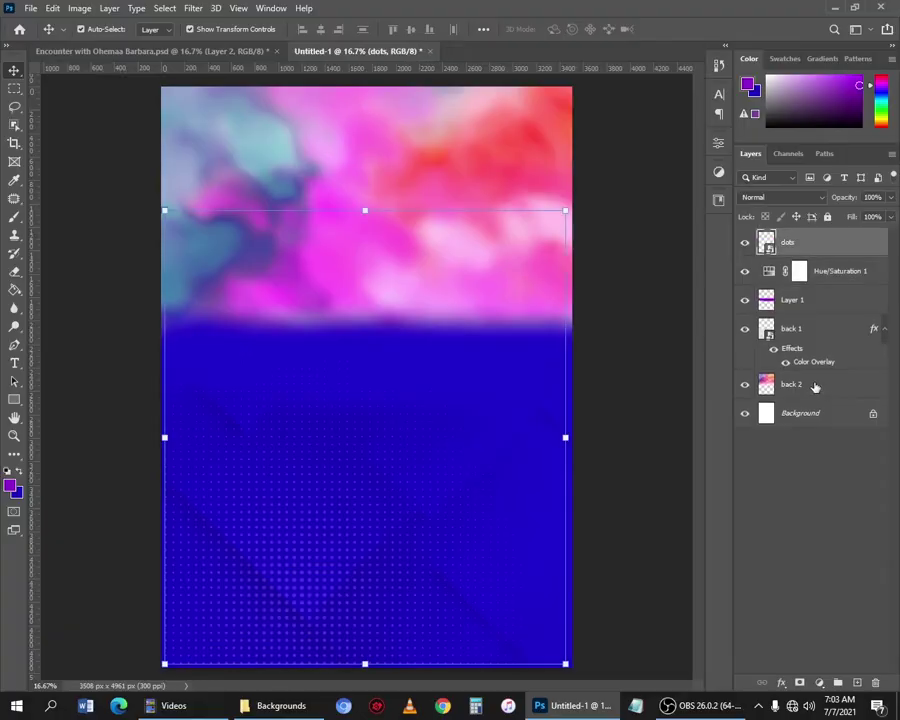
Move the woman's cutout higher and scale it larger, then expand and collapse the Main text group.
left_click_drag(327, 68, 341, 348)
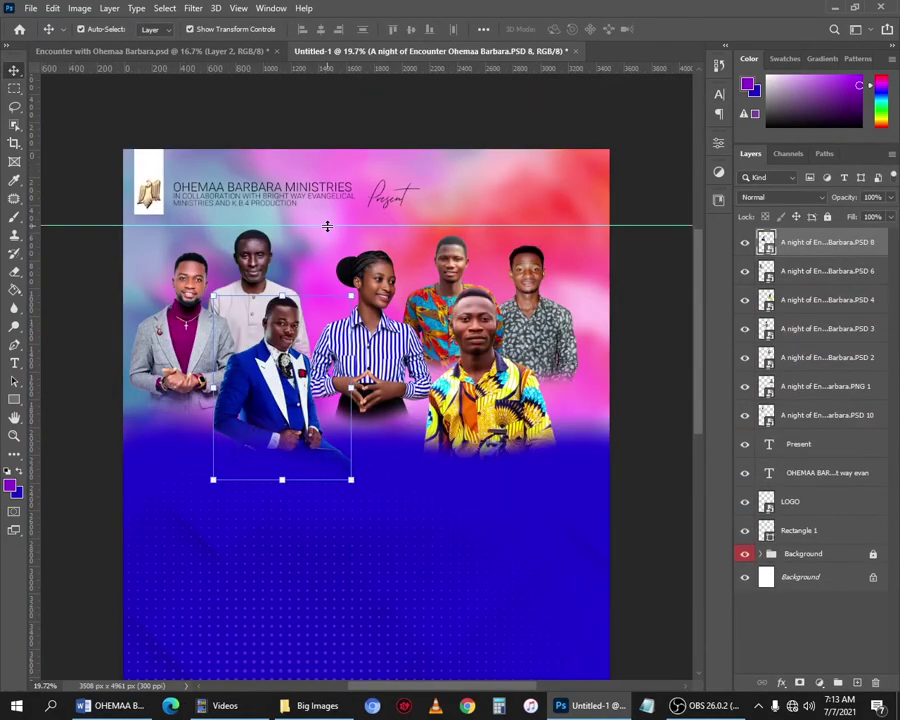
scroll(336, 225, "up", 2)
scroll(349, 335, "down", 1)
left_click_drag(405, 472, 405, 441)
key("ctrl+t")
left_click_drag(439, 520, 492, 638)
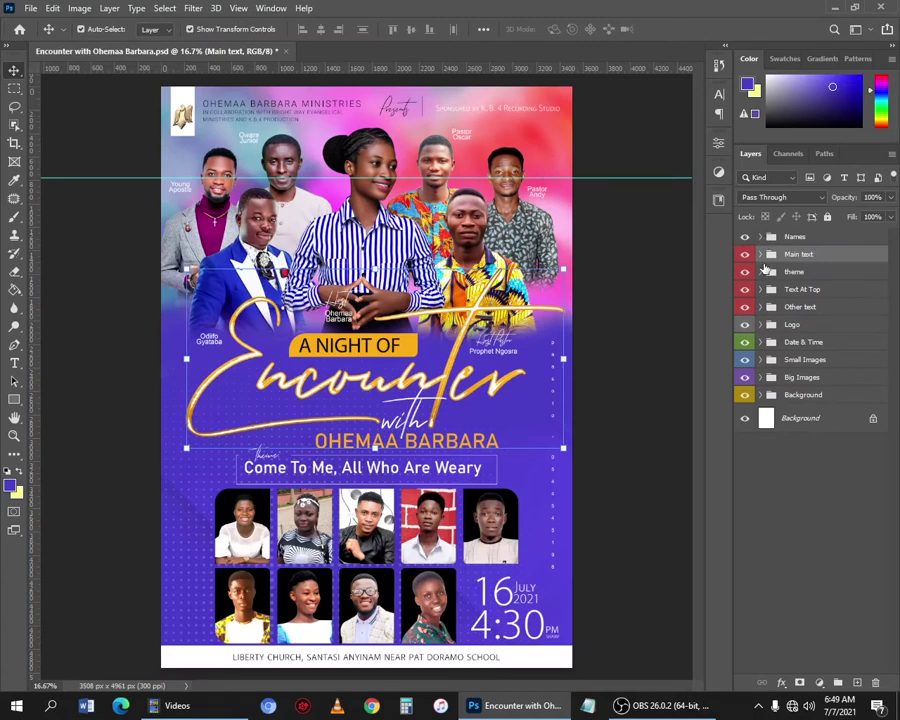
left_click(762, 255)
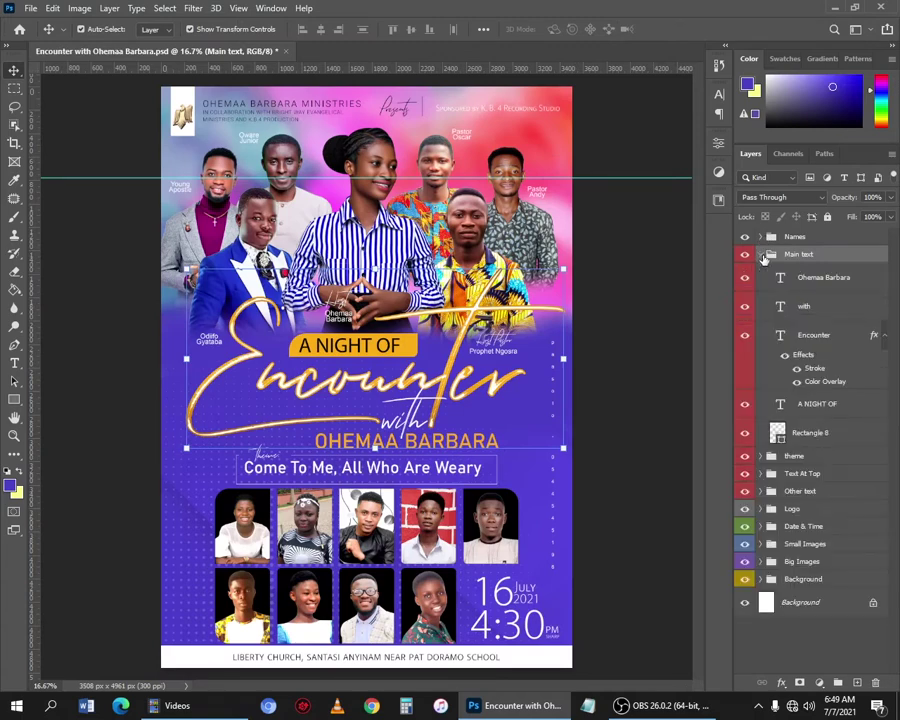
left_click(762, 255)
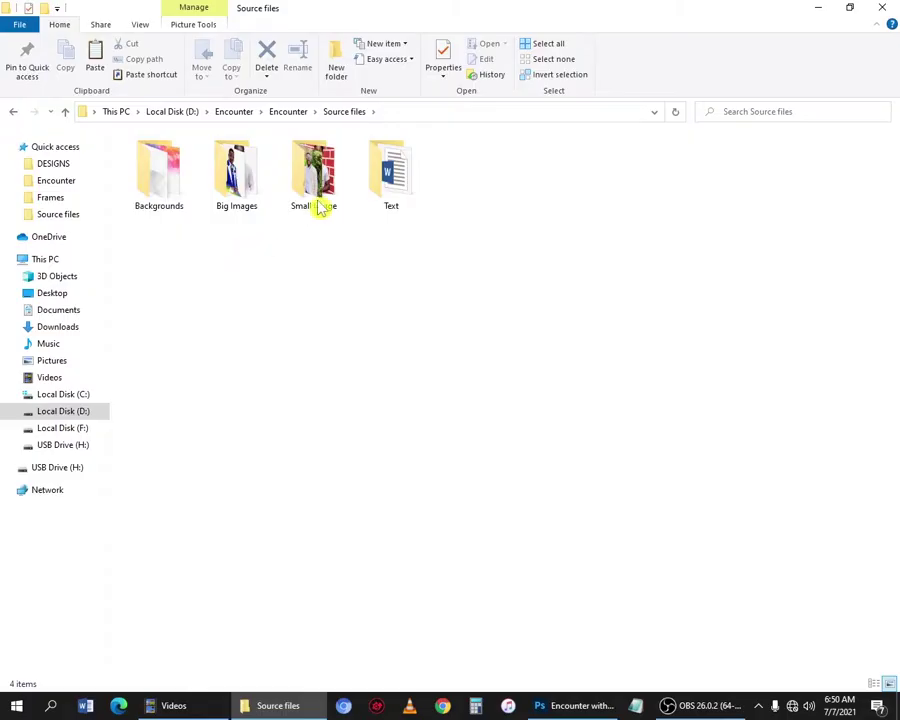
Look through the Backgrounds and Big Images folders, then return to the Photoshop flyer.
left_click(169, 187)
left_click(249, 181)
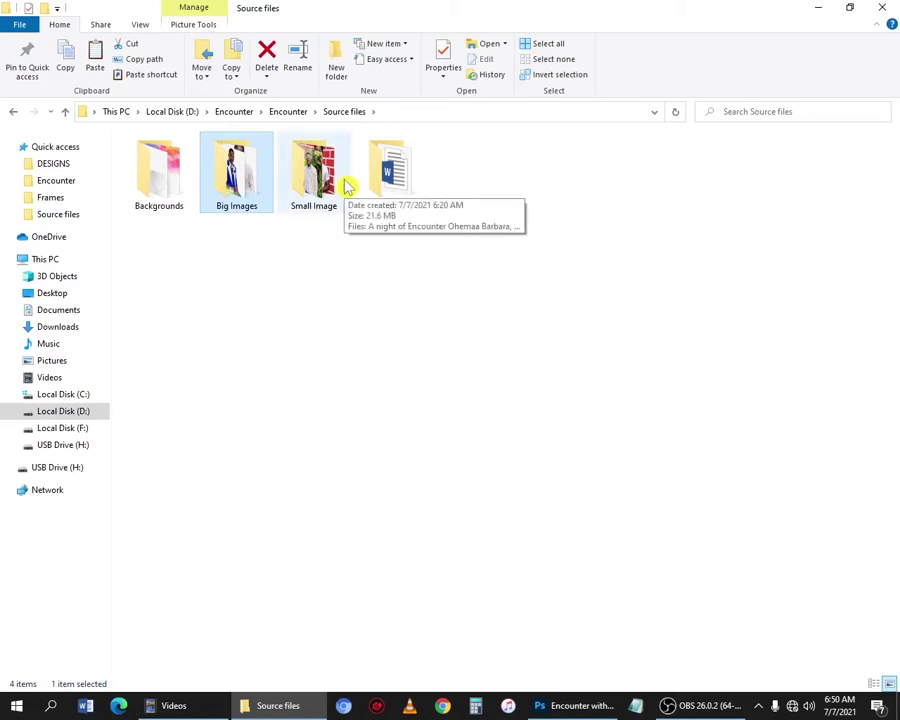
left_click(582, 706)
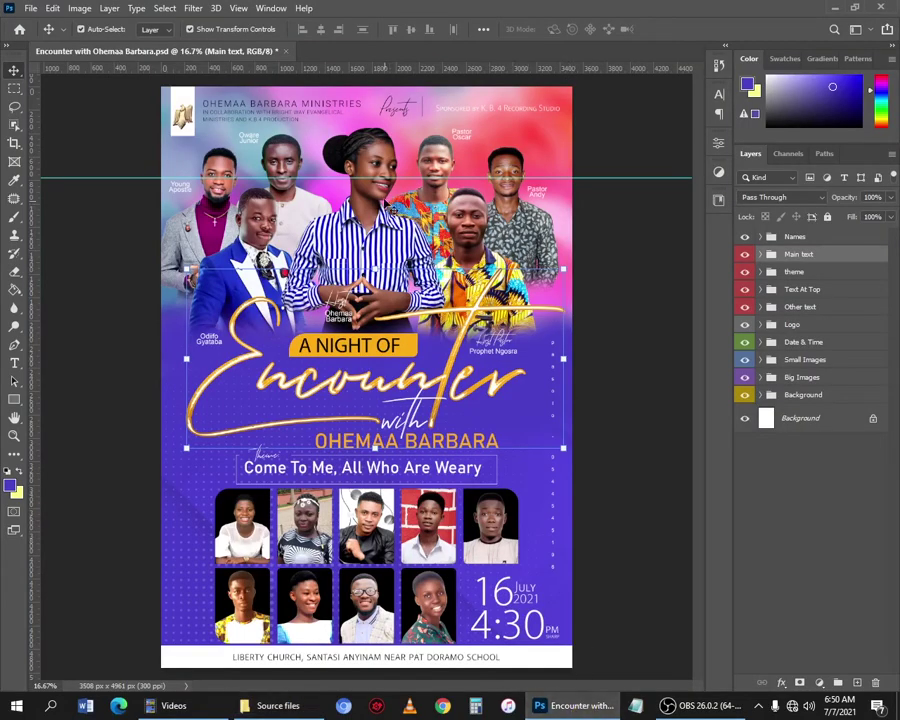
Create a portrait 11.693 × 16.535 inch, 300 ppi document from the 420 × 297 mm preset.
left_click(30, 8)
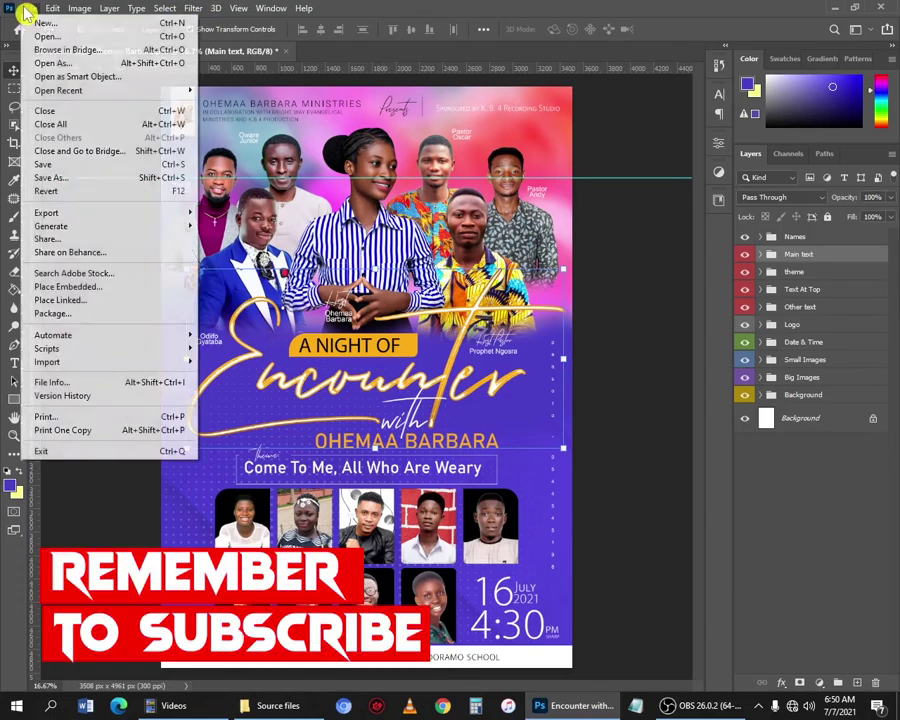
left_click(40, 22)
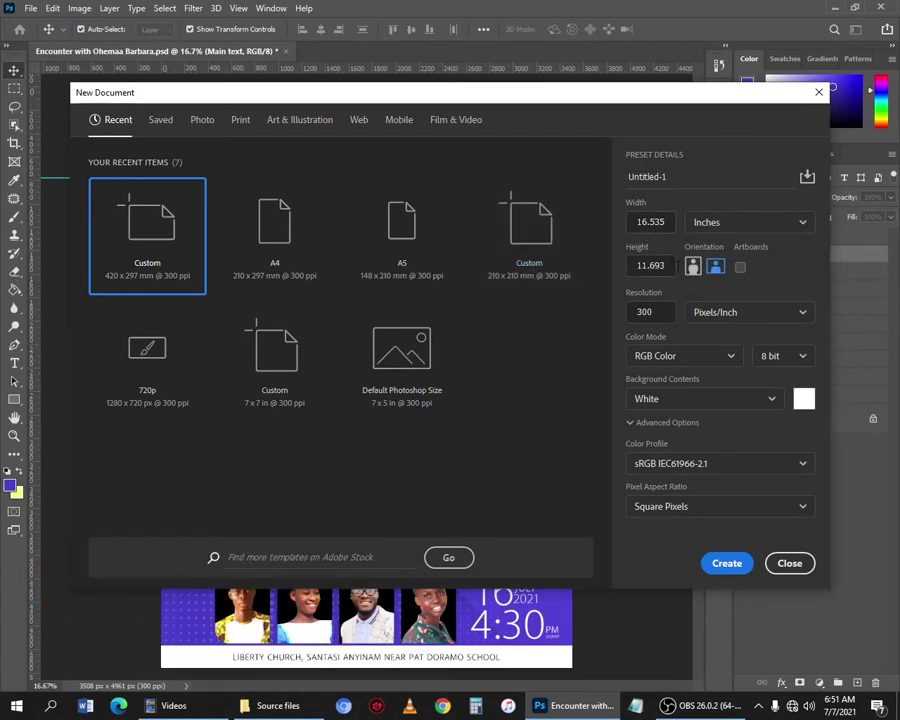
left_click(693, 268)
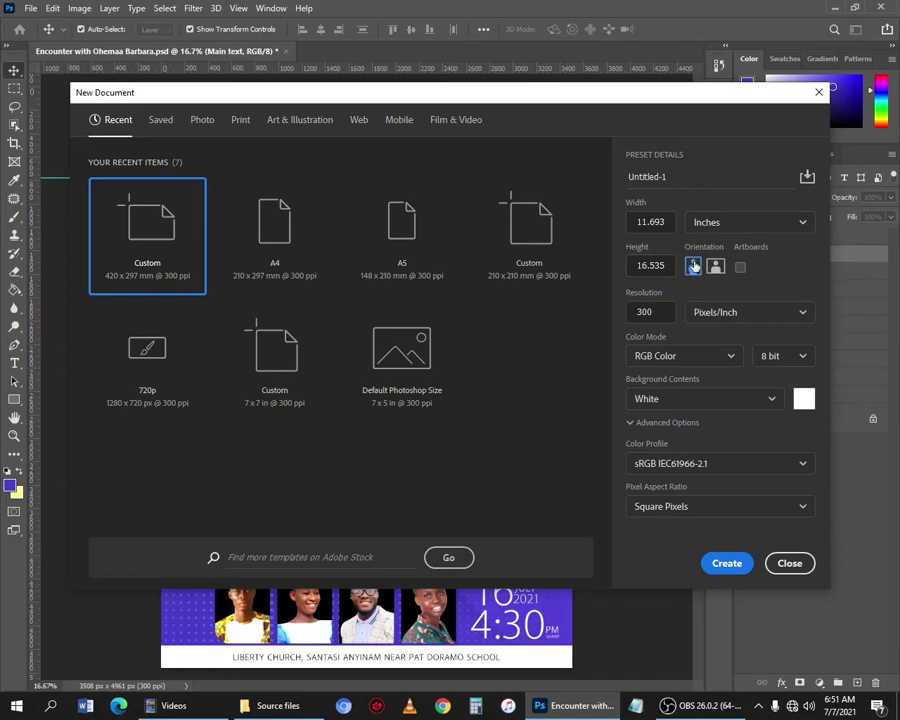
left_click(726, 564)
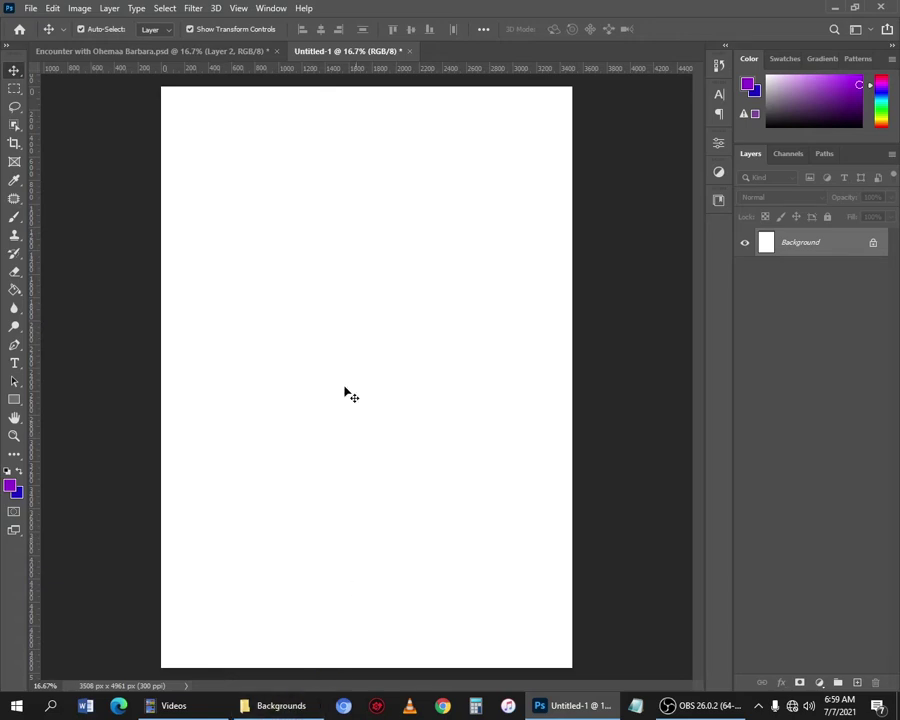
Drag back 1 and back 2 from the Backgrounds folder onto the new canvas.
left_click(278, 706)
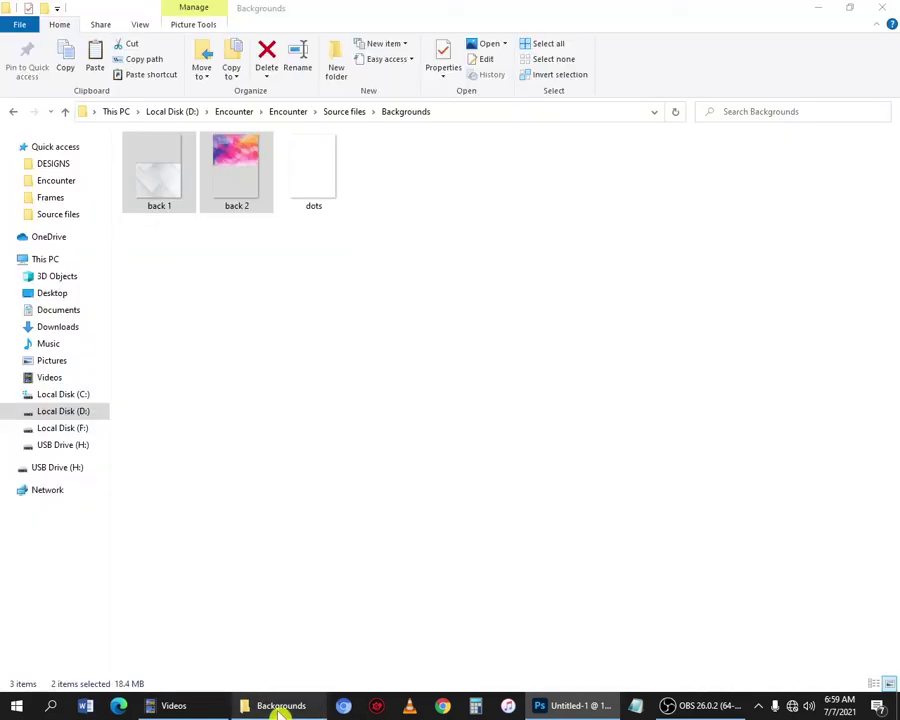
left_click(345, 111)
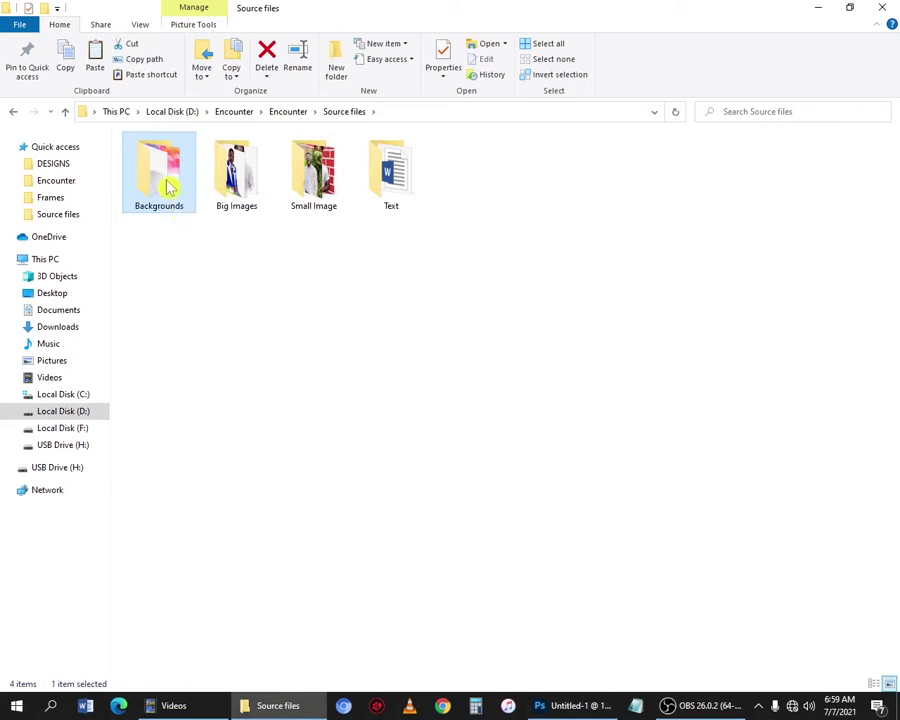
double_click(168, 186)
left_click(153, 205)
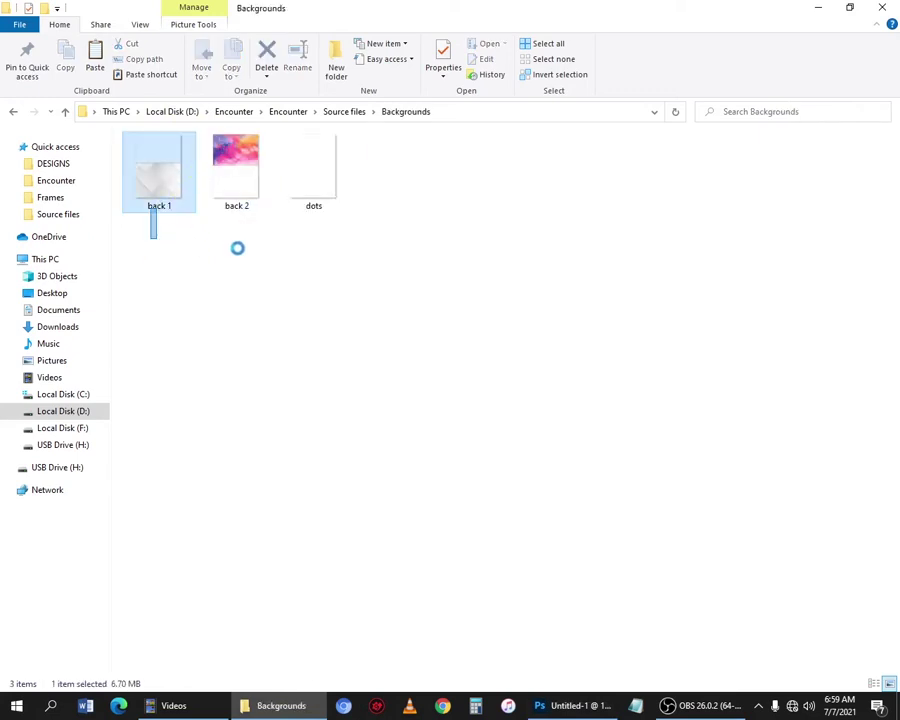
left_click(241, 196, "ctrl")
left_click_drag(241, 177, 318, 276)
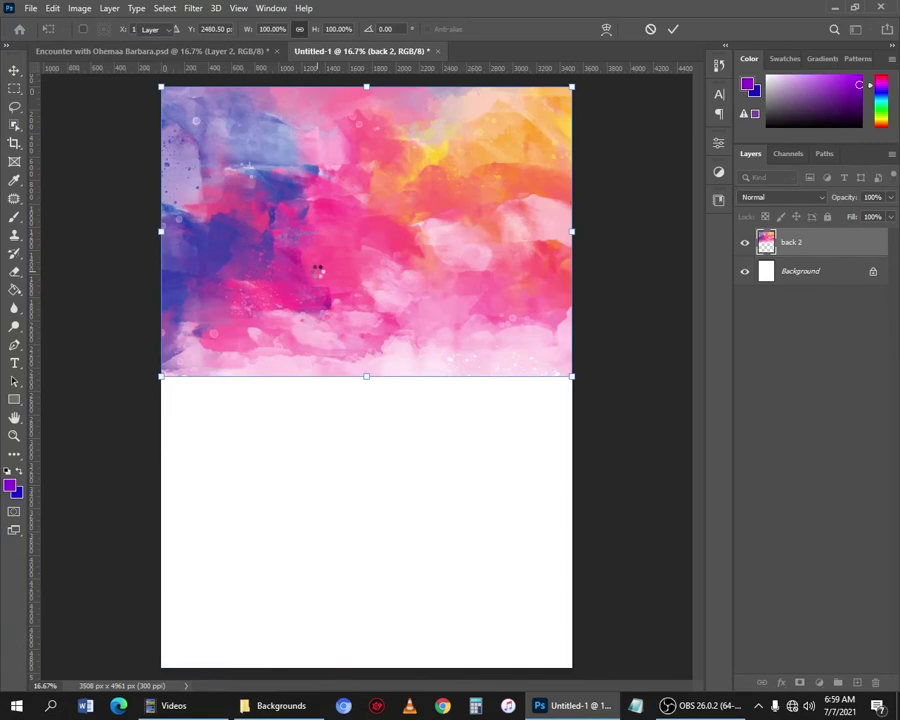
Commit both background placements and rasterize the back 2 layer.
key("Return")
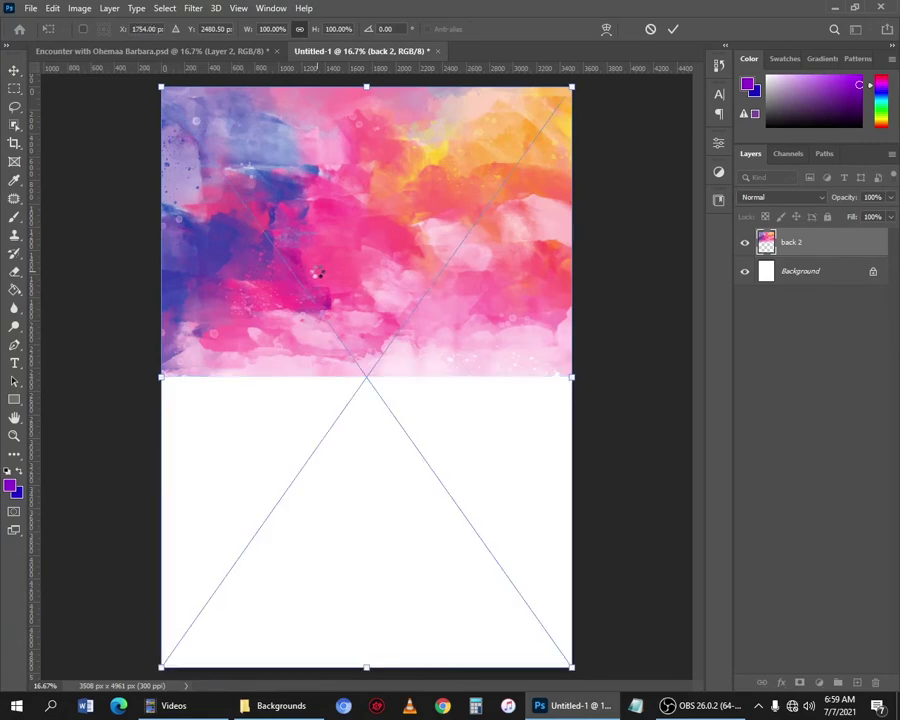
key("Return")
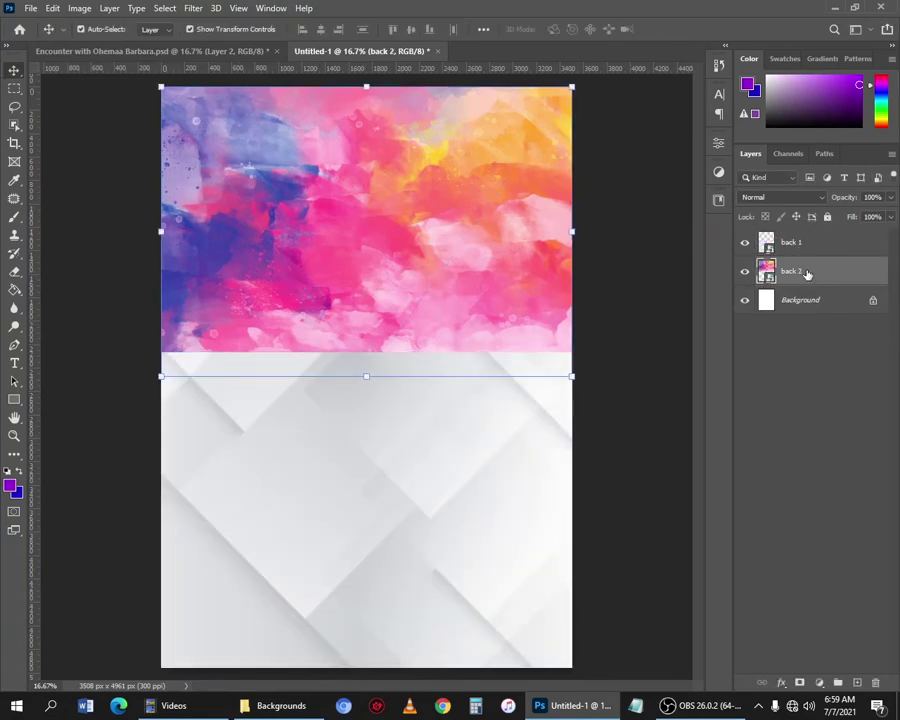
right_click(807, 273)
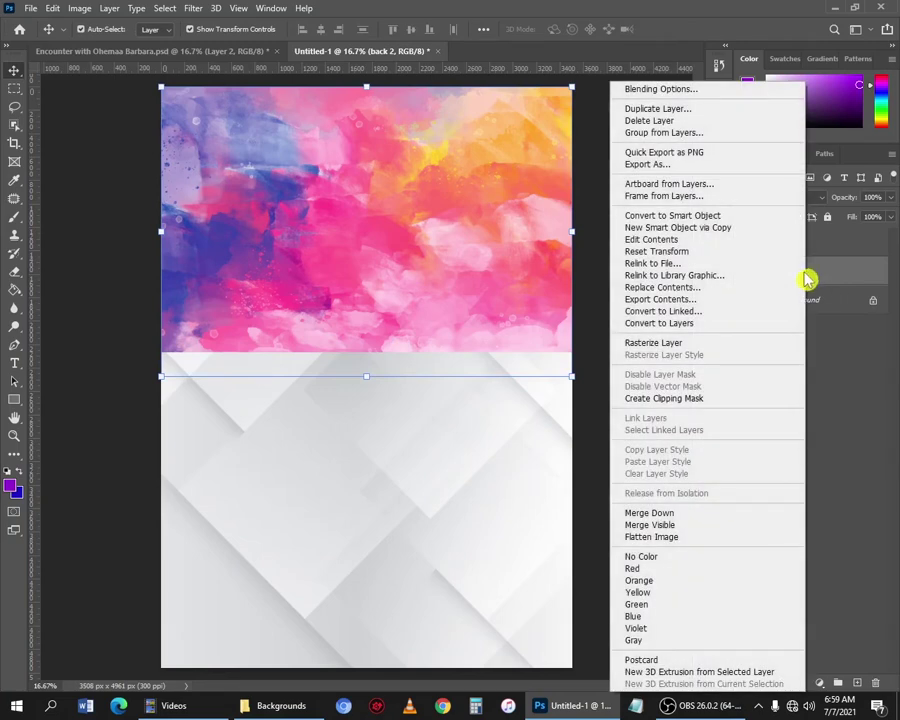
left_click(667, 342)
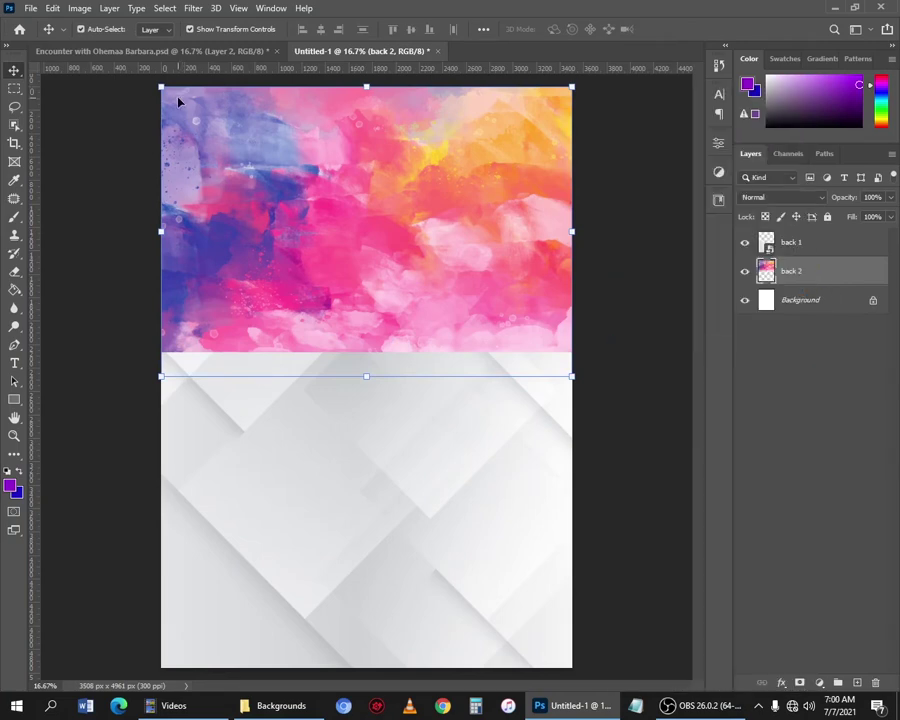
Apply a 50-pixel Gaussian Blur to back 2.
left_click(194, 9)
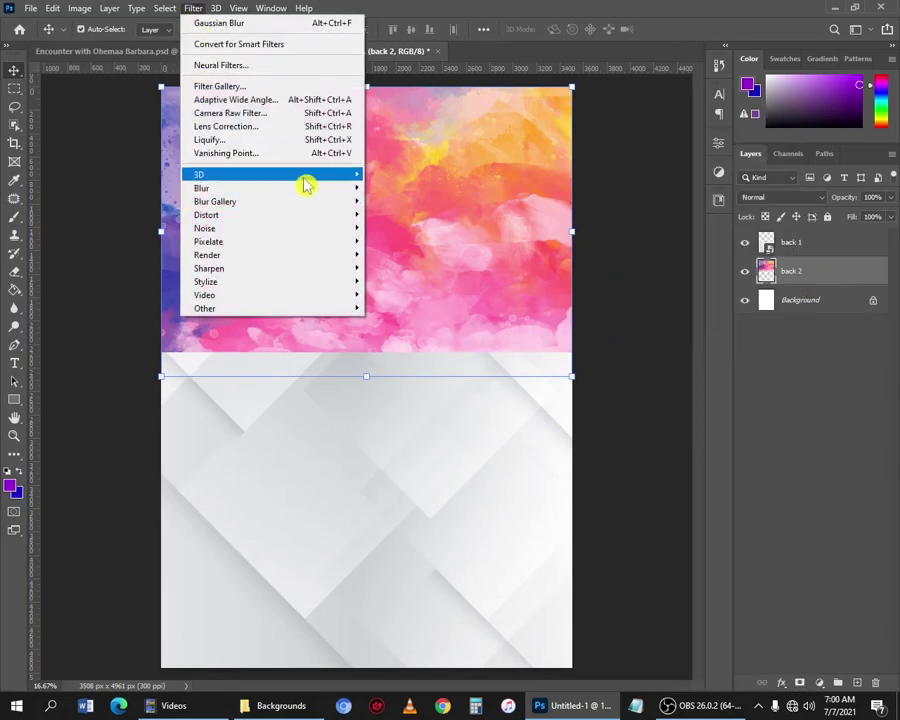
mouse_move(268, 197)
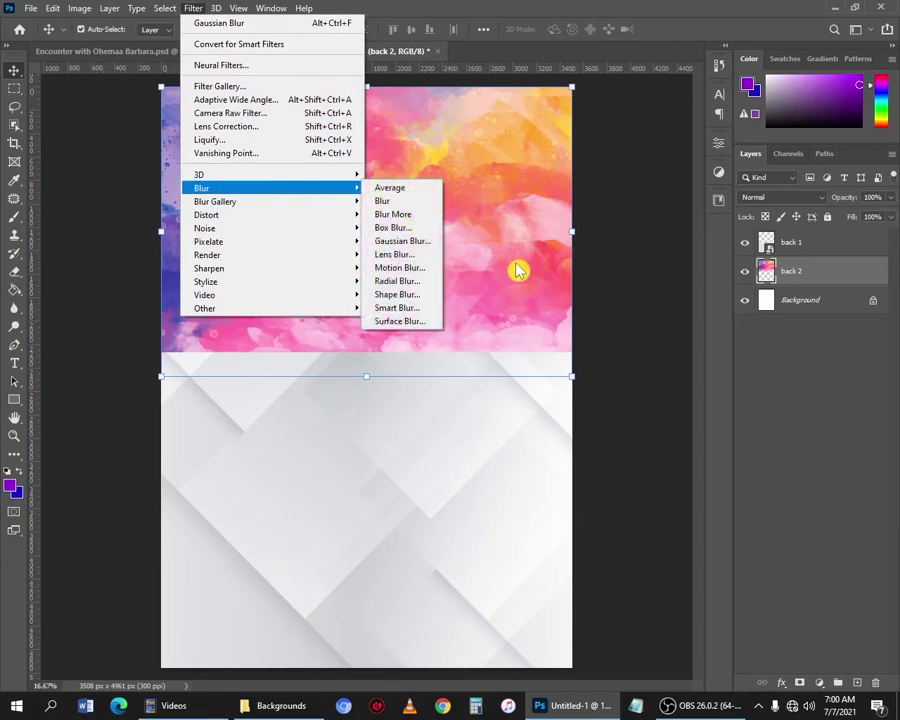
left_click(405, 242)
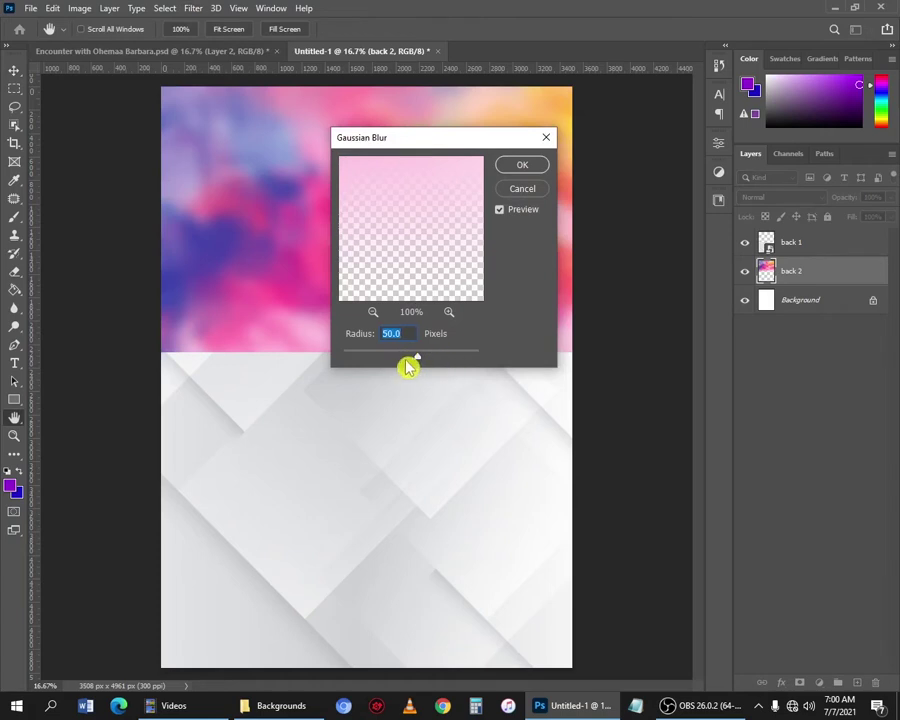
left_click(522, 166)
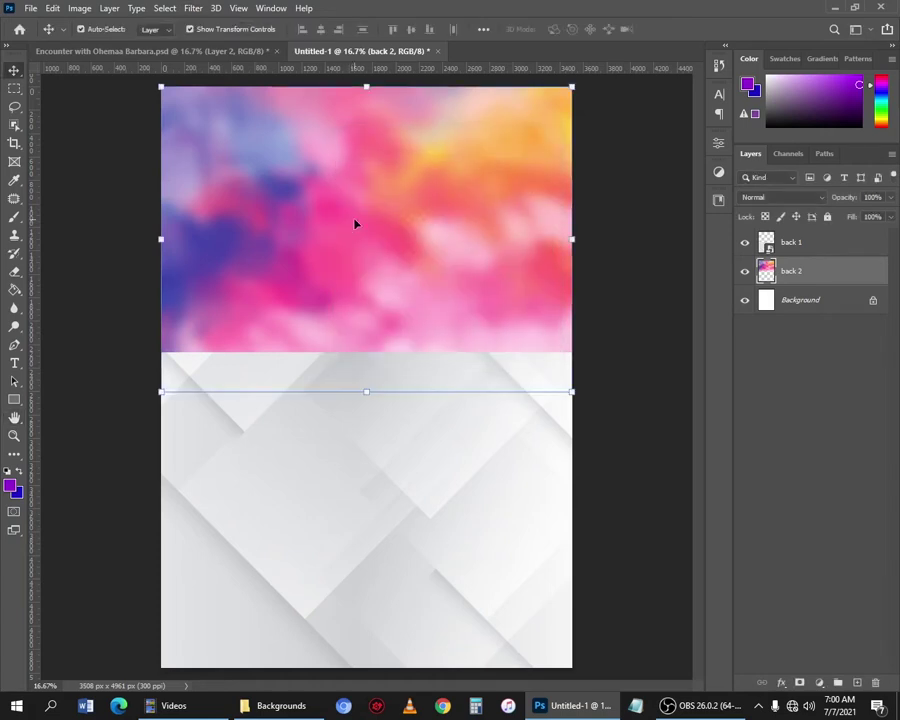
left_click(414, 510)
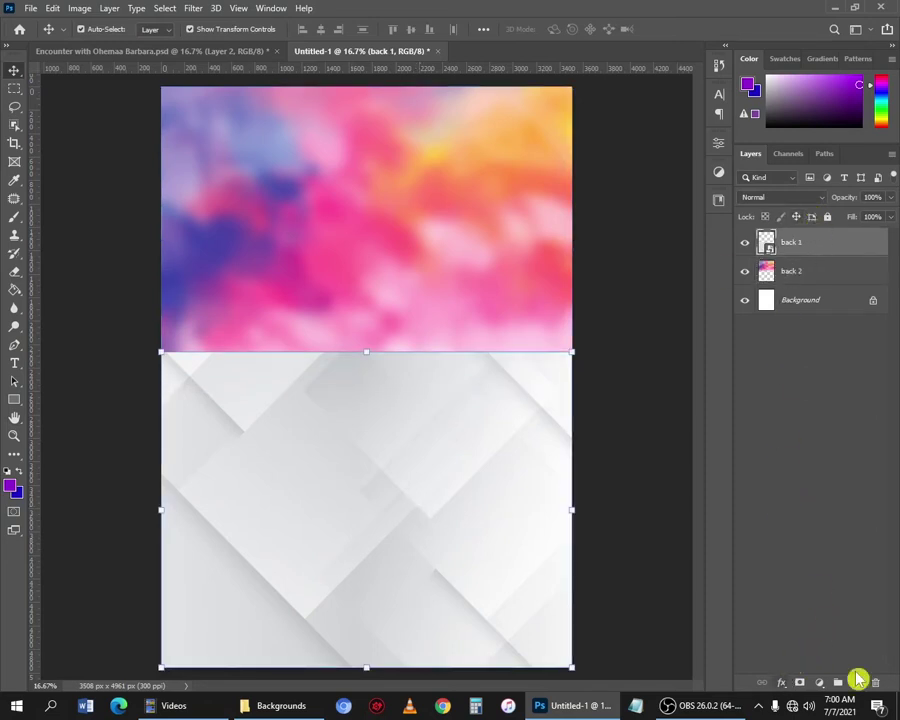
Give back 1 a Hard Light Color Overlay in deep purple #49036a.
left_click(781, 683)
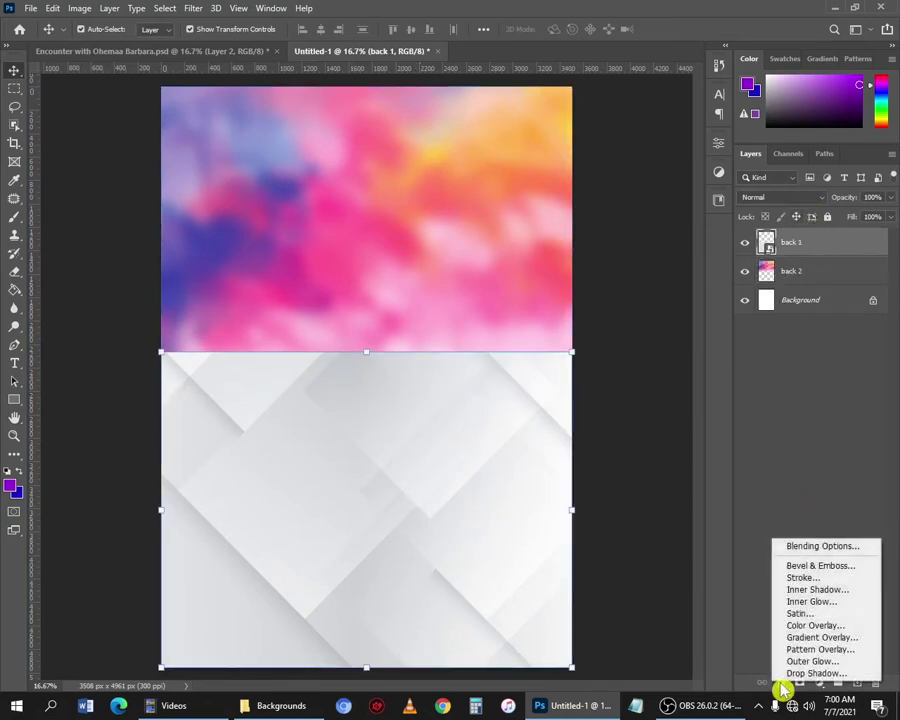
left_click(833, 626)
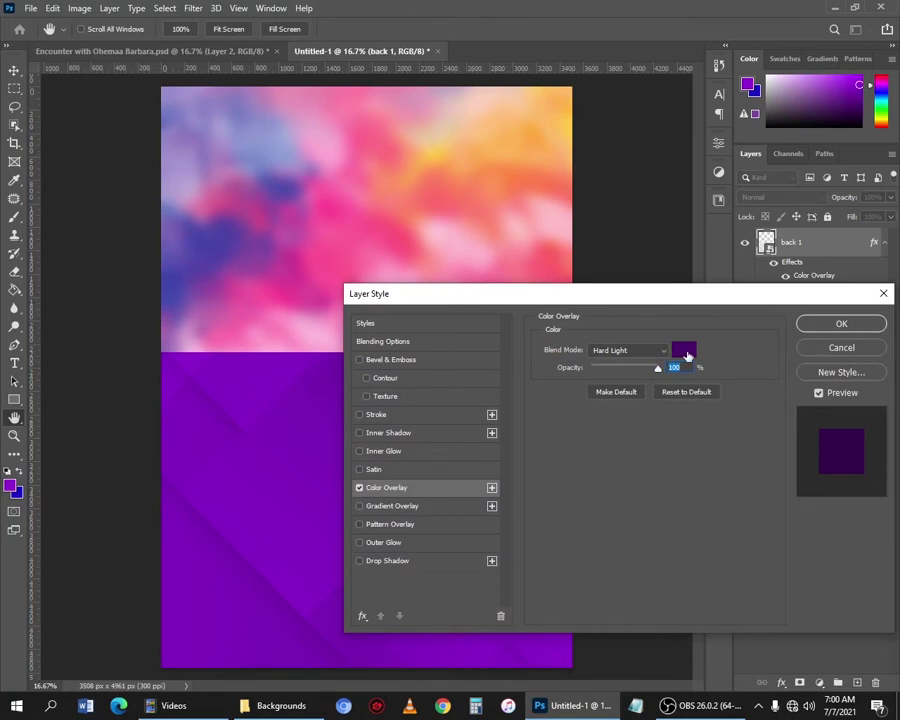
left_click(686, 354)
key("Escape")
left_click(684, 351)
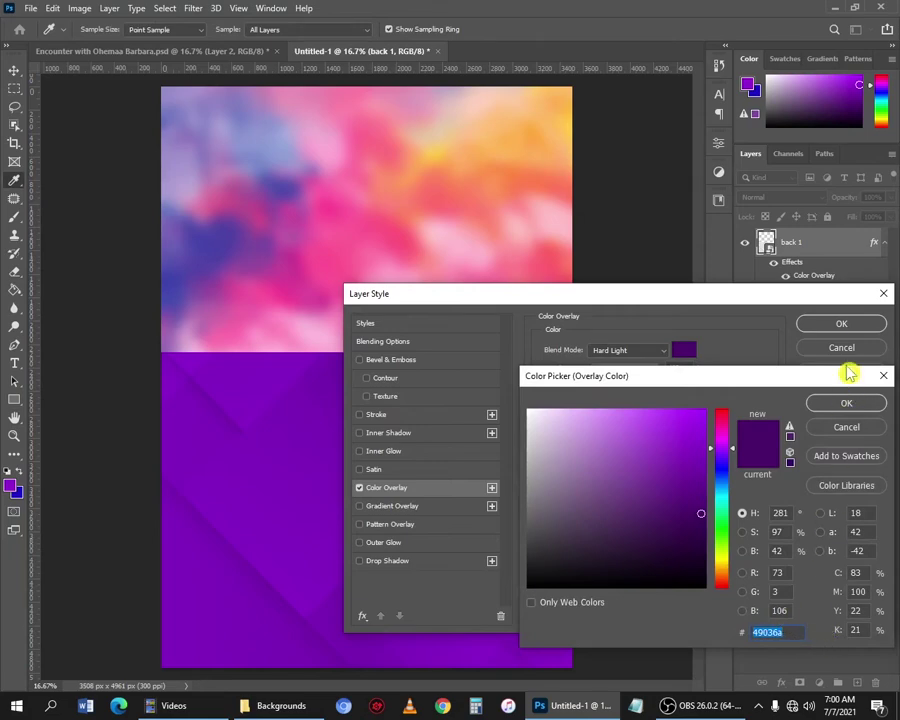
left_click(853, 405)
left_click(843, 323)
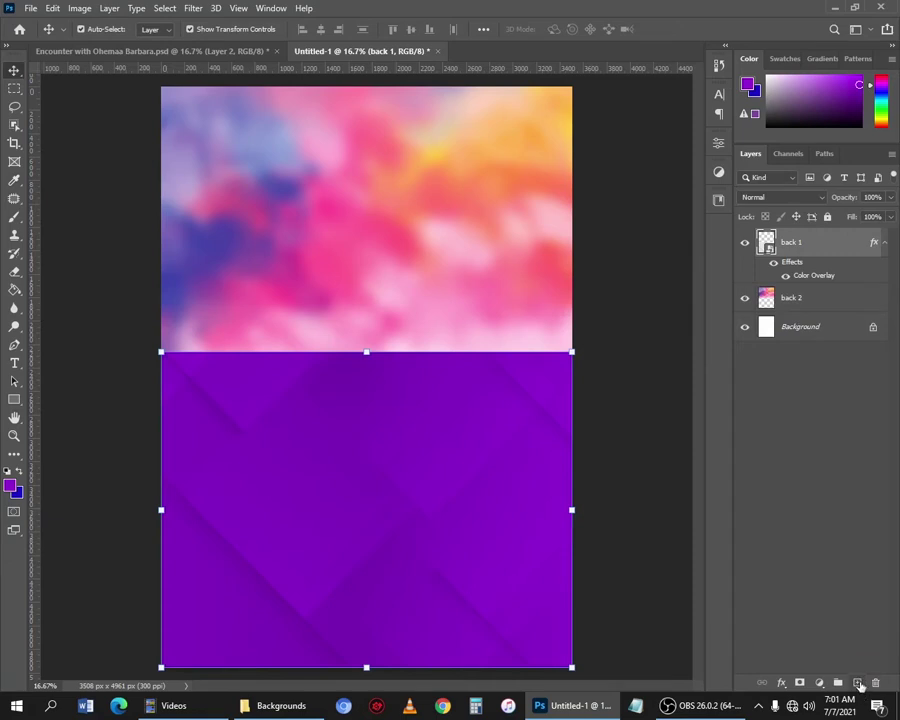
left_click(858, 683)
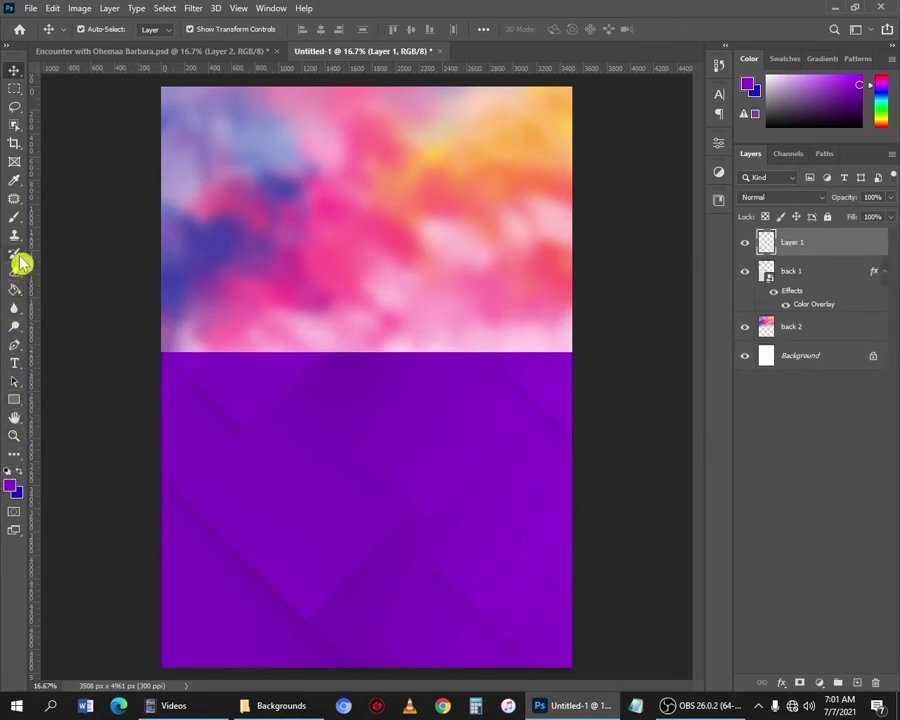
Brush soft purple across the seam between the violet lower half and the blurred top.
left_click(15, 217)
right_click(16, 219)
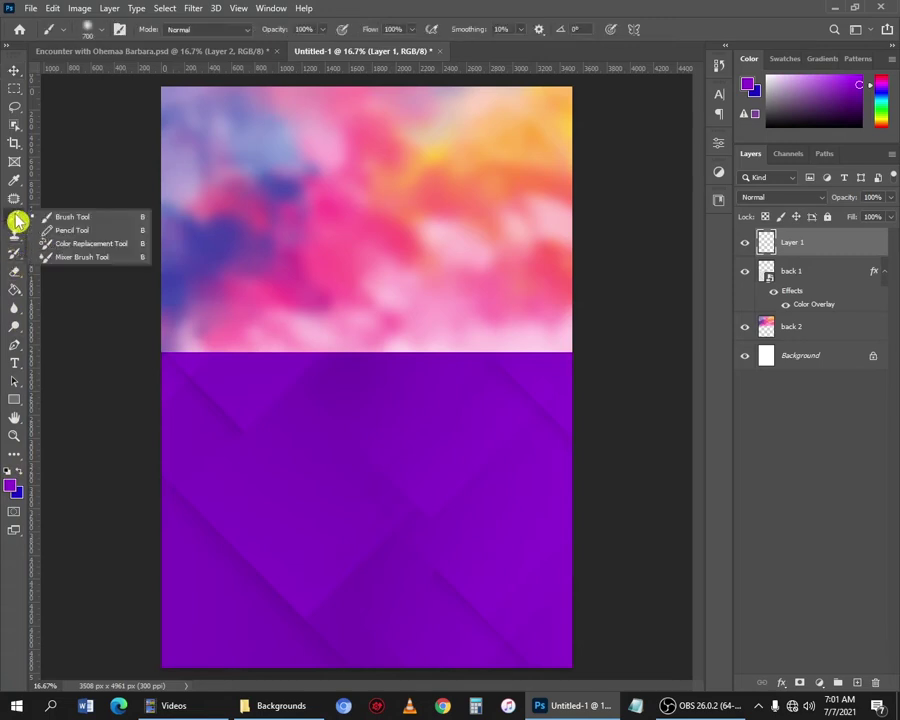
left_click(80, 218)
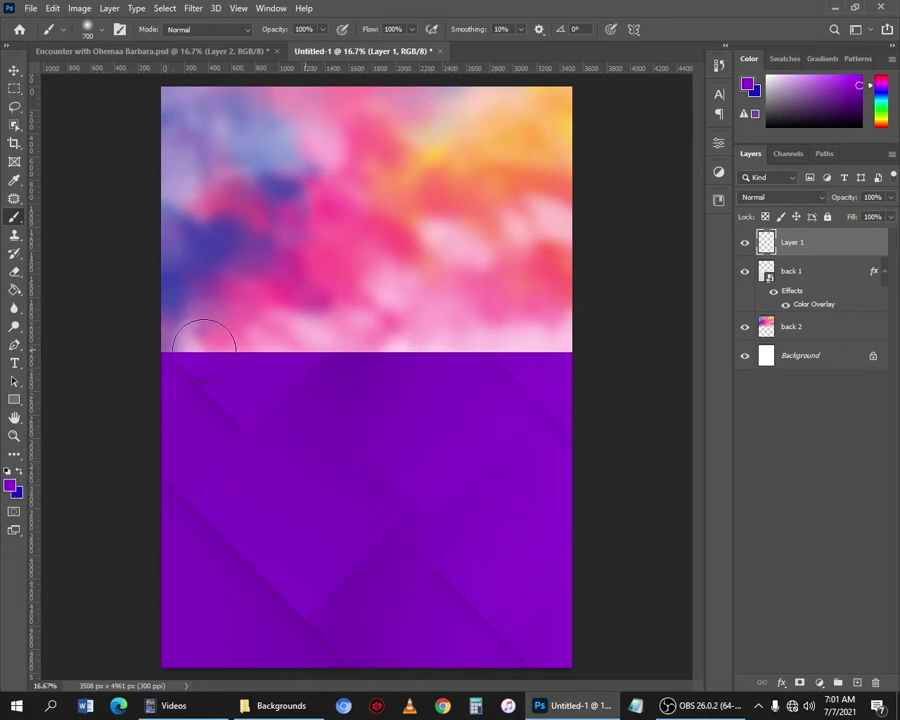
left_click_drag(205, 342, 562, 364)
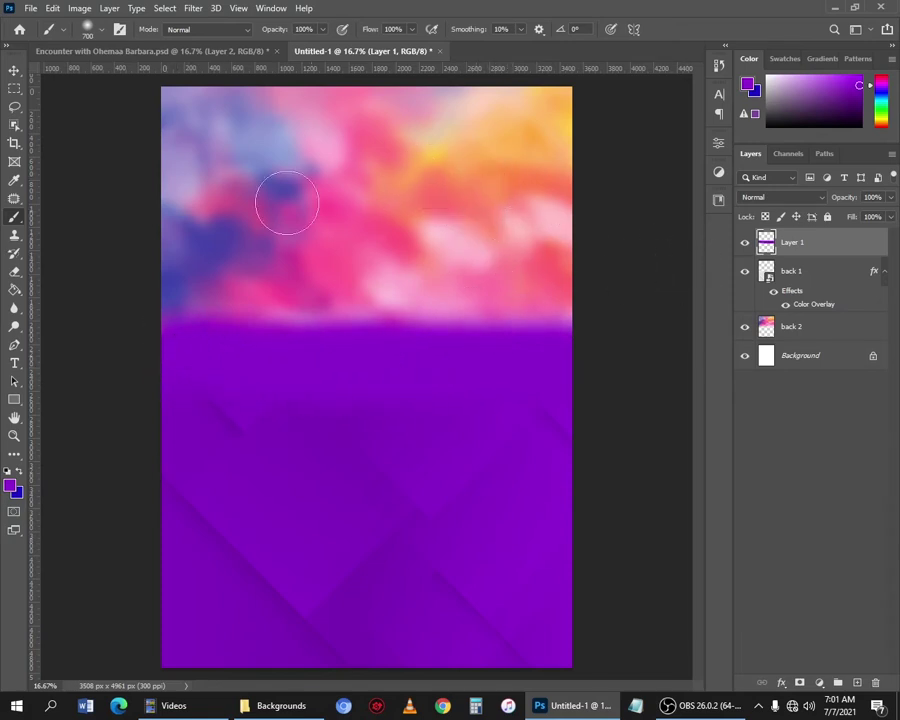
key("v")
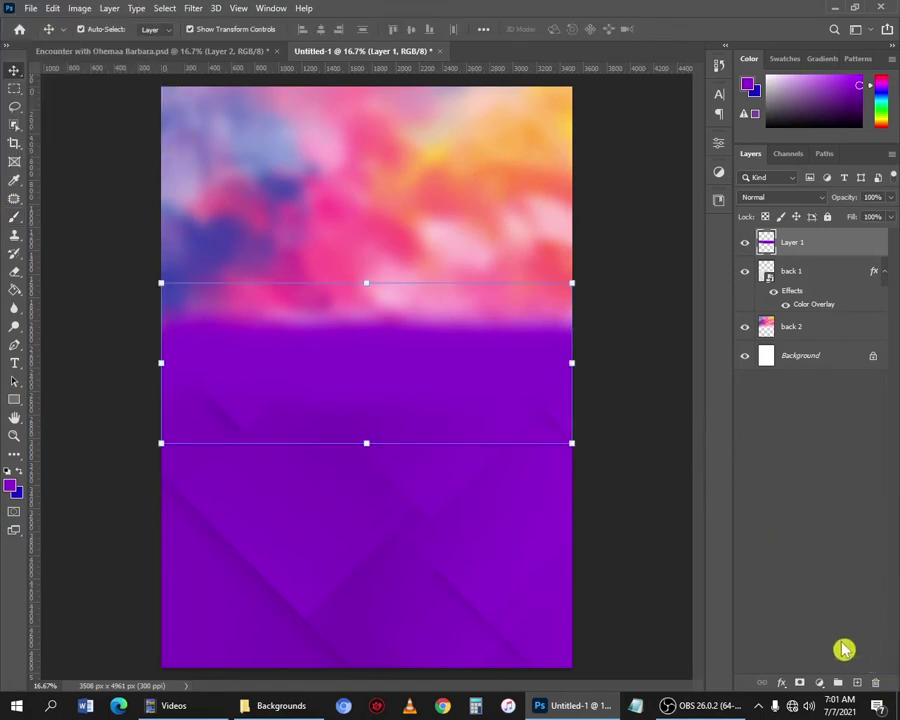
Add a Hue/Saturation adjustment layer with hue set to -33 to turn purple blue.
left_click(820, 683)
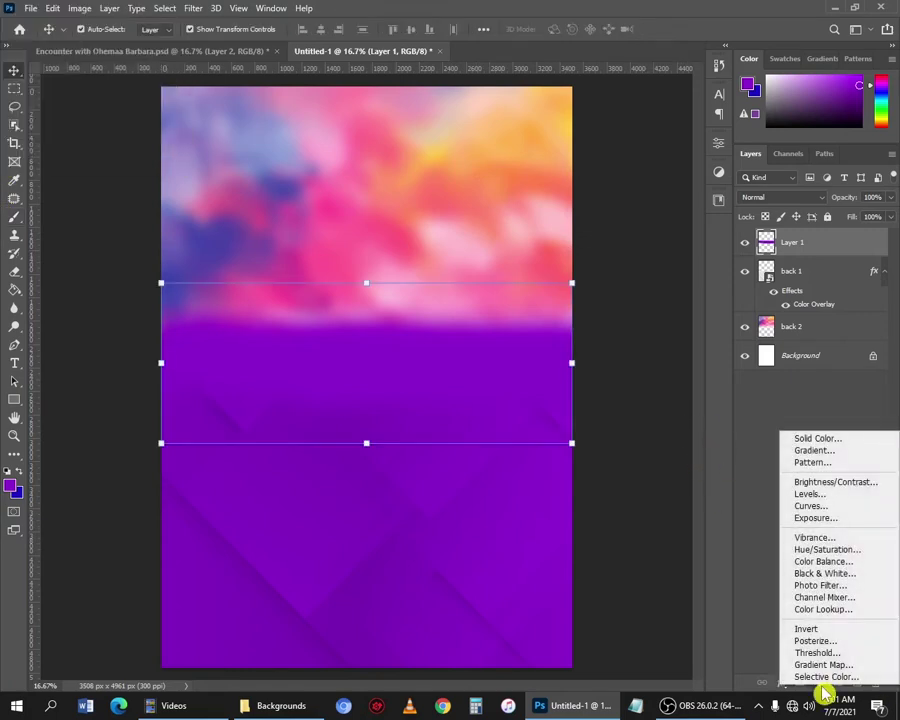
left_click(848, 558)
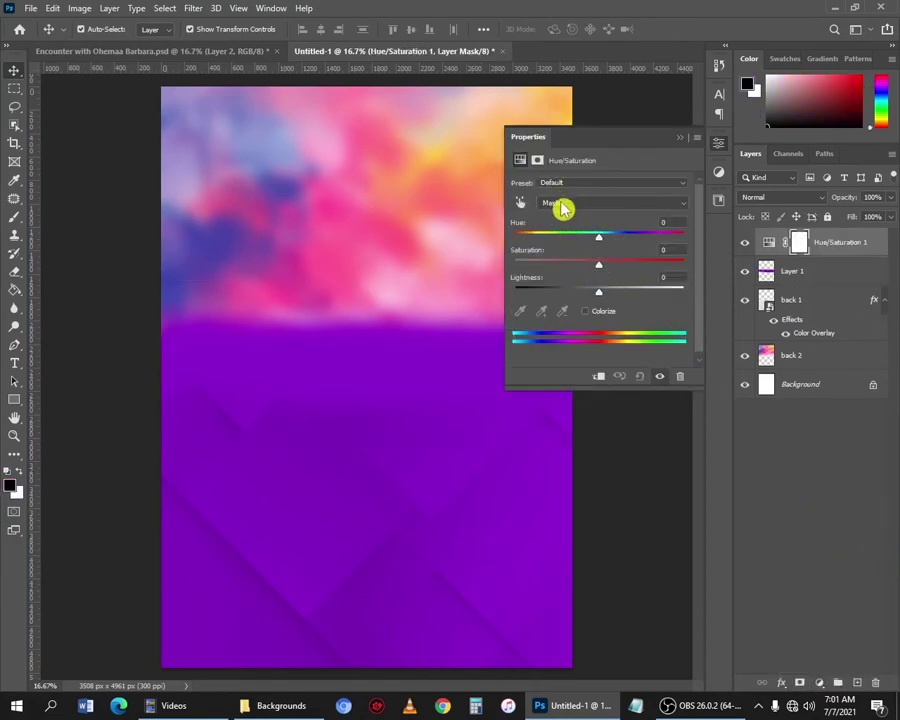
left_click_drag(598, 245, 570, 240)
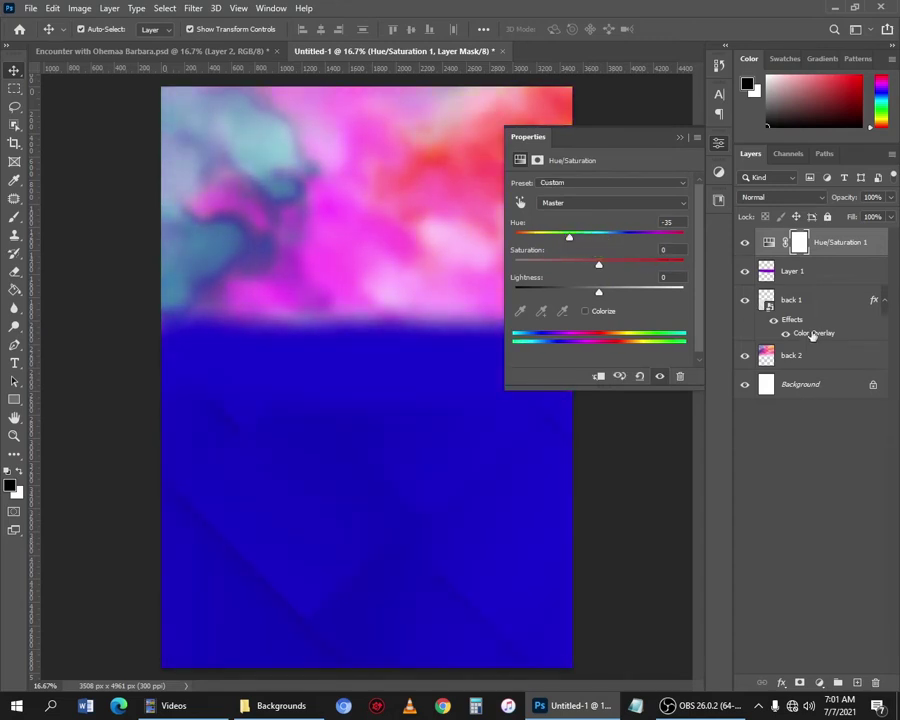
left_click(685, 221)
key("Up")
key("Up")
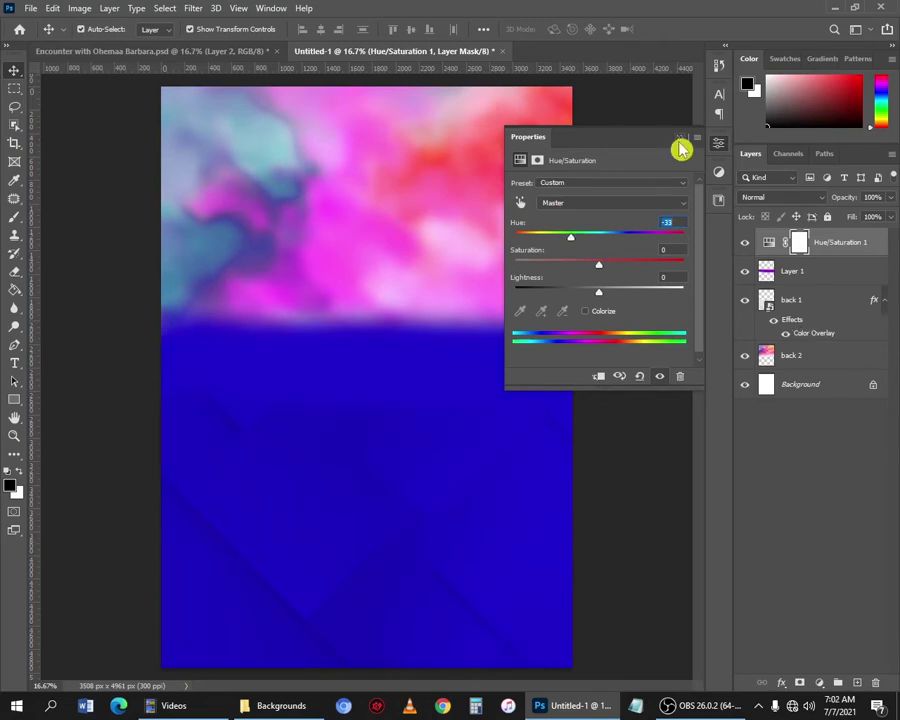
left_click(679, 140)
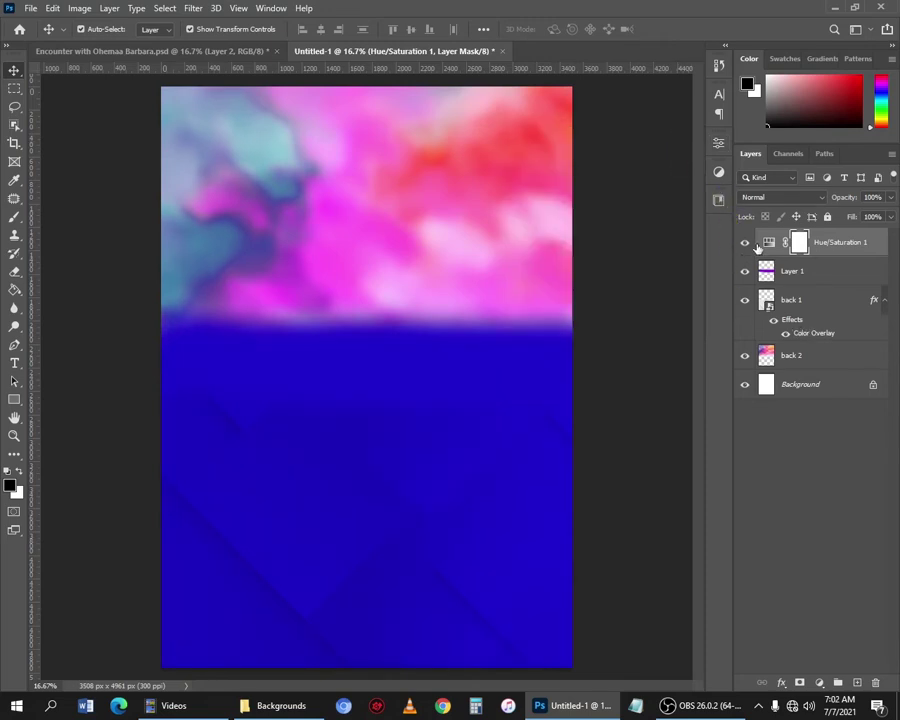
Compare with the hue adjustment toggled, retune hue to -29, and drag in the dots image.
left_click(744, 245)
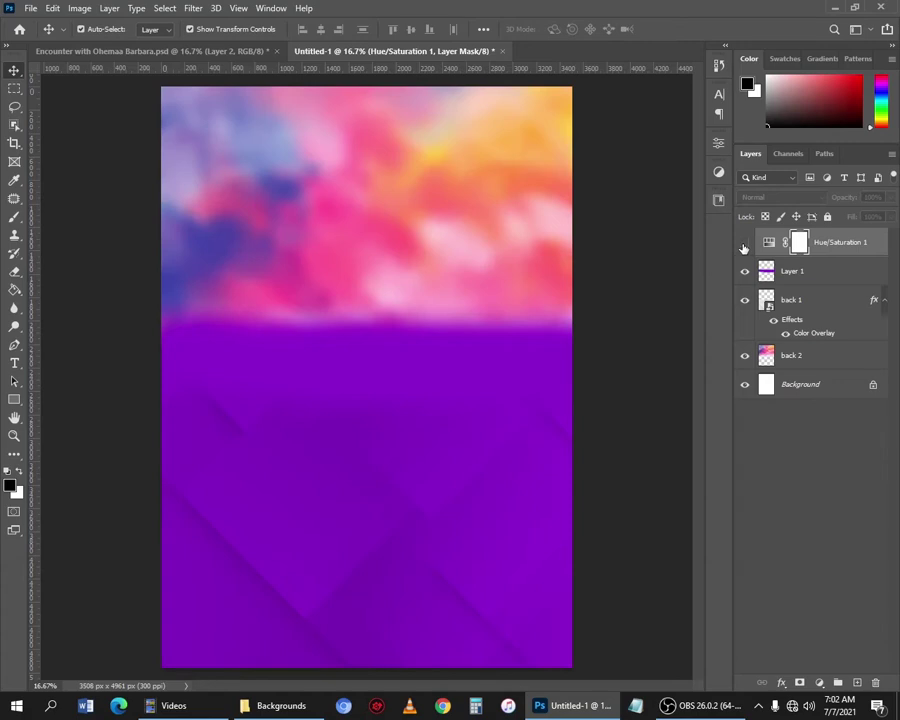
left_click(744, 245)
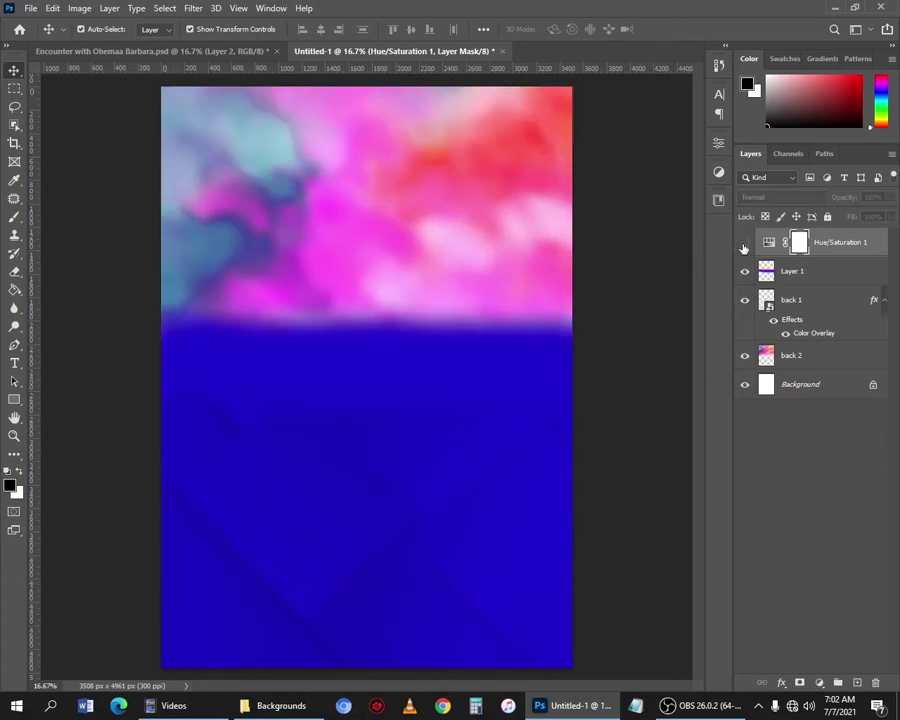
left_click(744, 245)
left_click(744, 245)
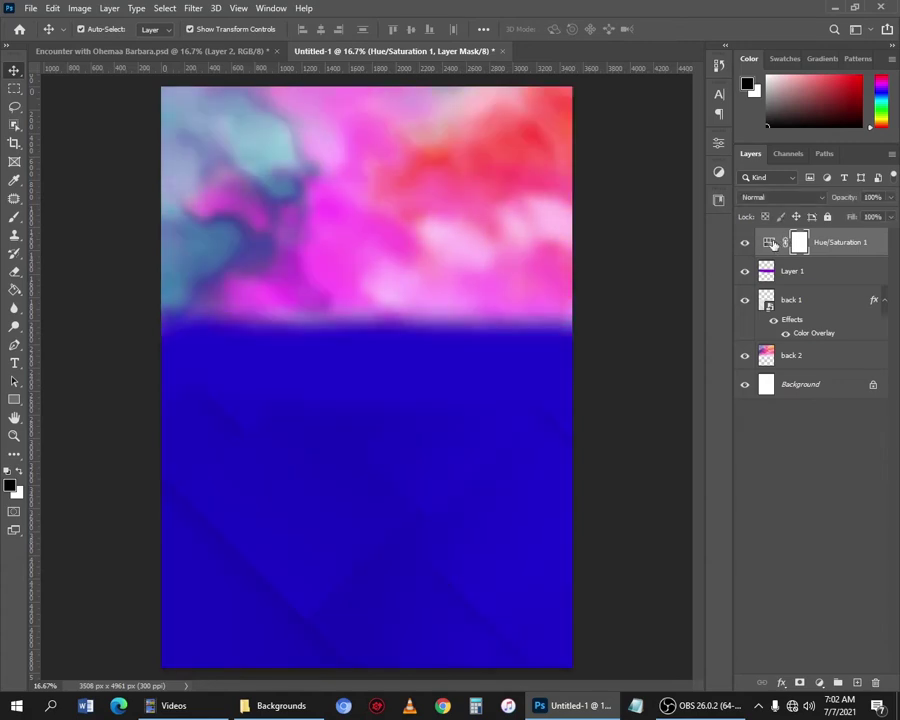
double_click(773, 245)
left_click_drag(598, 237, 575, 244)
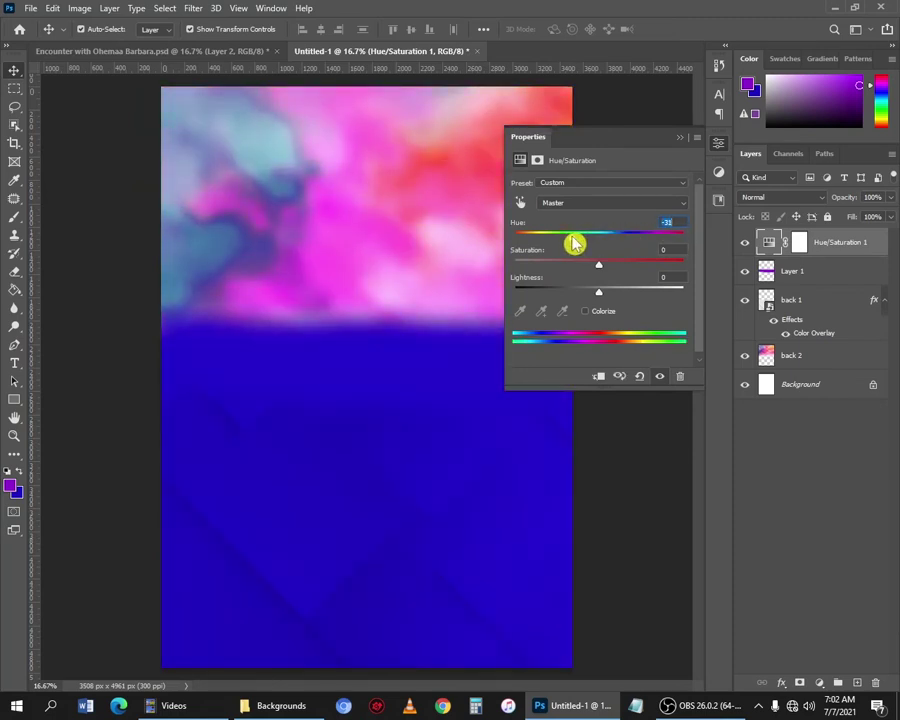
left_click(680, 140)
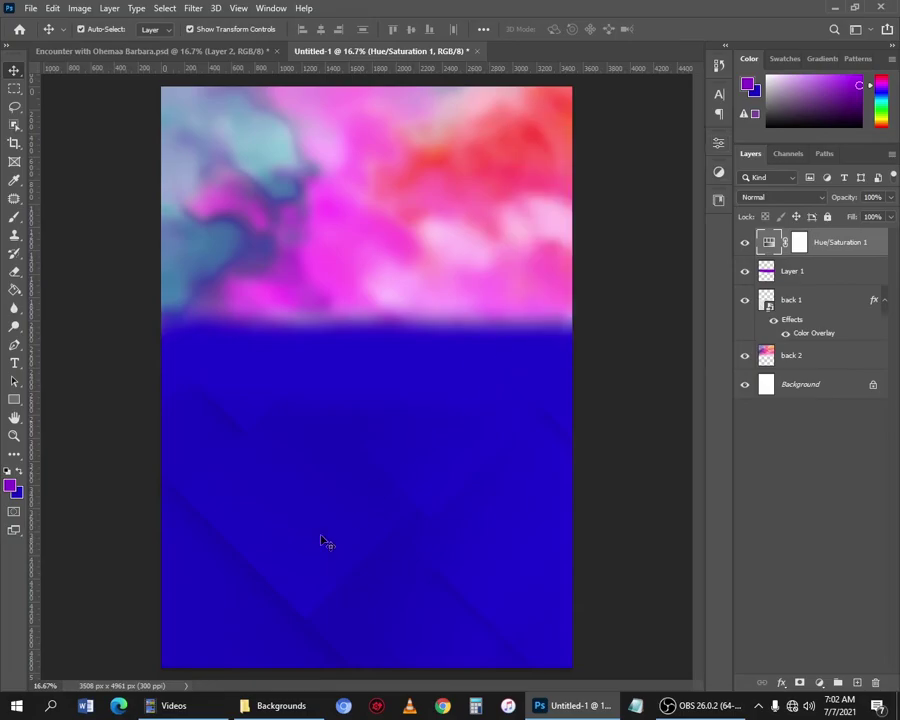
left_click(272, 712)
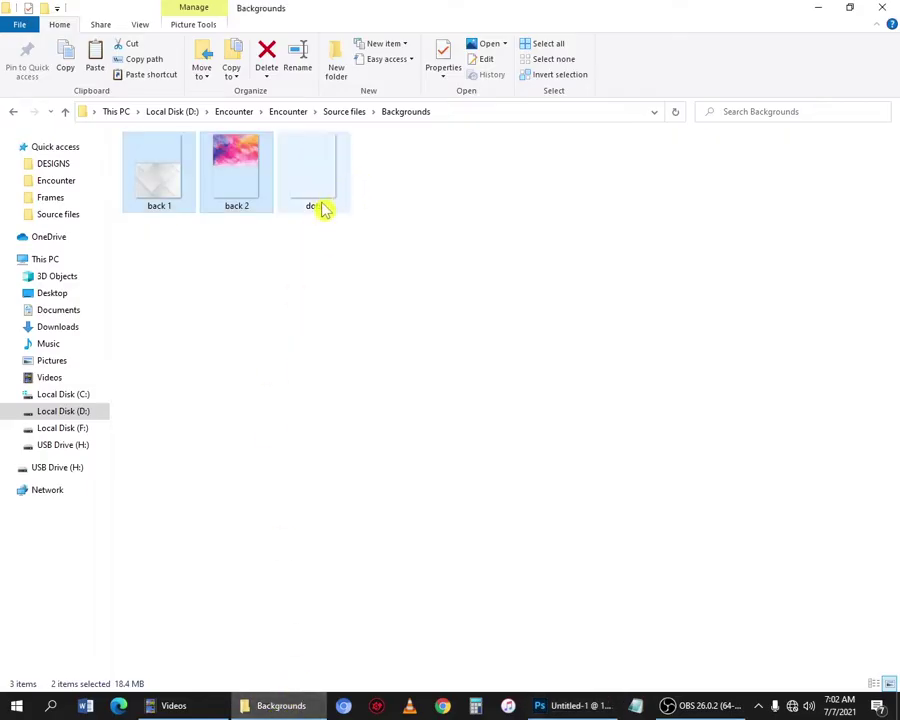
left_click_drag(315, 194, 333, 540)
Commit the dots layer and group dots through back 2 into a group named 'Background'.
key("Return")
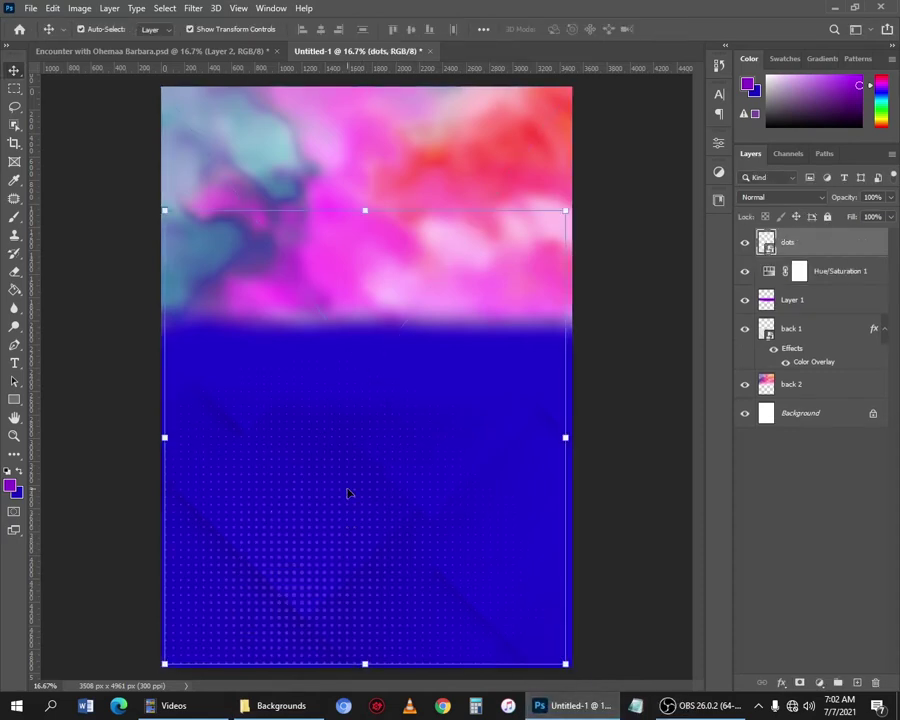
left_click(605, 315)
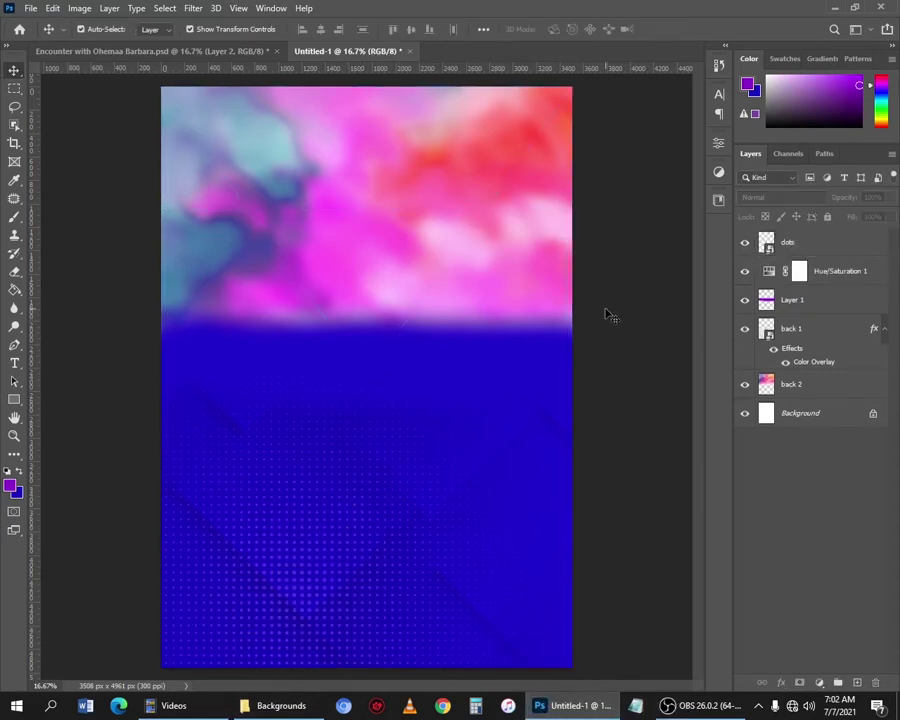
left_click(790, 244)
left_click(812, 252, "ctrl")
left_click(822, 251)
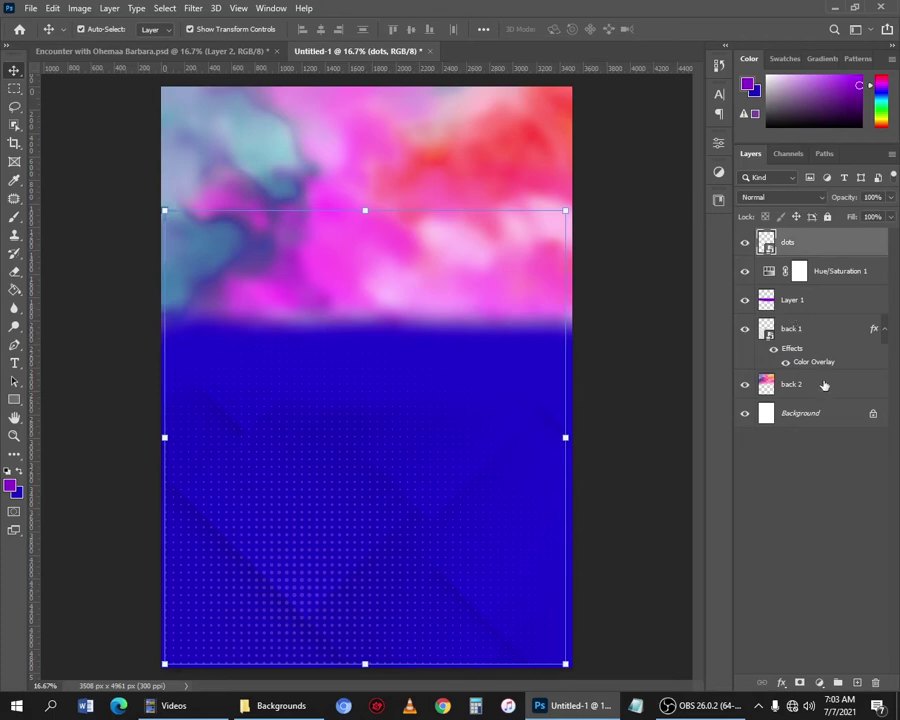
left_click(824, 391, "shift")
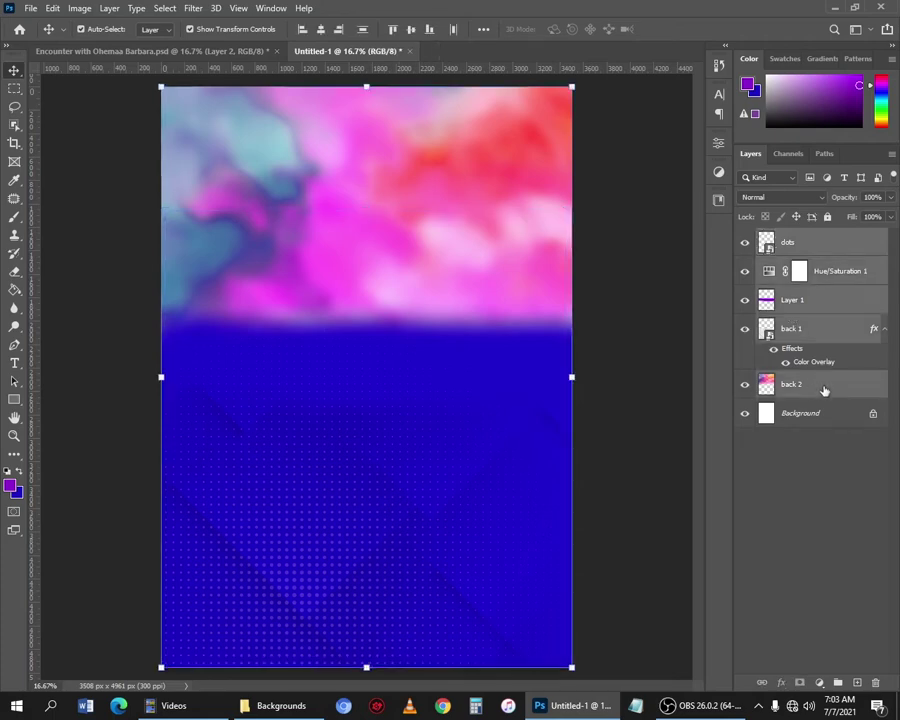
right_click(830, 342)
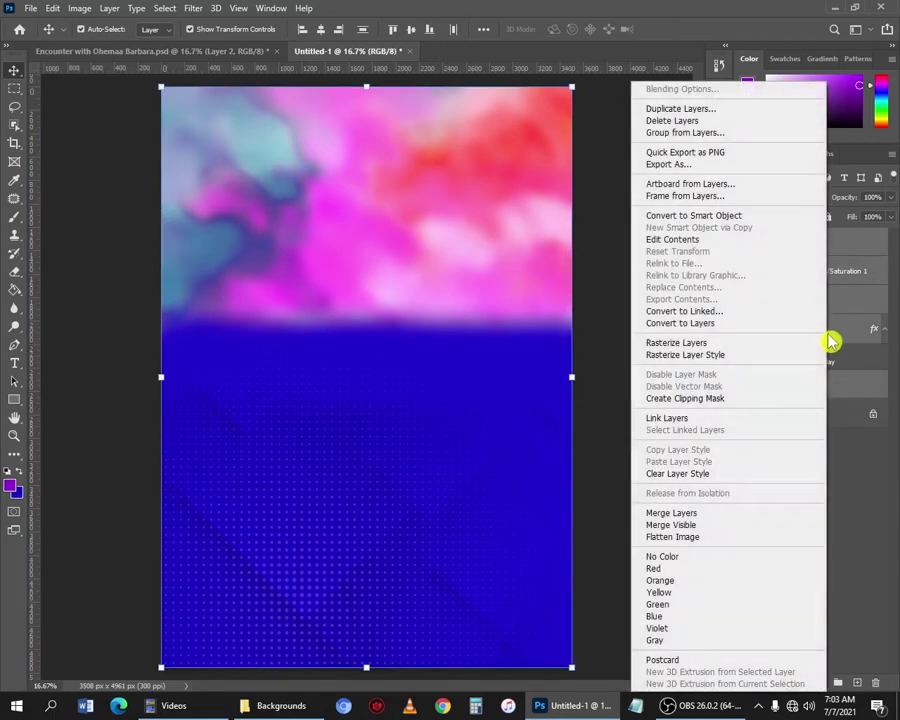
left_click(689, 133)
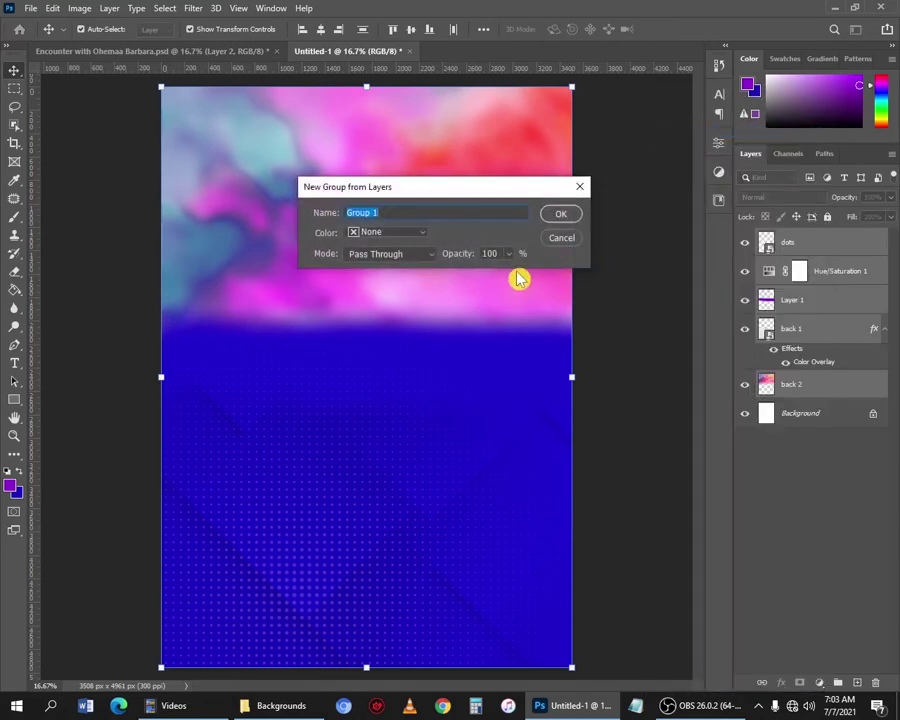
type("Bac")
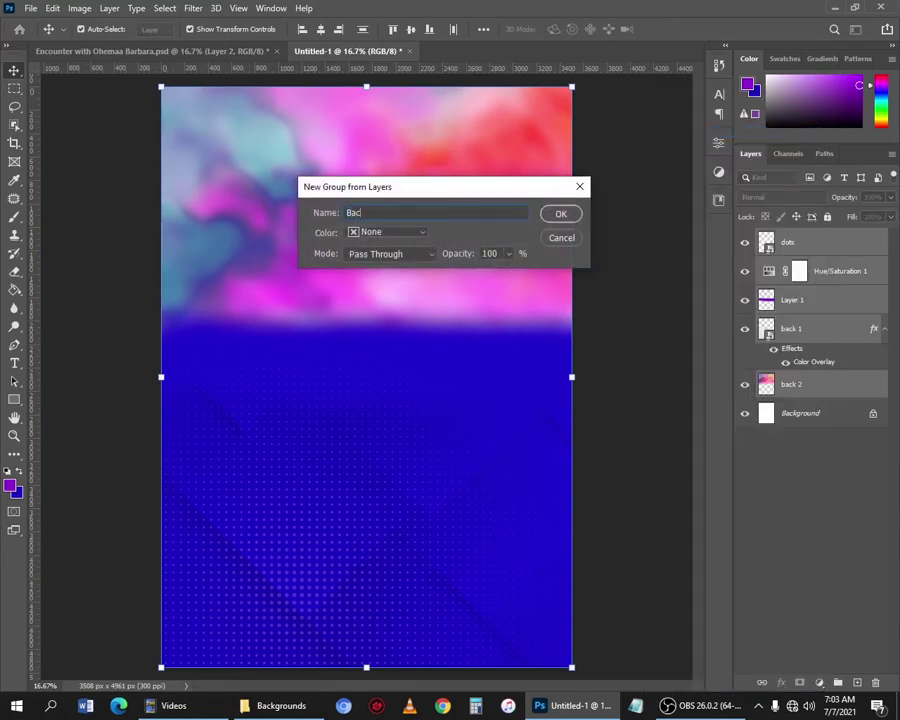
type("kground")
key("Return")
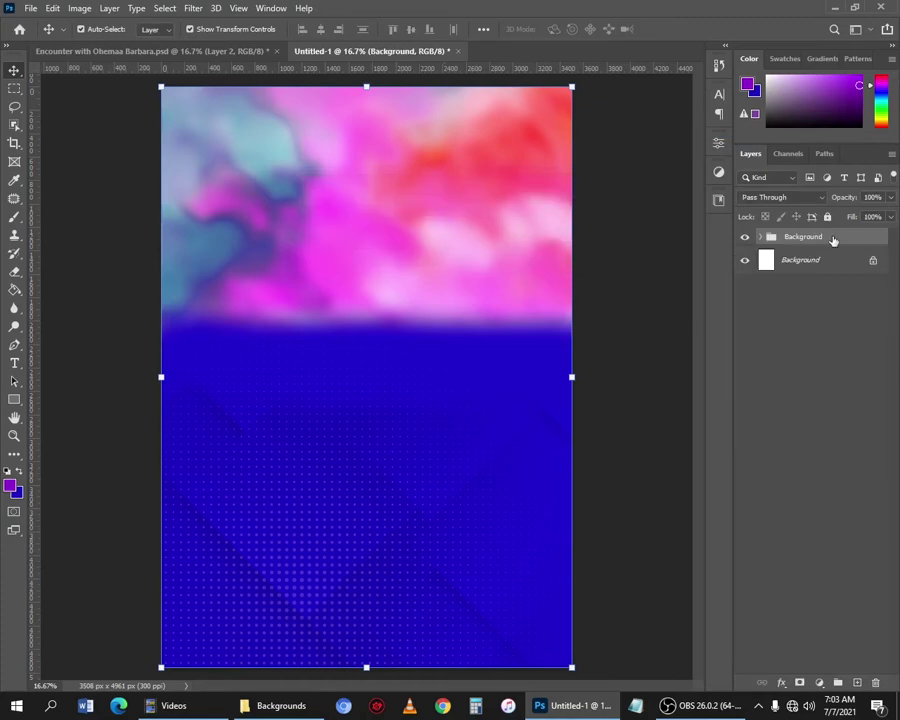
Colour-label the Background group red and lock it.
right_click(833, 241)
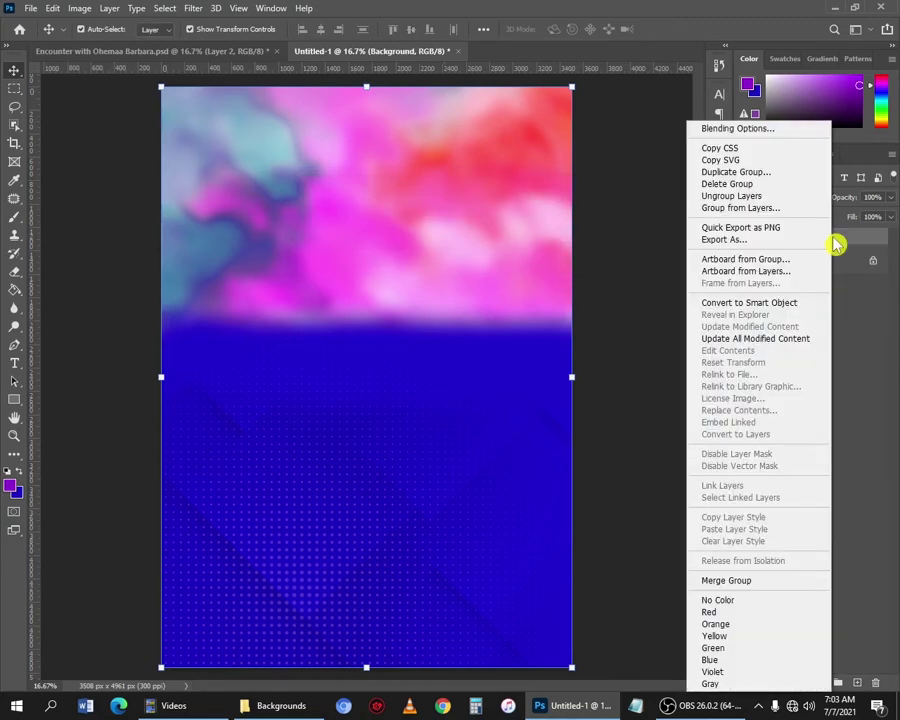
left_click(752, 618)
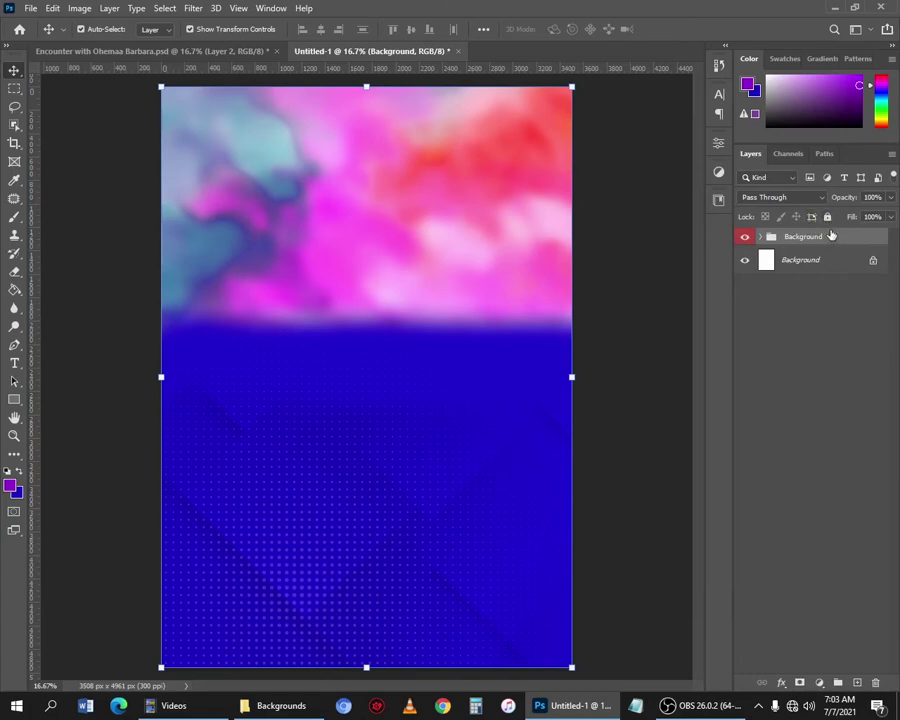
left_click(826, 218)
left_click_drag(382, 271, 247, 478)
left_click_drag(247, 420, 258, 312)
left_click_drag(253, 299, 345, 320)
left_click_drag(405, 392, 378, 392)
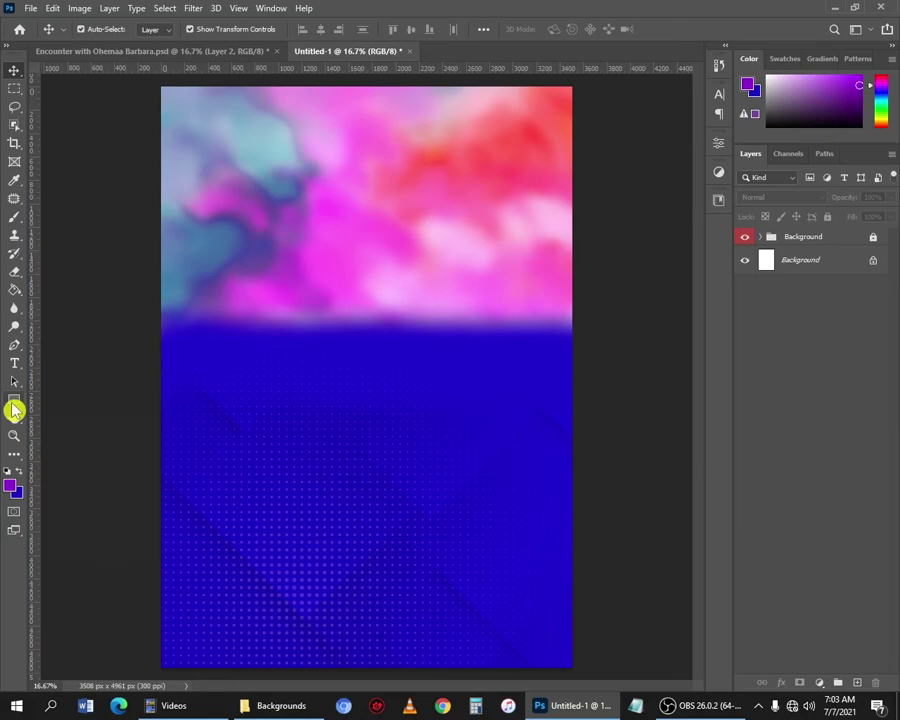
Draw a tall rectangle at the top-left edge with white fill and no stroke.
left_click(14, 409)
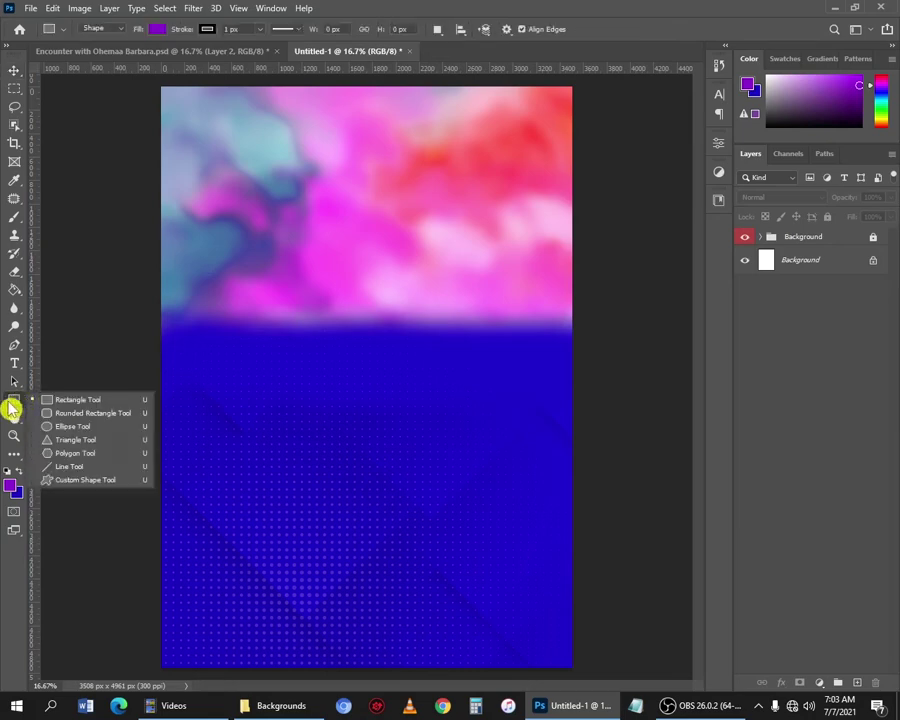
left_click(72, 401)
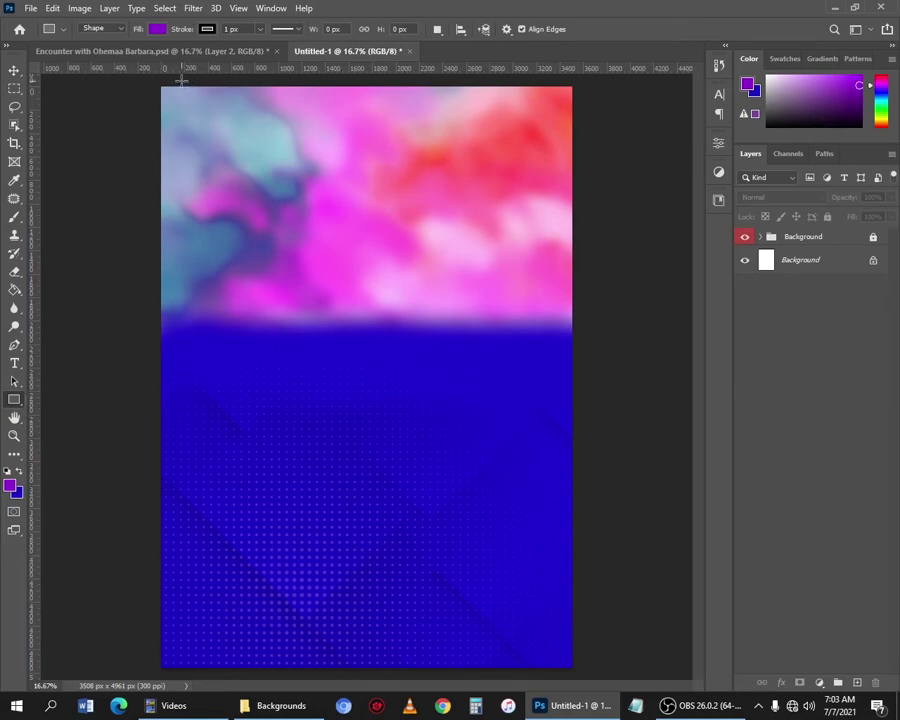
left_click_drag(181, 81, 206, 148)
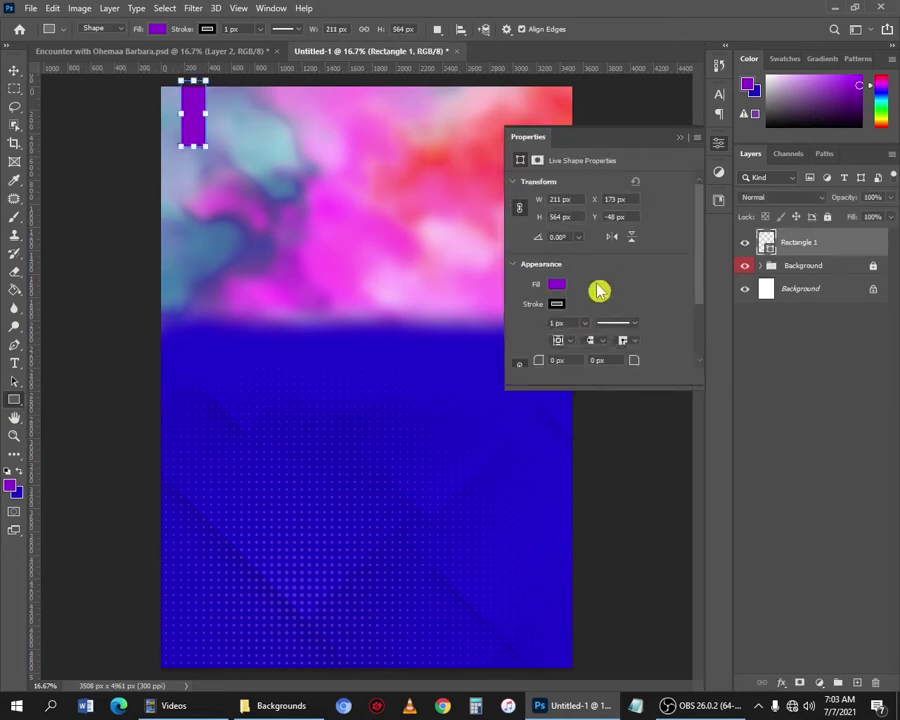
left_click(558, 285)
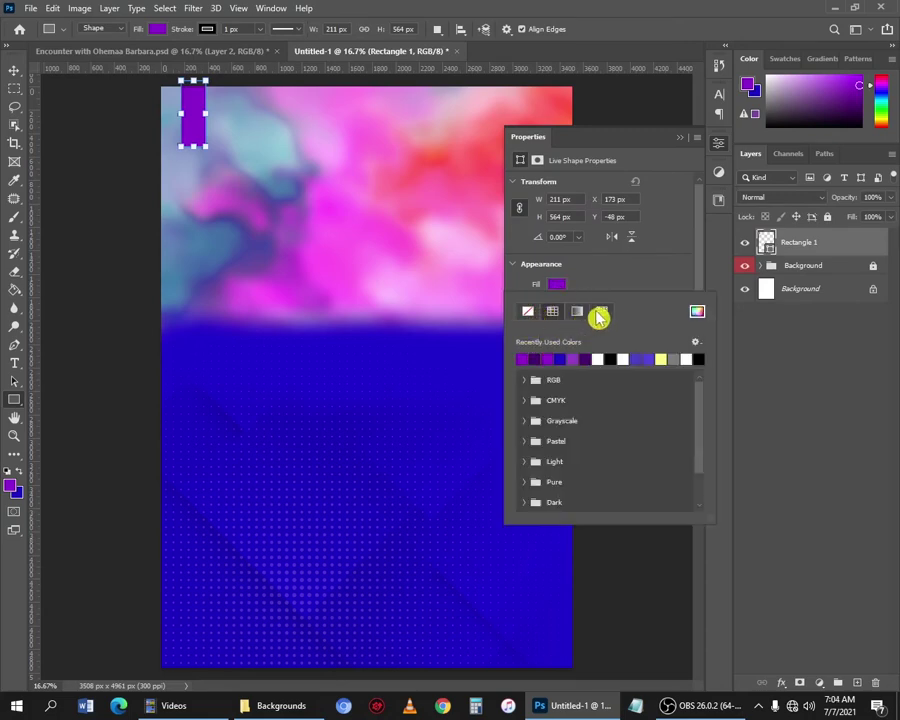
left_click(603, 357)
left_click(616, 286)
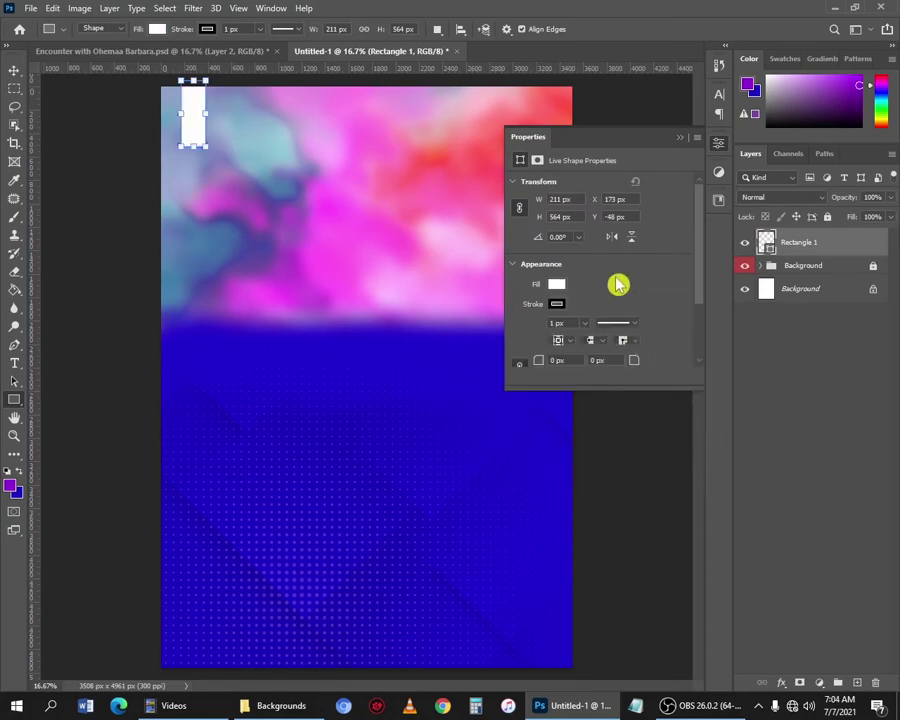
left_click(556, 305)
left_click(527, 331)
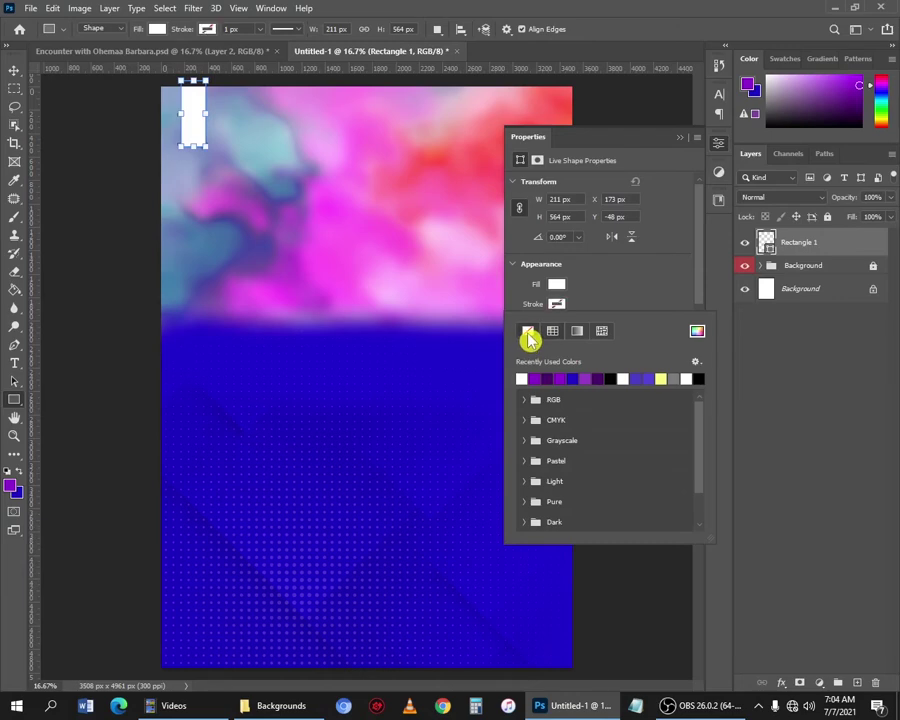
left_click(688, 138)
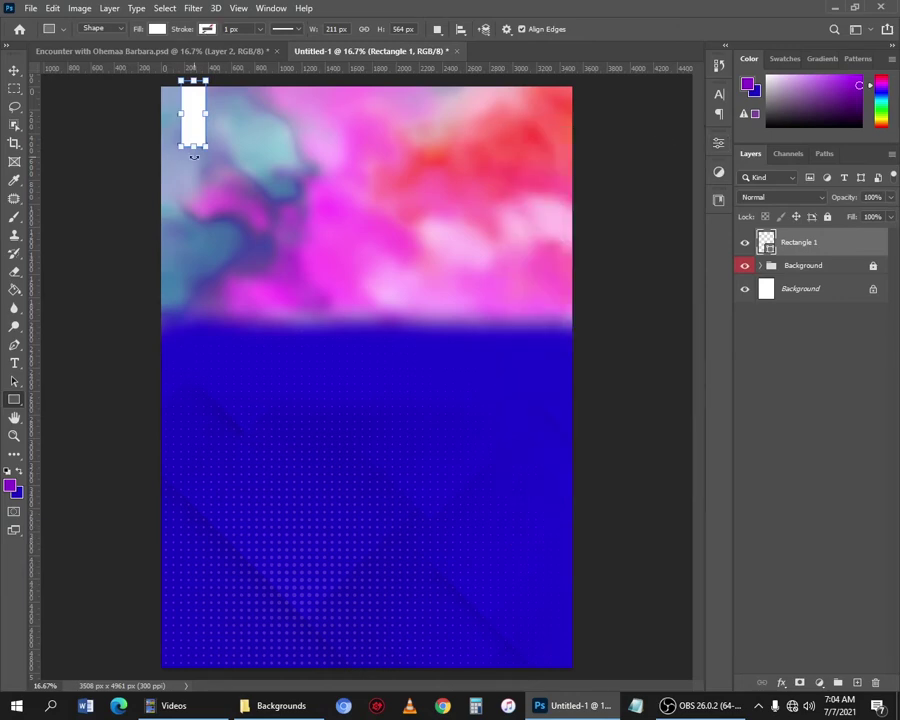
key("v")
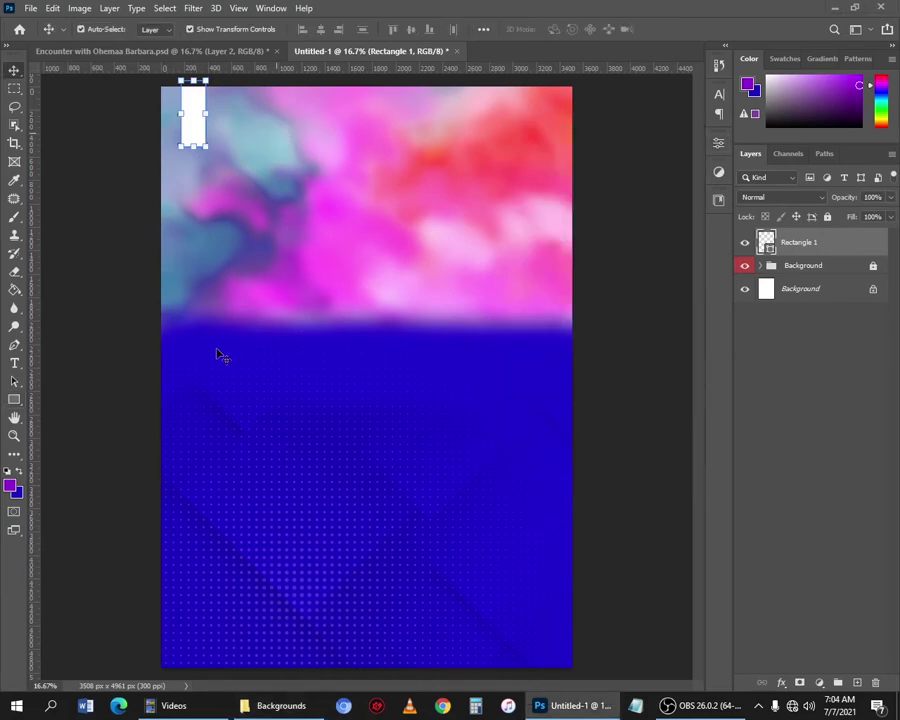
Drag the LOGO image from the Encounter folder onto the flyer.
left_click(272, 705)
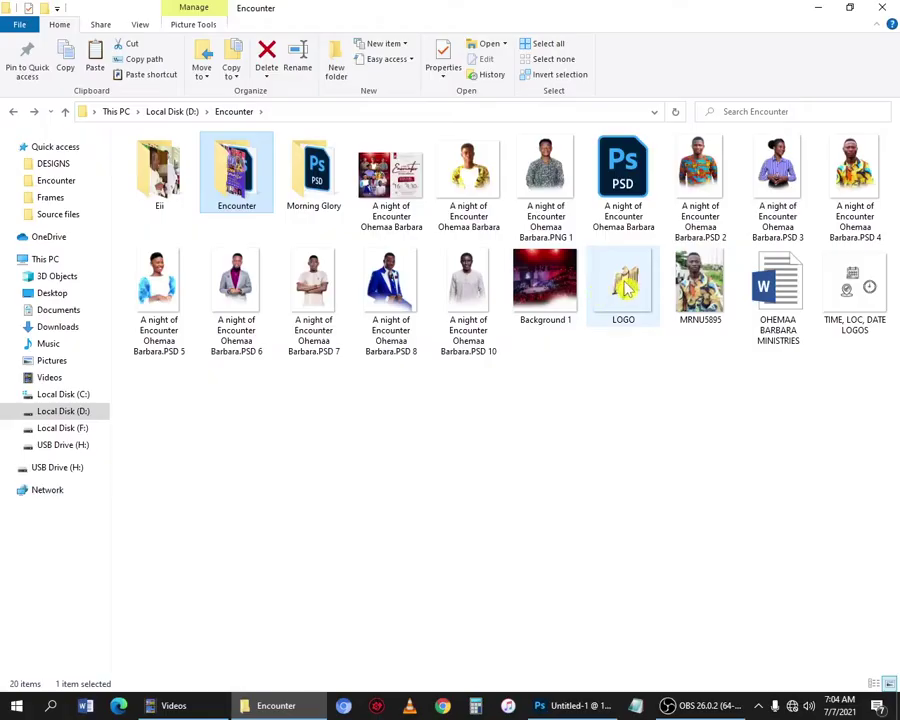
left_click(626, 288)
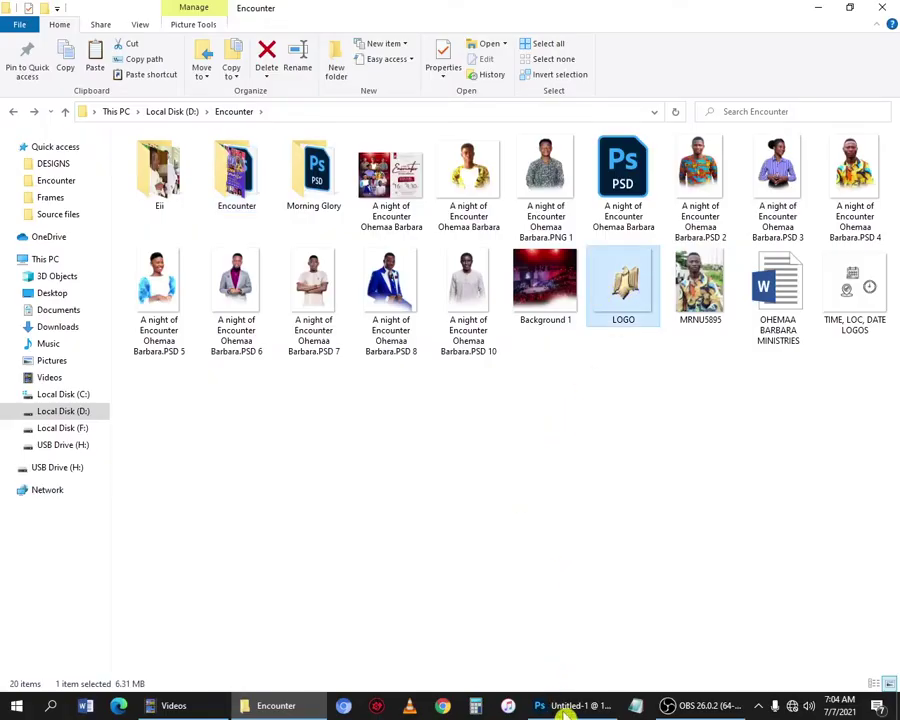
left_click_drag(566, 710, 229, 145)
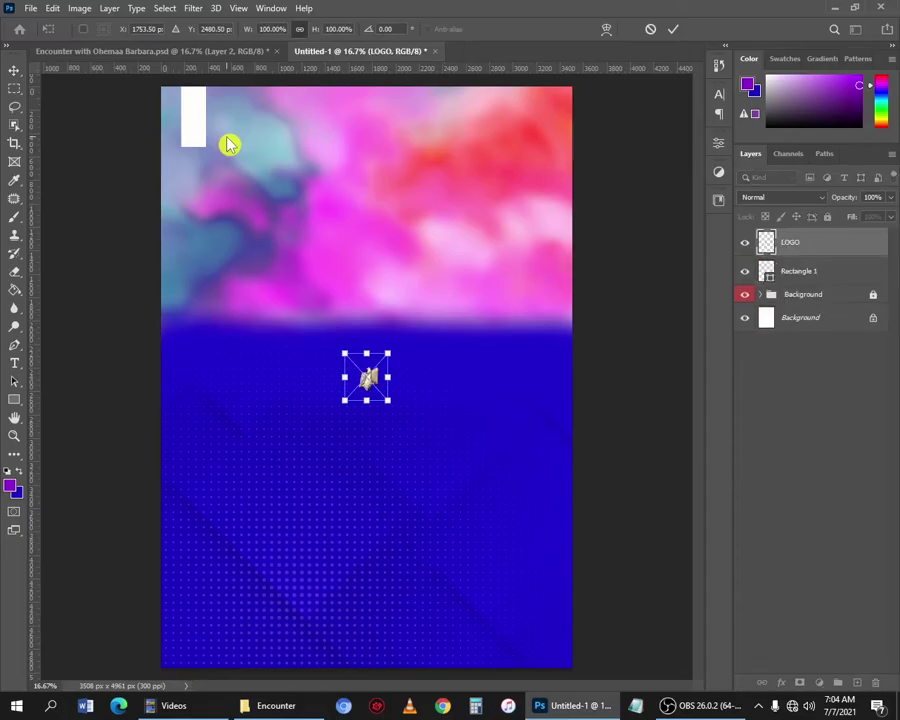
Cancel the pending placement and drag the LOGO image onto the white strip at top-left.
key("Escape")
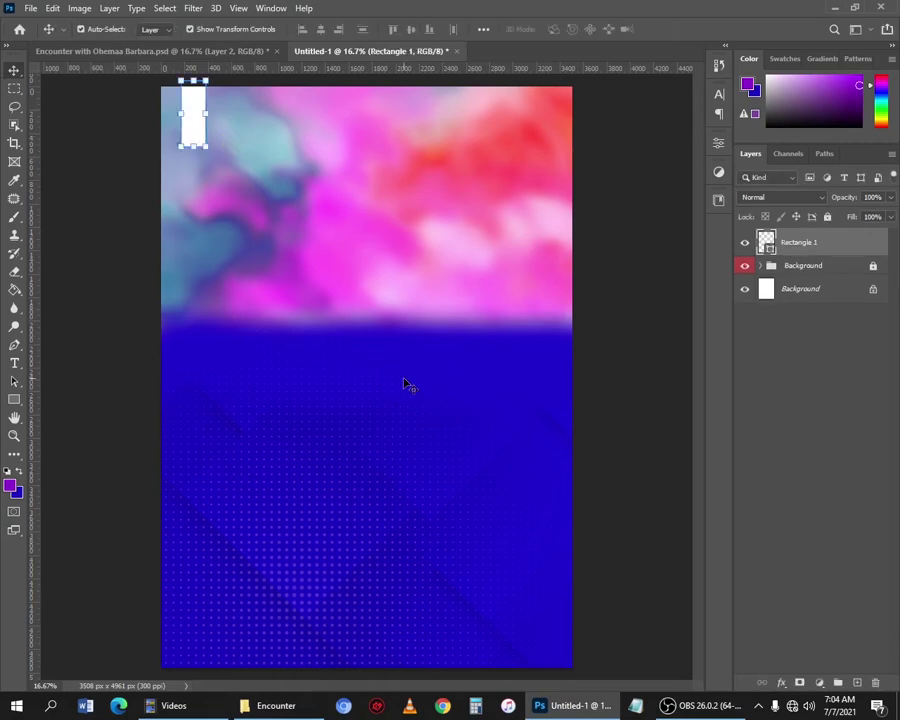
left_click_drag(372, 384, 190, 118)
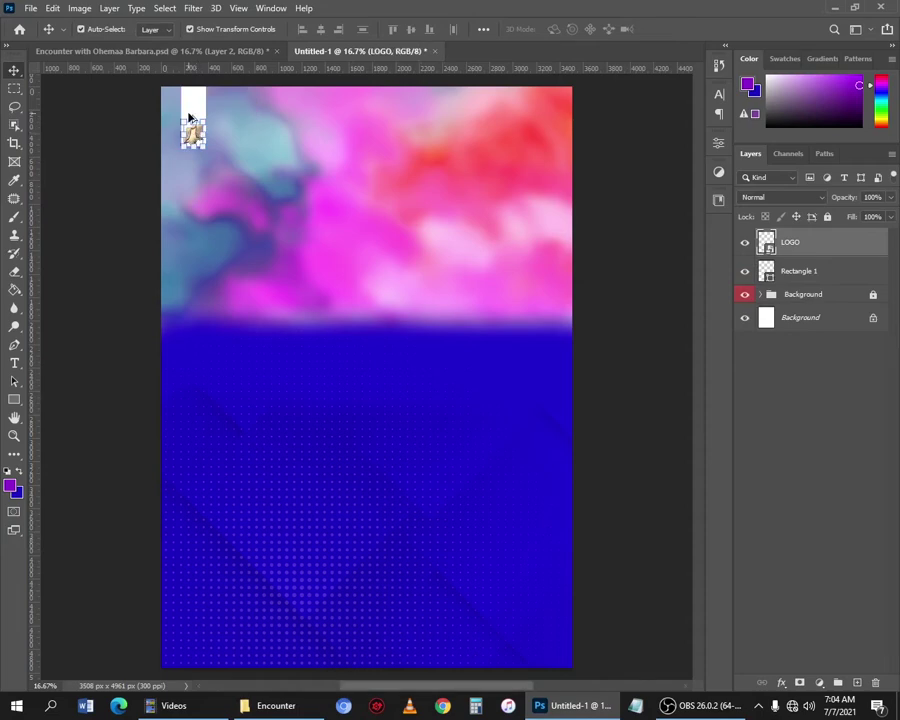
scroll(208, 85, "up", 3)
scroll(208, 85, "up", 2)
Shift the logo and white strip together up-left, then bring up the Source files folder.
left_click(208, 246, "shift")
left_click_drag(208, 246, 179, 241)
left_click(262, 212)
scroll(259, 218, "down", 5)
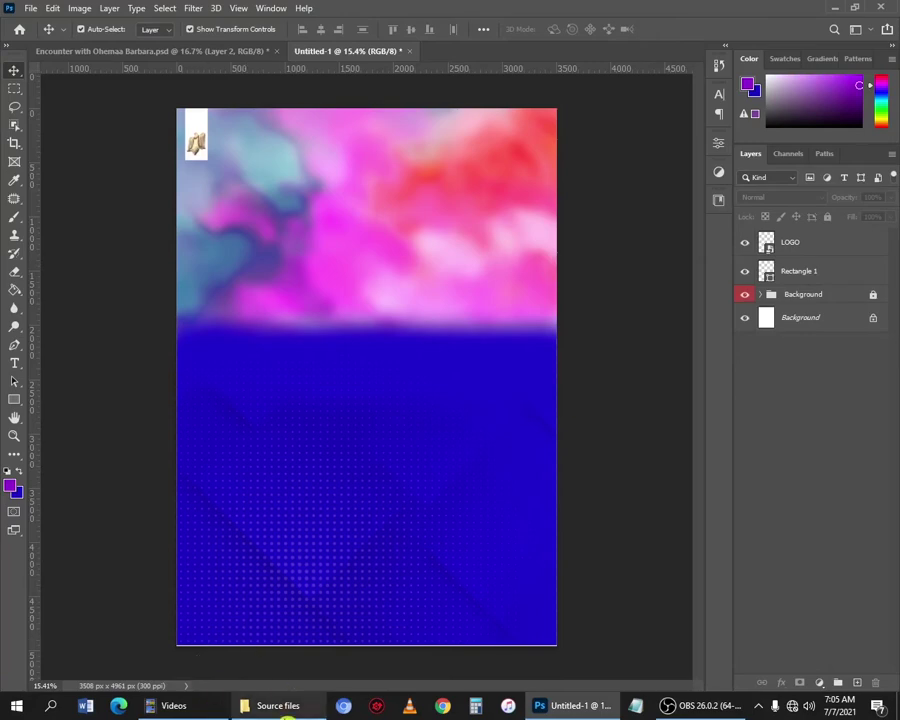
left_click(288, 708)
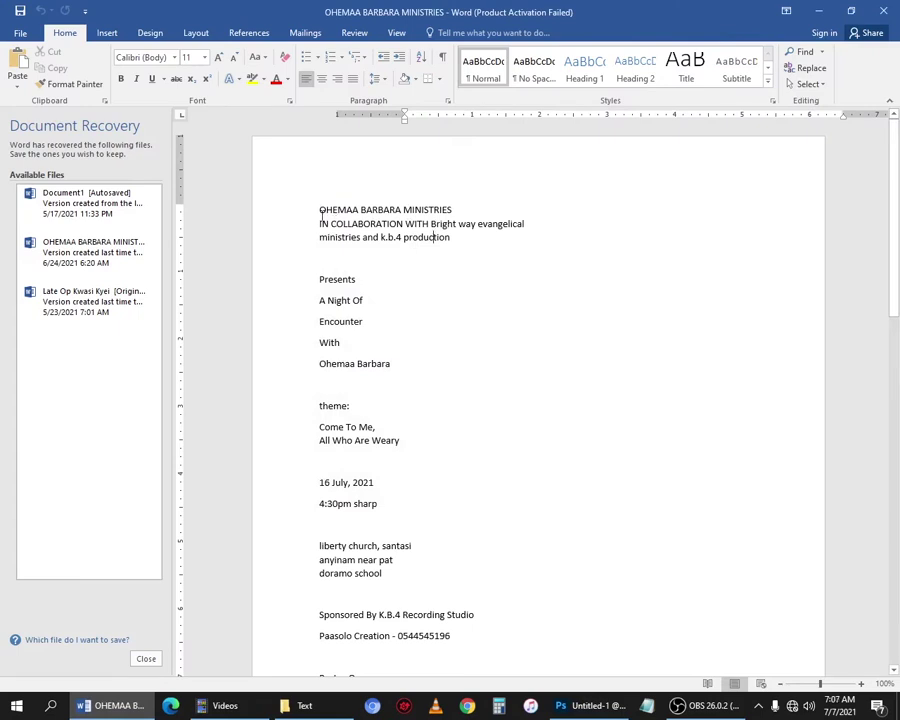
Select and copy the three-line ministry heading in Word, then return to Photoshop.
left_click_drag(321, 212, 423, 232)
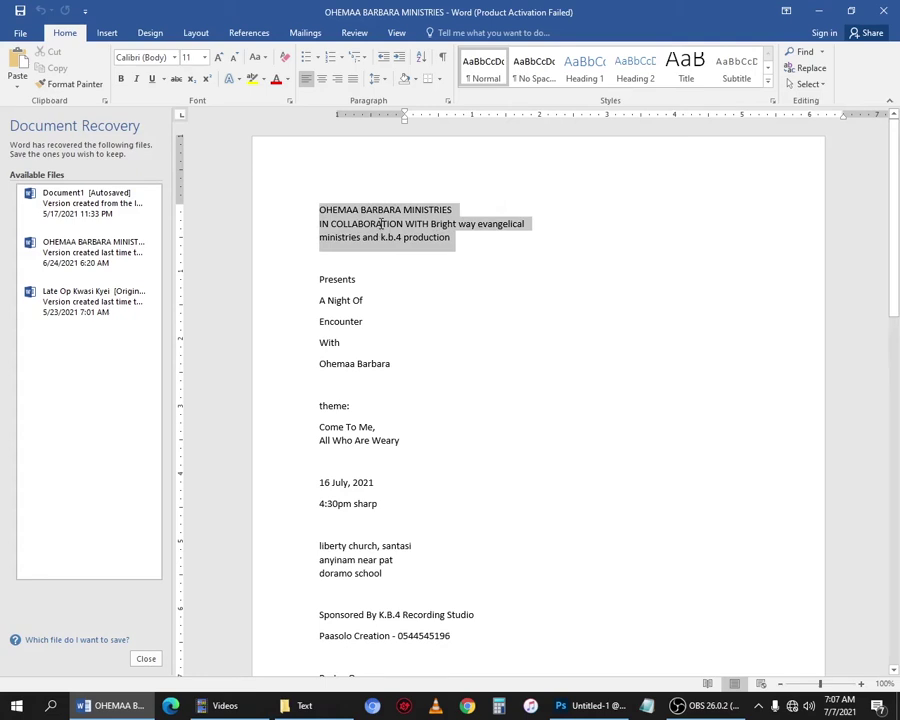
right_click(381, 224)
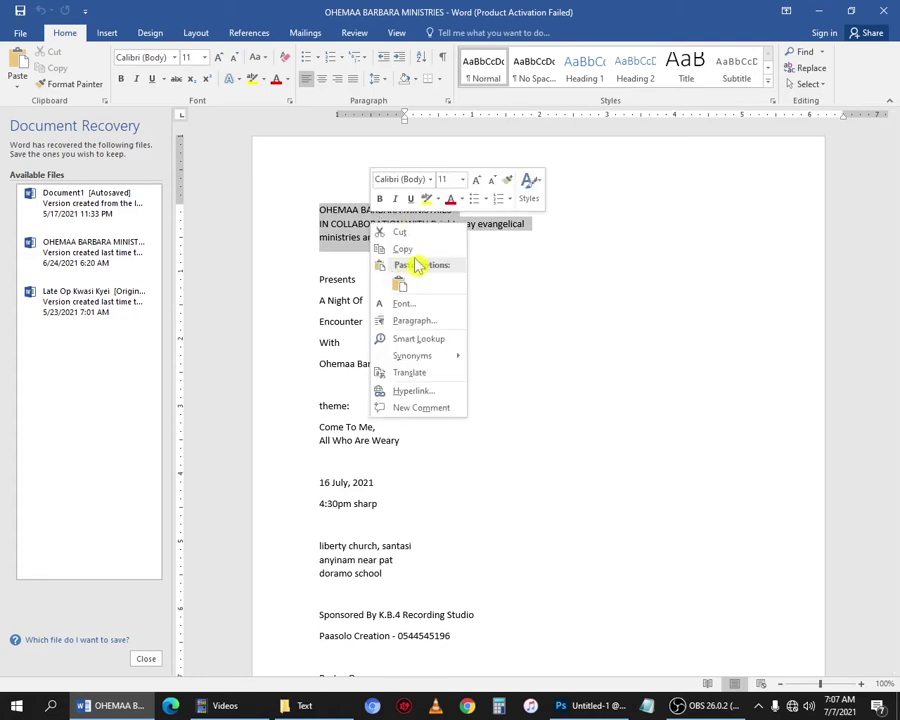
key("Escape")
left_click(590, 705)
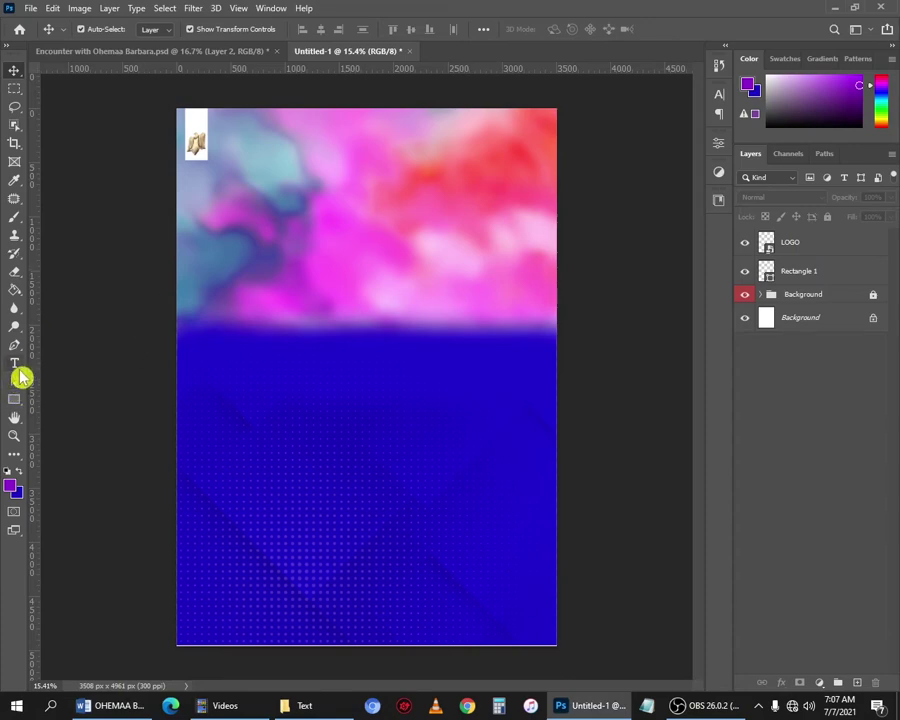
Paste the heading as type beside the logo and break it into three lines.
left_click(224, 125)
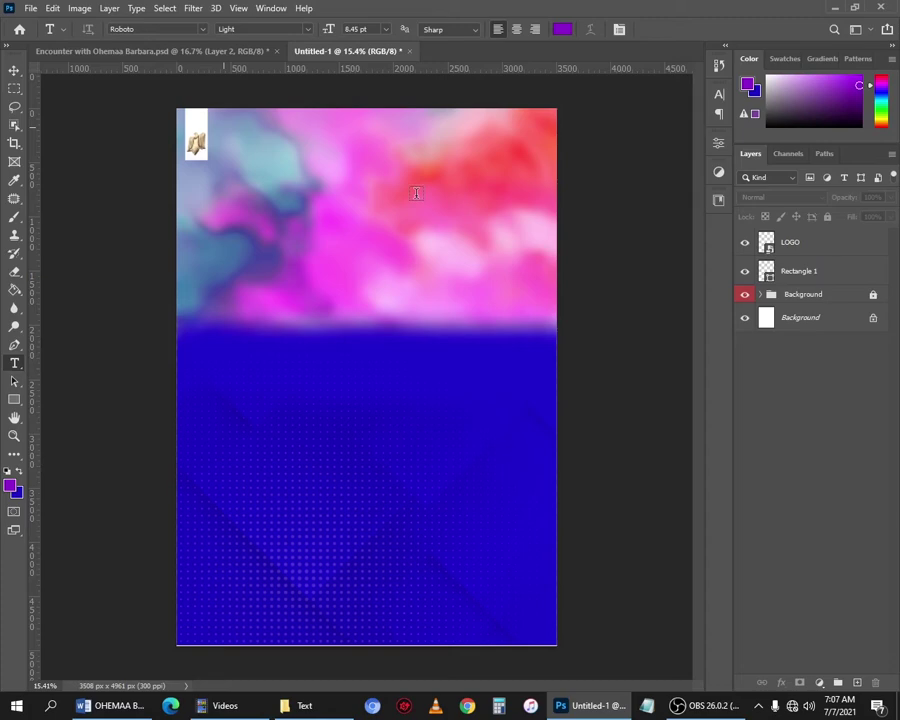
left_click(223, 127)
scroll(237, 108, "up", 5)
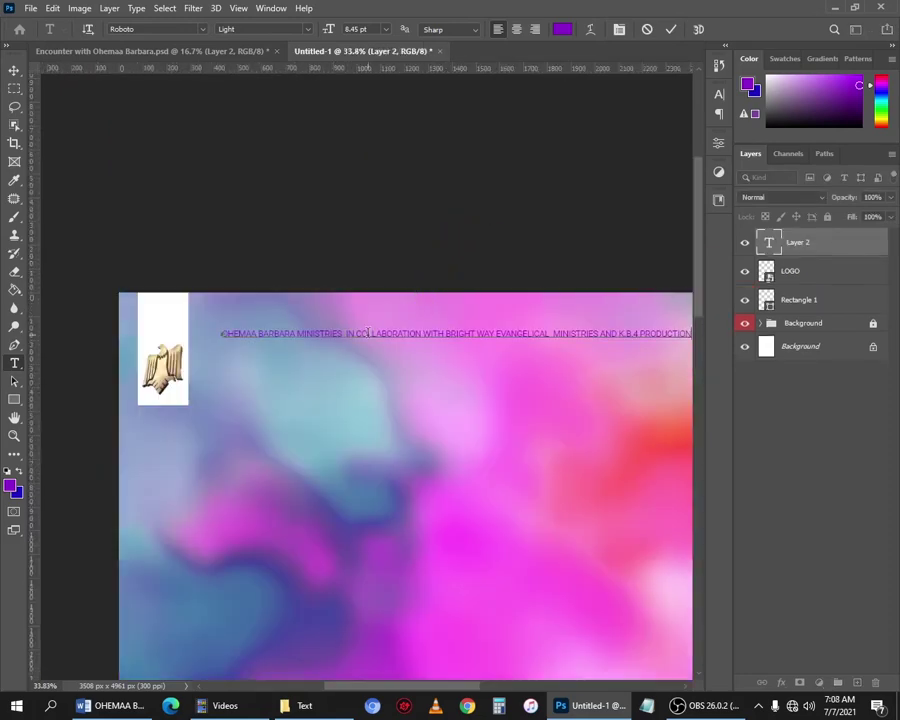
key("Return")
left_click(434, 349)
key("Return")
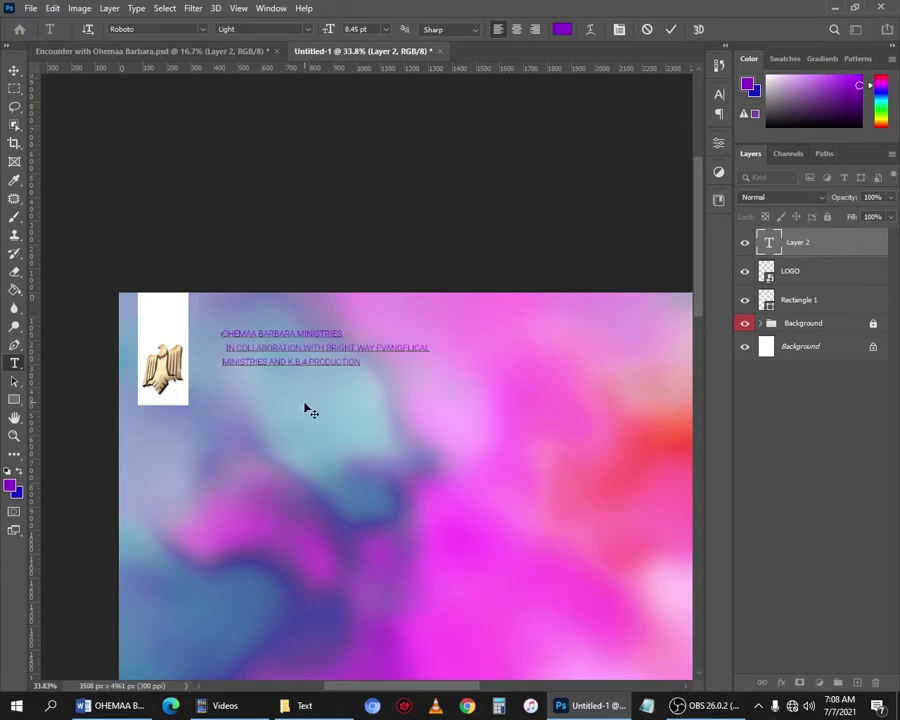
key("Up")
key("Delete")
Set the heading text to 15 pt and the first line to about 22 pt.
left_click_drag(368, 371, 348, 373)
key("ctrl+a")
left_click_drag(328, 29, 320, 30)
left_click_drag(416, 335, 202, 335)
left_click_drag(328, 29, 336, 30)
Colour the heading black, commit it, and nudge it slightly right and down.
key("ctrl+a")
left_click(562, 29)
left_click(535, 582)
left_click(840, 406)
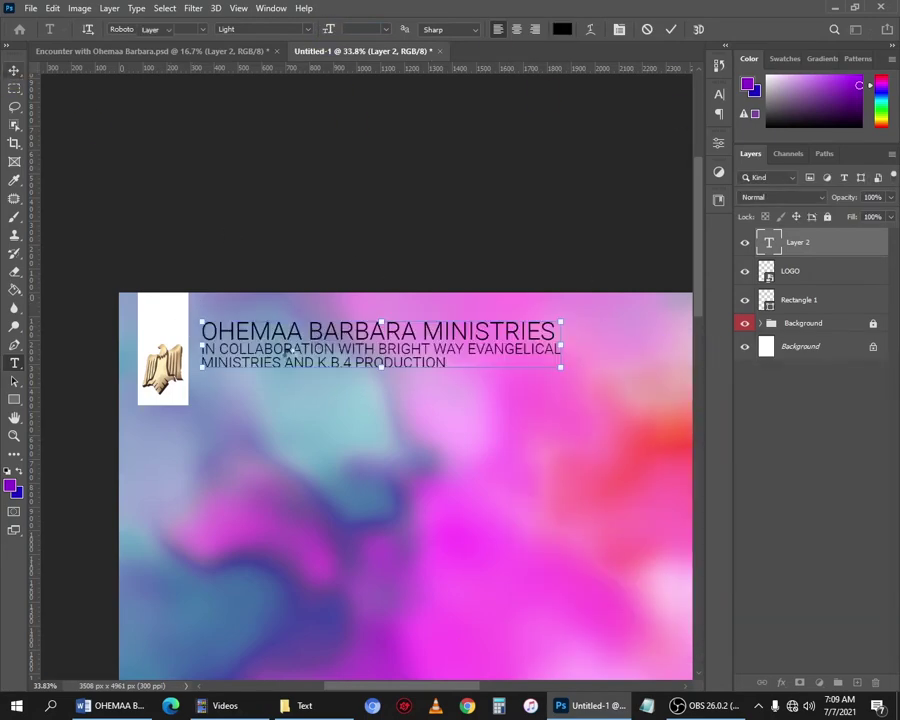
key("ctrl+Return")
key("v")
left_click_drag(327, 344, 333, 371)
left_click(333, 262)
scroll(333, 262, "down", 6)
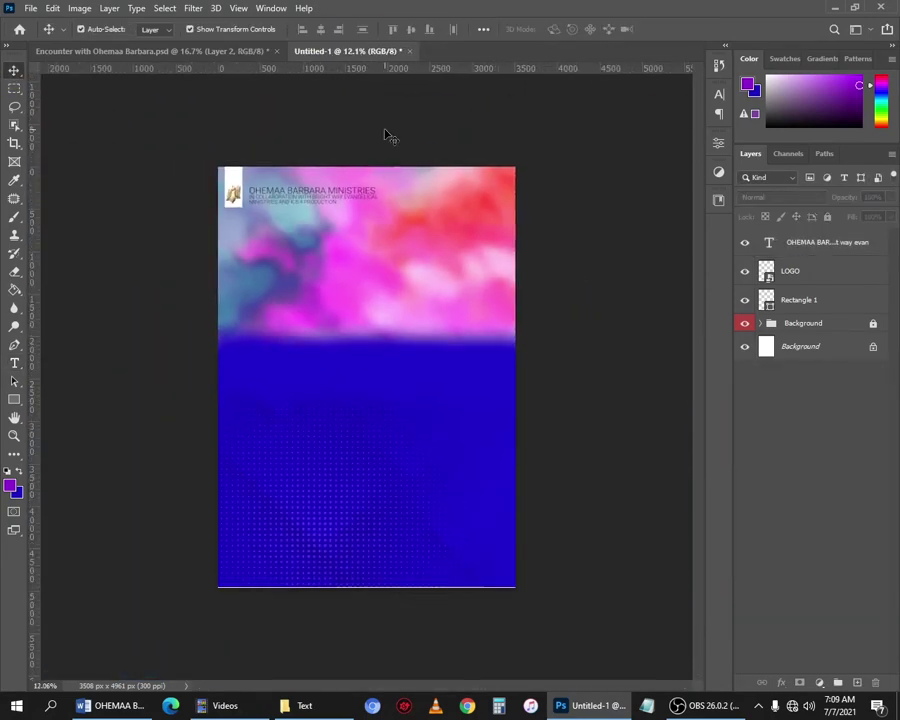
Scale the heading down slightly and move it a little left and down.
scroll(384, 134, "up", 2)
left_click(355, 212)
left_click_drag(385, 234, 362, 229)
left_click_drag(311, 214, 316, 210)
left_click(311, 145)
left_click(311, 145)
scroll(385, 238, "up", 4)
mouse_move(324, 257)
left_mouse_down()
mouse_move(310, 261)
mouse_move(318, 262)
left_mouse_up()
scroll(388, 240, "up", 2)
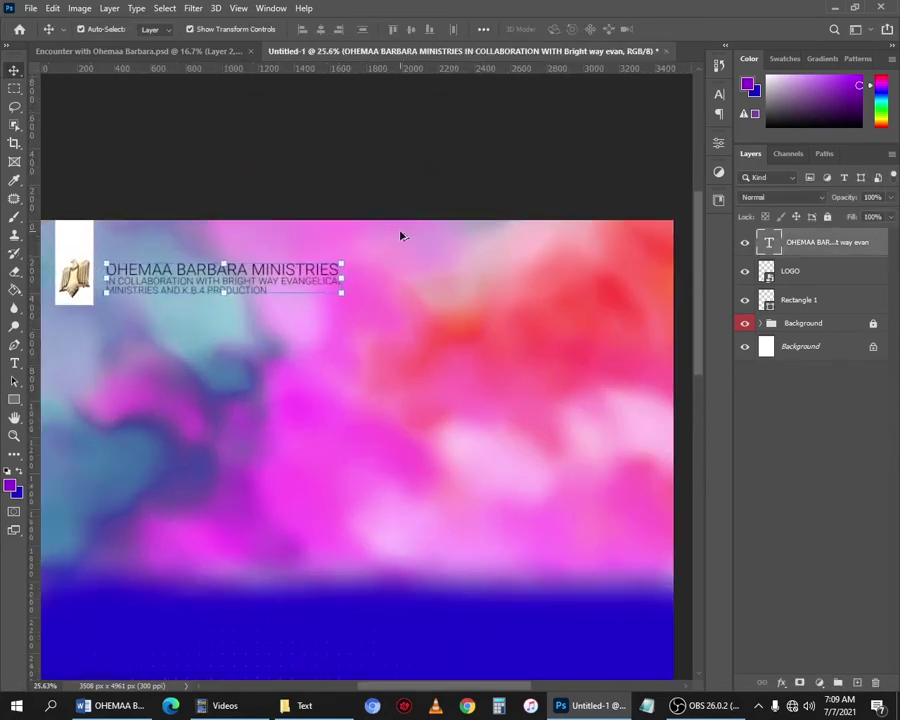
left_click_drag(464, 307, 414, 308)
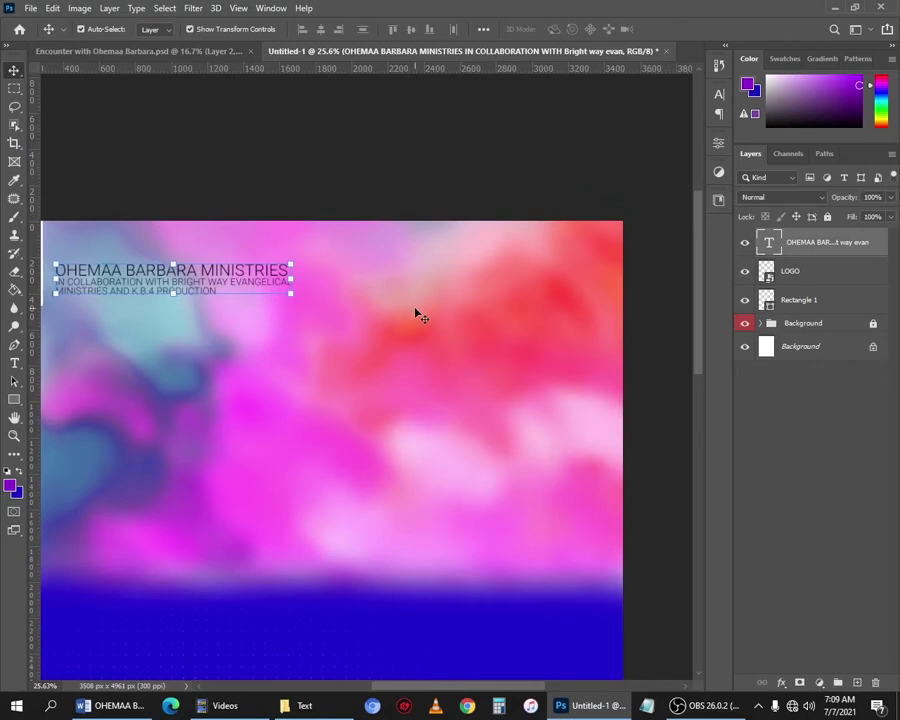
Add a 'Present' text layer right of the heading, enlarge it and set it beside the heading.
key("t")
left_click(333, 270)
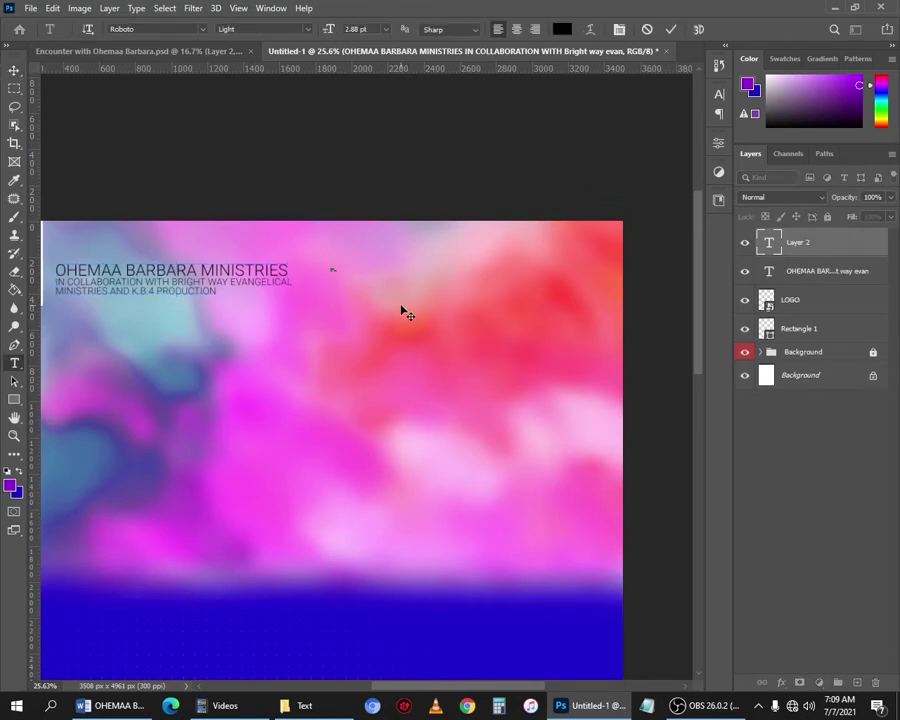
key("ctrl+Return")
key("v")
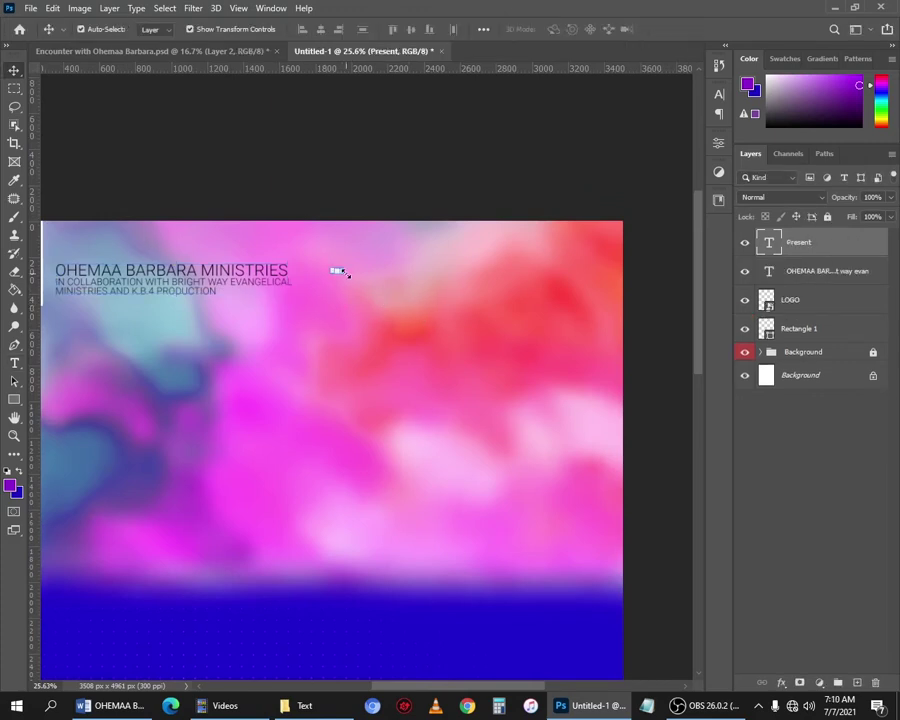
left_click_drag(343, 273, 399, 292)
key("Return")
left_click_drag(381, 280, 357, 278)
Try all caps on 'Present' in the character settings, then turn it back off.
left_click(719, 94)
left_click(602, 194)
left_click(602, 194)
left_click(346, 282)
left_click(344, 277)
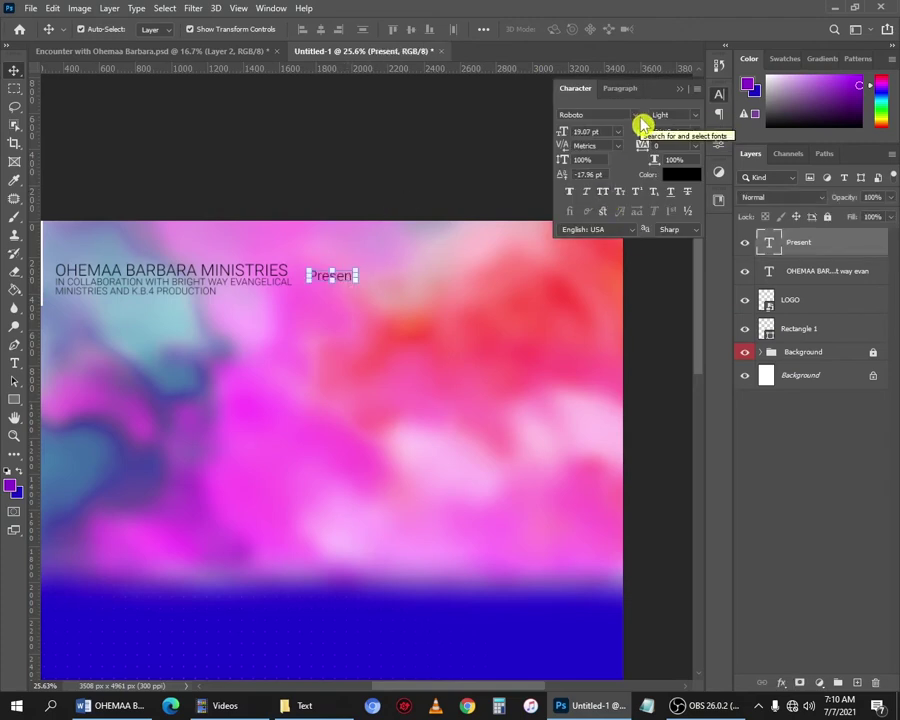
left_click(680, 89)
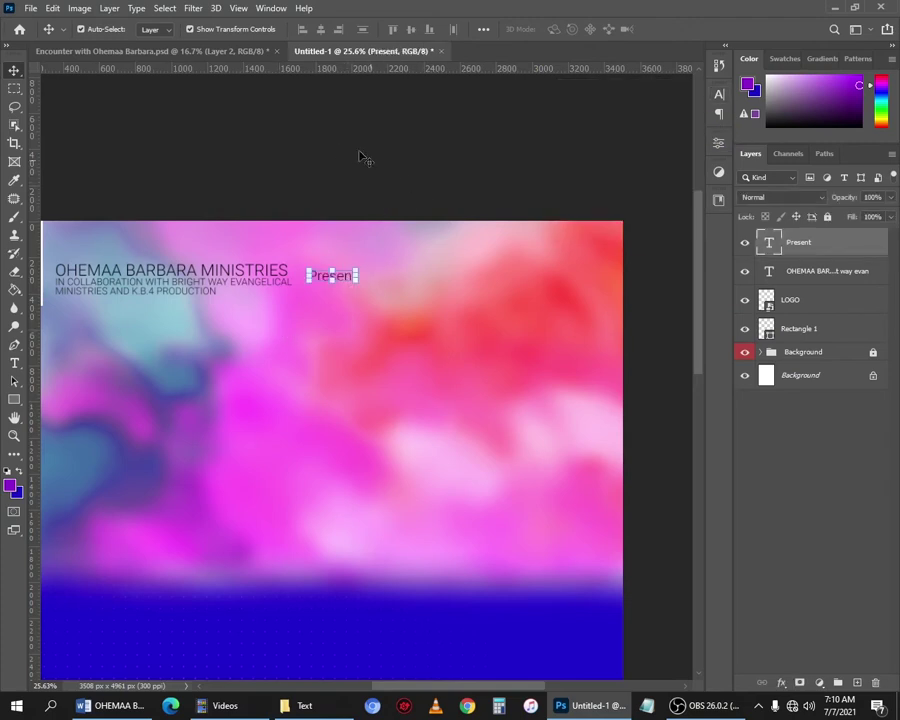
Apply the Tuesday Night font to 'Present' from the Character panel.
left_click(272, 9)
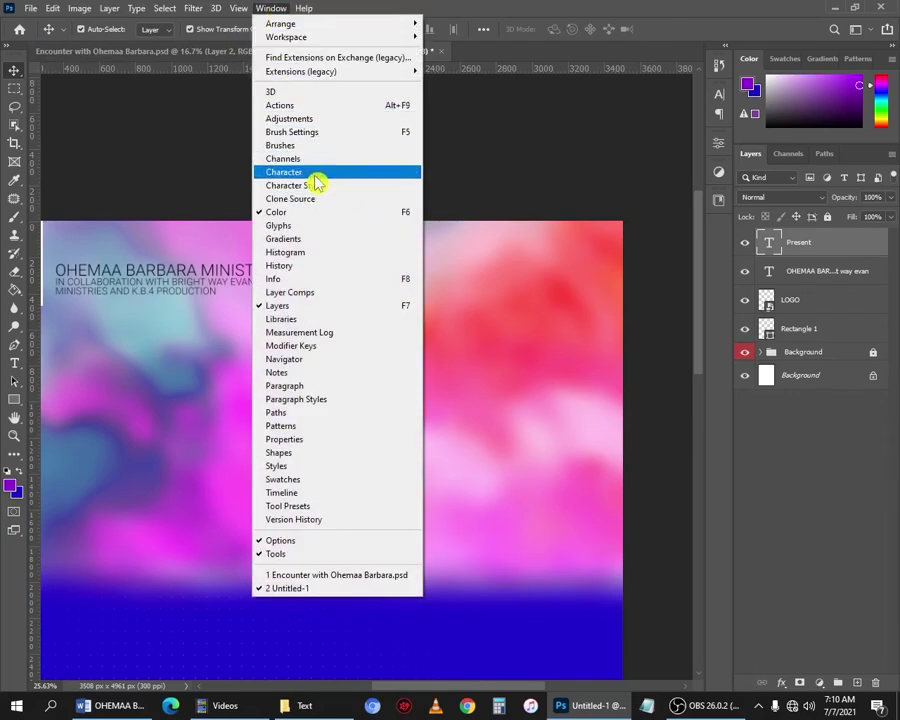
left_click(322, 176)
left_click(575, 115)
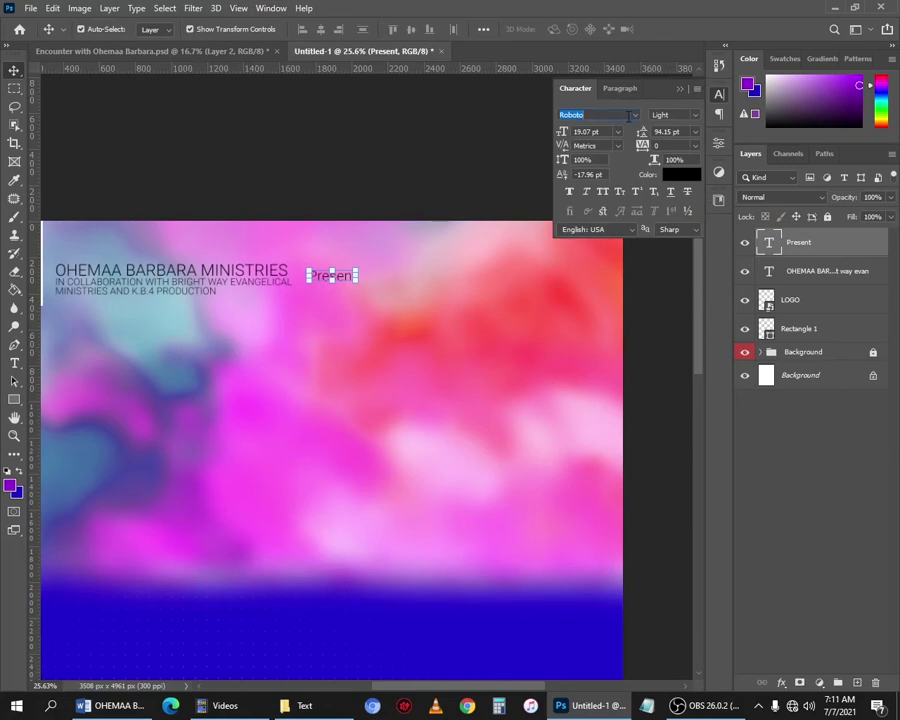
left_click(636, 117)
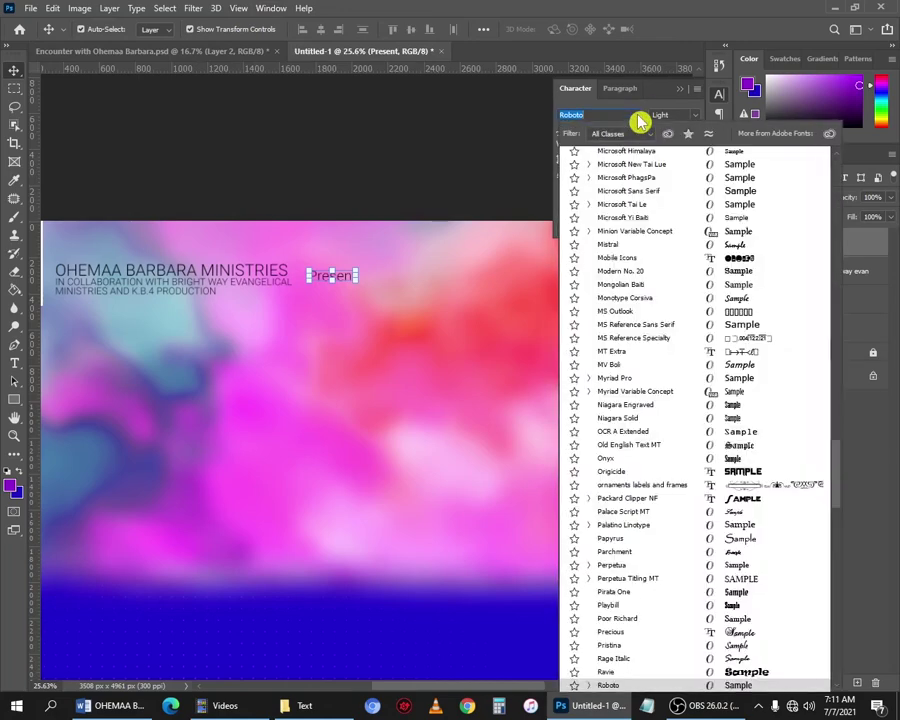
type("I")
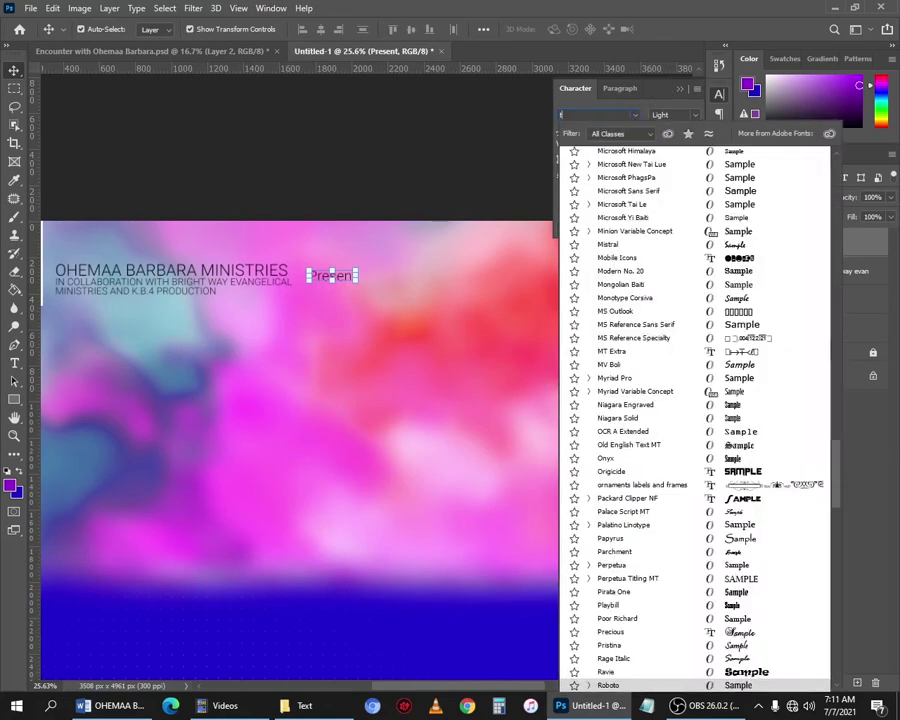
type("ues")
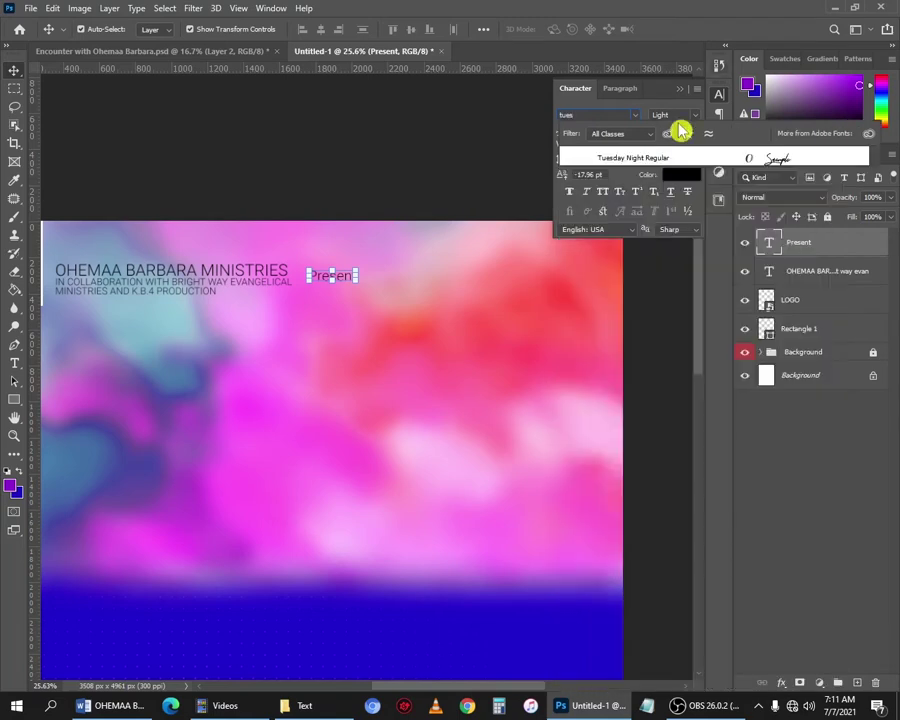
key("Return")
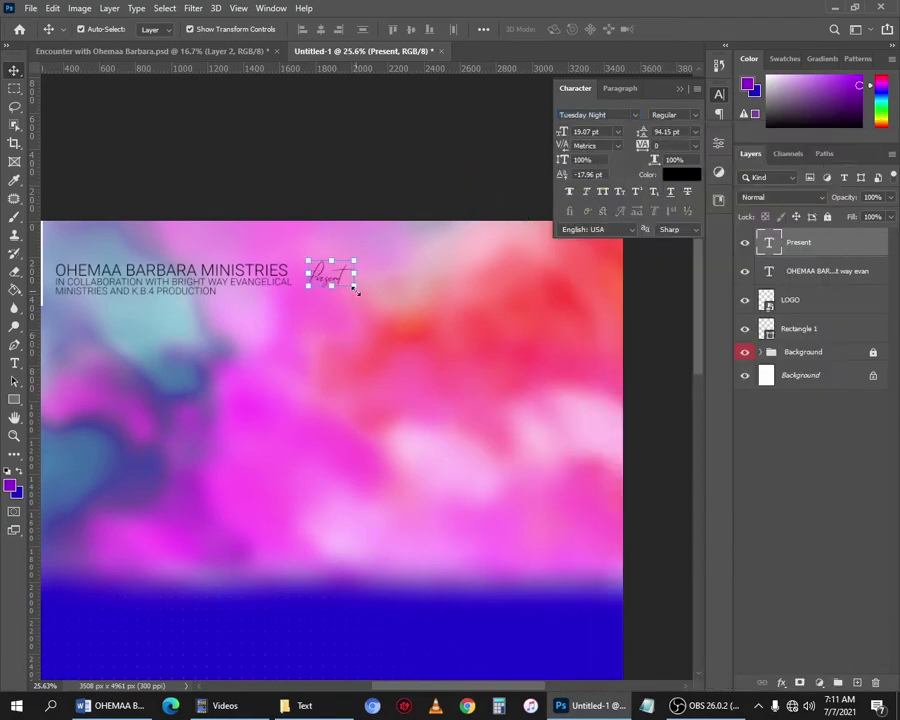
Enlarge the 'Present' text with Free Transform and commit it.
key("ctrl+t")
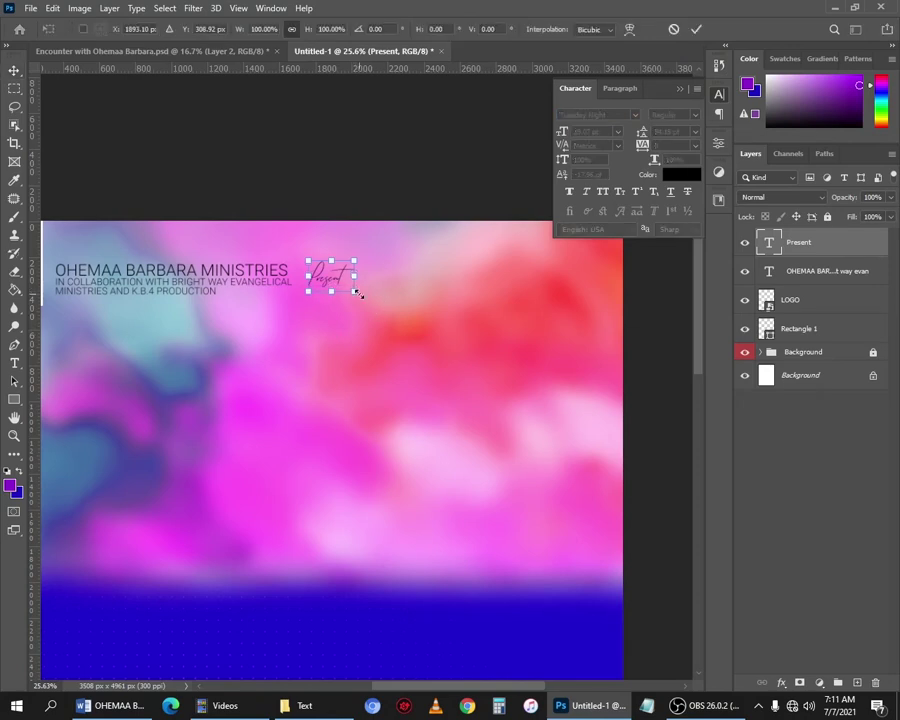
left_click_drag(356, 292, 382, 293)
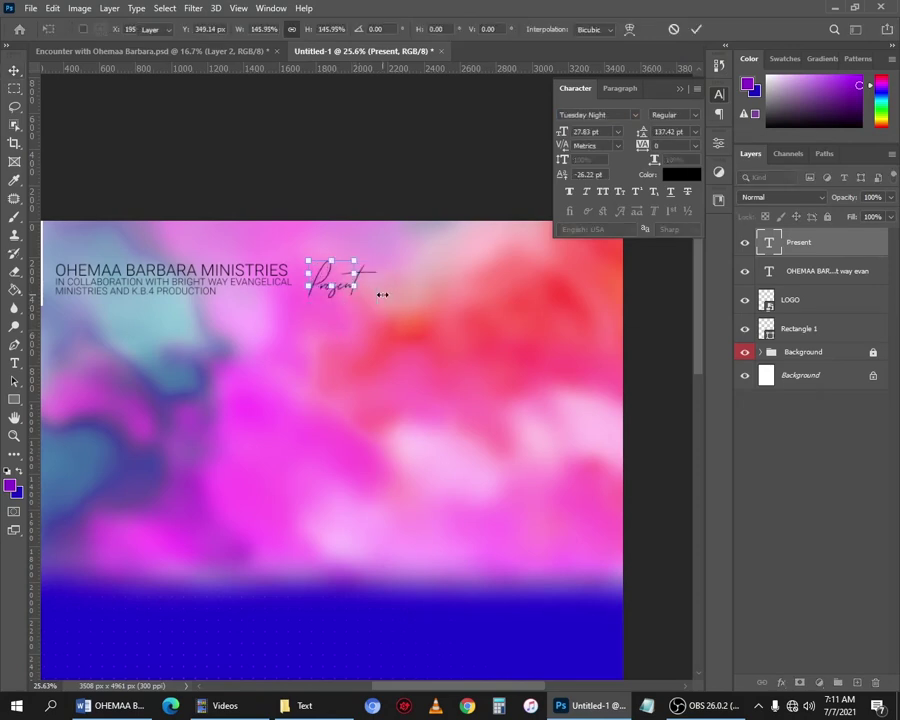
key("Return")
left_click(302, 190)
scroll(321, 278, "down", 3)
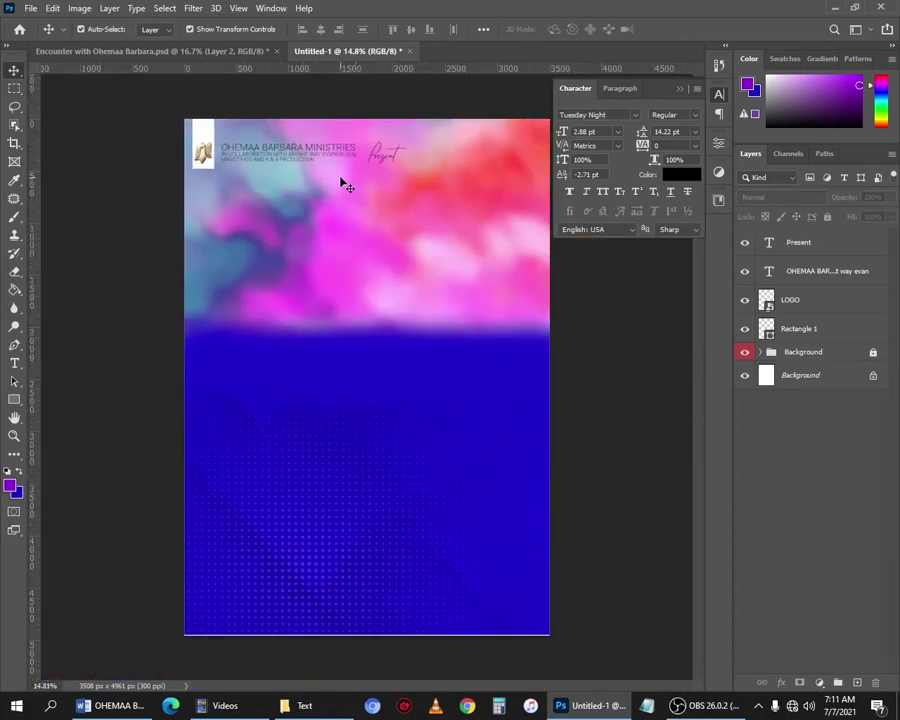
Zoom in and out to inspect the header, then switch to the Text folder in File Explorer.
scroll(342, 170, "up", 1)
scroll(342, 137, "down", 1)
scroll(368, 112, "down", 1)
scroll(370, 114, "up", 1)
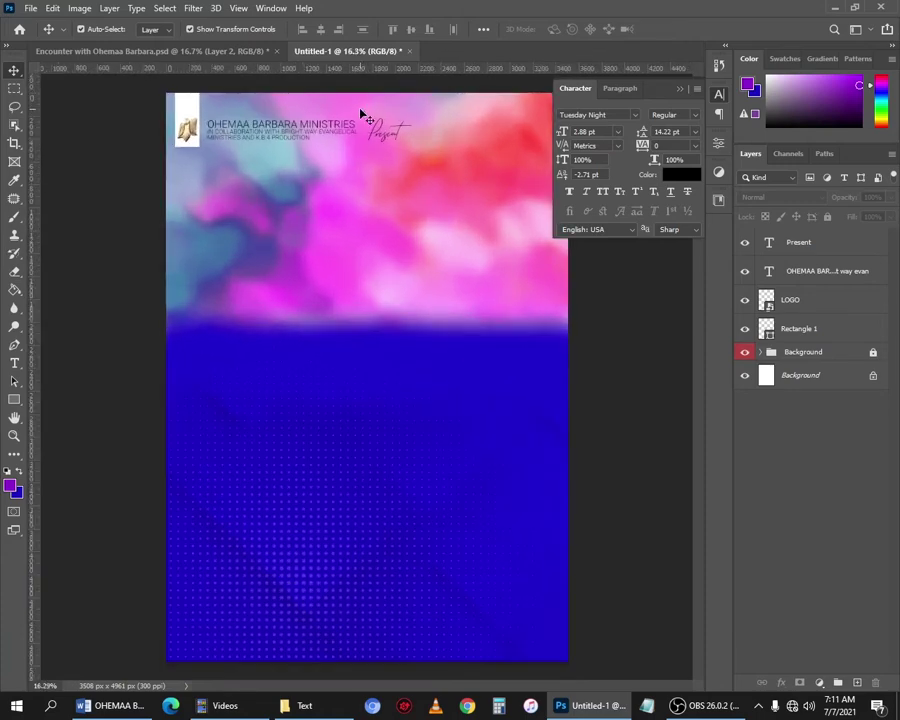
scroll(356, 118, "down", 1)
scroll(344, 134, "up", 2)
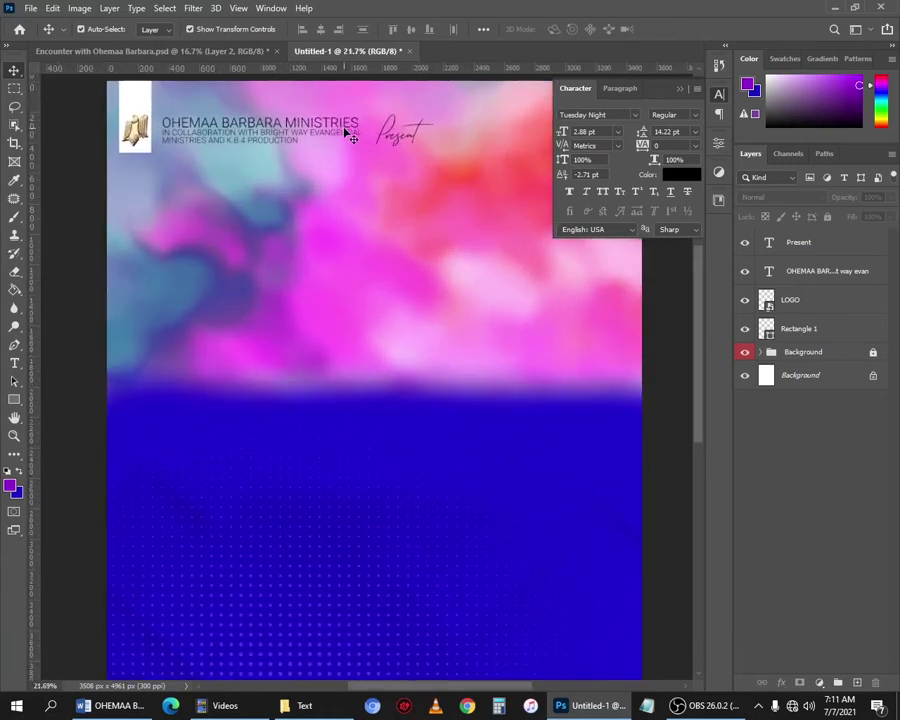
scroll(350, 135, "down", 1)
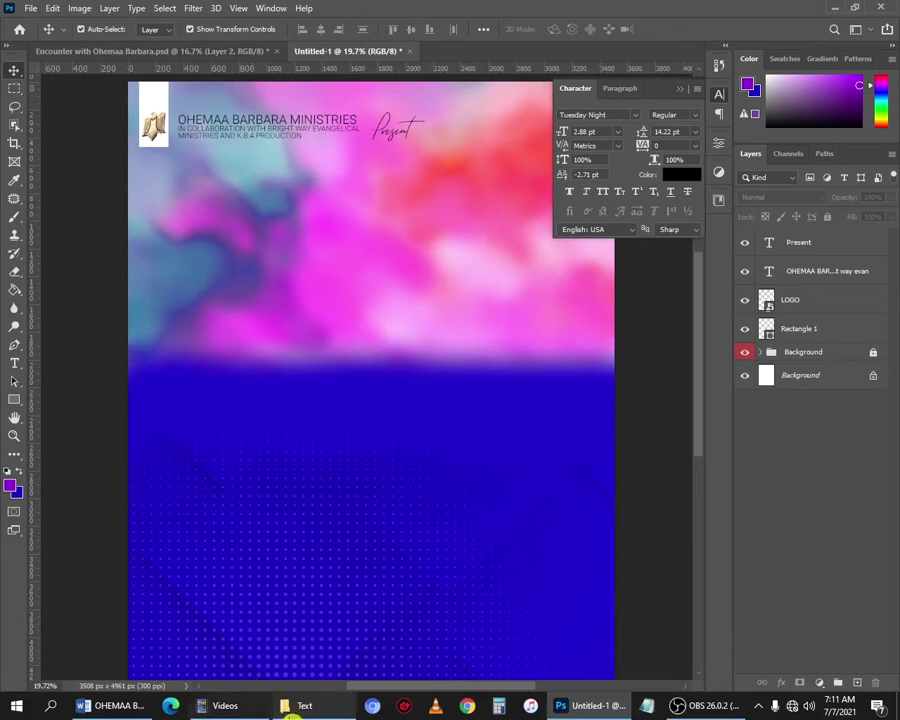
left_click(300, 706)
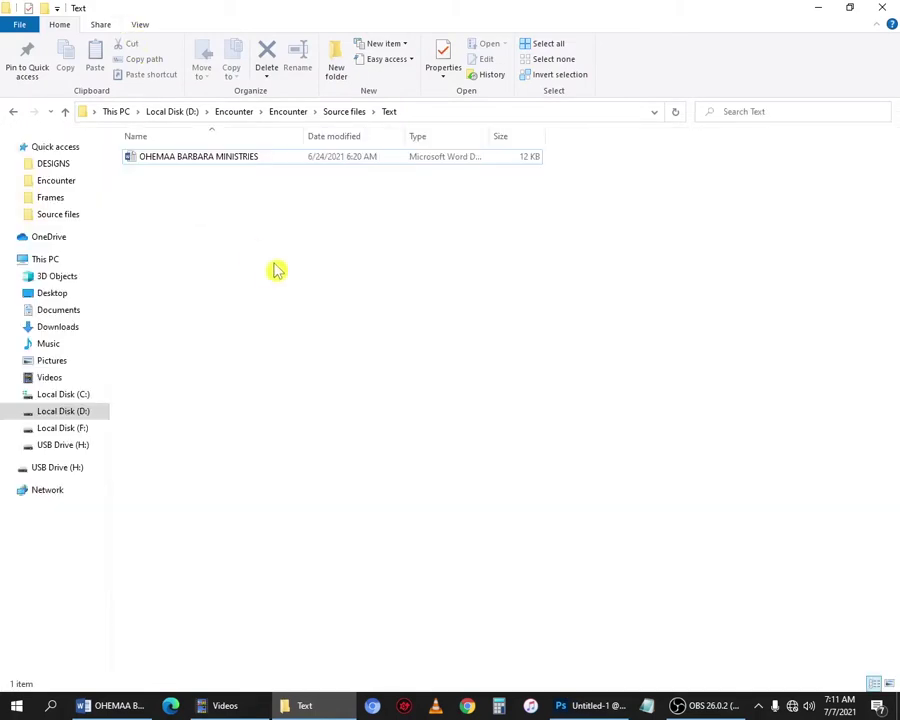
Open Source files > Big Images, select all seven speaker photos, and drag them into the flyer.
left_click(337, 113)
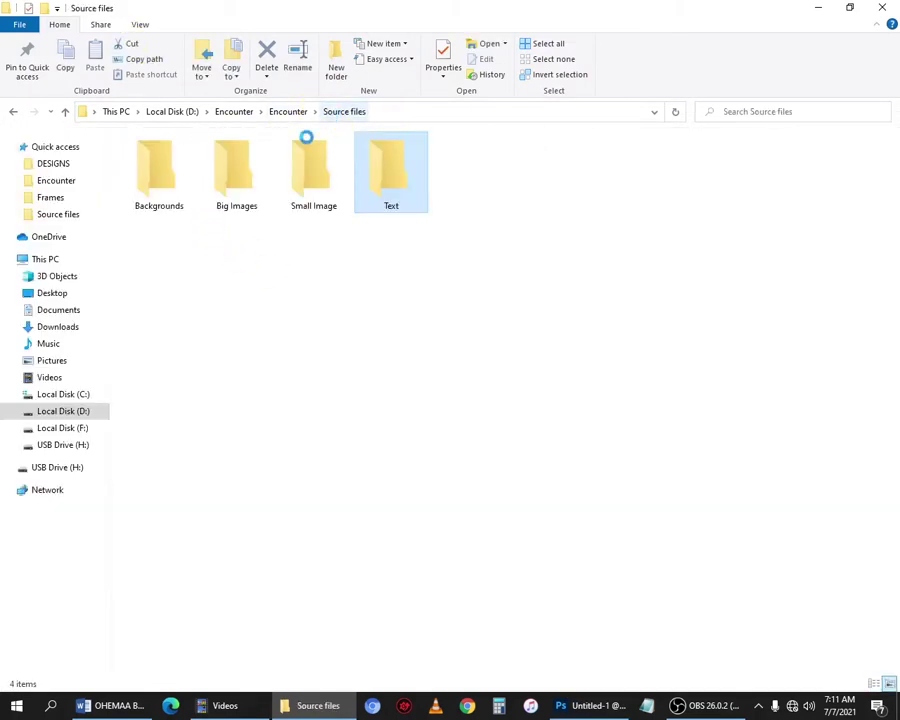
left_click(244, 191)
double_click(244, 191)
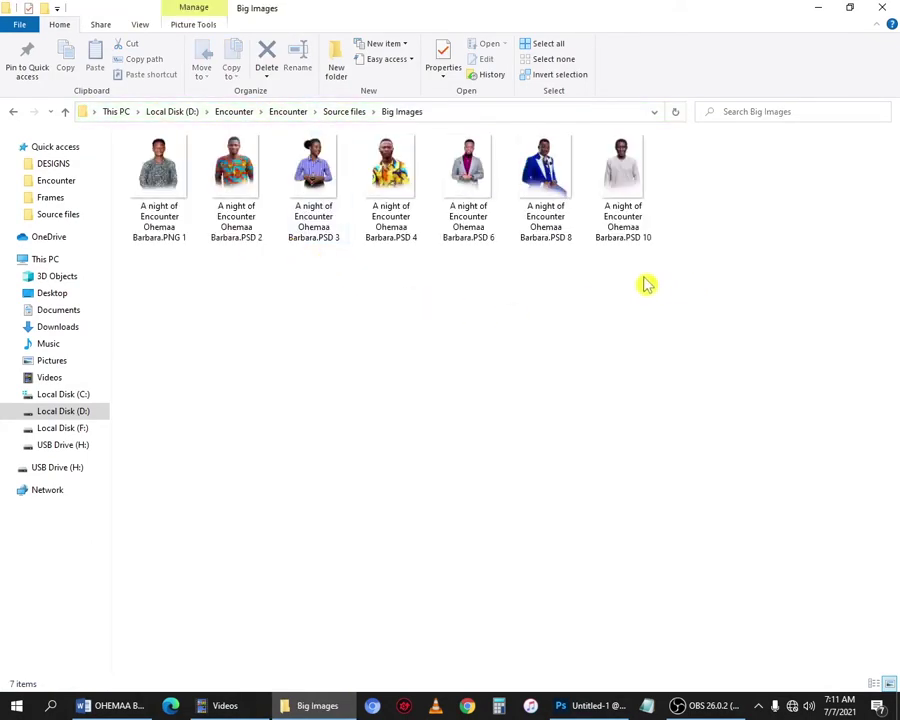
left_click_drag(713, 275, 491, 240)
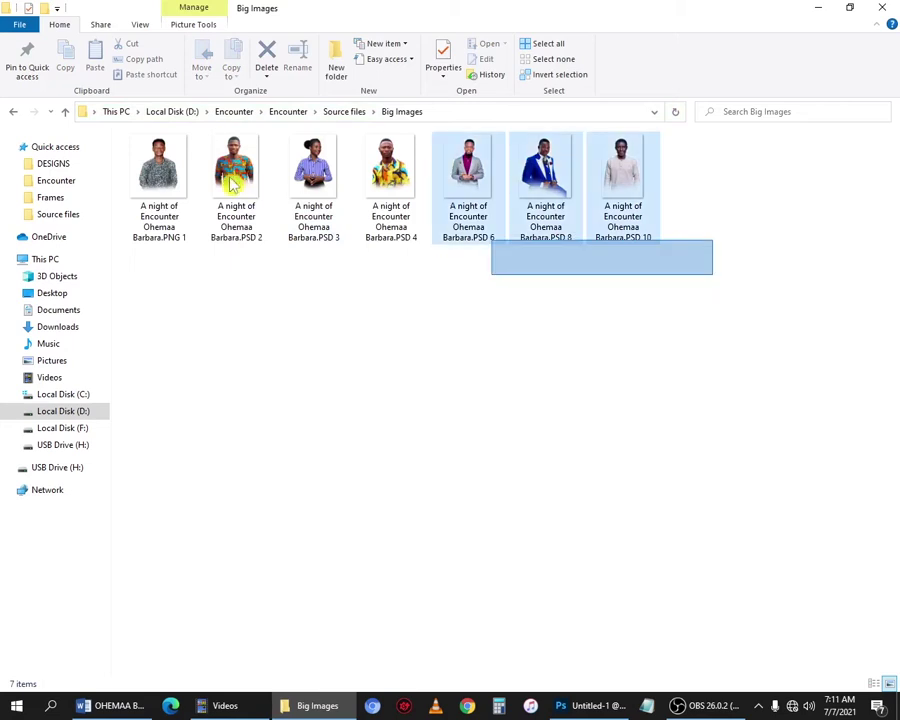
left_click_drag(133, 157, 141, 153)
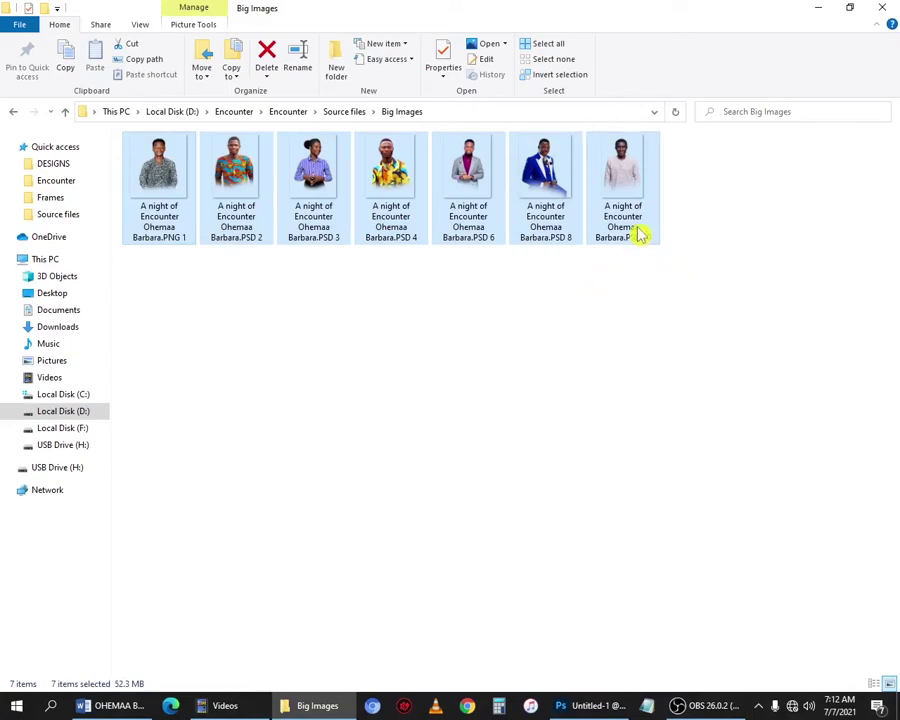
left_click_drag(621, 185, 328, 363)
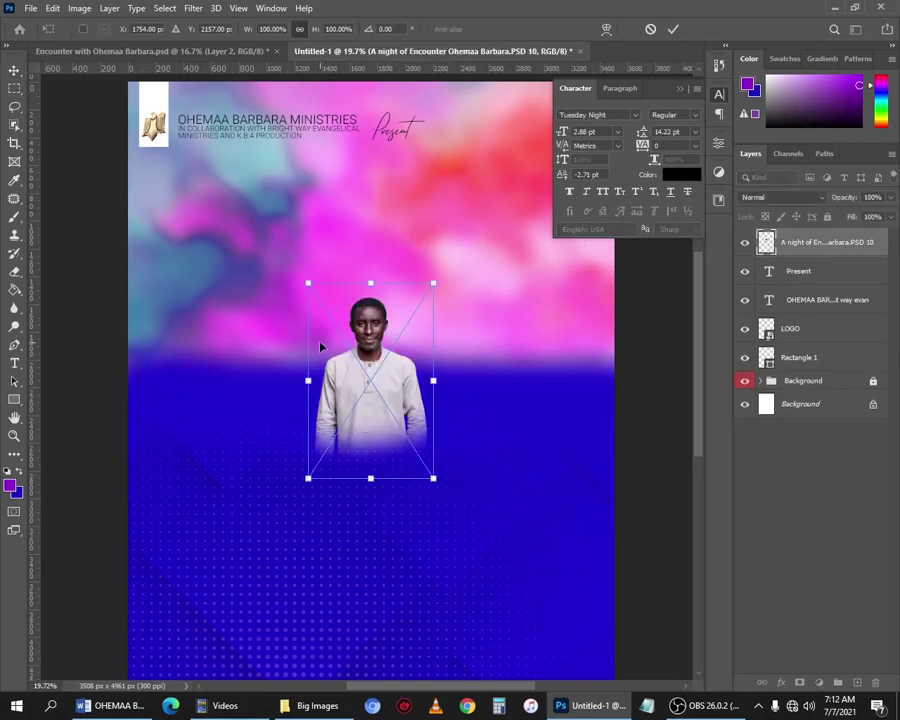
Place the white-robed, patterned-shirt and colourful-shirt men across the upper area.
left_click_drag(357, 382, 247, 246)
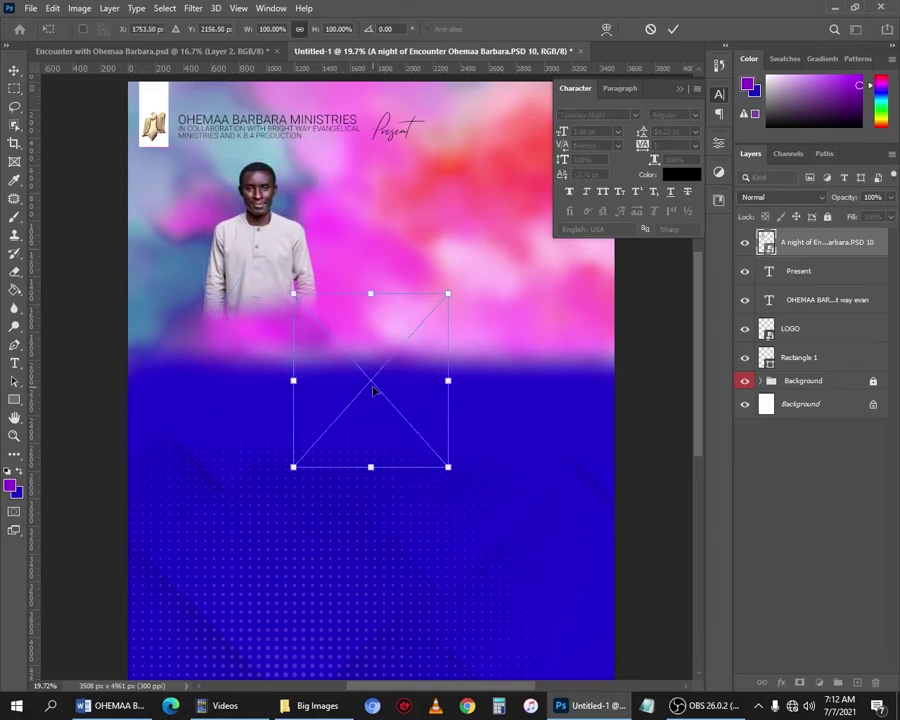
left_click_drag(393, 401, 555, 314)
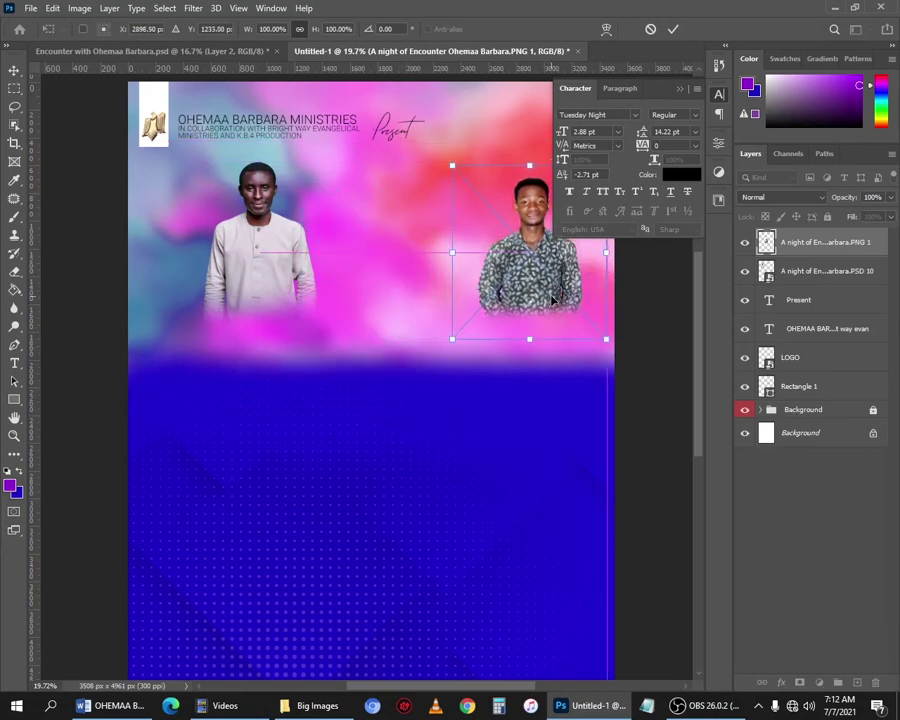
key("Return")
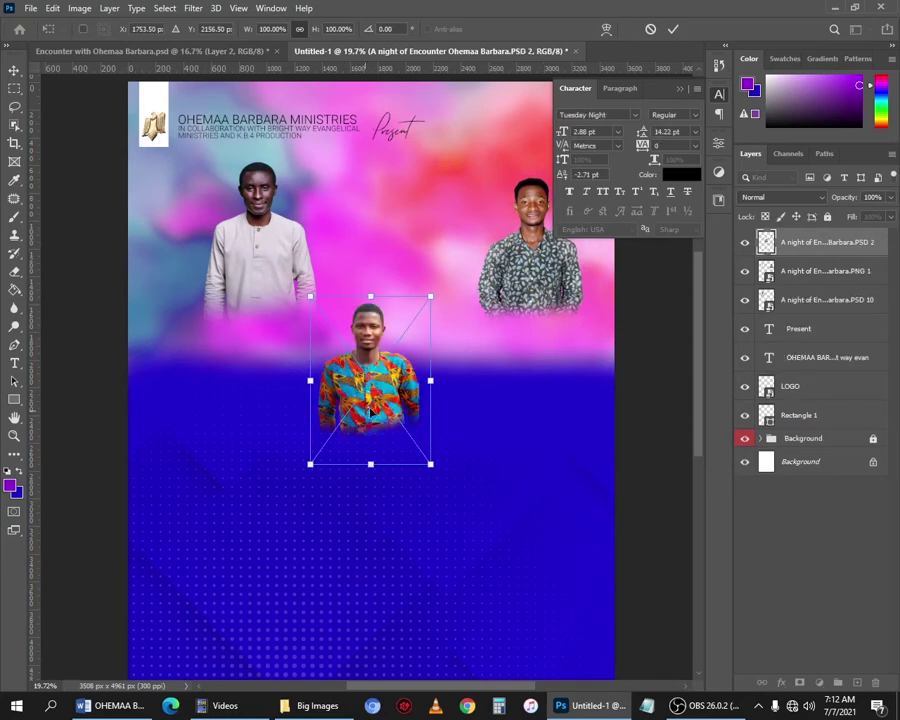
left_click_drag(370, 408, 362, 296)
key("Return")
Place the yellow-shirt man front right, grey-suit man upper left and blue-suit man front left.
key("Return")
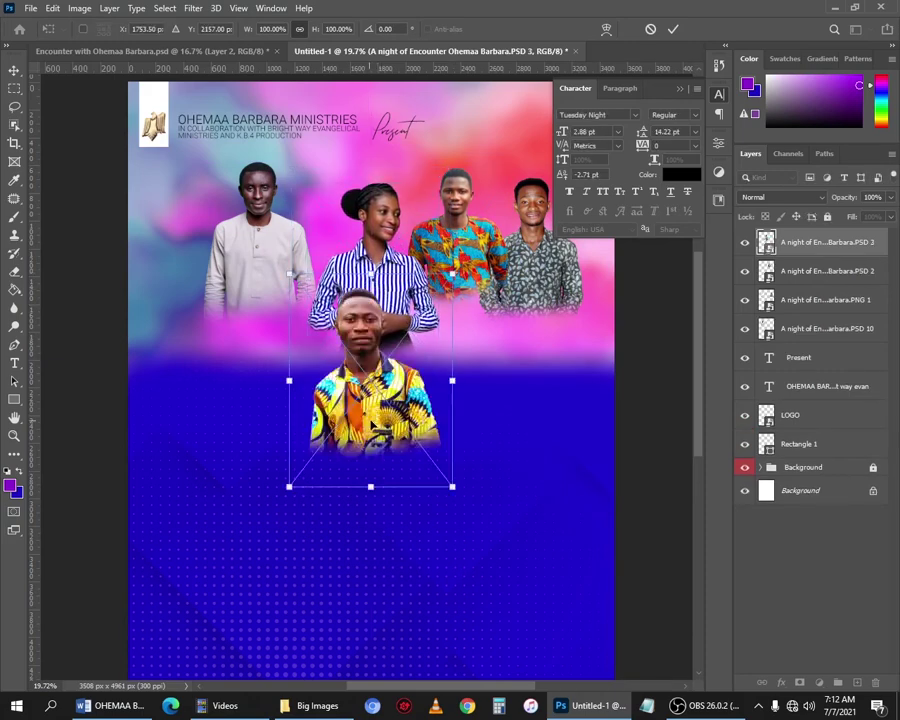
left_click_drag(370, 410, 494, 325)
key("Return")
left_click_drag(384, 434, 200, 330)
key("Return")
left_click_drag(375, 396, 289, 332)
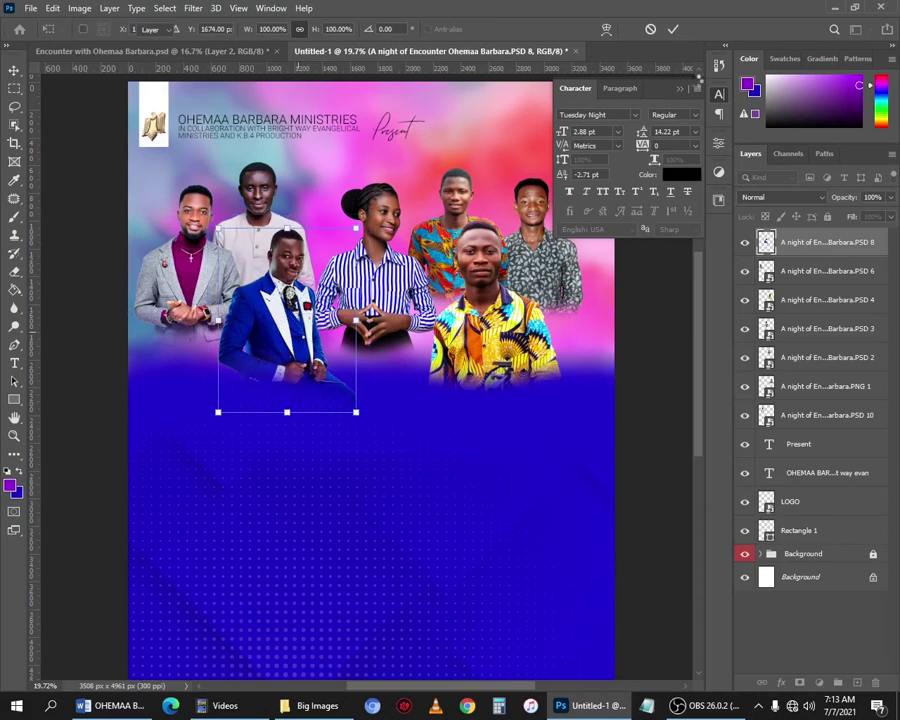
key("Return")
scroll(368, 208, "up", 2)
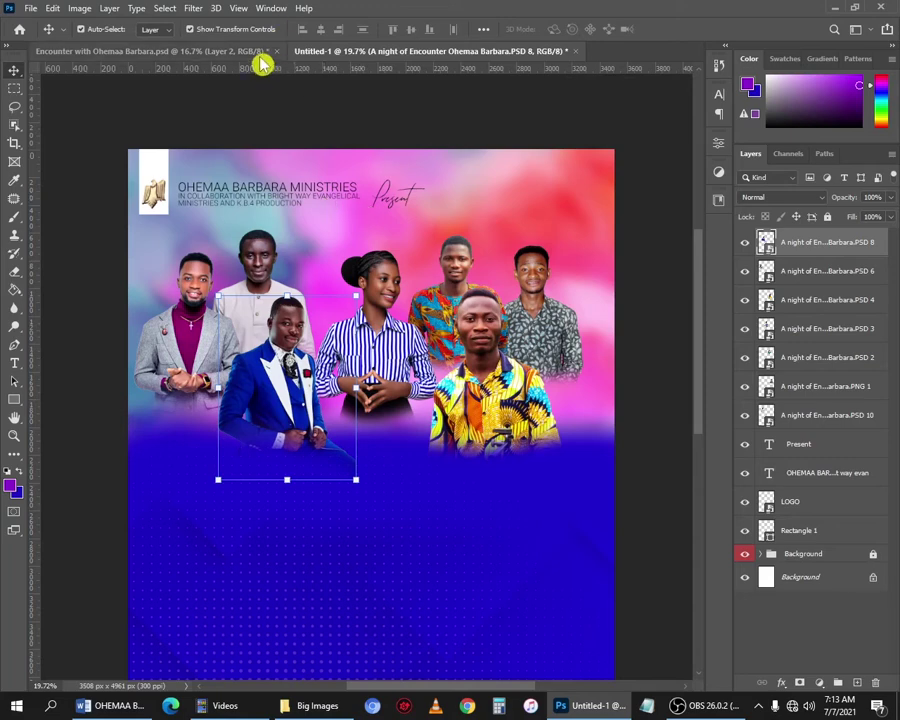
Show the rulers, drag three horizontal guides across the heads, and nudge the striped-shirt girl up.
left_click(241, 9)
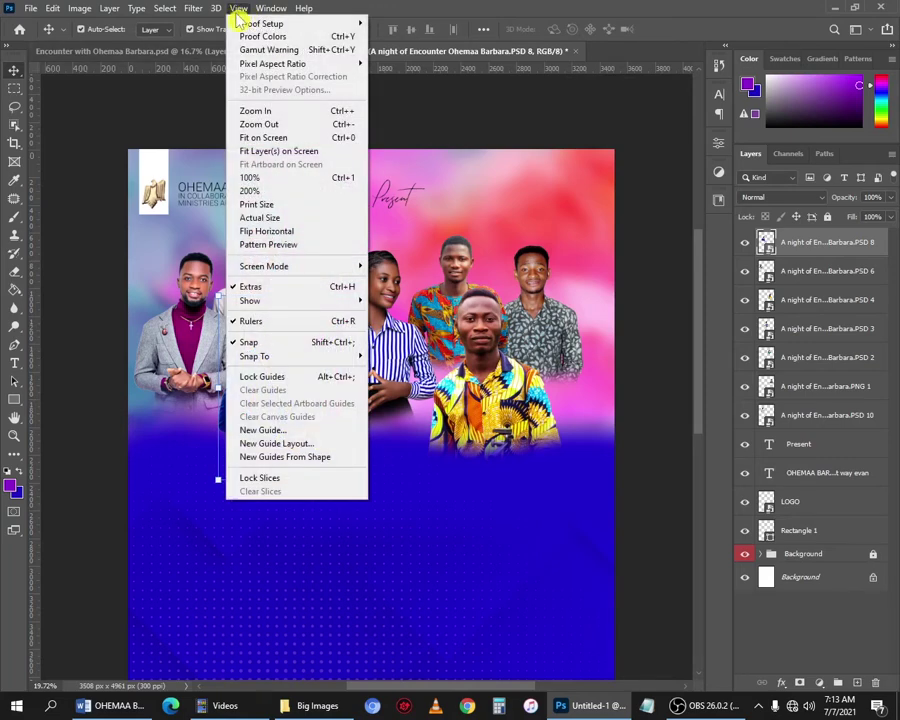
left_click(304, 324)
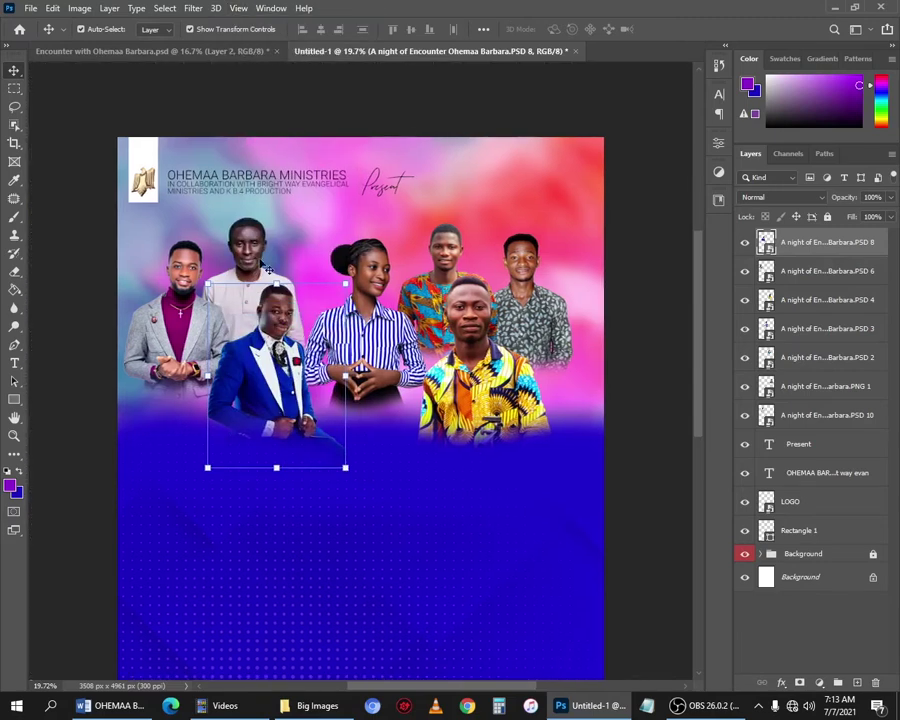
key("ctrl+r")
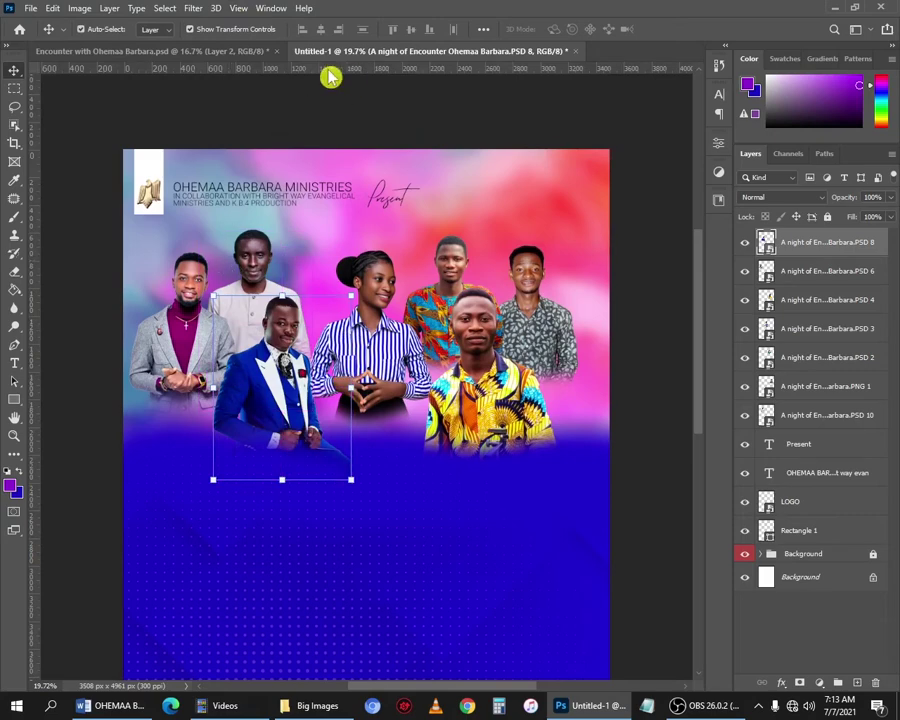
left_click_drag(330, 77, 327, 227)
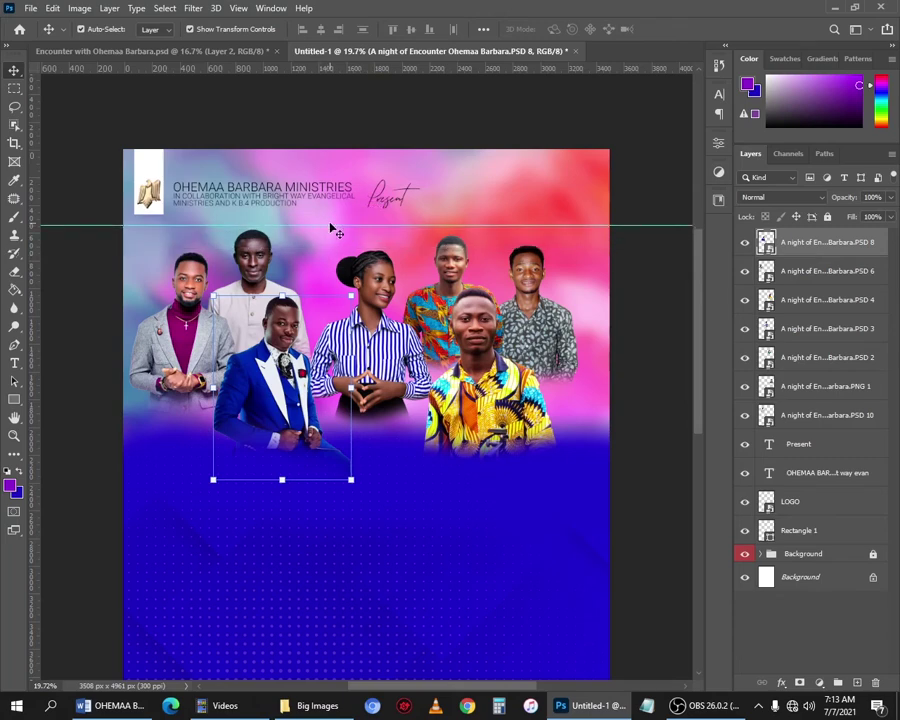
scroll(345, 100, "up", 1)
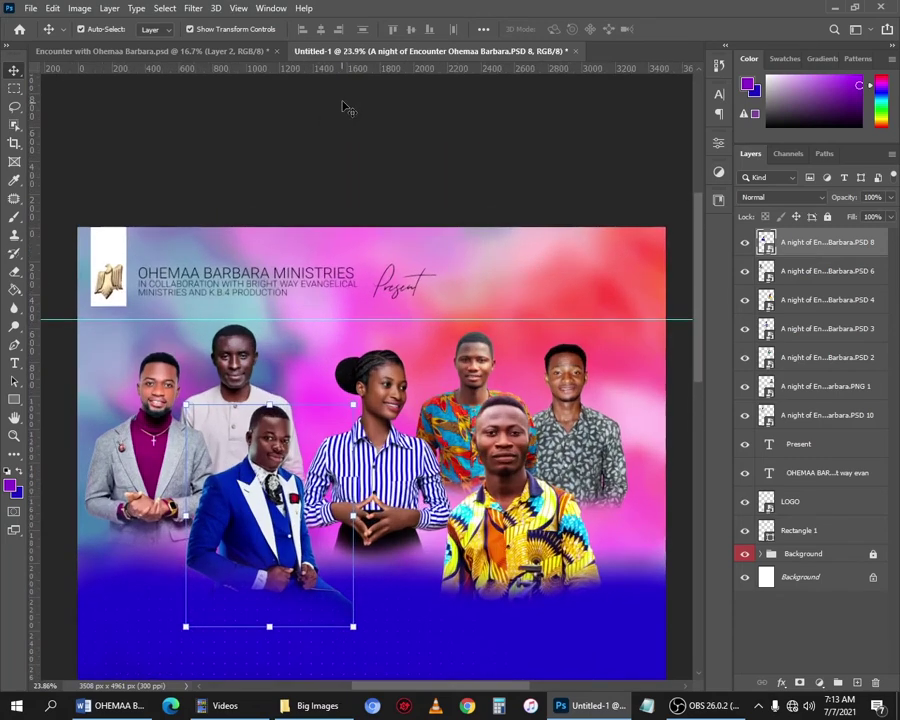
left_click_drag(343, 73, 350, 333)
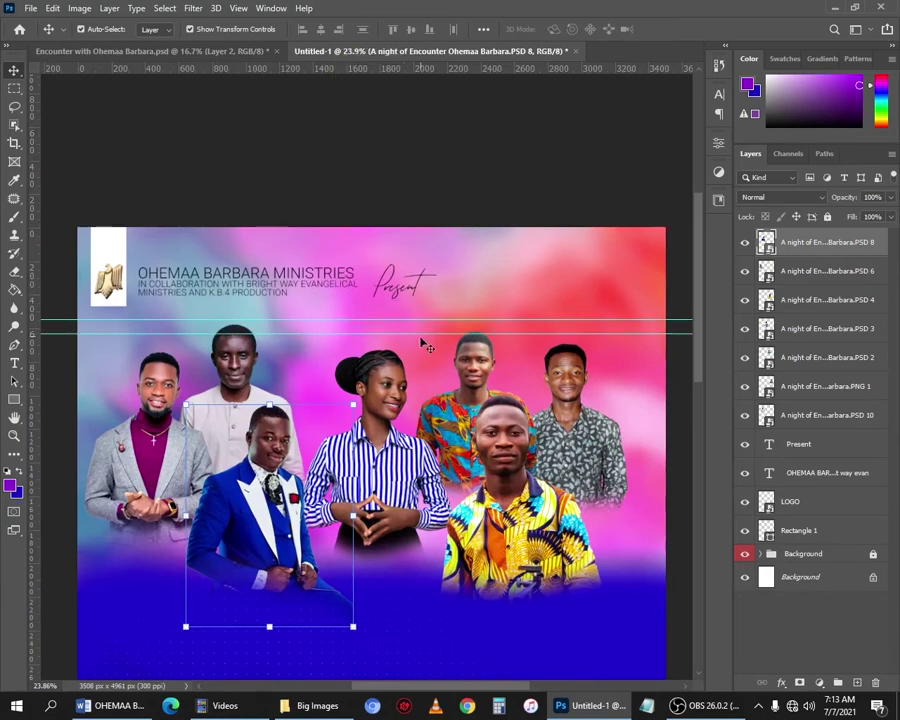
scroll(352, 333, "down", 1)
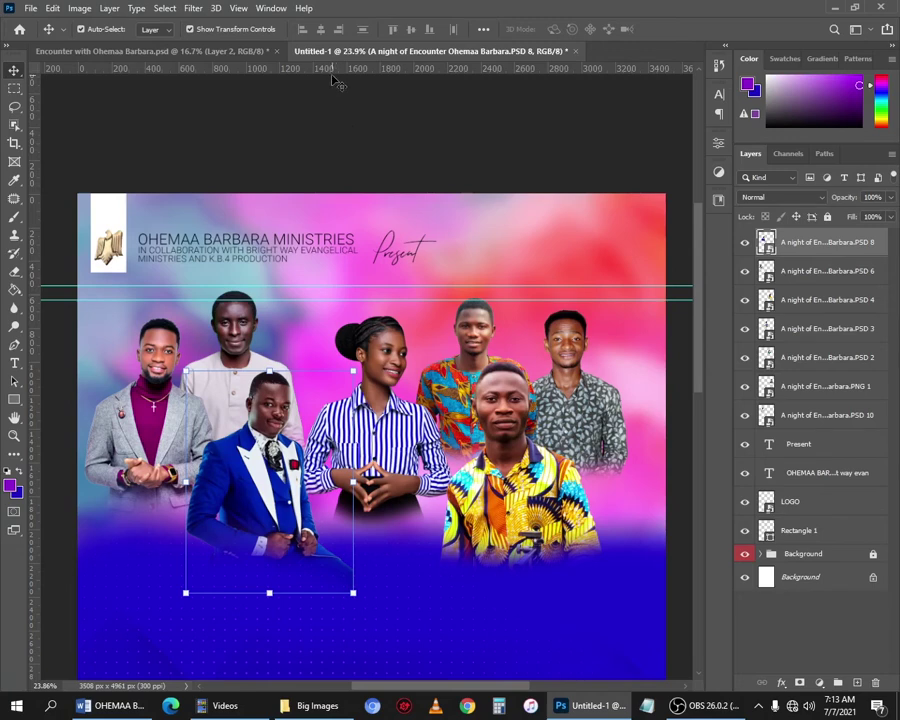
left_click_drag(336, 68, 376, 348)
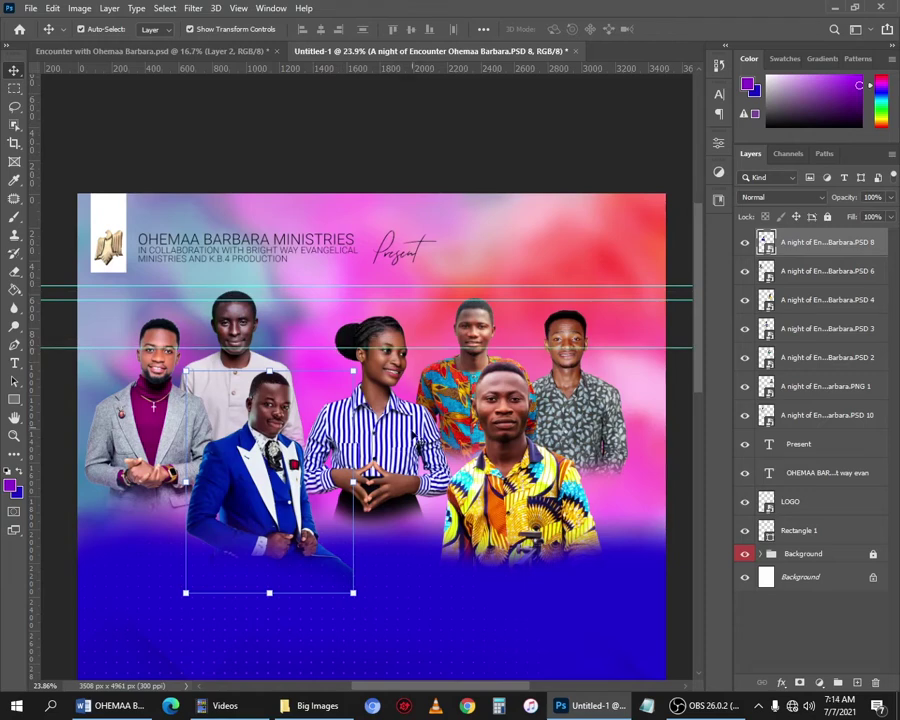
left_click(401, 447)
left_click_drag(401, 447, 385, 406)
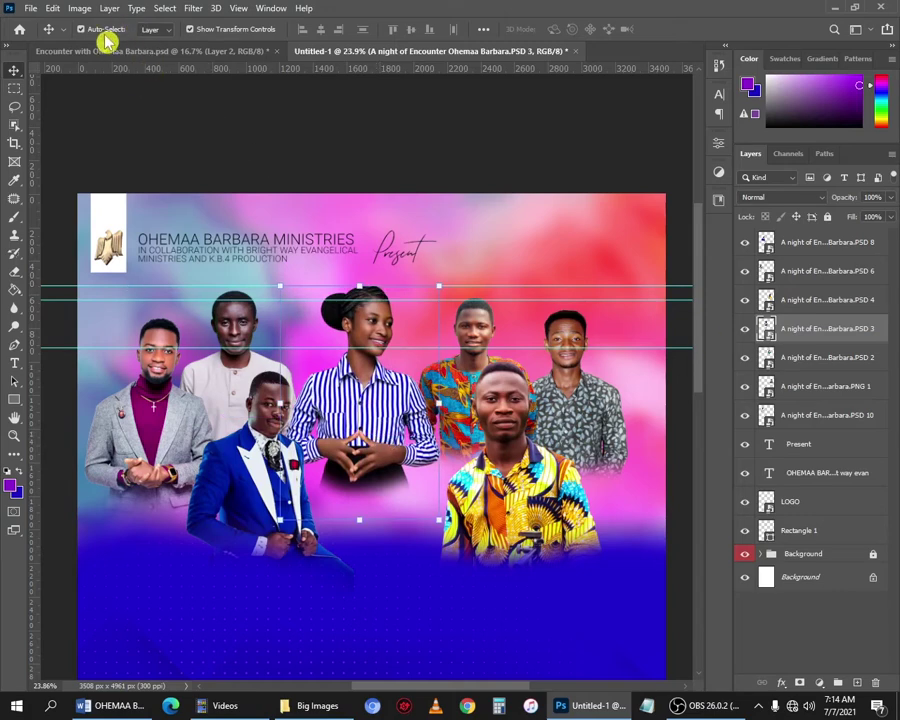
Scale the striped-shirt girl to 141.78%, shift her slightly up-left, and commit.
left_click(52, 8)
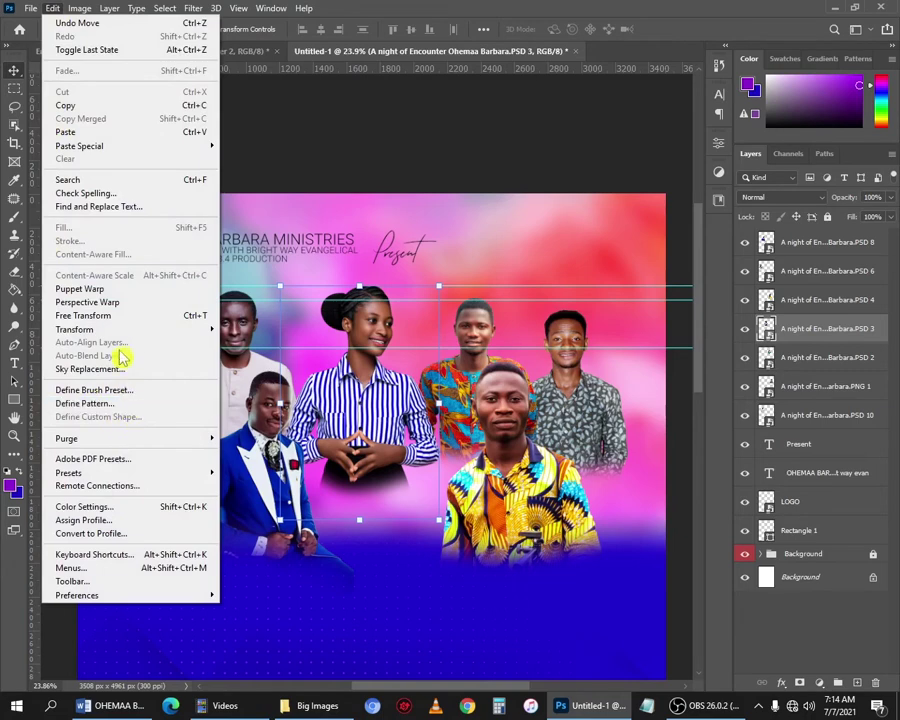
mouse_move(146, 332)
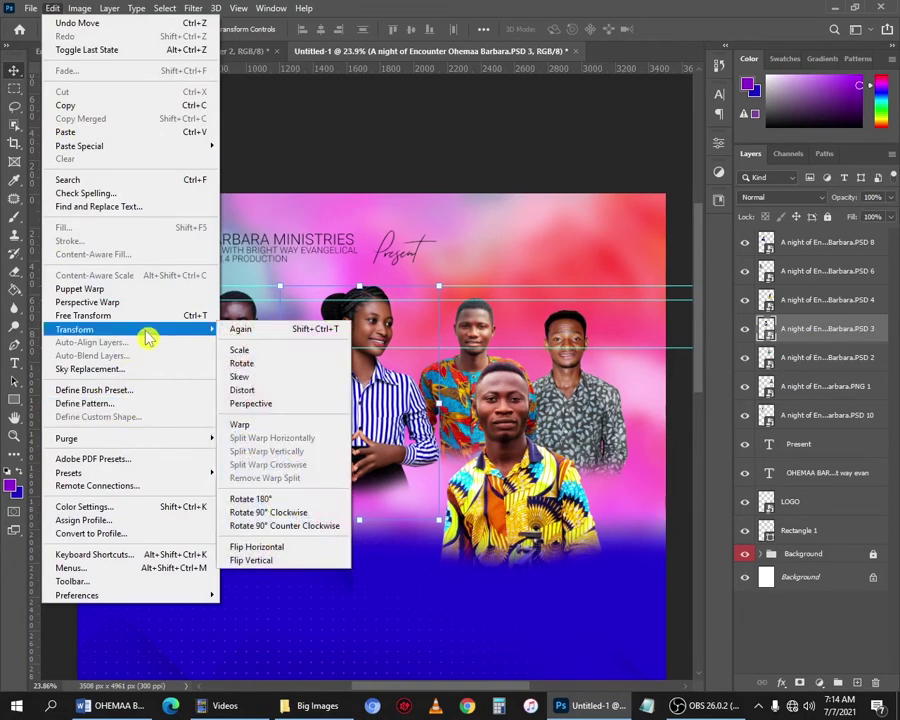
left_click(262, 363)
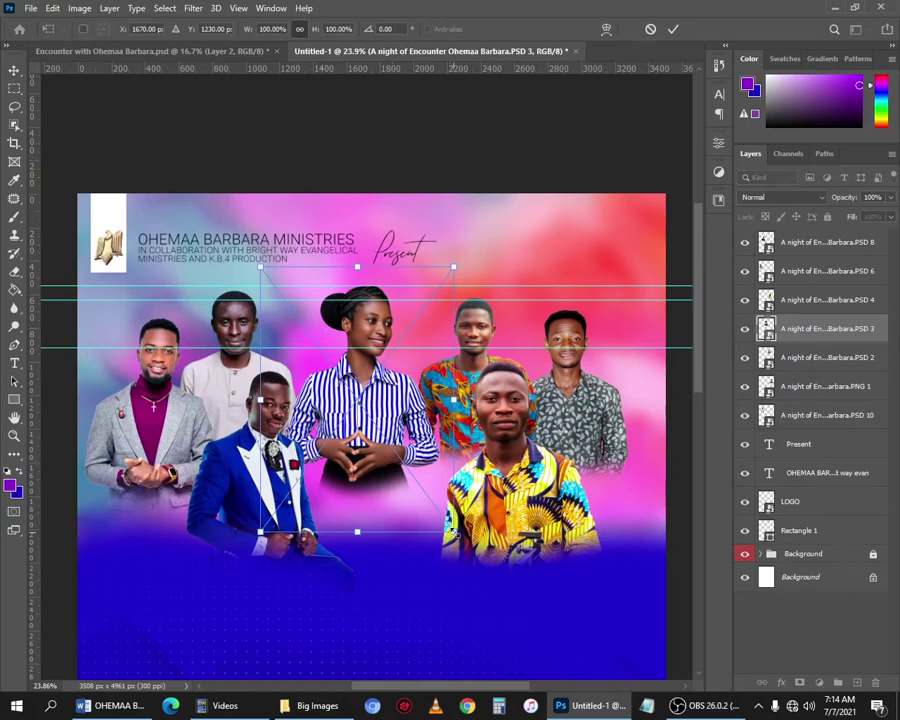
left_click_drag(454, 530, 497, 642)
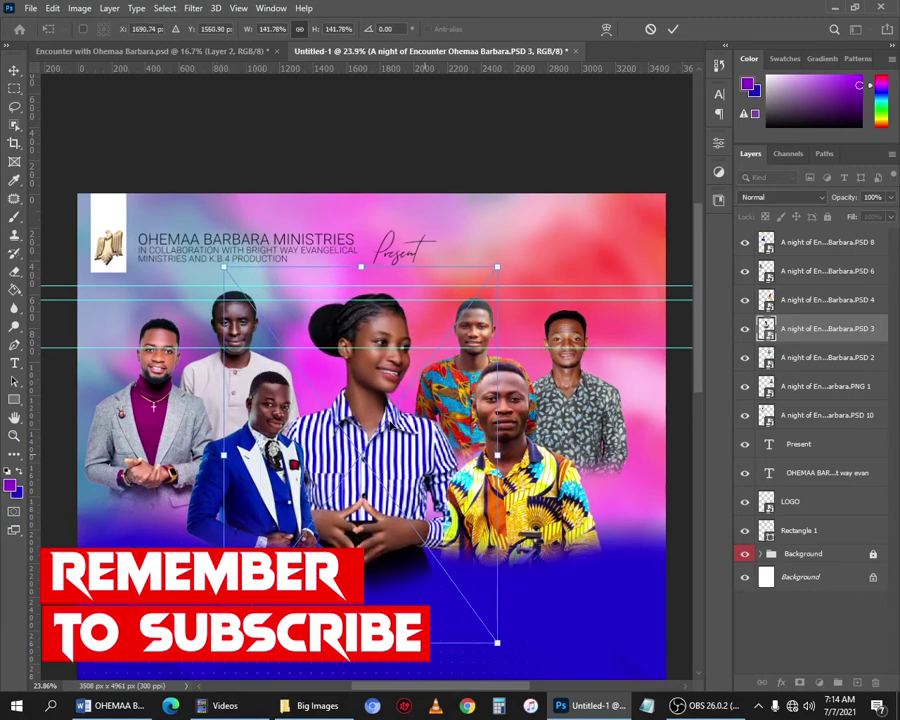
left_click_drag(380, 416, 375, 414)
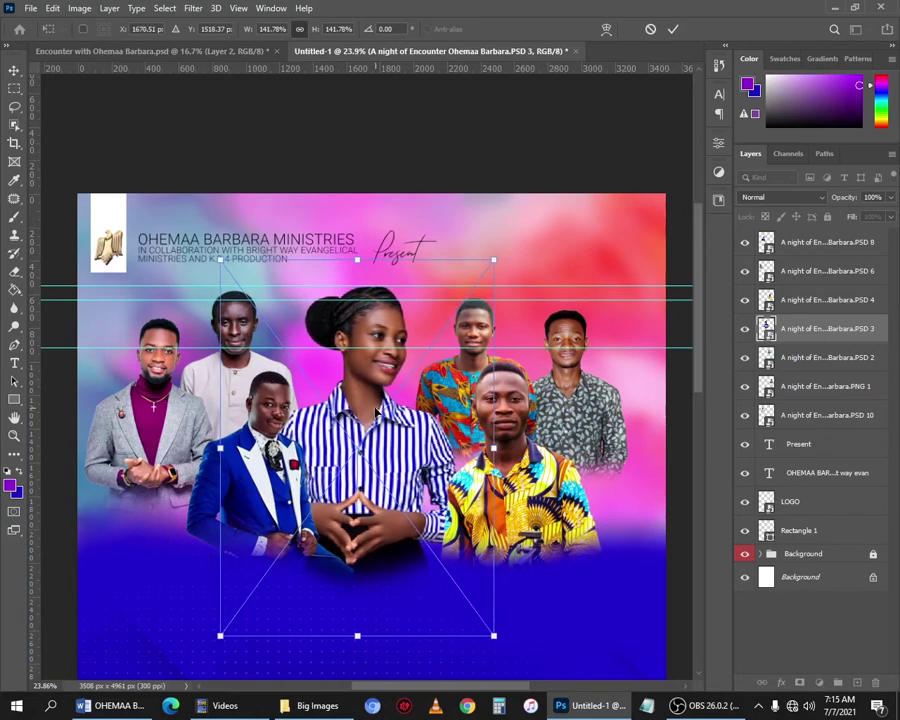
key("Return")
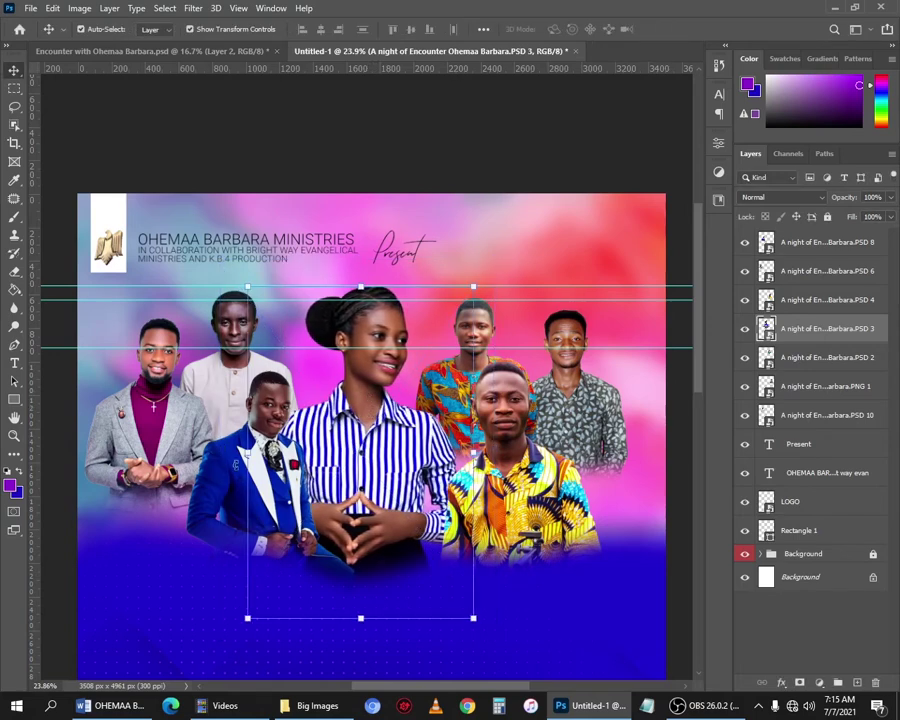
Nudge the white-robed, colourful-shirt, leftmost and patterned-shirt men, adding a guide near the heads.
scroll(234, 300, "up", 3)
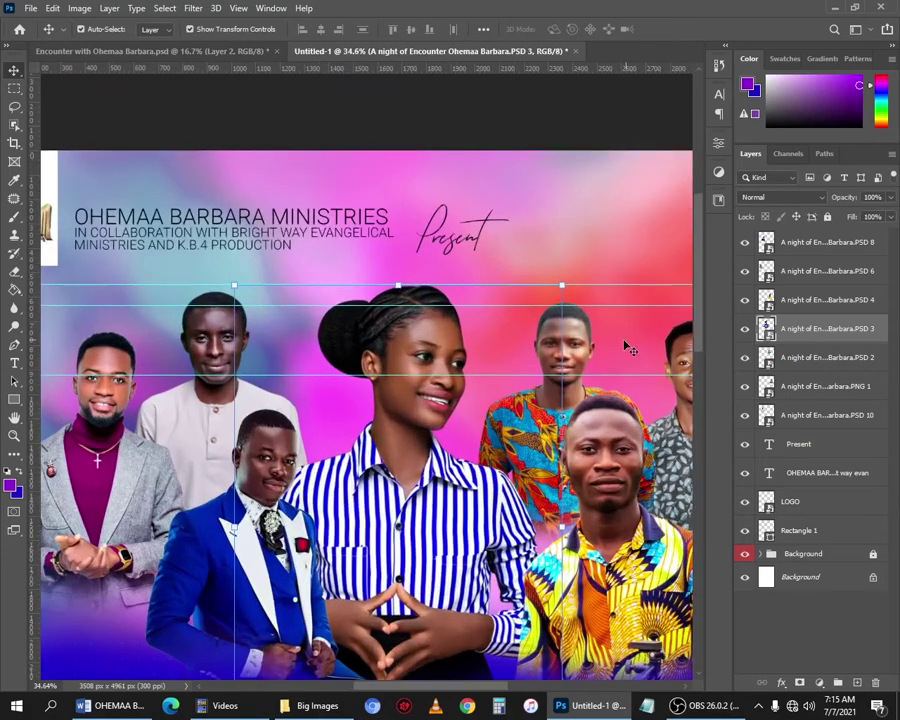
left_click(203, 333)
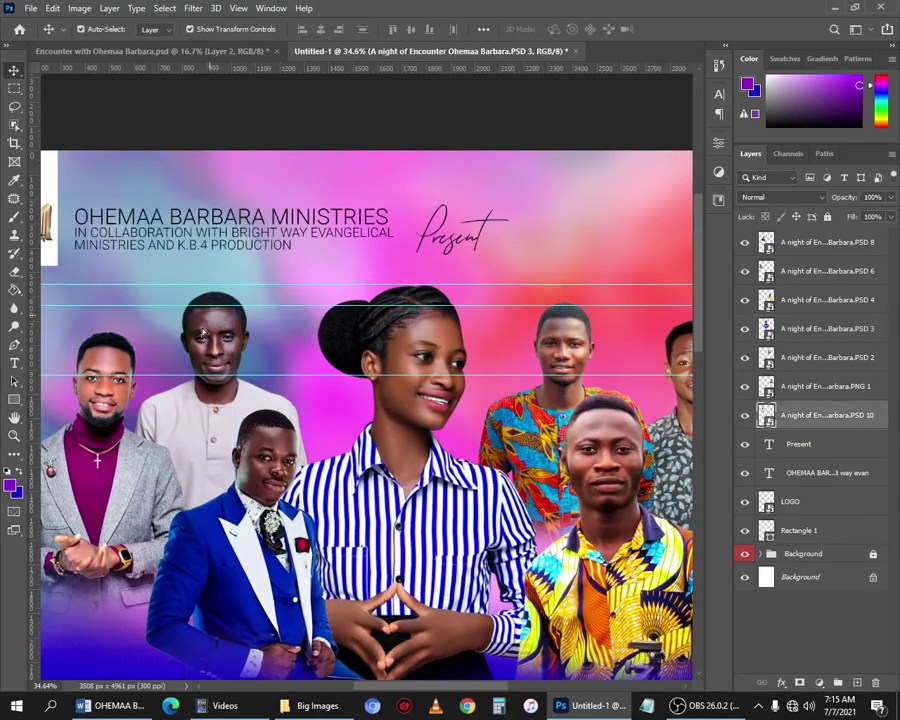
left_click_drag(193, 343, 213, 340)
left_click_drag(573, 341, 573, 345)
scroll(433, 312, "down", 1)
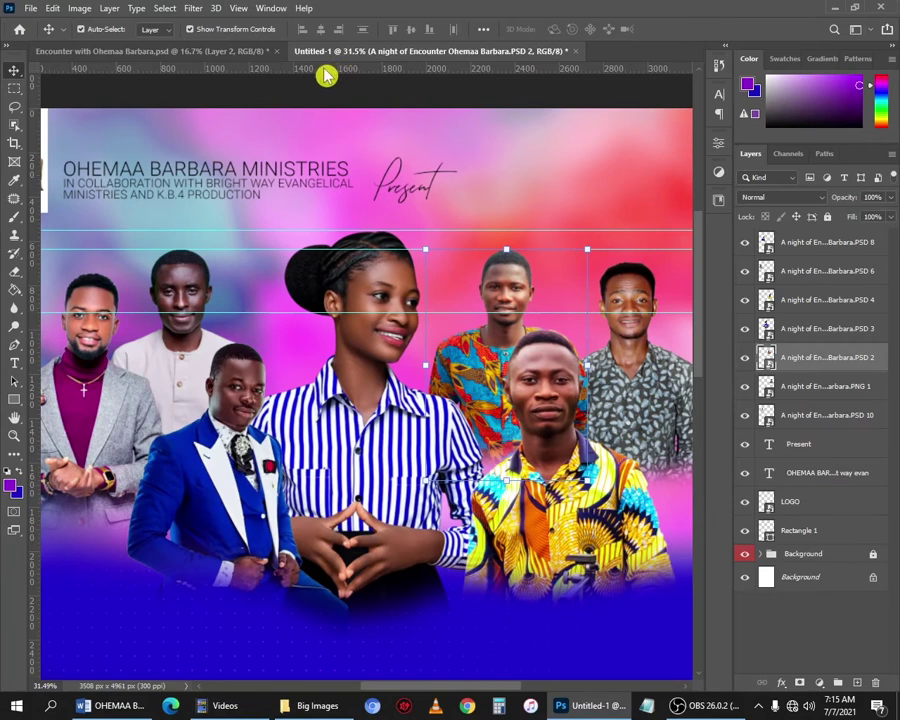
left_click_drag(318, 68, 311, 261)
left_click_drag(86, 290, 86, 278)
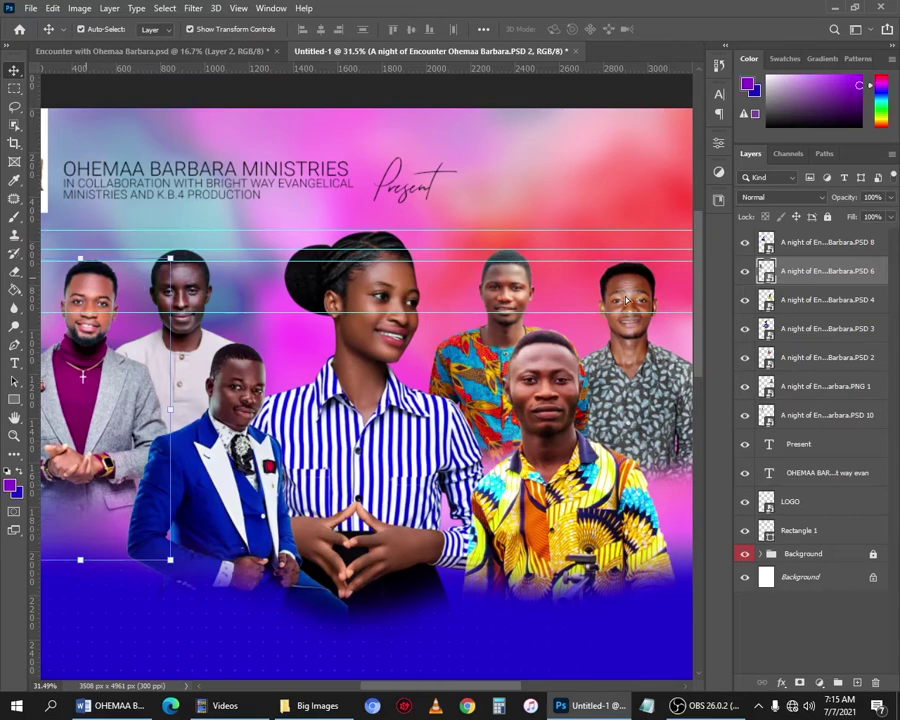
left_click_drag(628, 298, 634, 298)
left_click_drag(365, 312, 371, 329)
key("ctrl+z")
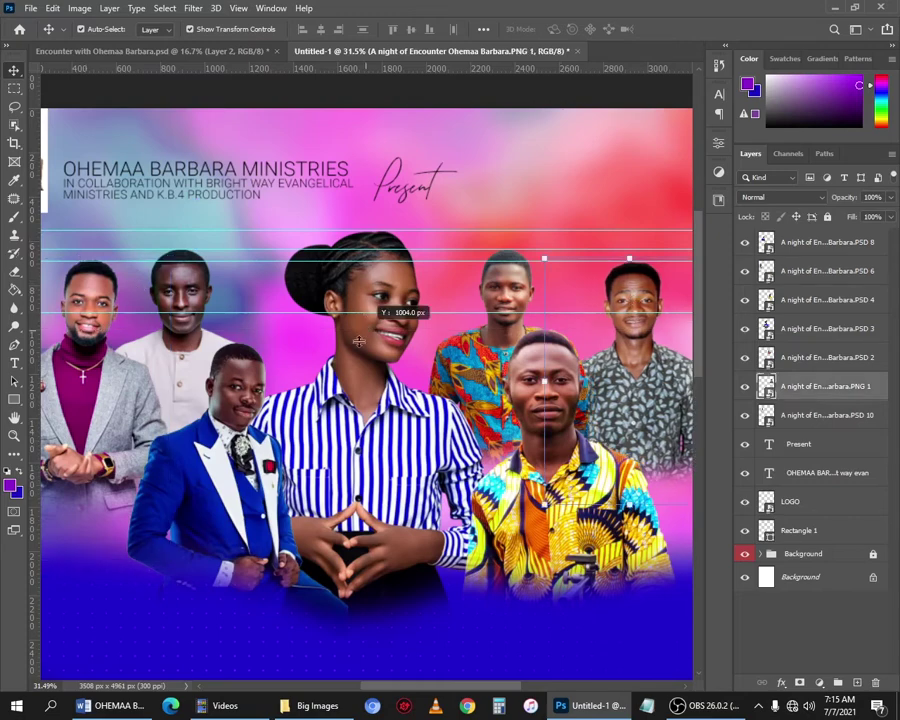
Move the blue-suit man left and down and the yellow-shirt man right and down.
left_click_drag(255, 425, 221, 440)
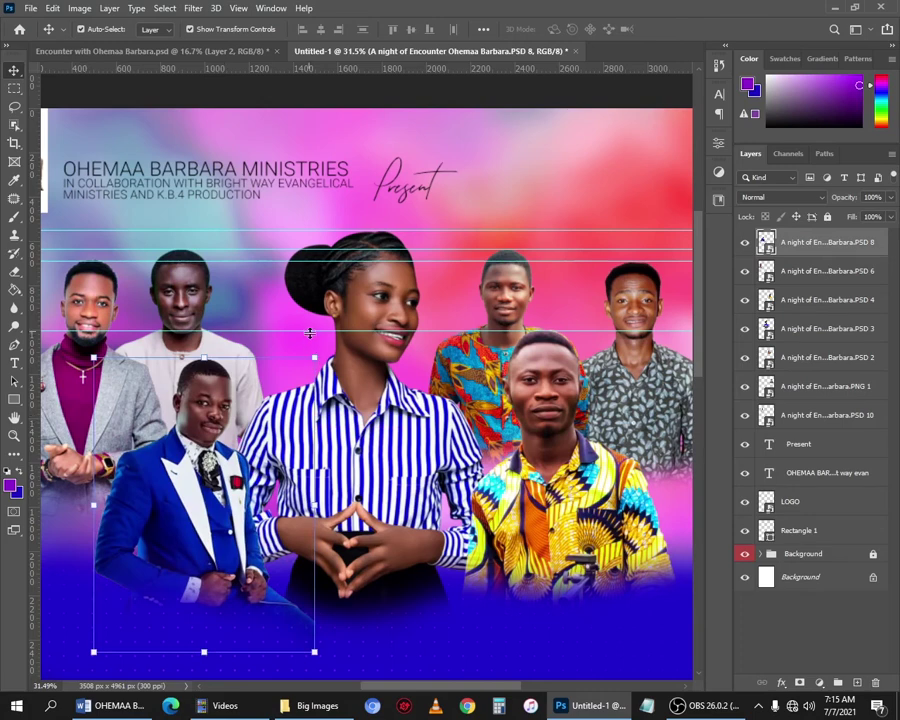
left_click_drag(310, 333, 315, 358)
left_click_drag(550, 396, 555, 425)
scroll(443, 325, "down", 3)
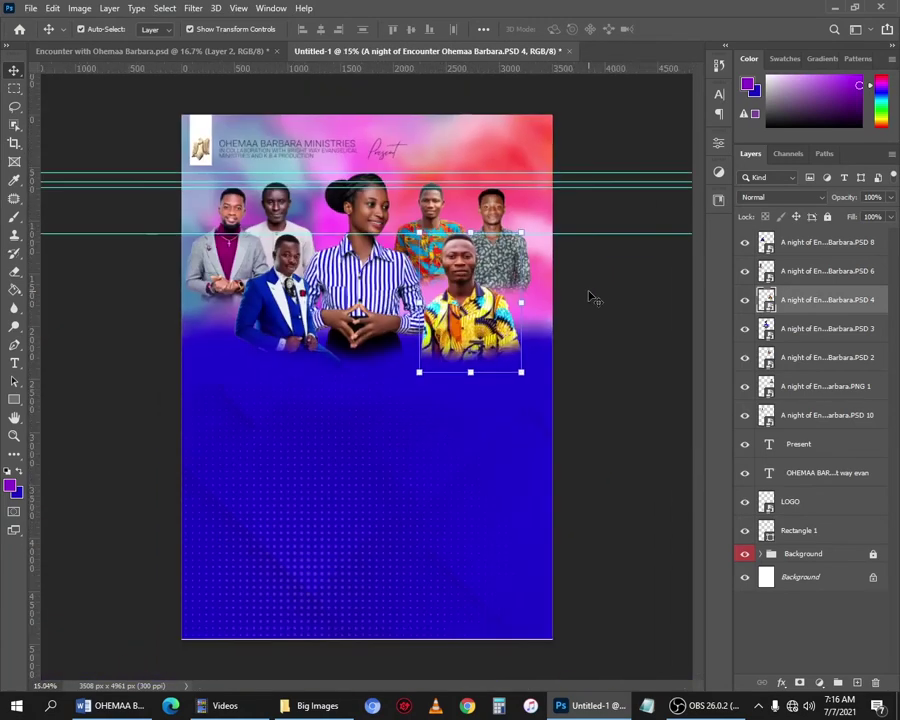
scroll(572, 302, "down", 1)
scroll(612, 336, "up", 2)
Select all seven speaker cutouts and nudge them up twice with Shift+Up.
left_click_drag(617, 342, 177, 238)
left_click_drag(645, 416, 196, 168)
key("shift+Up")
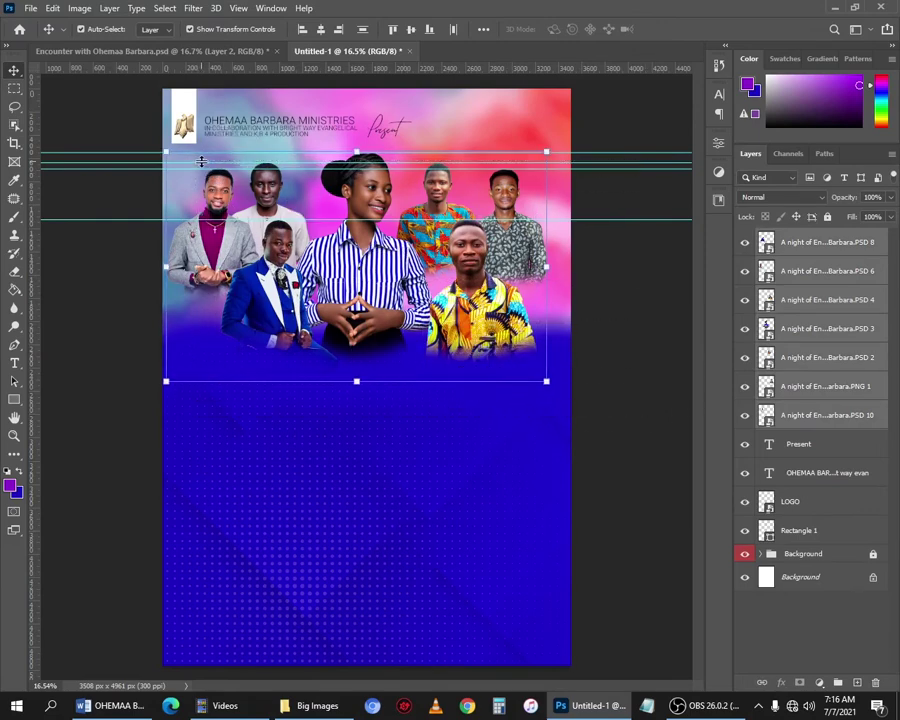
key("shift+Up")
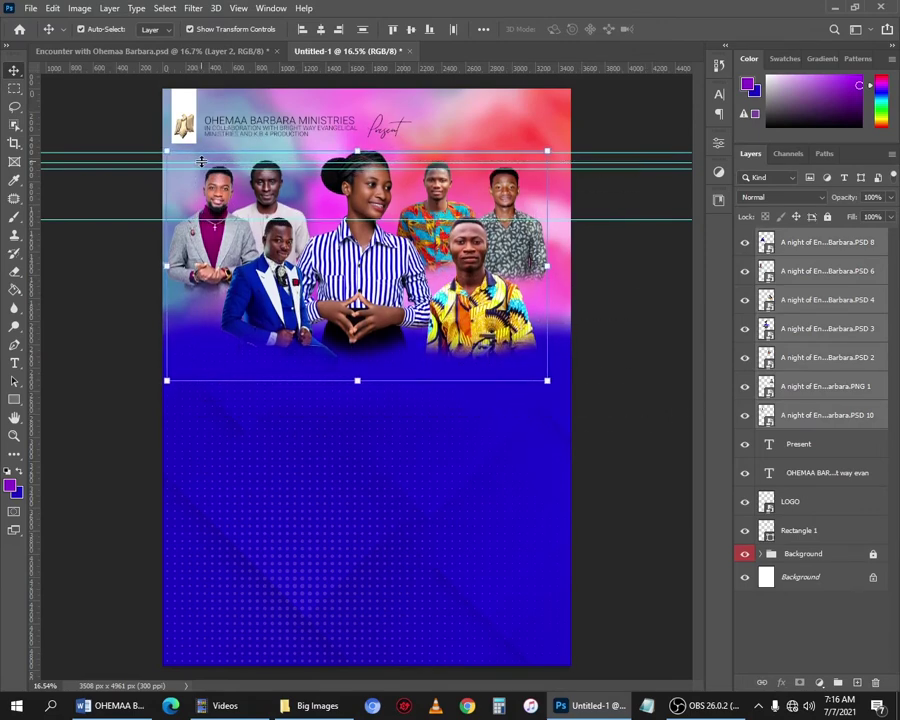
left_click(587, 265)
scroll(445, 162, "up", 3)
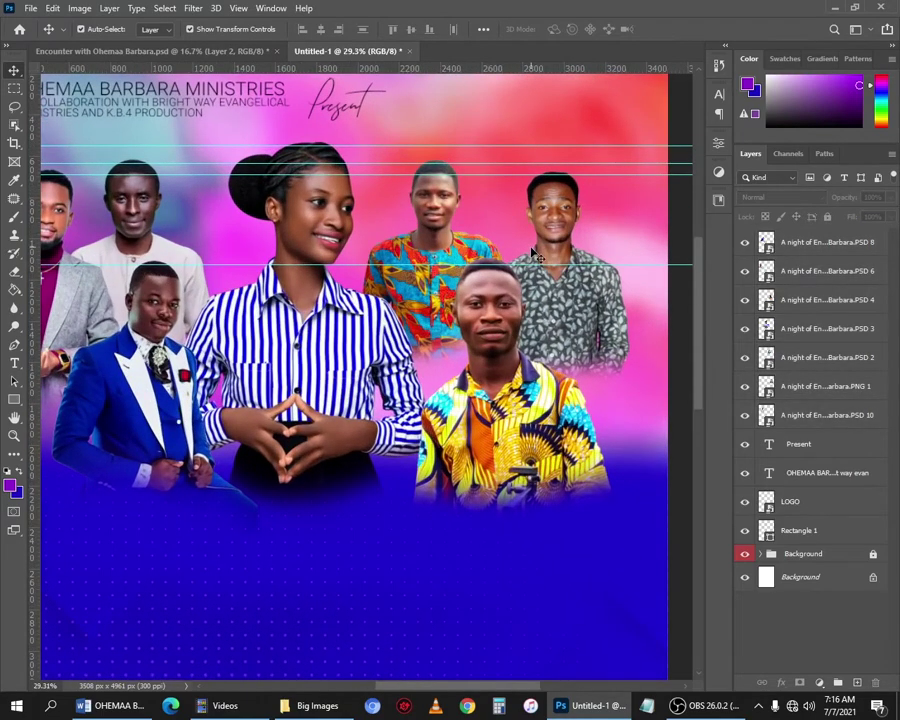
scroll(537, 258, "down", 2)
scroll(530, 270, "up", 1)
Resize the yellow-shirt man's and orange-shirt man's cutouts.
left_click(513, 320)
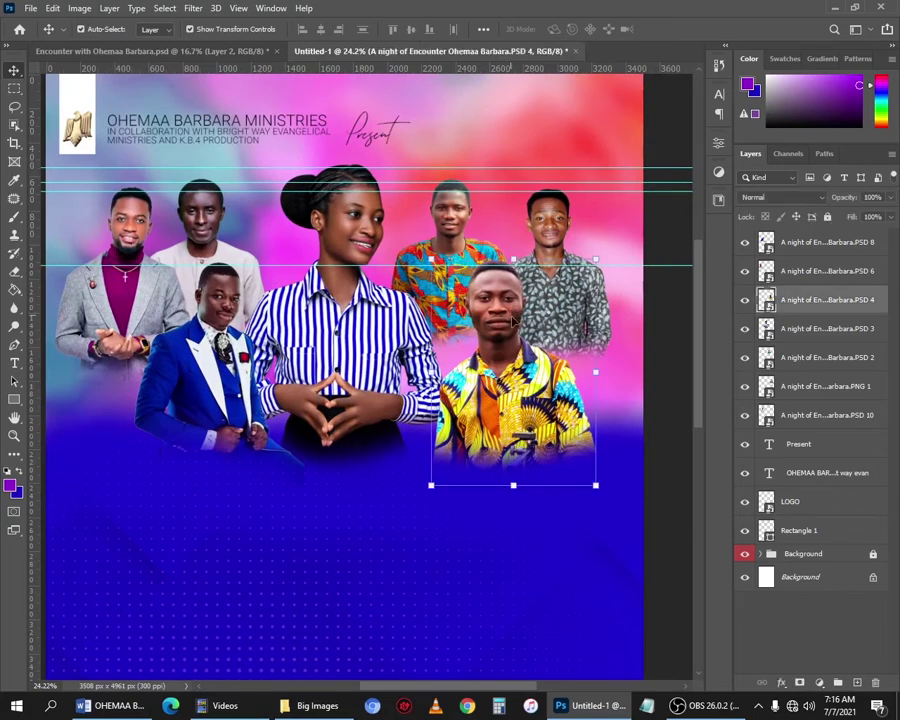
mouse_move(595, 486)
left_mouse_down()
mouse_move(606, 499)
mouse_move(597, 489)
left_mouse_up()
key("Return")
left_click(526, 334)
left_click(506, 338)
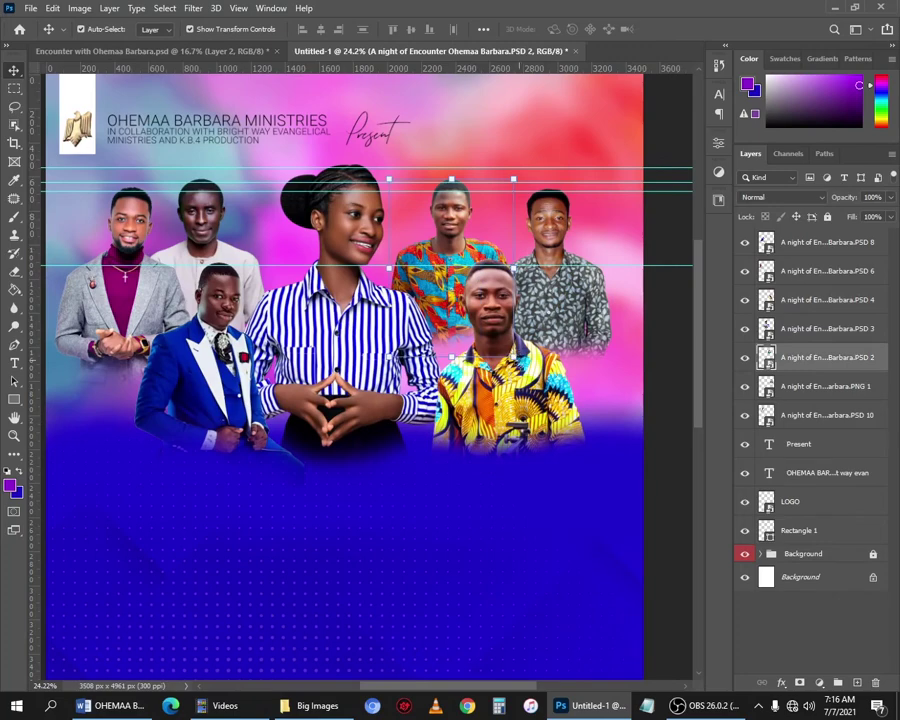
left_click_drag(516, 359, 542, 388)
key("Return")
Scale two more cutouts, enlarging the grey-suit man to 110% and moving him left and down.
left_click(236, 262)
left_click_drag(266, 390, 287, 416)
key("Return")
left_click(125, 292)
left_click_drag(193, 418, 225, 450)
left_click_drag(127, 290, 108, 295)
key("Return")
left_click(827, 242)
Shift the whole speaker cluster to the right and reselect all seven cutouts.
left_click(827, 415, "shift")
left_click_drag(430, 300, 445, 300)
scroll(445, 286, "down", 2)
left_click(660, 400)
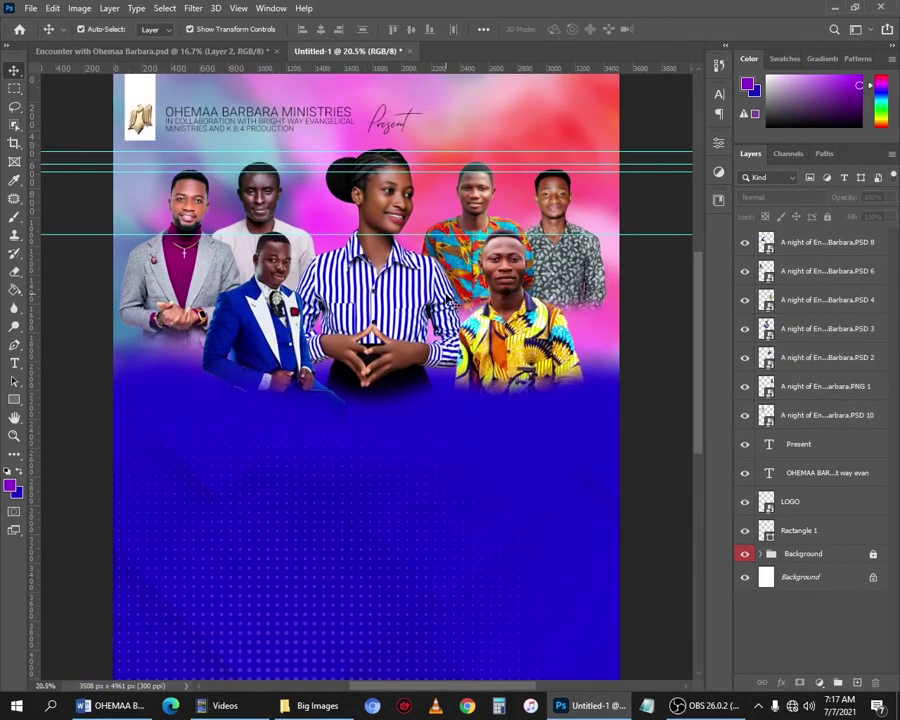
scroll(367, 212, "down", 1)
scroll(425, 217, "up", 1)
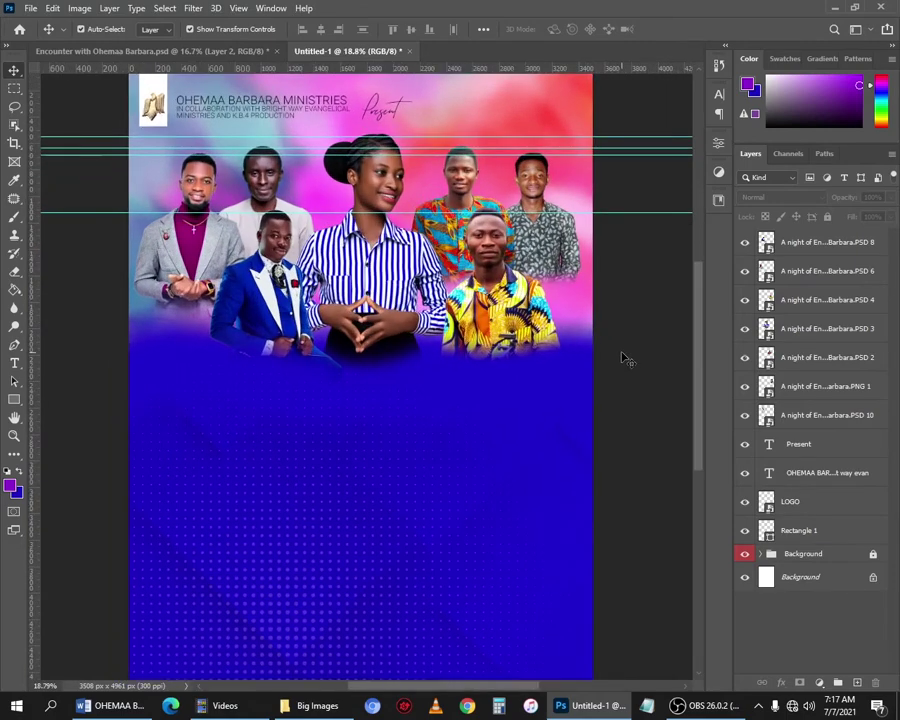
left_click_drag(658, 362, 152, 184)
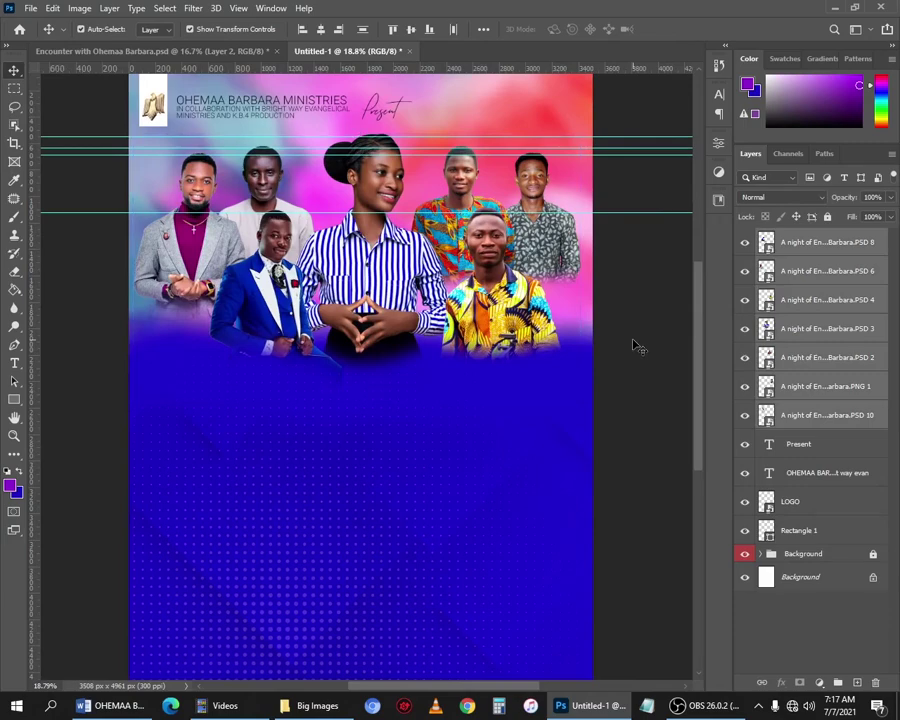
left_click_drag(634, 341, 104, 156)
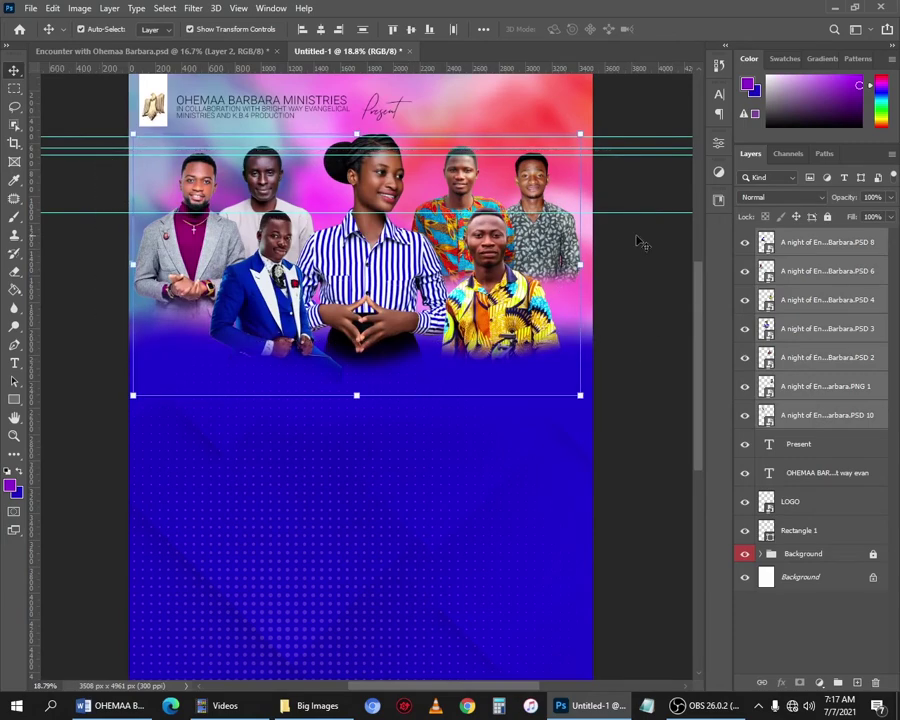
Group the seven cutouts as 'Big Photos' with a yellow label, then select the header layers.
right_click(816, 327)
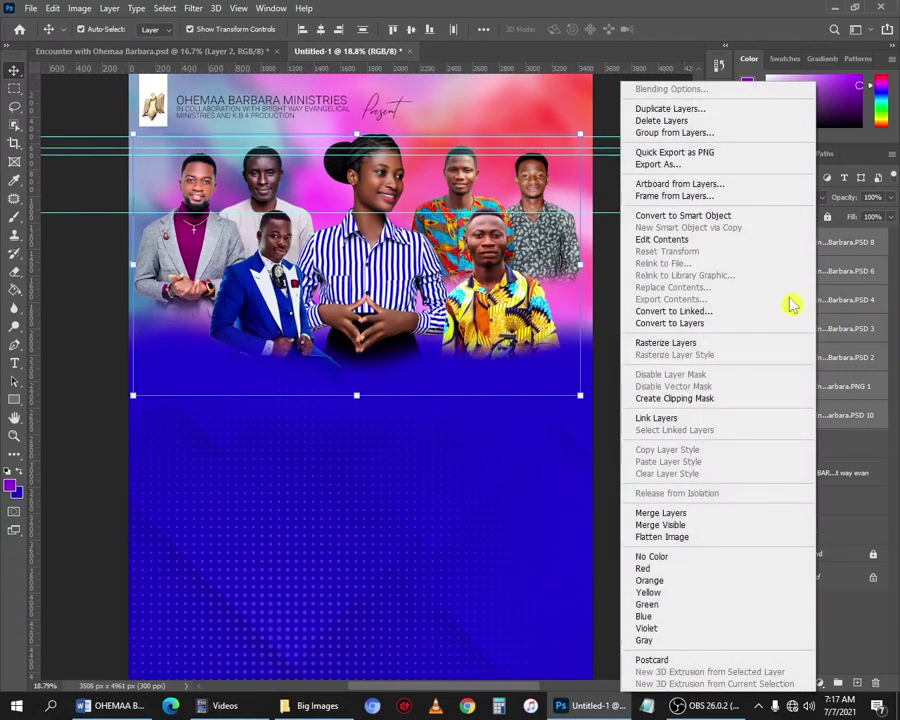
left_click(688, 133)
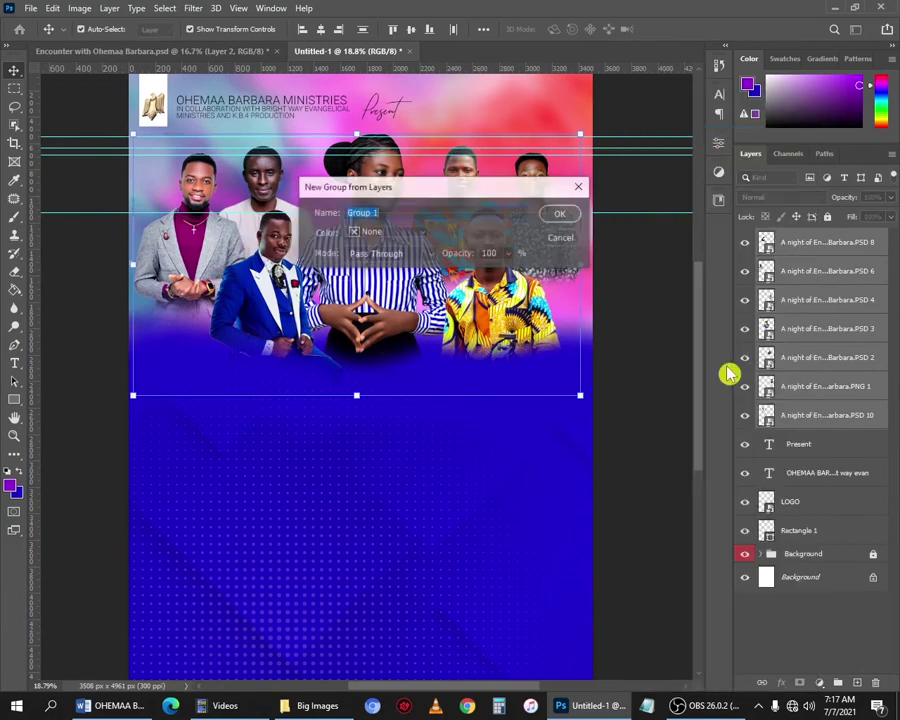
type("Big Photos")
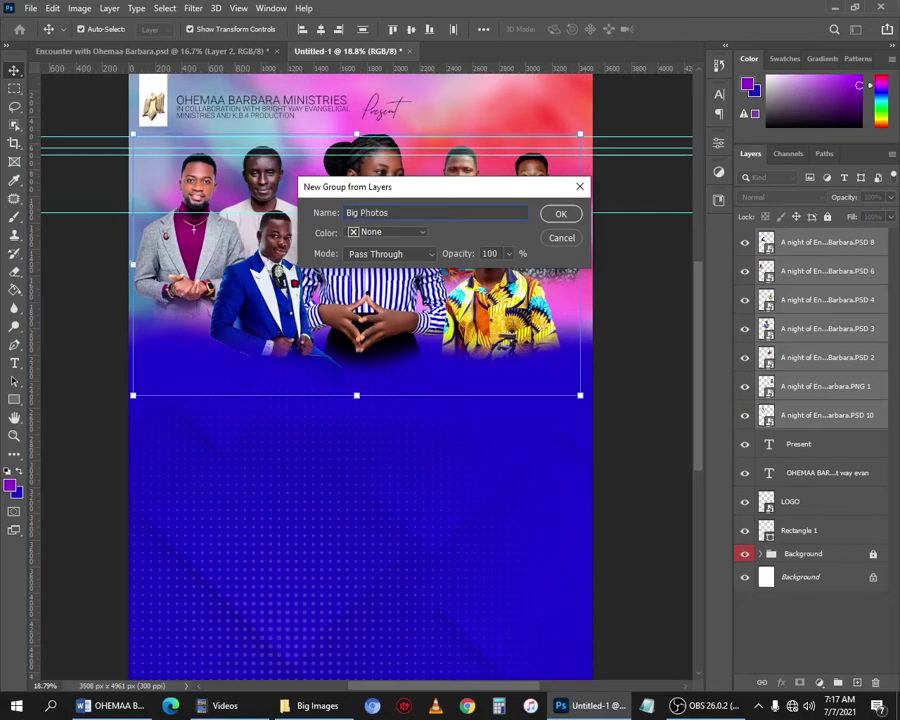
key("Return")
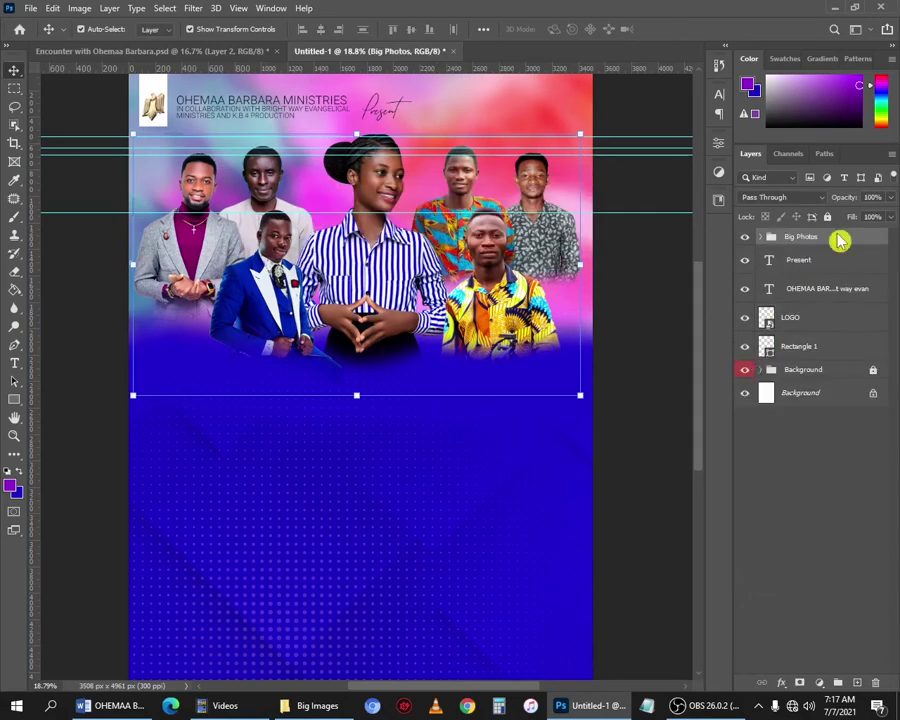
right_click(840, 236)
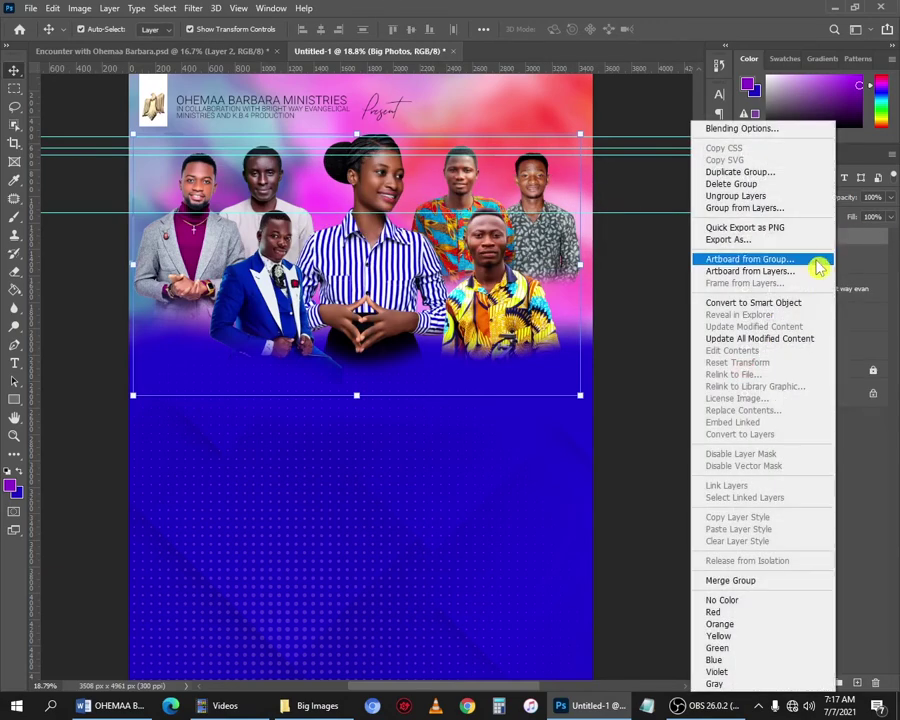
left_click(790, 640)
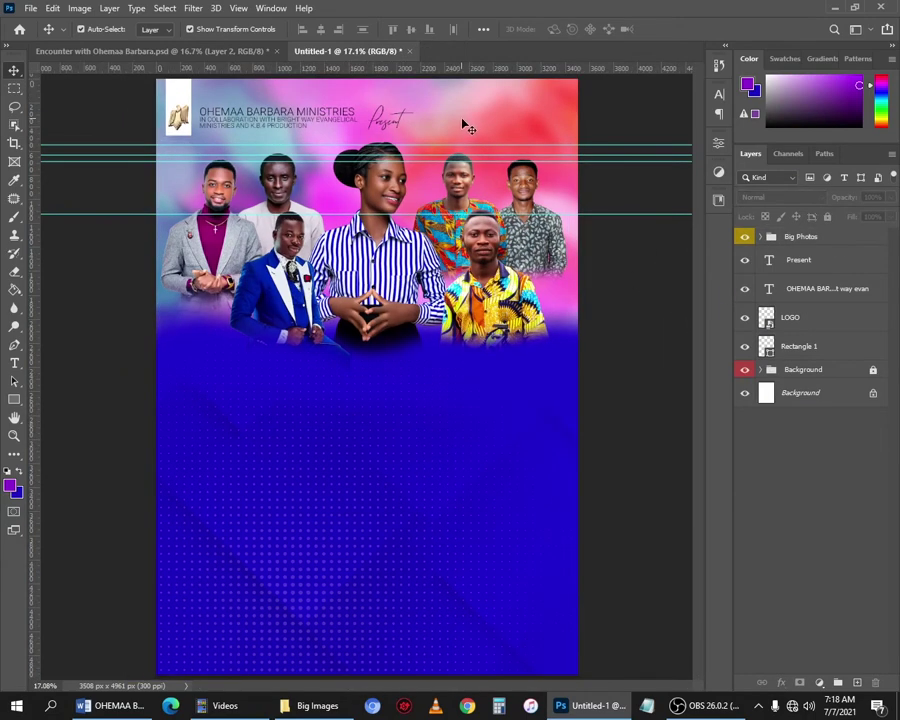
left_click_drag(481, 125, 150, 120)
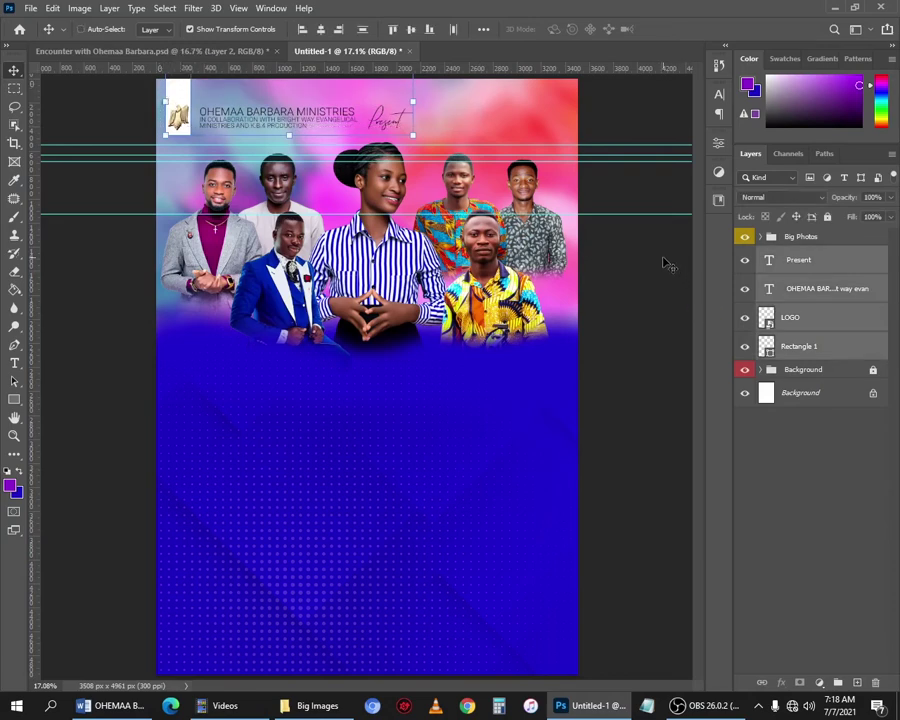
Group the logo and heading layers with Ctrl+G and name the group 'Logo & Church'.
key("ctrl+g")
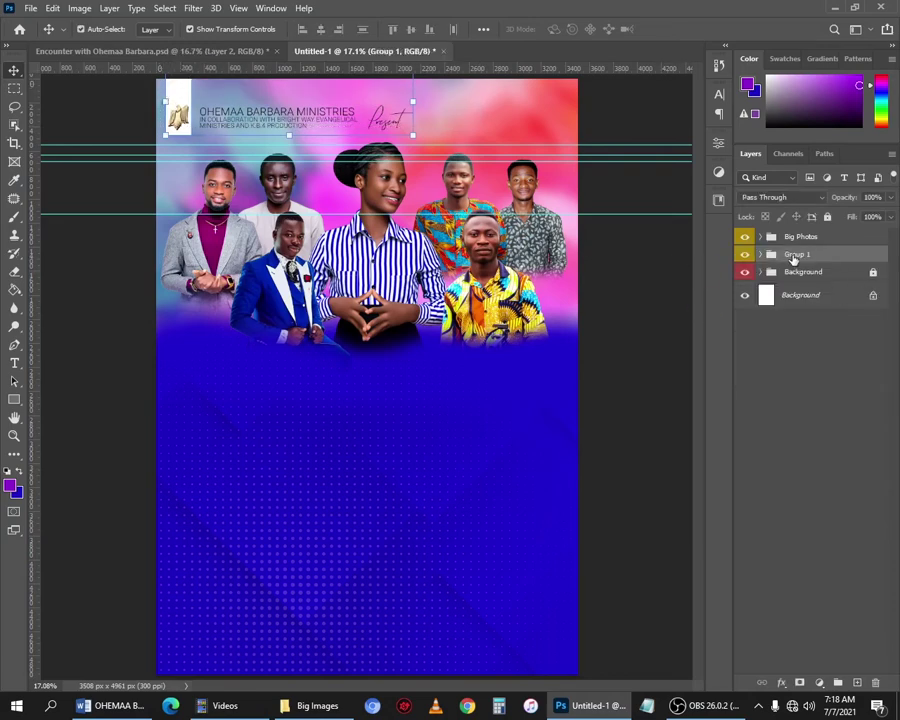
double_click(796, 255)
type("Logo & Church")
key("Return")
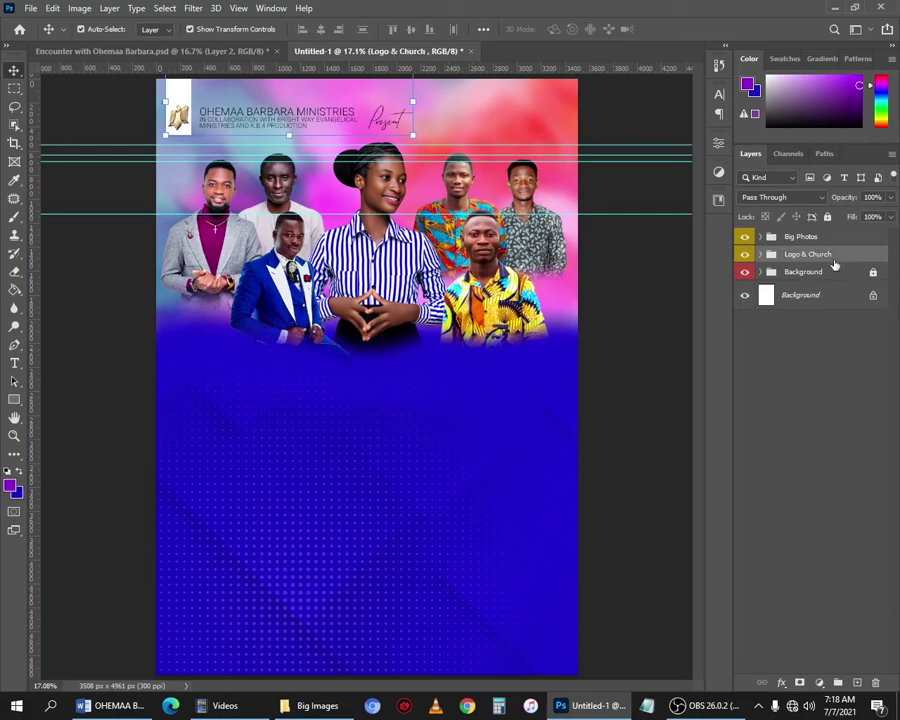
Stack 'Logo & Church' above Big Photos and give it a gray label.
right_click(835, 266)
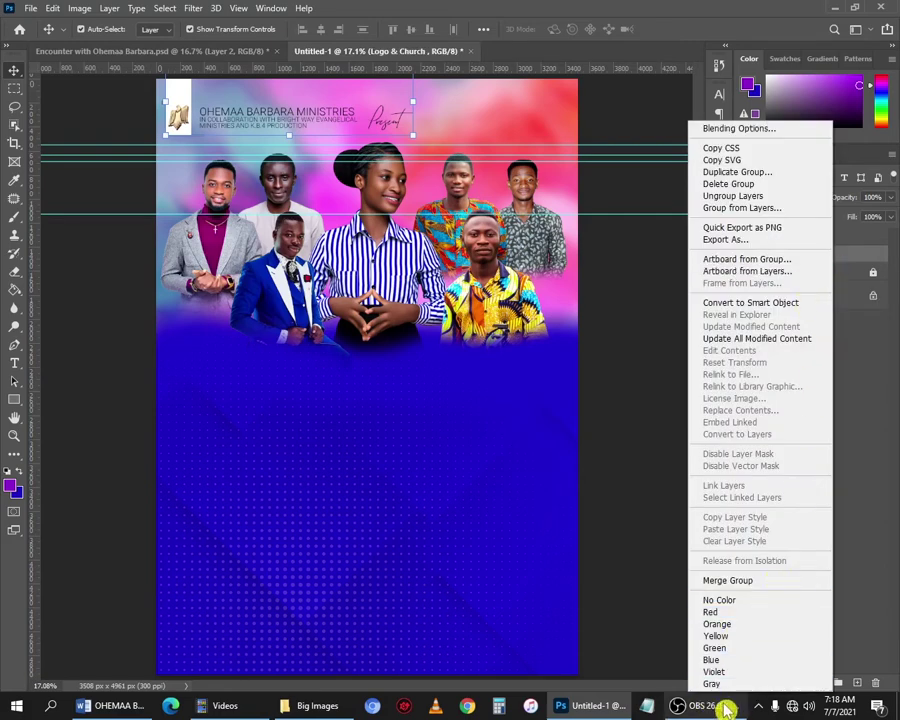
left_click(728, 626)
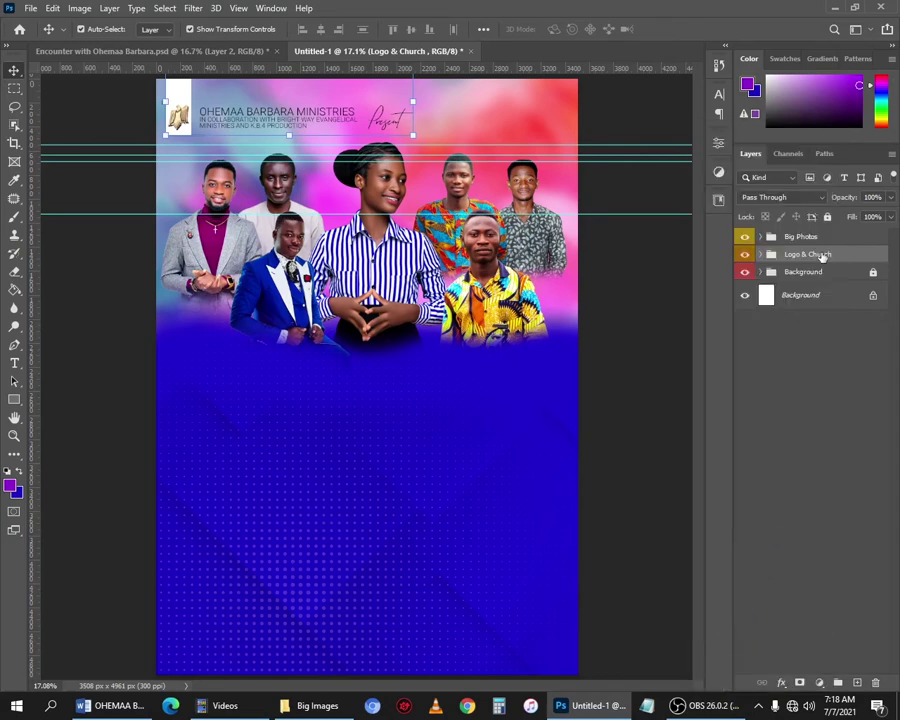
right_click(822, 257)
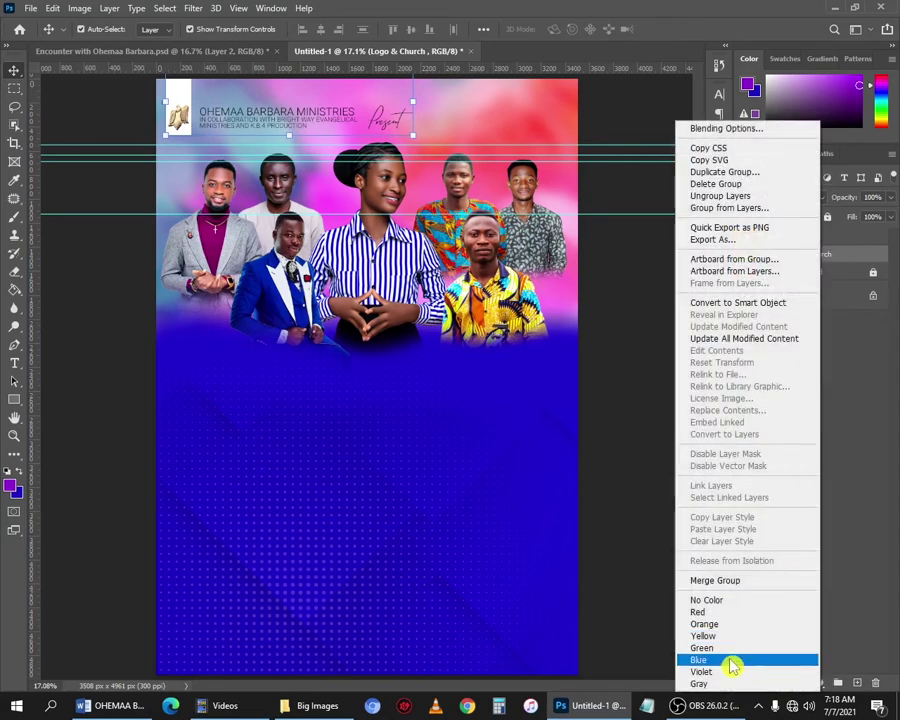
left_click(733, 664)
left_click_drag(799, 241, 811, 229)
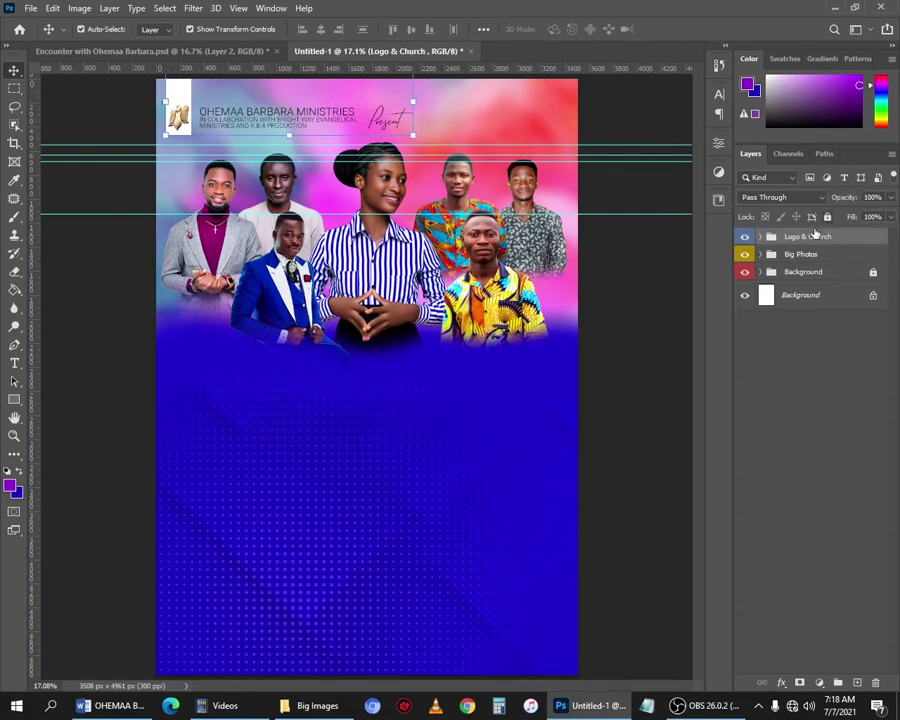
right_click(810, 237)
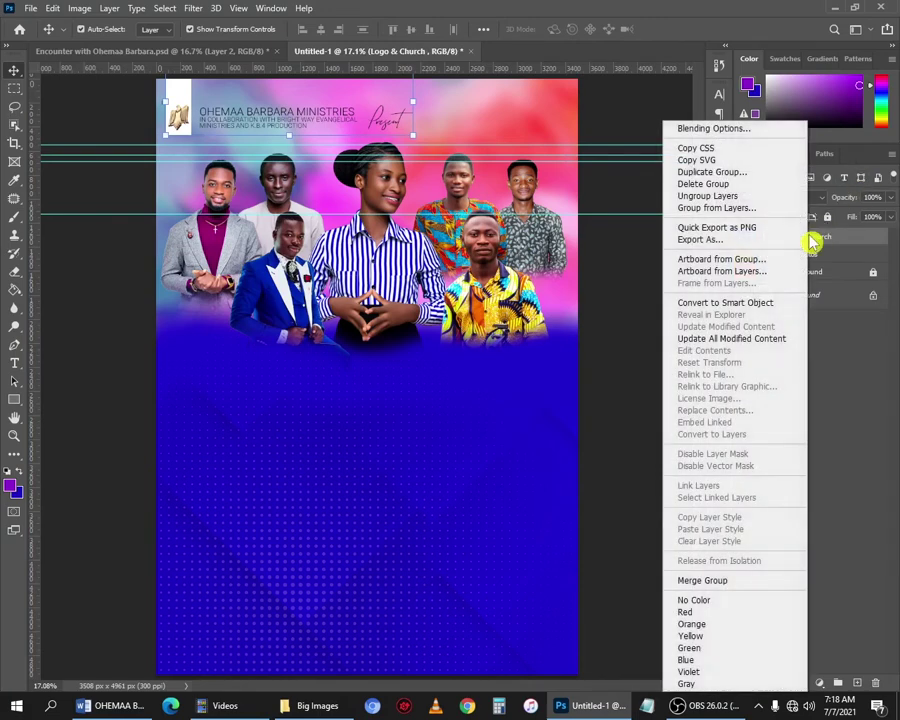
left_click(716, 686)
left_click(762, 410)
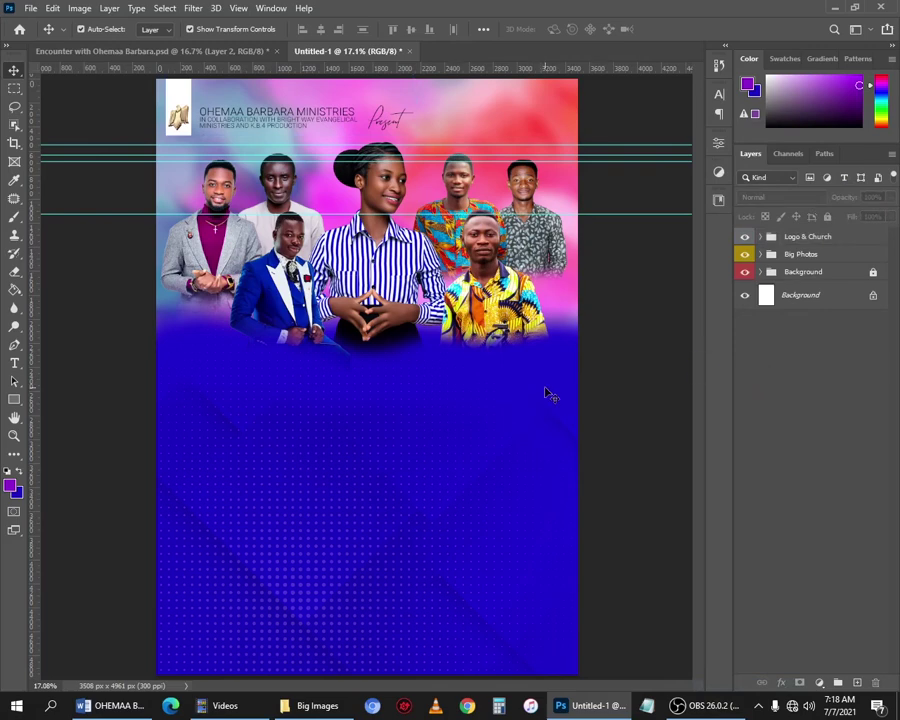
Drag all five guides into the top ruler, checking with Ctrl+; that none remain.
scroll(362, 380, "down", 1)
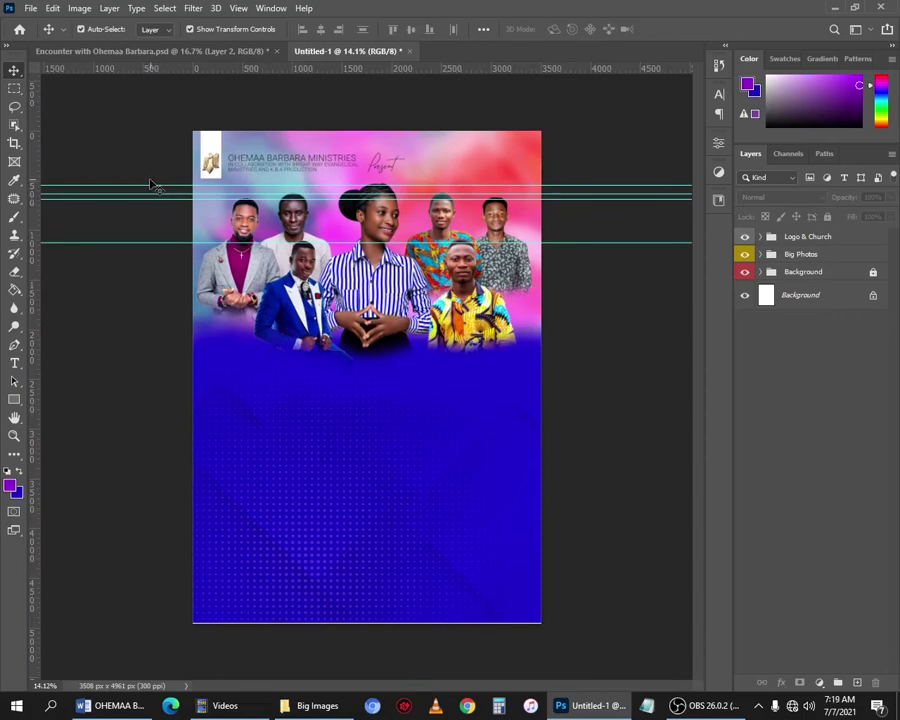
left_click_drag(148, 184, 156, 70)
left_click_drag(148, 186, 150, 68)
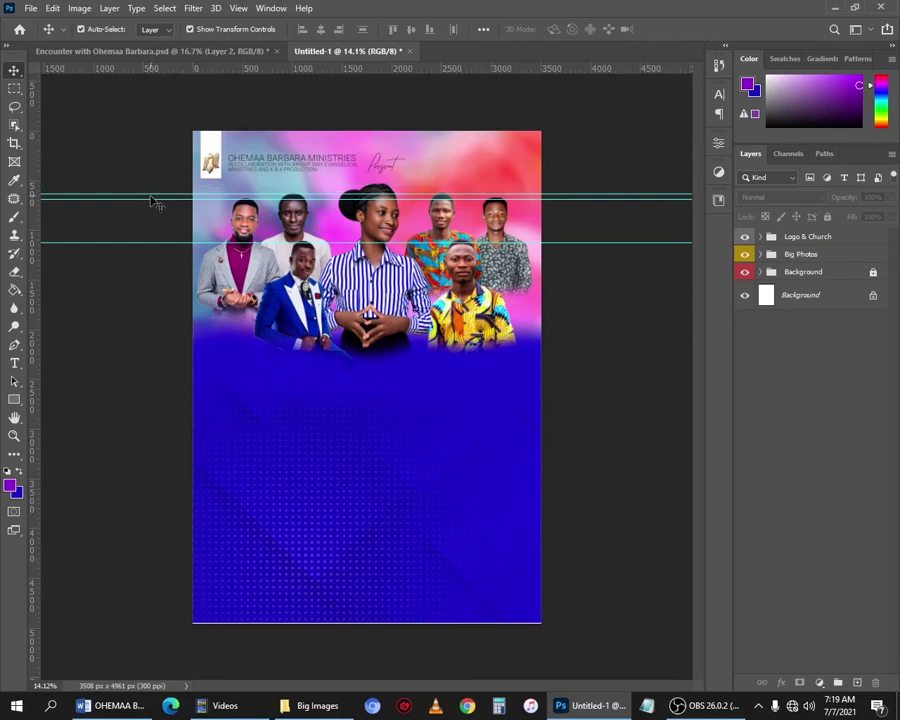
left_click_drag(148, 197, 157, 66)
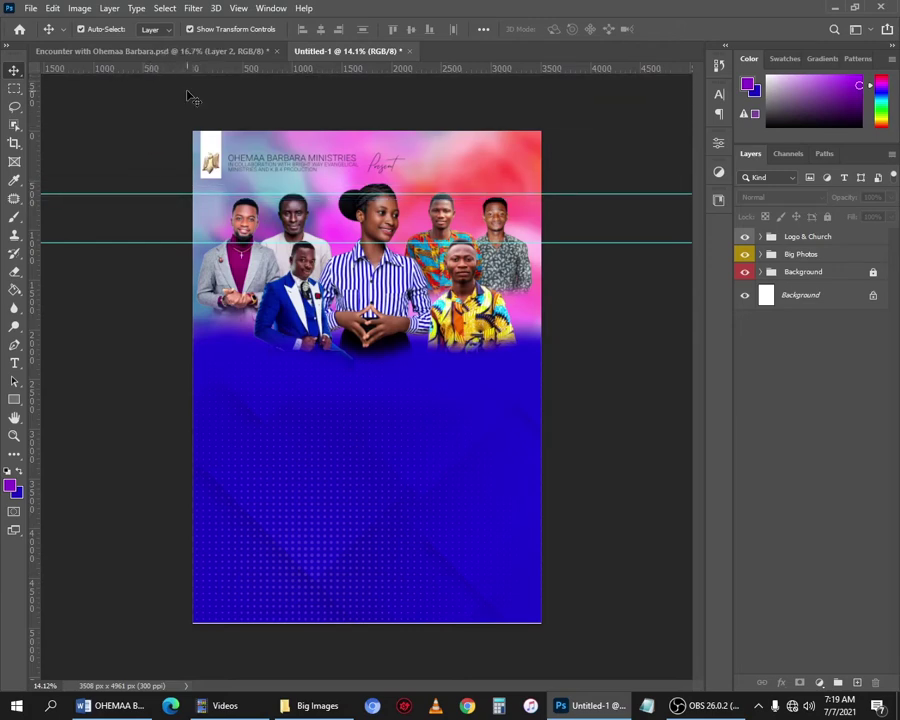
key("ctrl+semicolon")
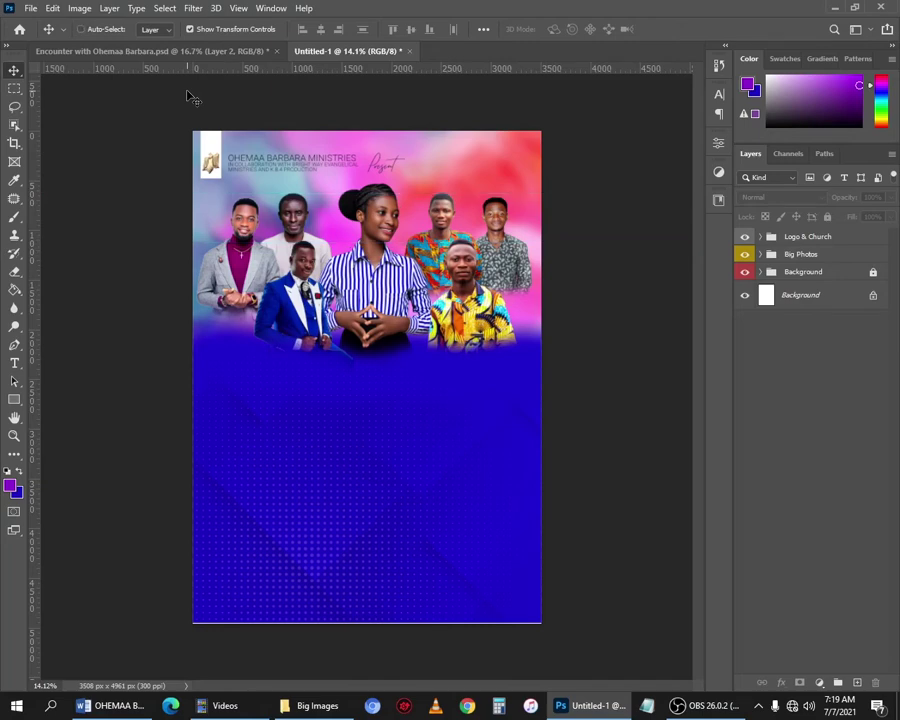
key("ctrl+semicolon")
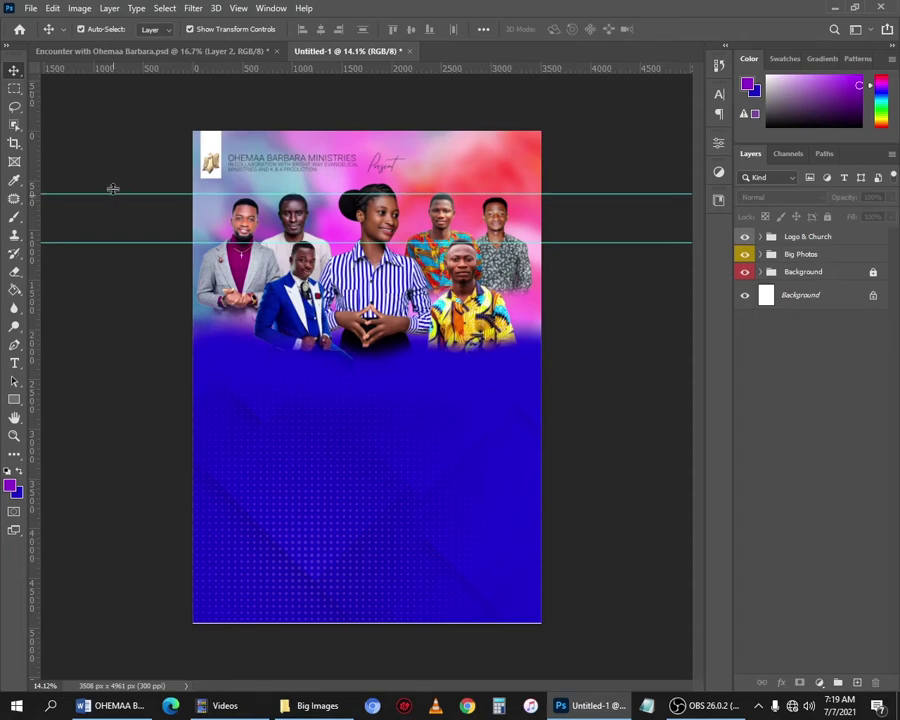
left_click_drag(113, 191, 156, 68)
left_click_drag(121, 243, 140, 68)
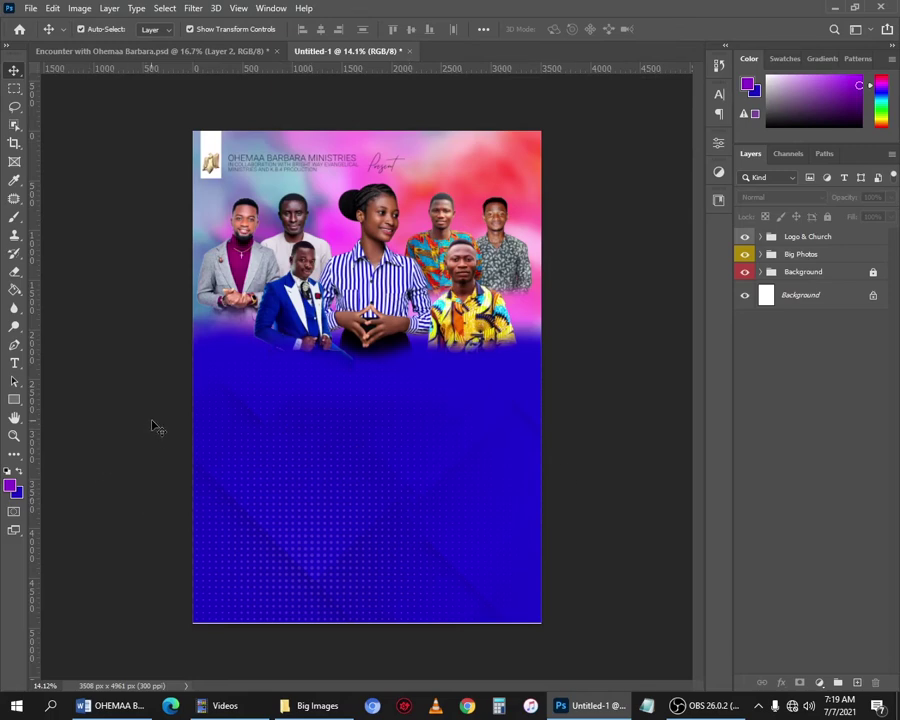
left_click_drag(14, 400, 106, 398)
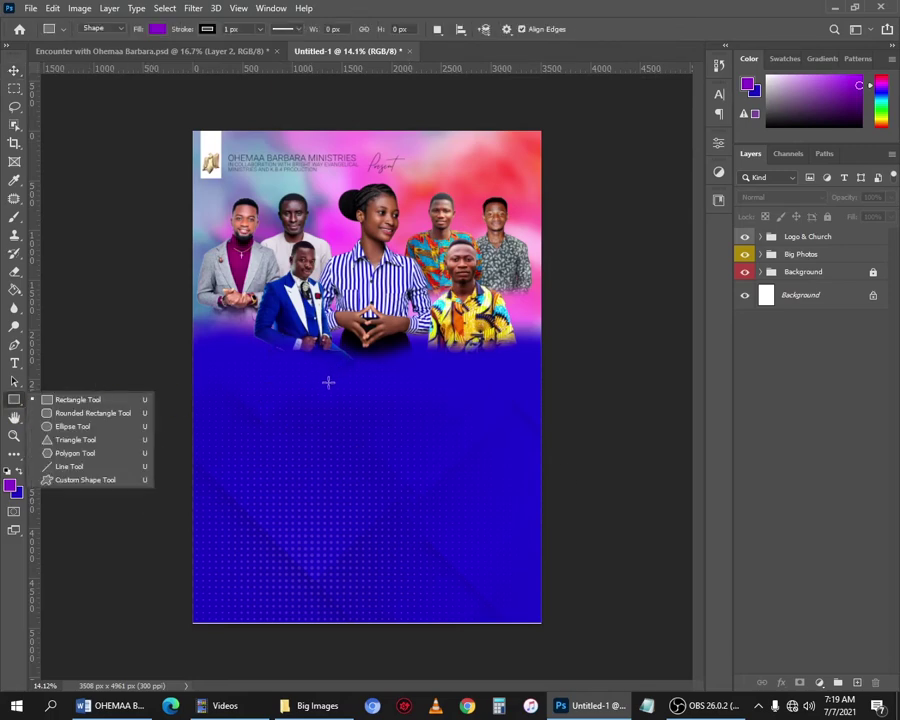
Draw an 829 × 171 px purple bar with a 110 px top-left radius and raise it.
left_click_drag(327, 393, 409, 408)
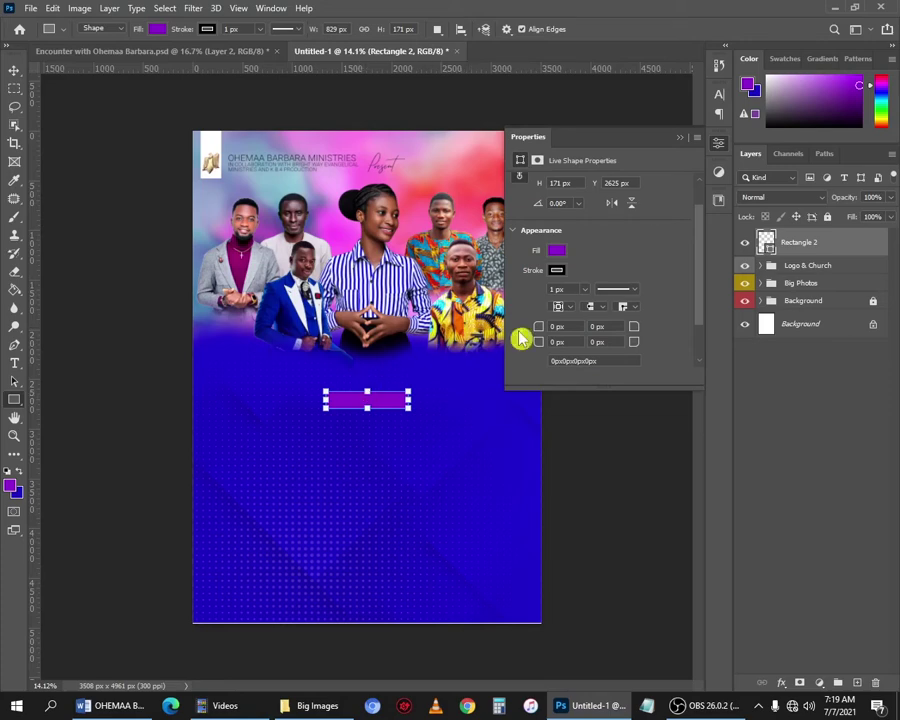
left_click_drag(537, 333, 614, 329)
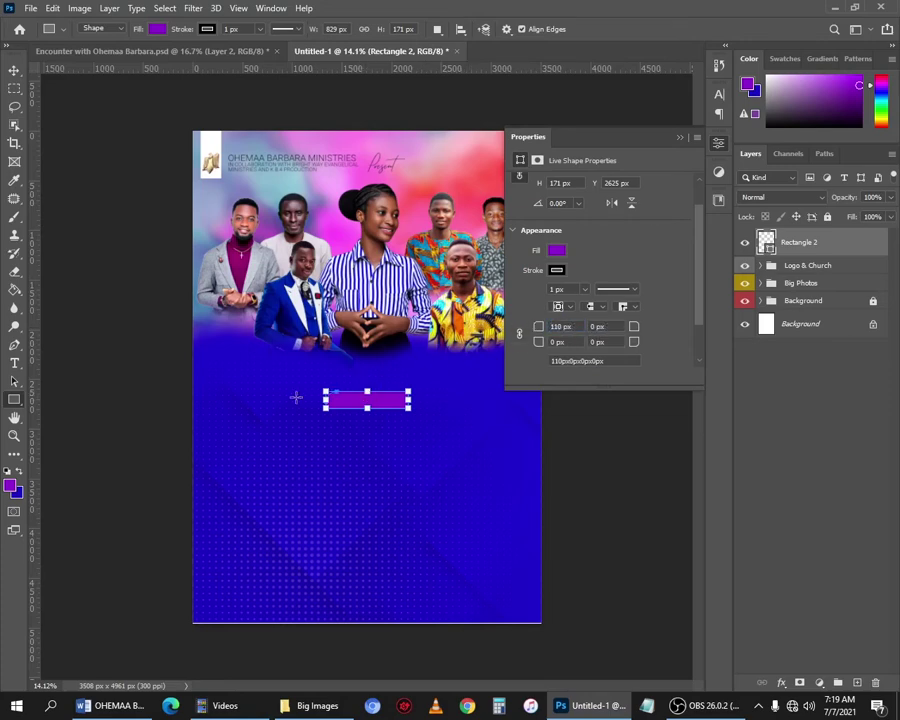
left_click(18, 76)
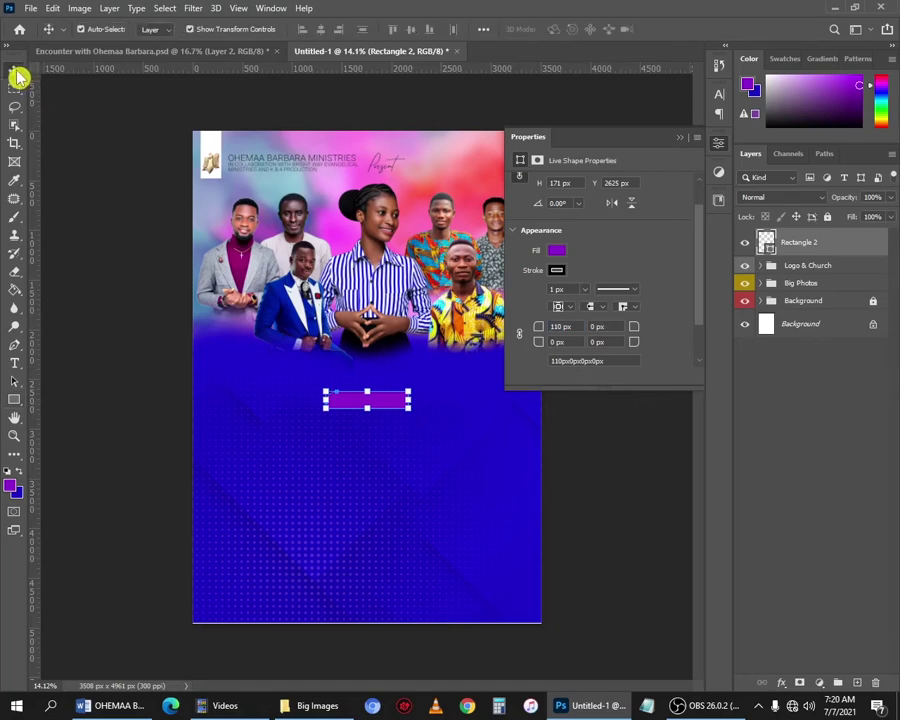
scroll(390, 403, "up", 3)
left_click_drag(388, 405, 400, 380)
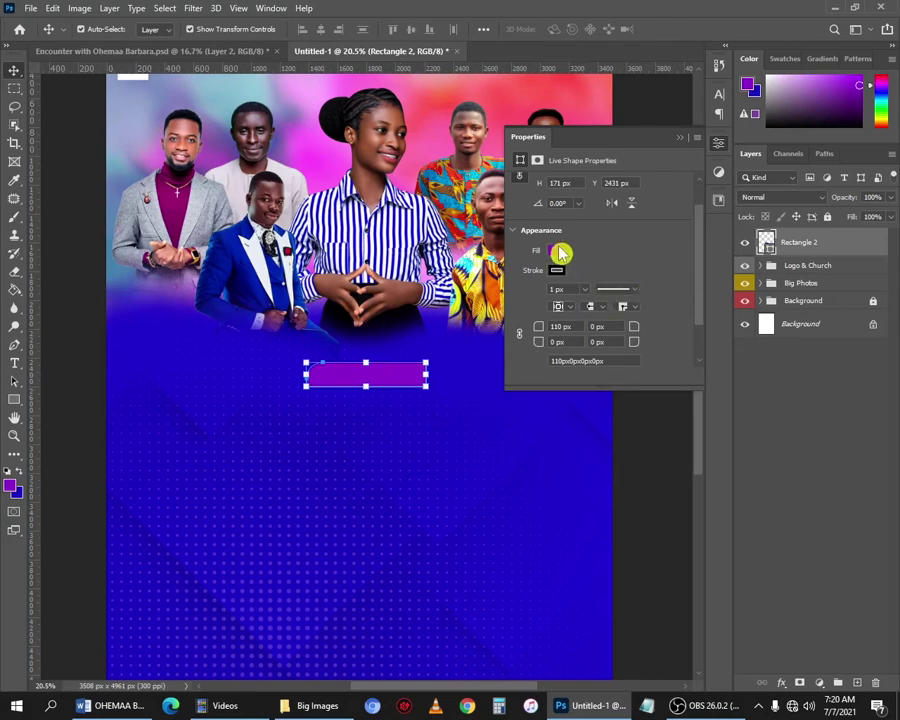
Set the bar's stroke to No Color and fill to gold, then switch to Word.
left_click(557, 271)
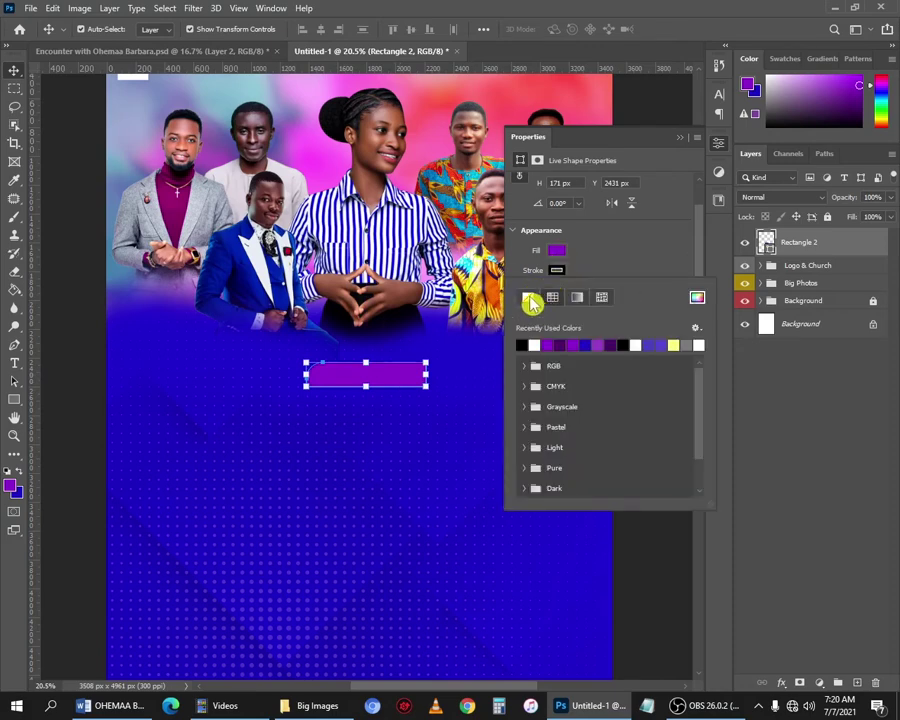
left_click(557, 251)
left_click(557, 251)
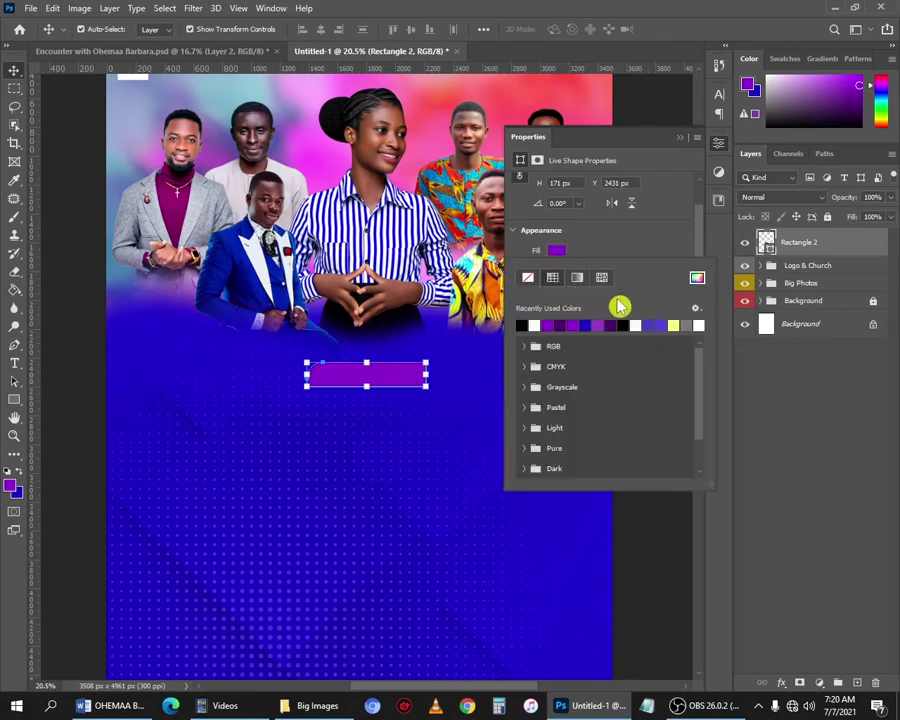
left_click(697, 277)
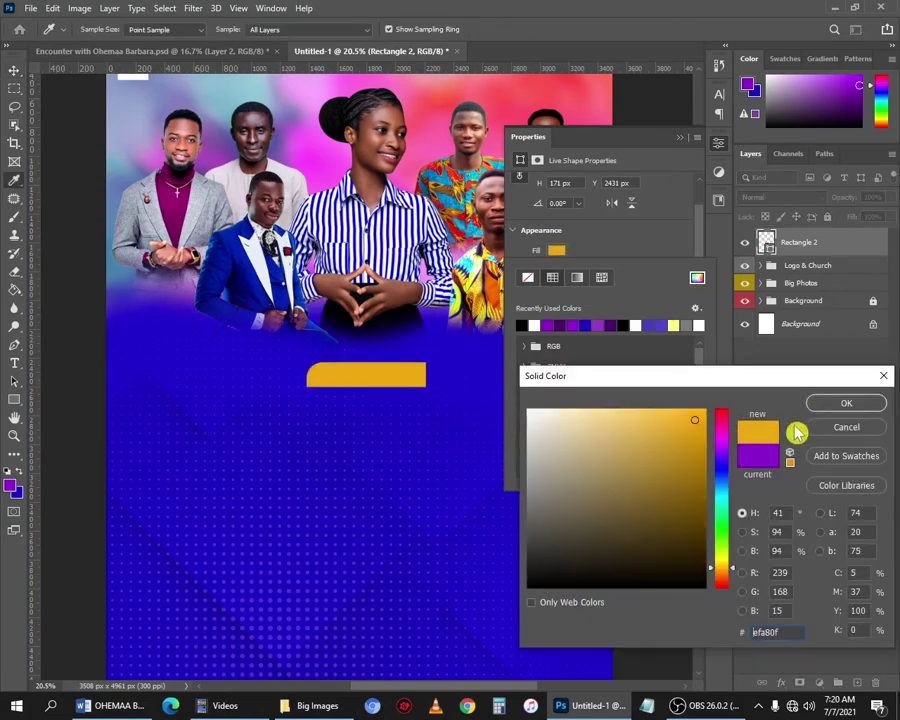
left_click(846, 403)
key("alt+Tab")
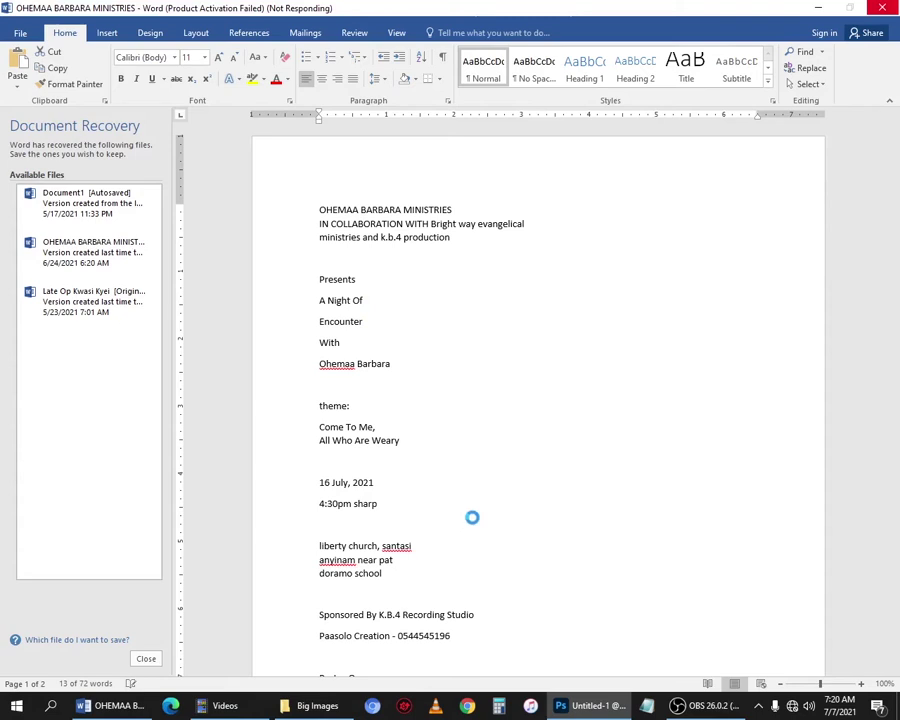
Add 'A Night Of' text in black Myriad Pro Regular at 33 pt.
left_click(580, 708)
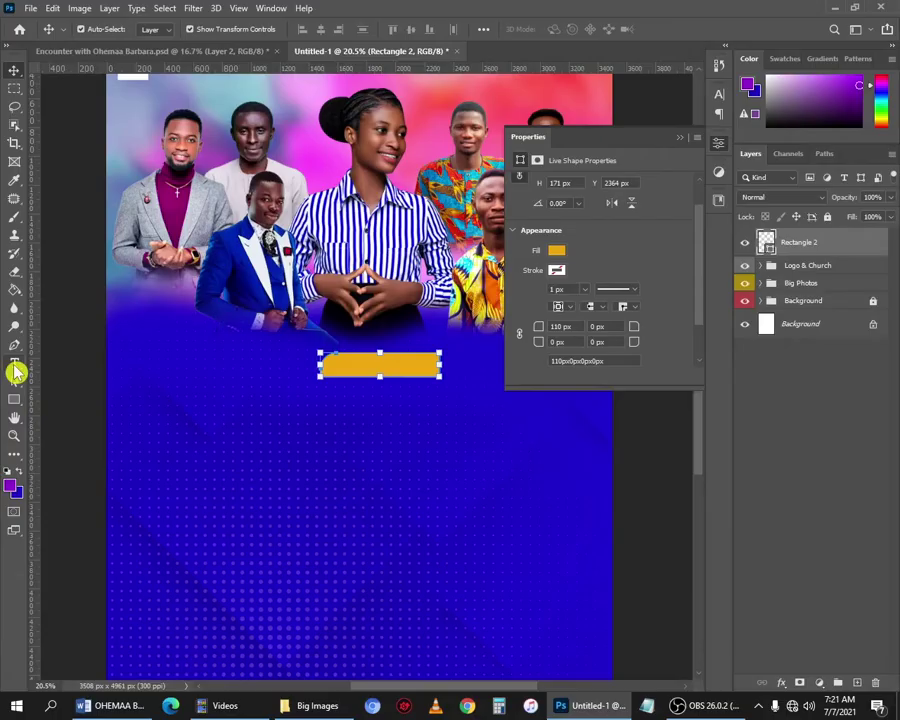
left_click(15, 366)
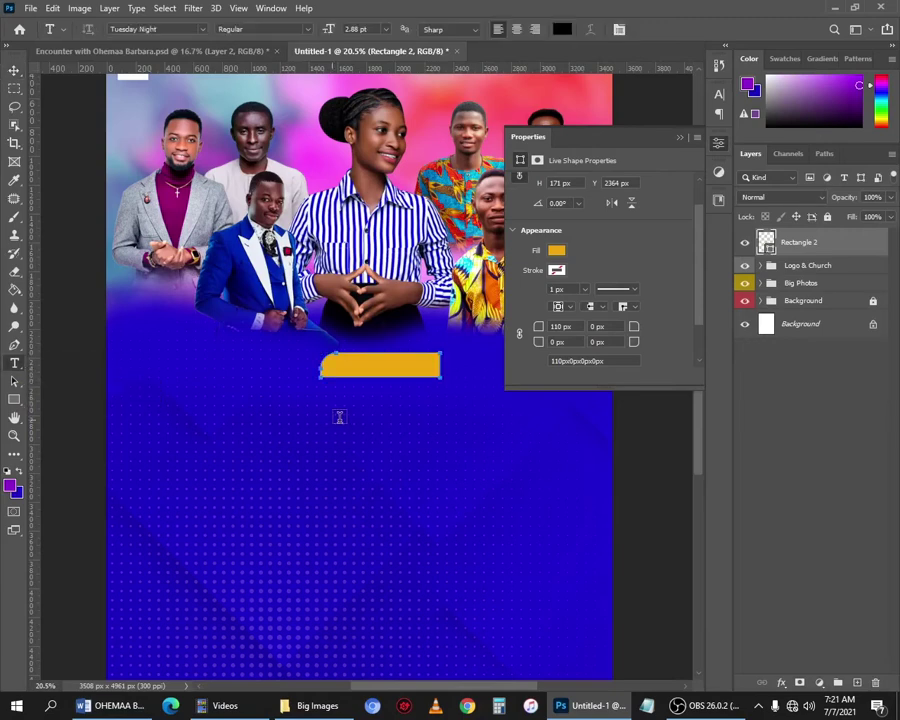
left_click(409, 444)
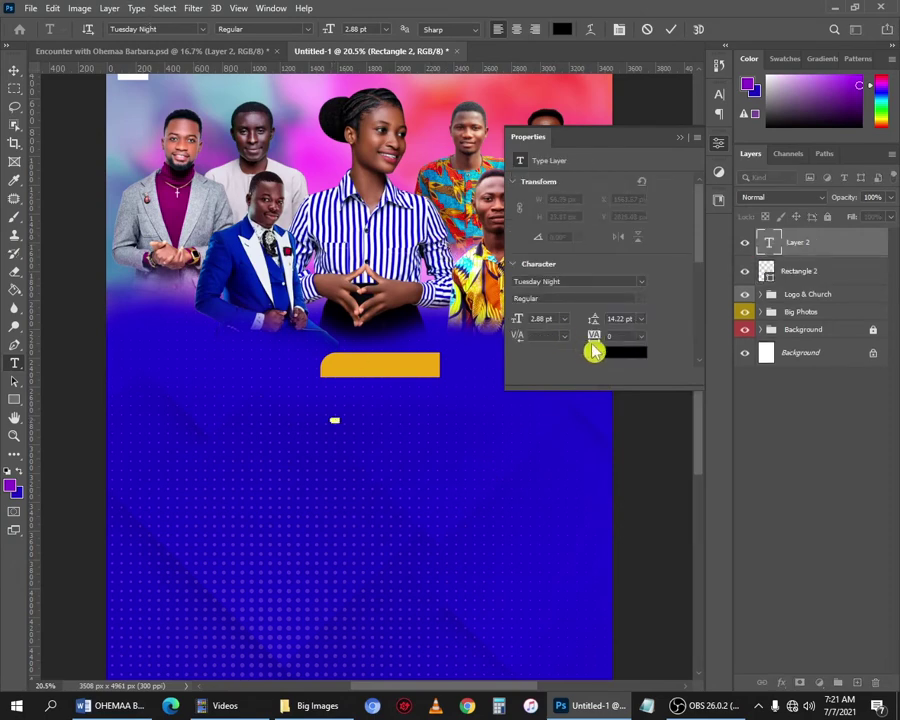
left_click(623, 352)
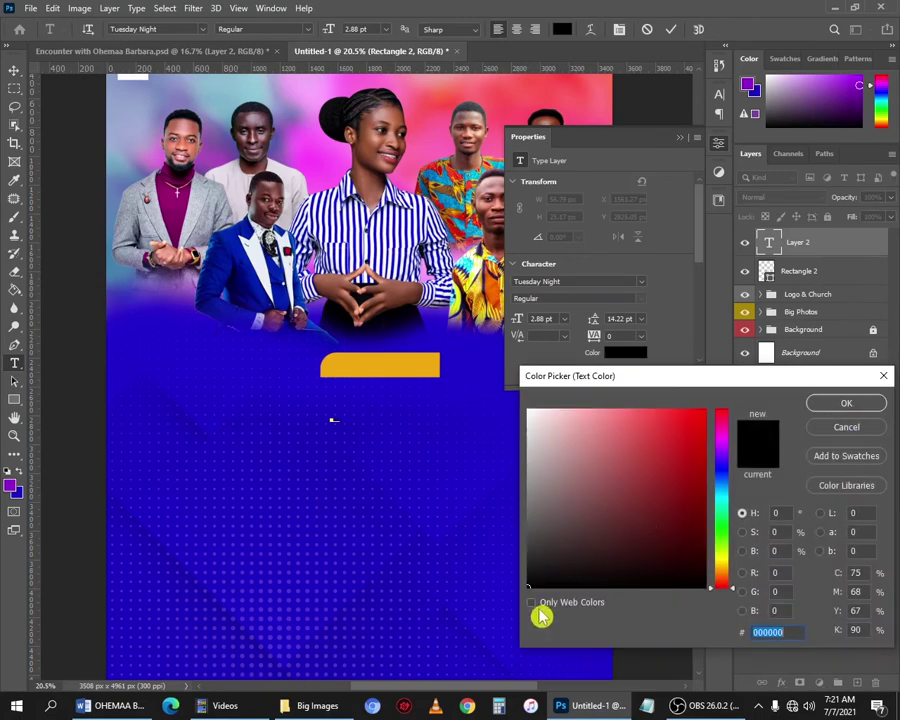
key("Return")
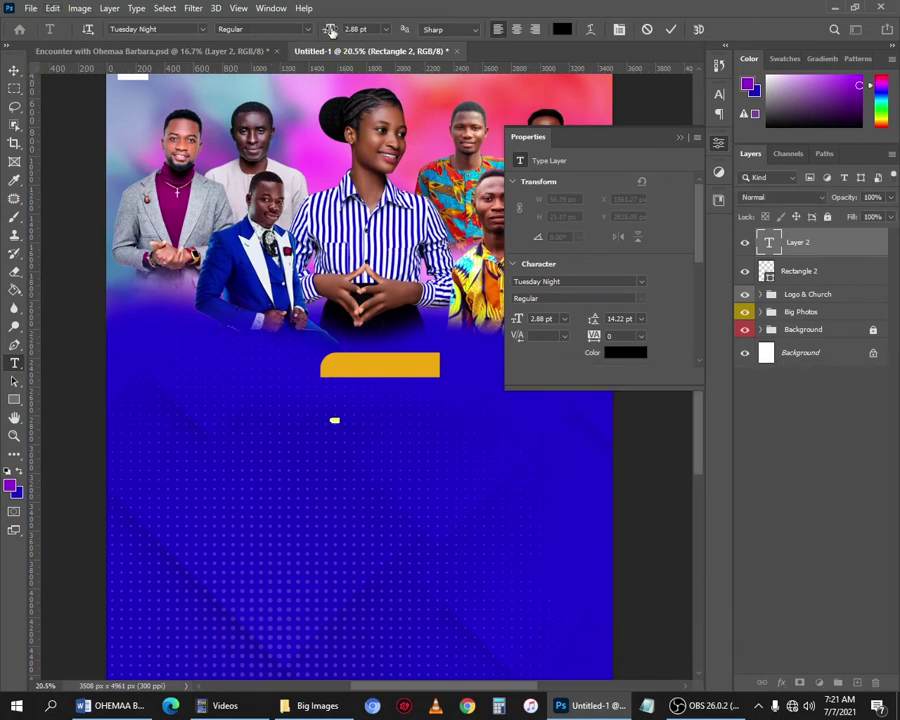
left_click_drag(331, 31, 352, 32)
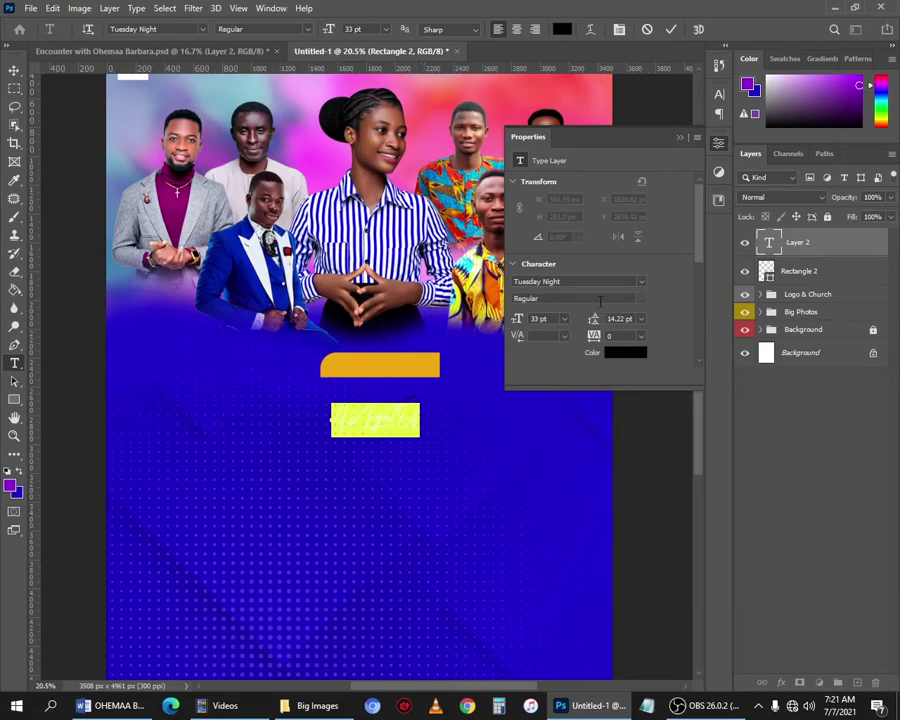
left_click(644, 290)
type("myri")
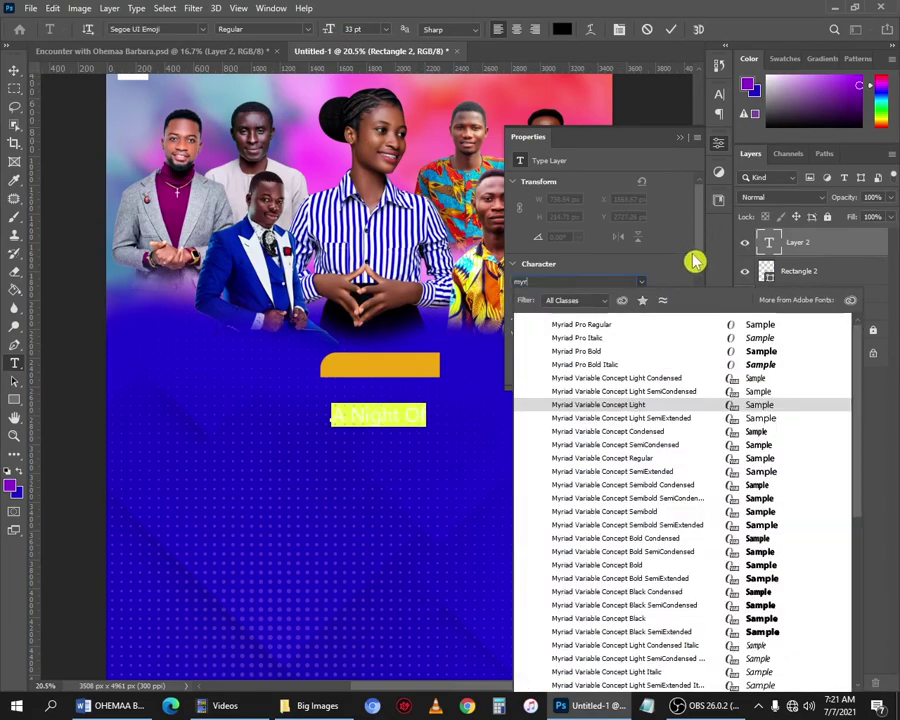
left_click(613, 334)
Centre 'A Night Of' on the gold bar and close the Properties panel.
left_click(14, 71)
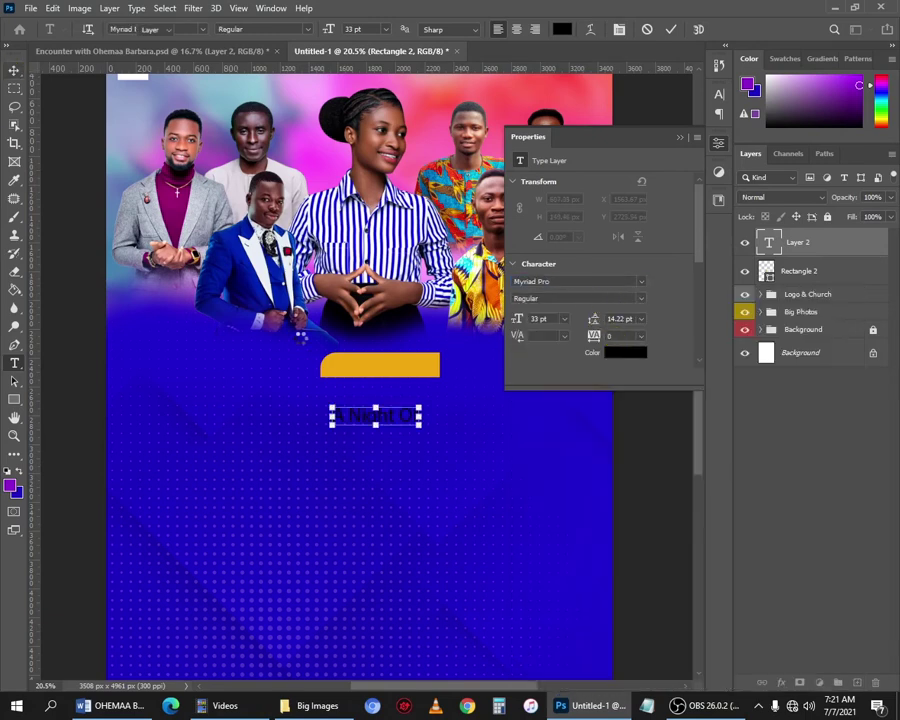
left_click_drag(405, 402, 404, 375)
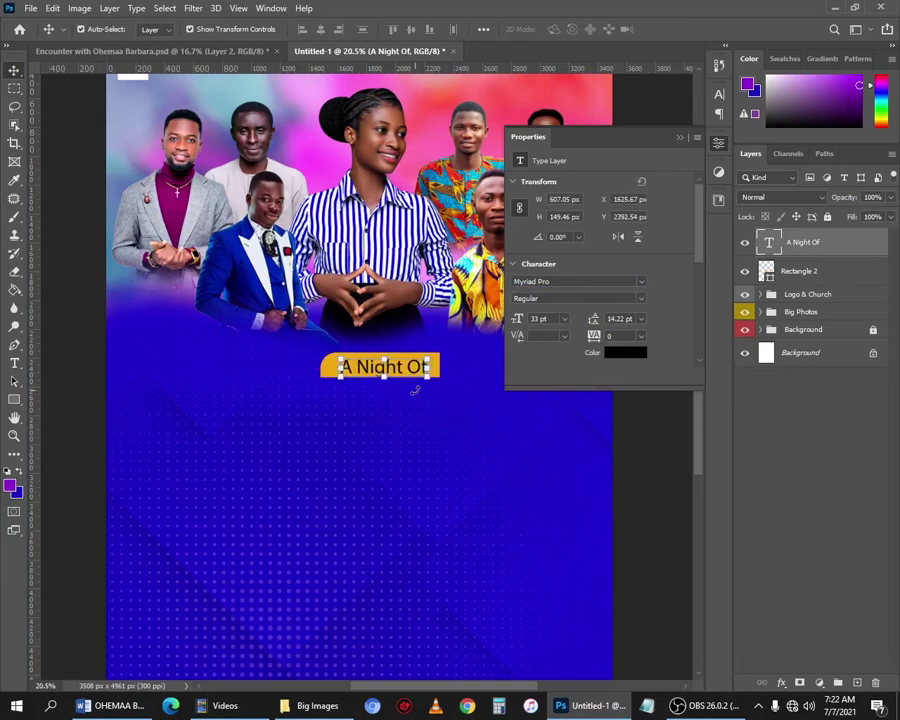
key("Up")
key("Up")
key("Up")
key("Up")
key("Up")
key("Up")
key("Up")
key("Up")
key("Up")
key("Up")
key("Up")
key("Up")
key("Up")
key("Up")
key("Up")
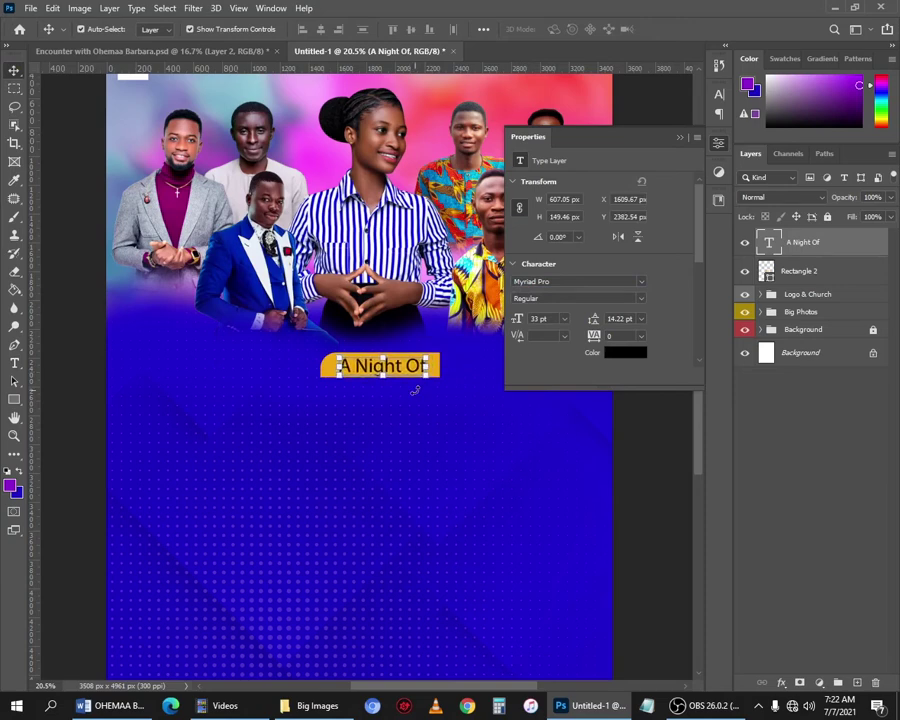
key("Right")
key("Right")
key("Right")
key("Down")
key("Down")
key("Down")
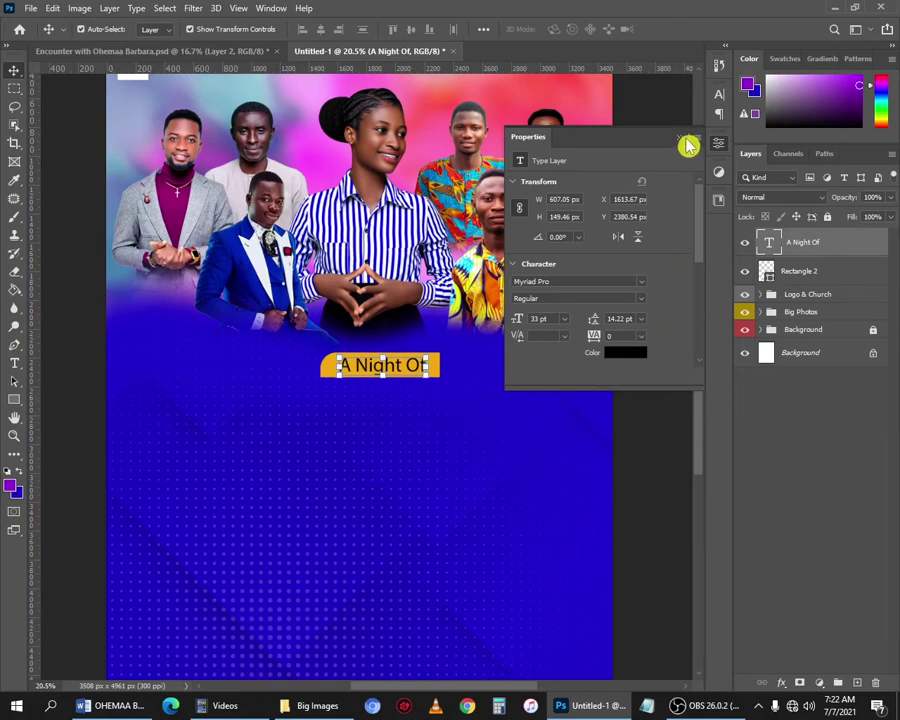
left_click(684, 140)
left_click(648, 287)
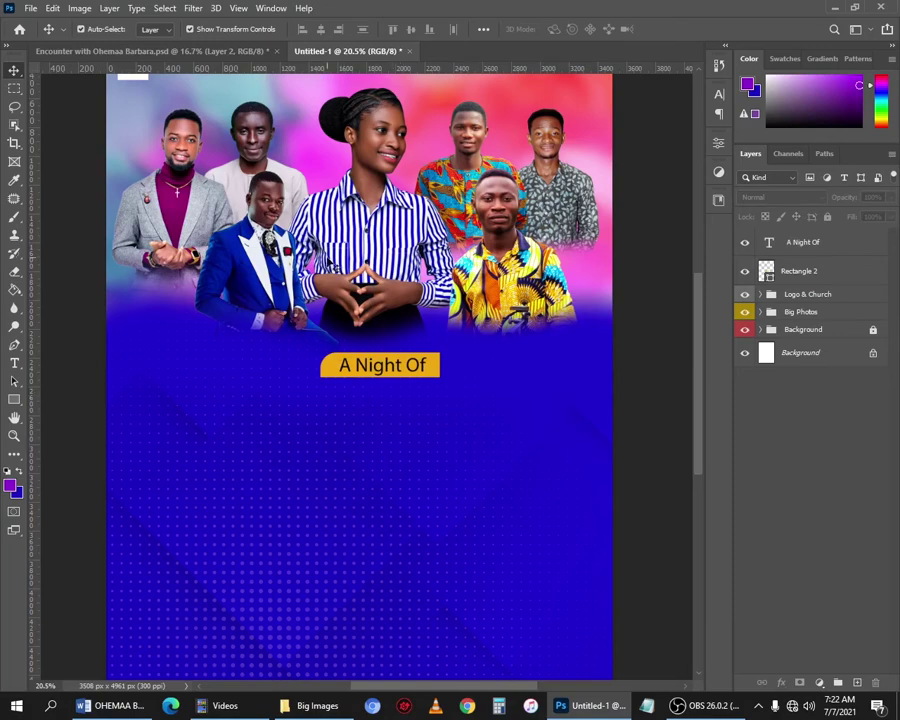
Type 'Encounter' below the banner with the Horizontal Type tool and spell-check it.
scroll(474, 354, "down", 1)
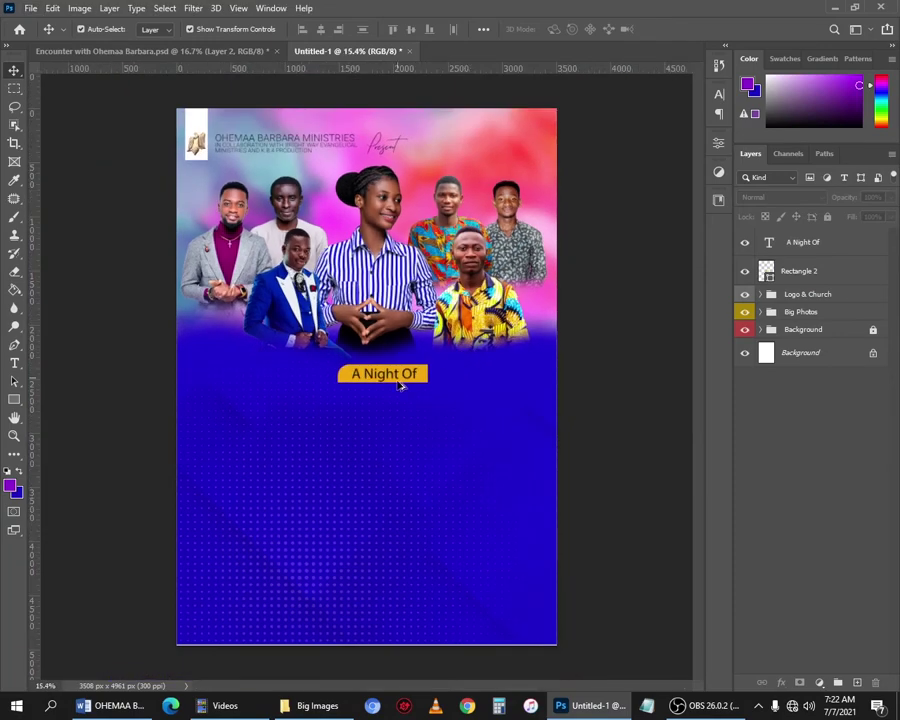
scroll(400, 386, "up", 1)
right_click(14, 363)
left_click(76, 364)
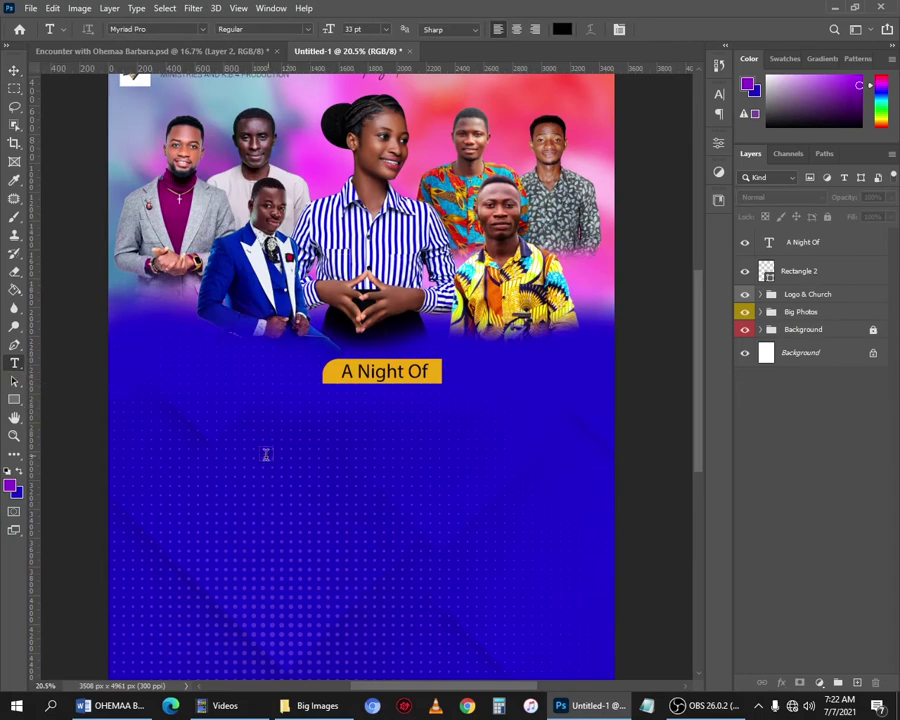
left_click(209, 423)
type("Encounter")
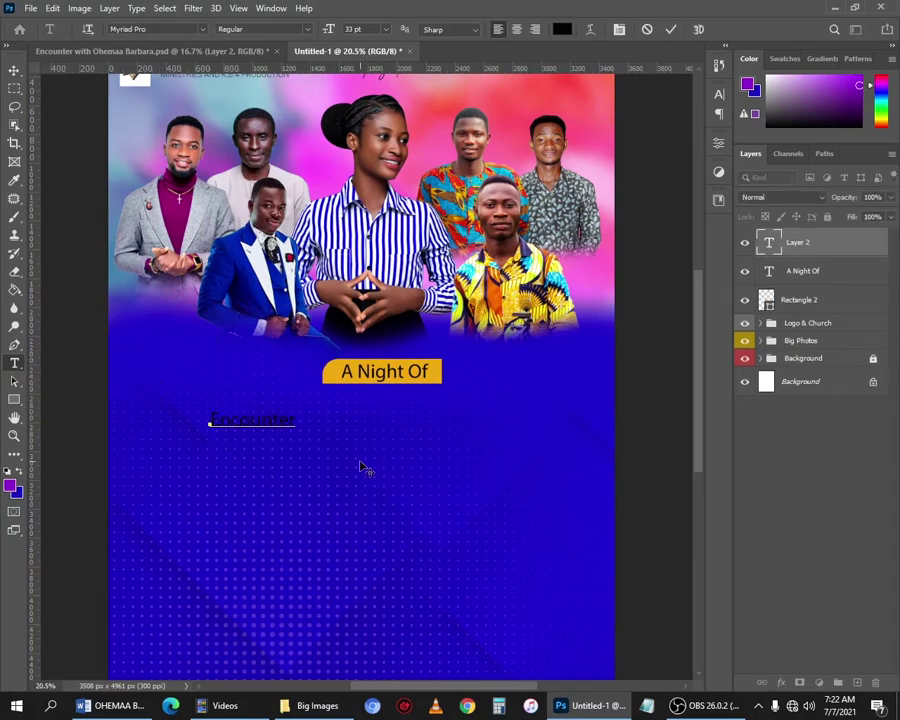
key("ctrl+a")
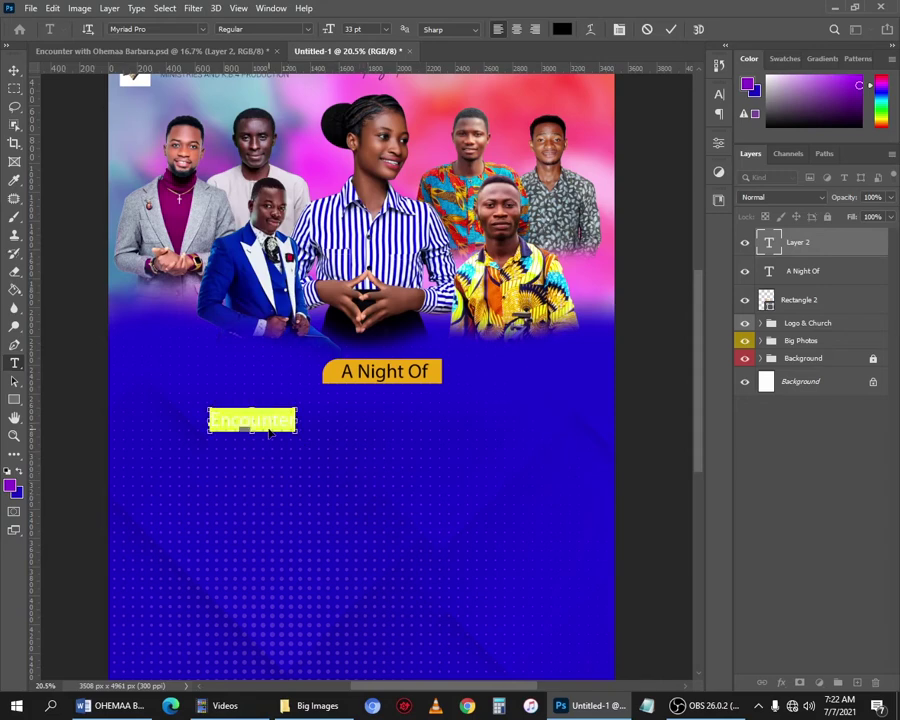
right_click(268, 425)
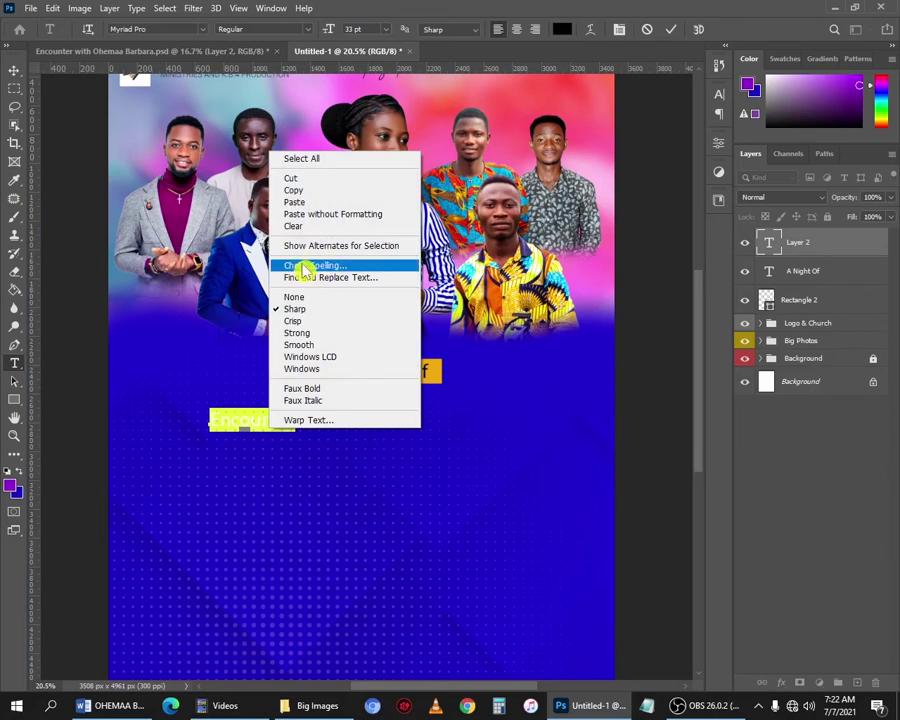
left_click(340, 267)
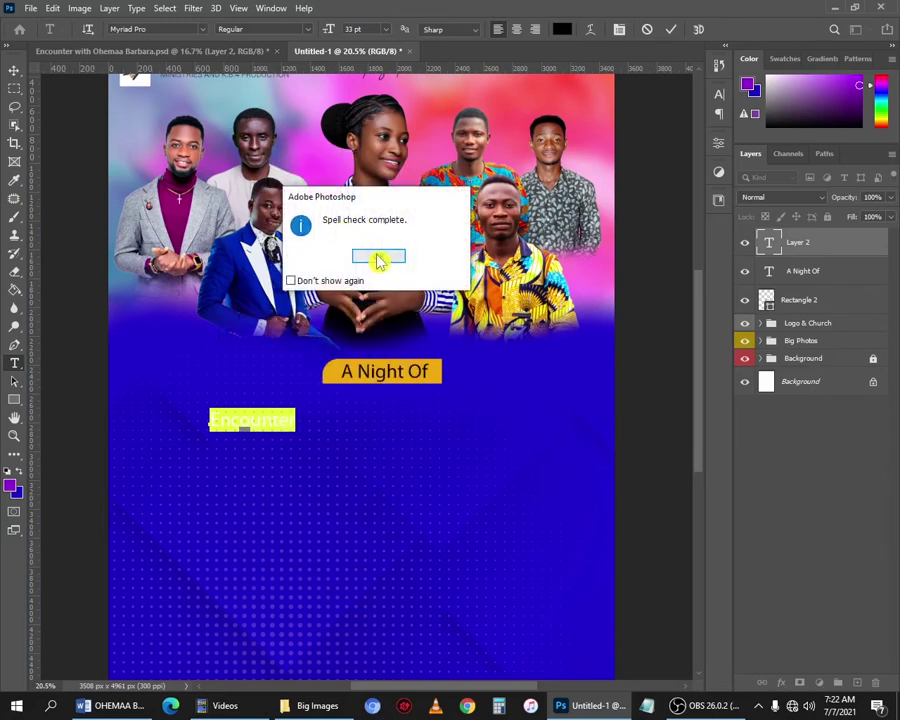
left_click(379, 257)
left_click(669, 30)
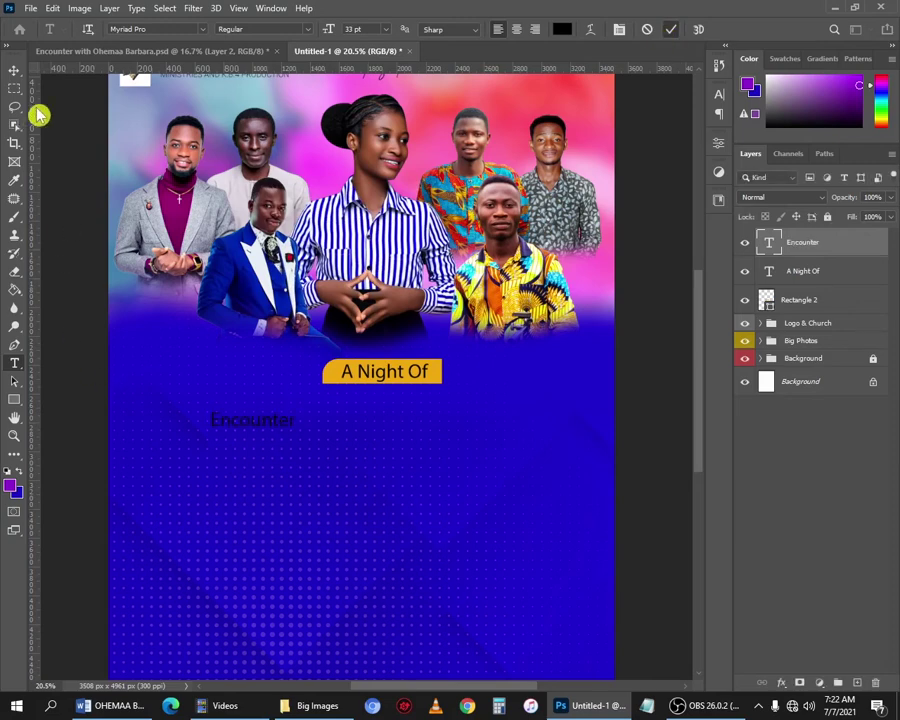
left_click(13, 69)
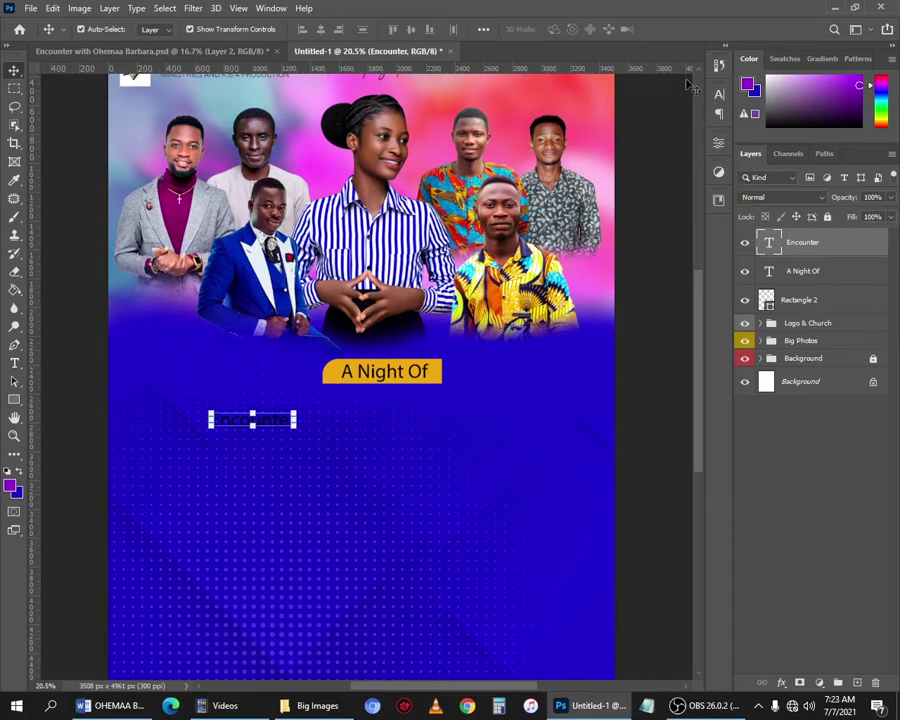
Set Encounter to the Tuesday Night font at 225 pt.
left_click(717, 94)
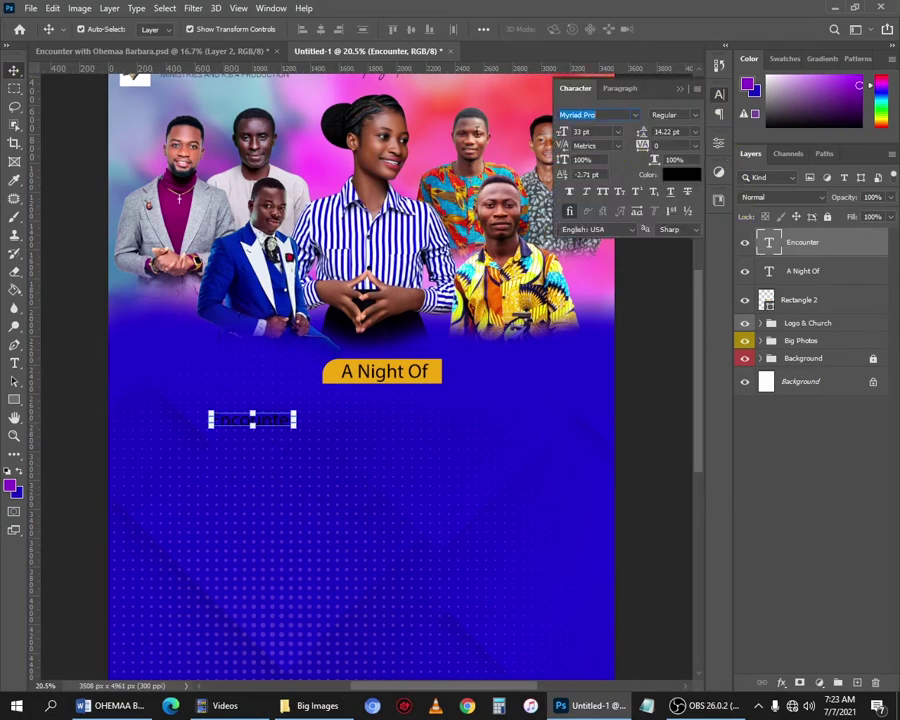
key("Tab")
key("Return")
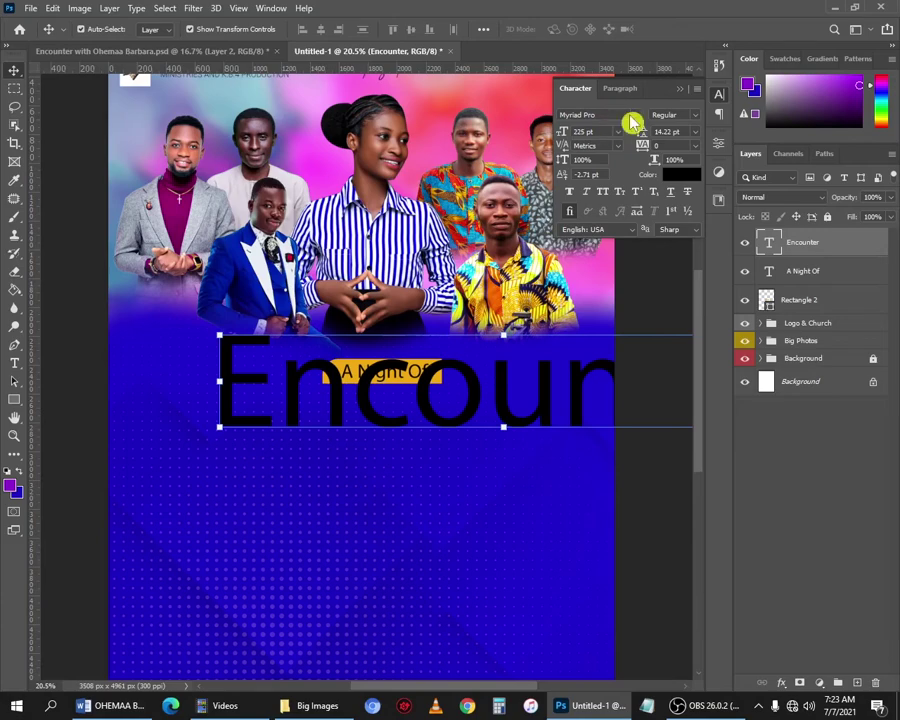
left_click(617, 116)
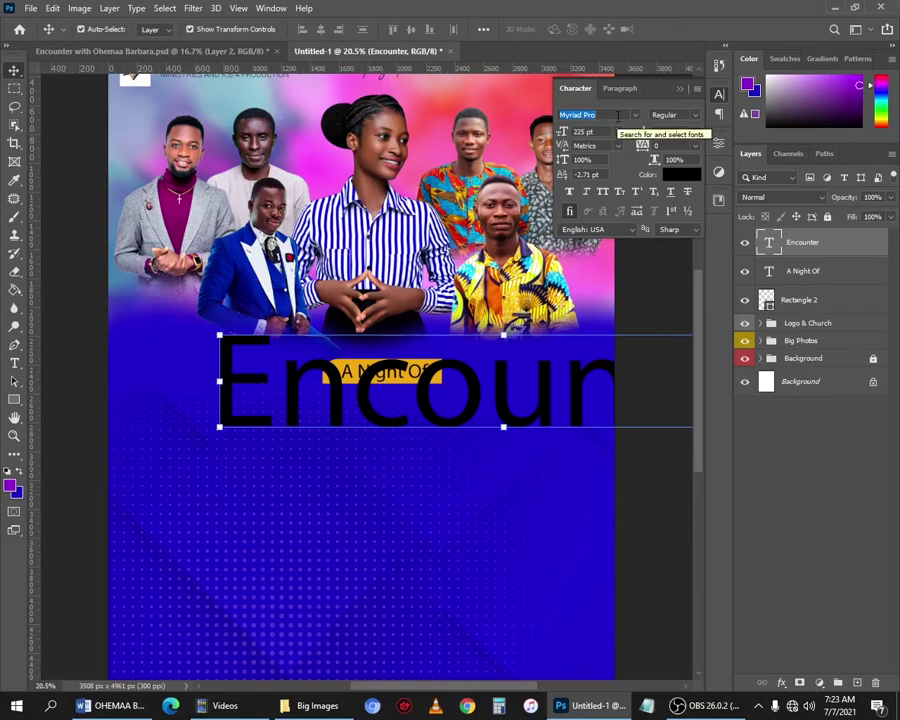
type("tue")
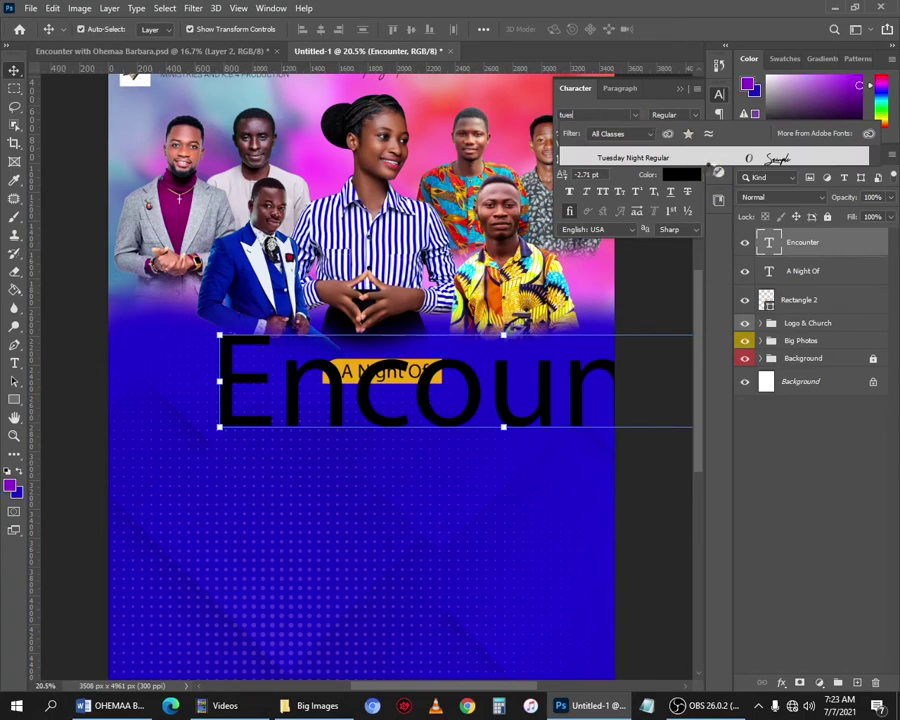
left_click(643, 157)
Shift Encounter down and left and colour it white (ffffff).
left_click_drag(559, 320, 502, 324)
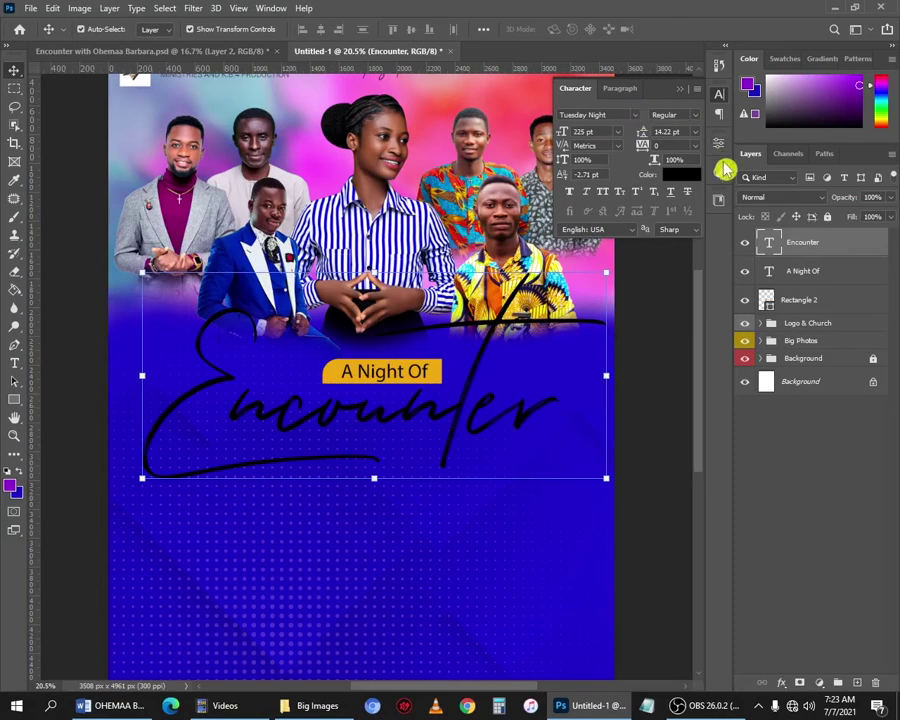
left_click(678, 174)
left_click_drag(635, 438, 511, 376)
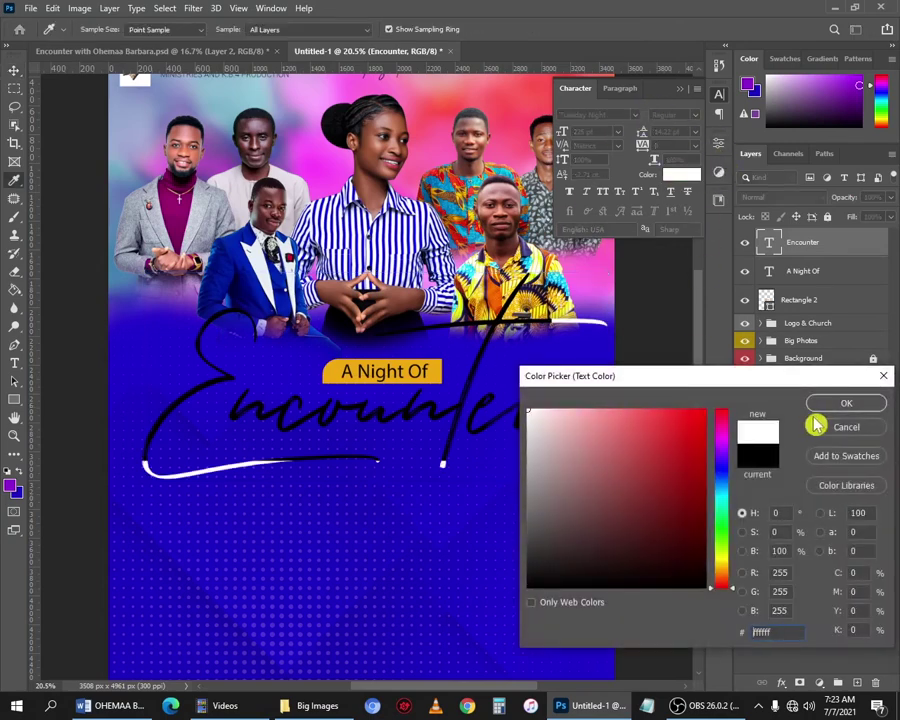
left_click(845, 404)
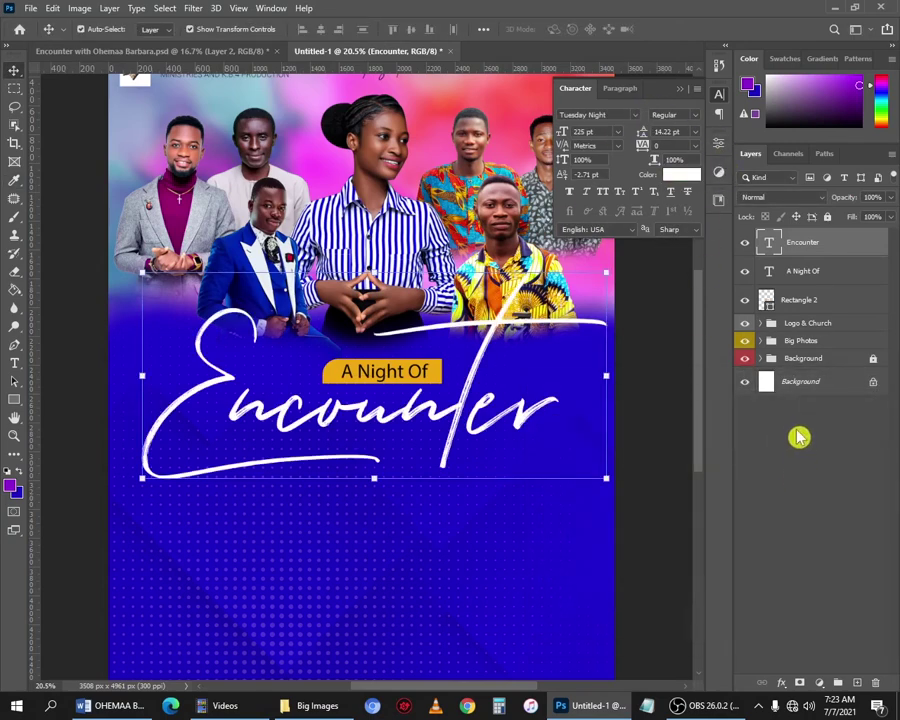
Add a 12 px Stroke effect to Encounter with a Gradient fill type.
left_click(780, 684)
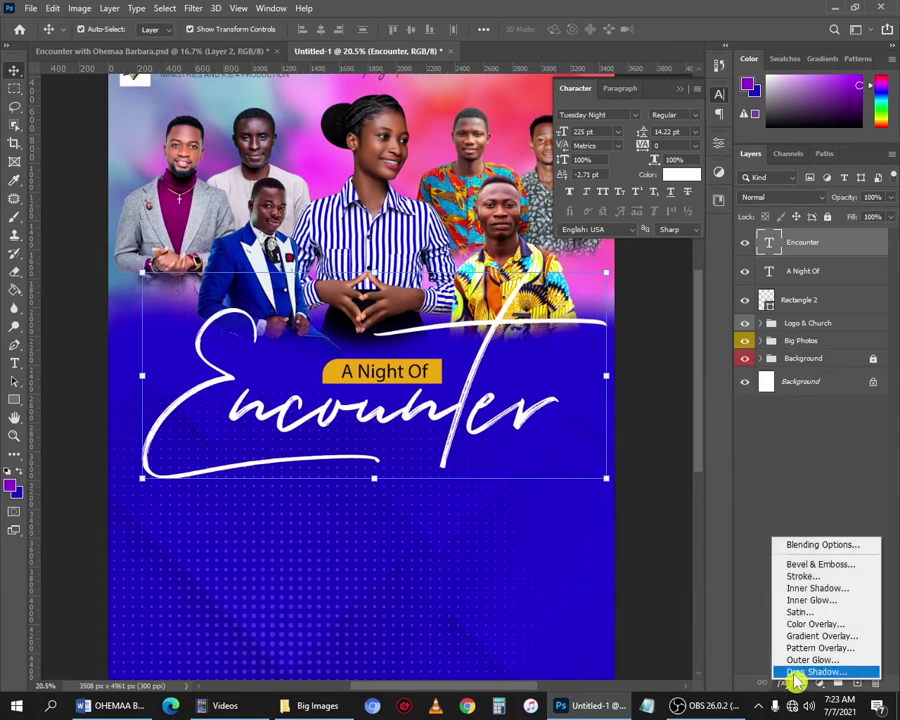
left_click(495, 433)
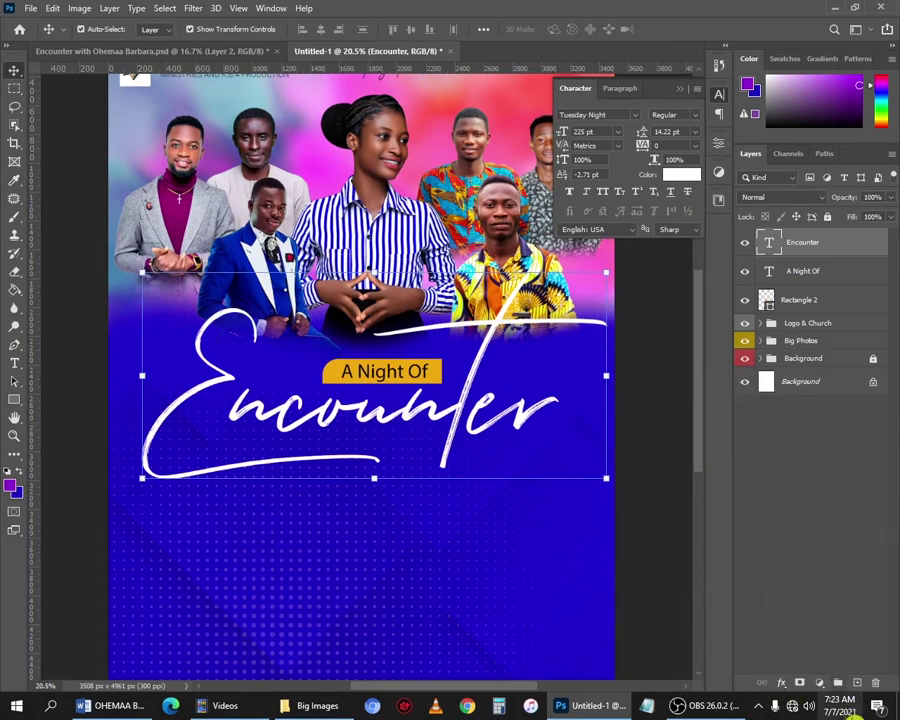
left_click(783, 684)
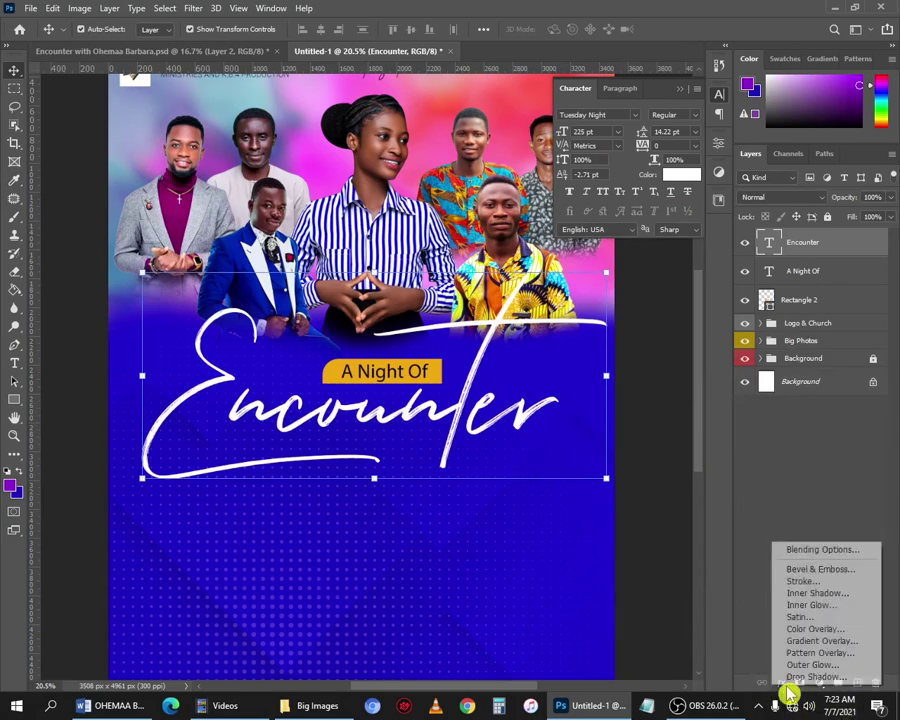
left_click(836, 581)
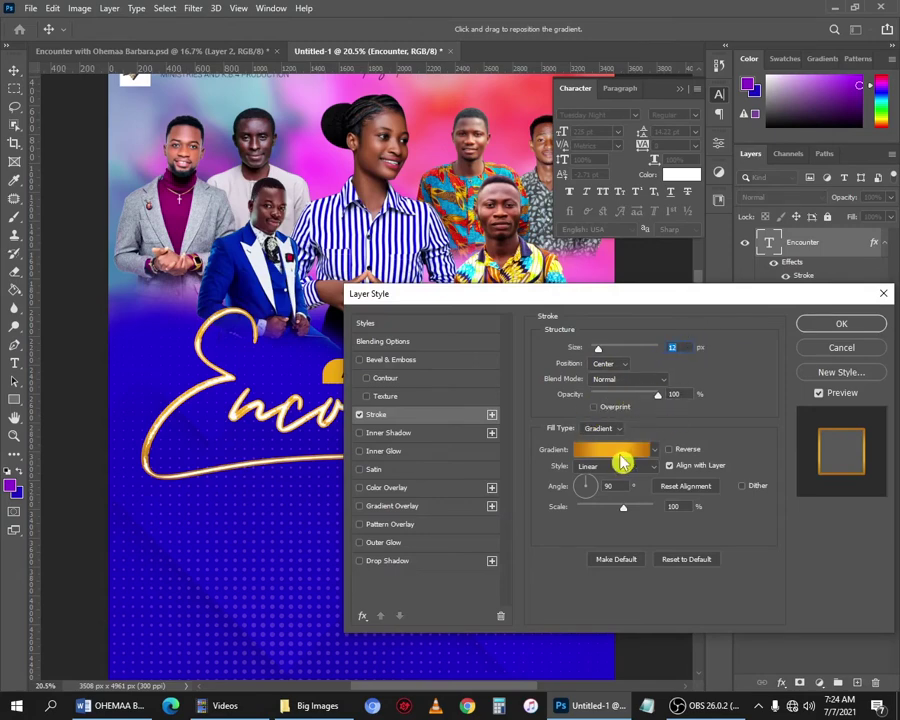
left_click(593, 429)
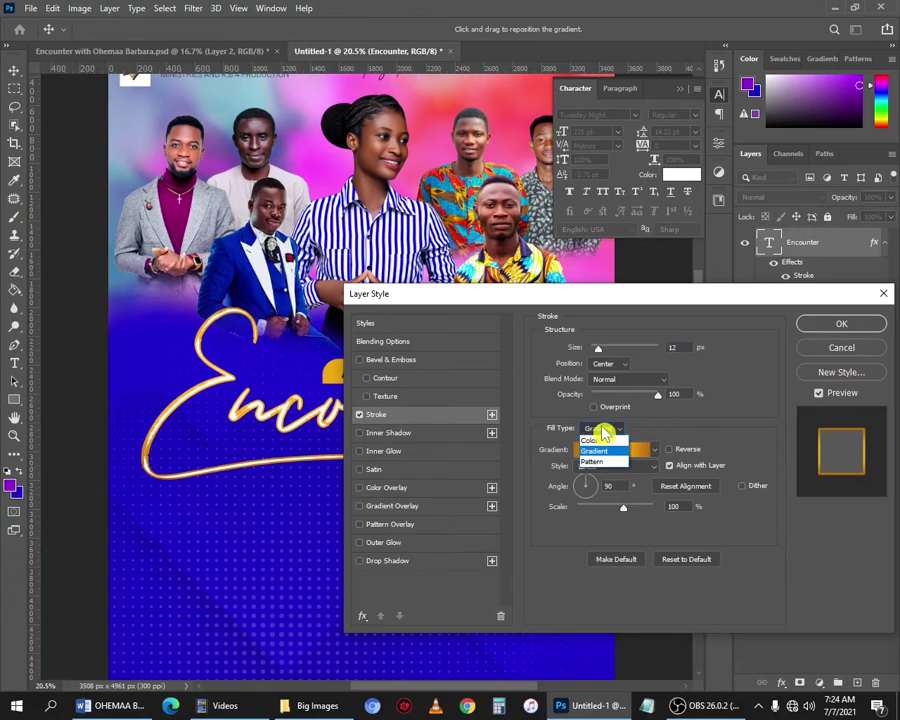
left_click(600, 451)
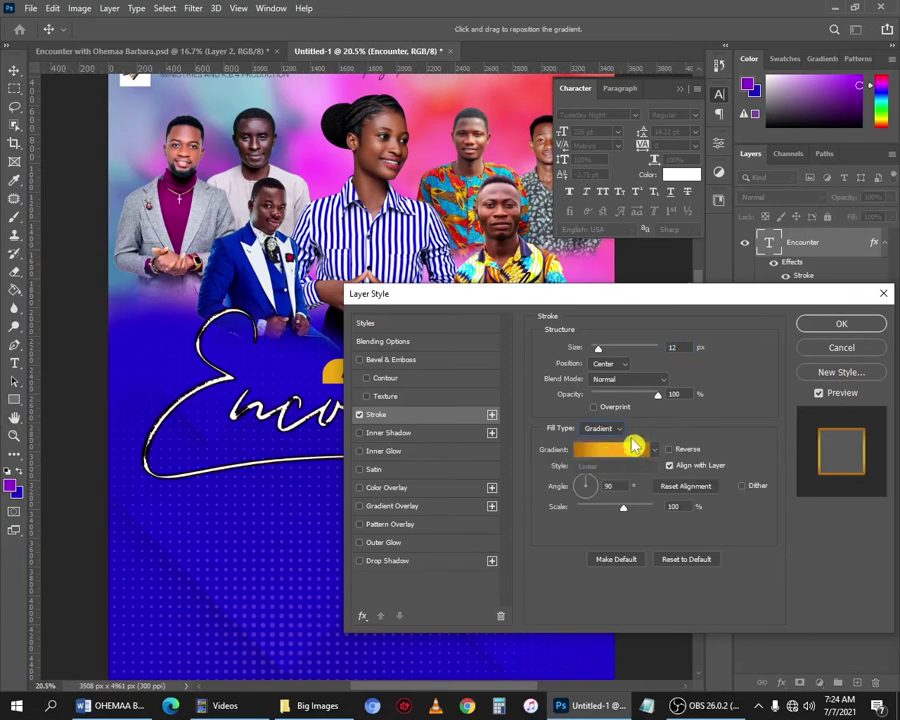
Try purple stops at 13% and 86% on the Encounter stroke gradient, then remove both.
left_click(620, 452)
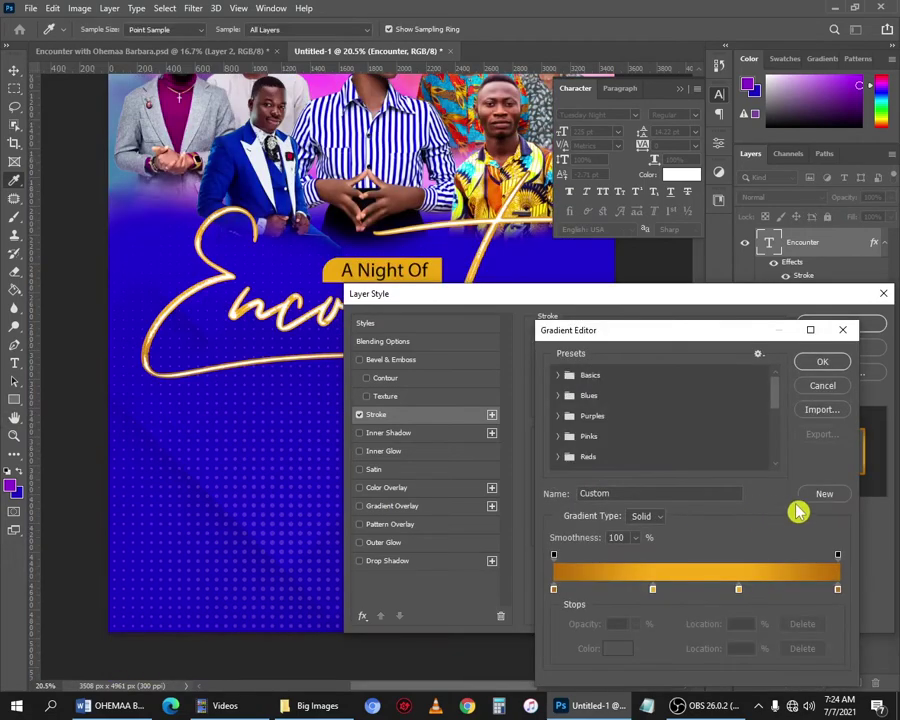
scroll(777, 440, "down", 5)
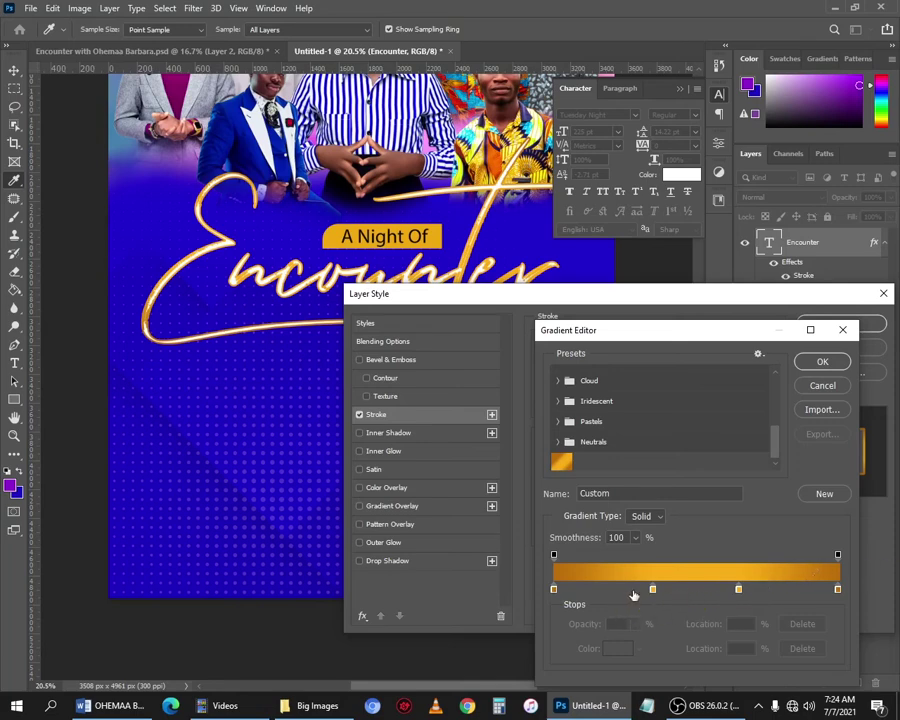
left_click(798, 589)
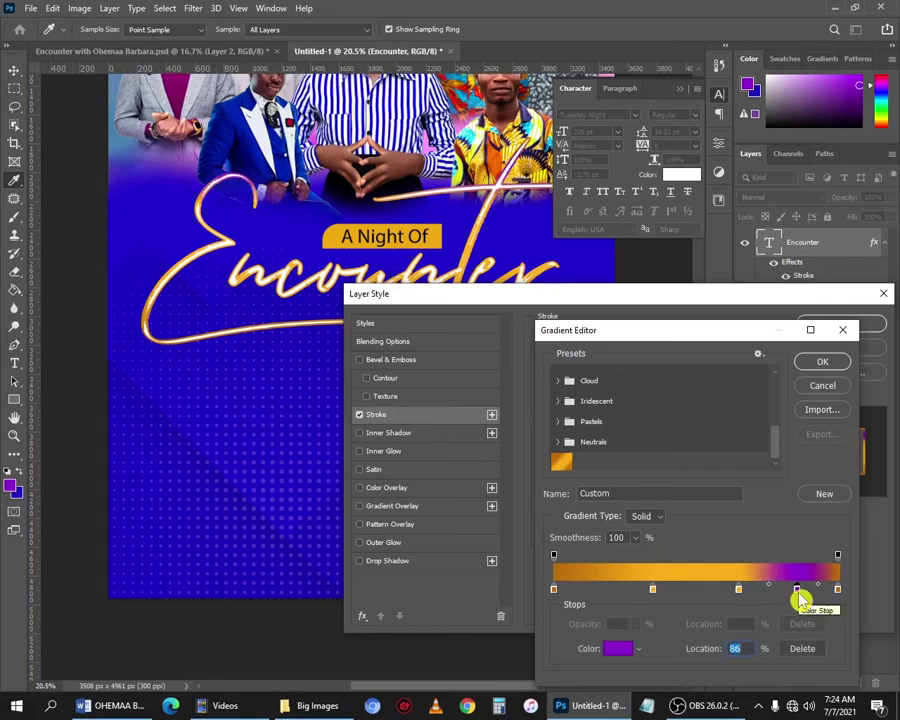
left_click(593, 587)
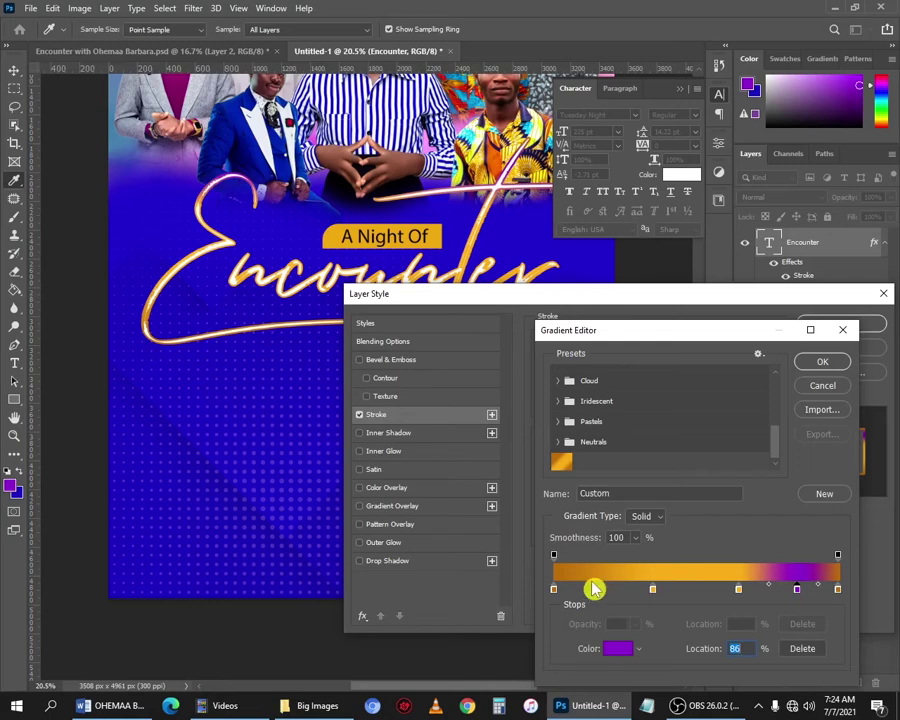
left_click(590, 588)
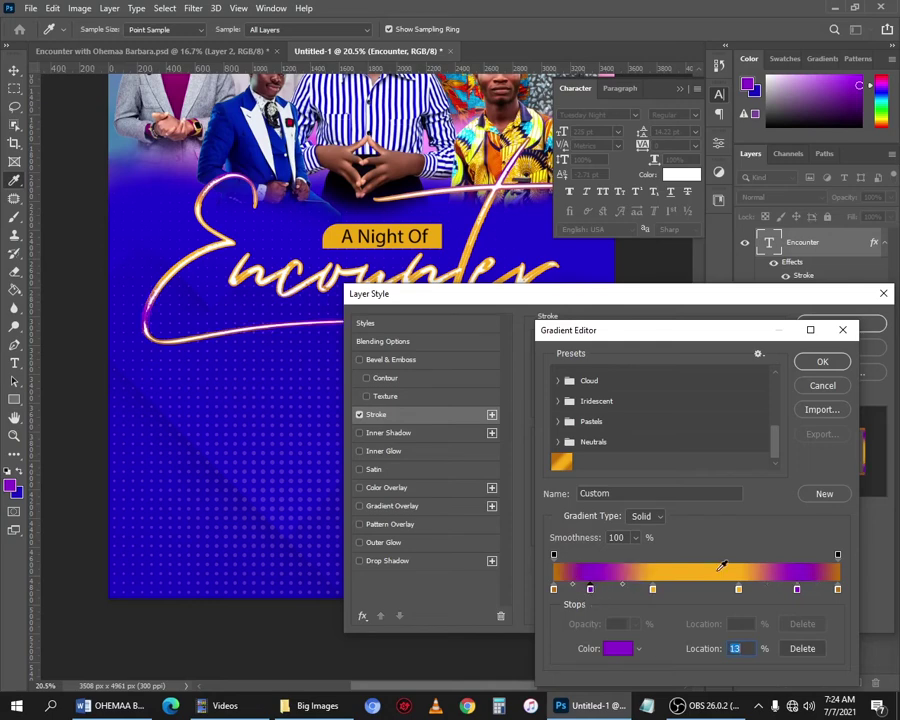
key("Delete")
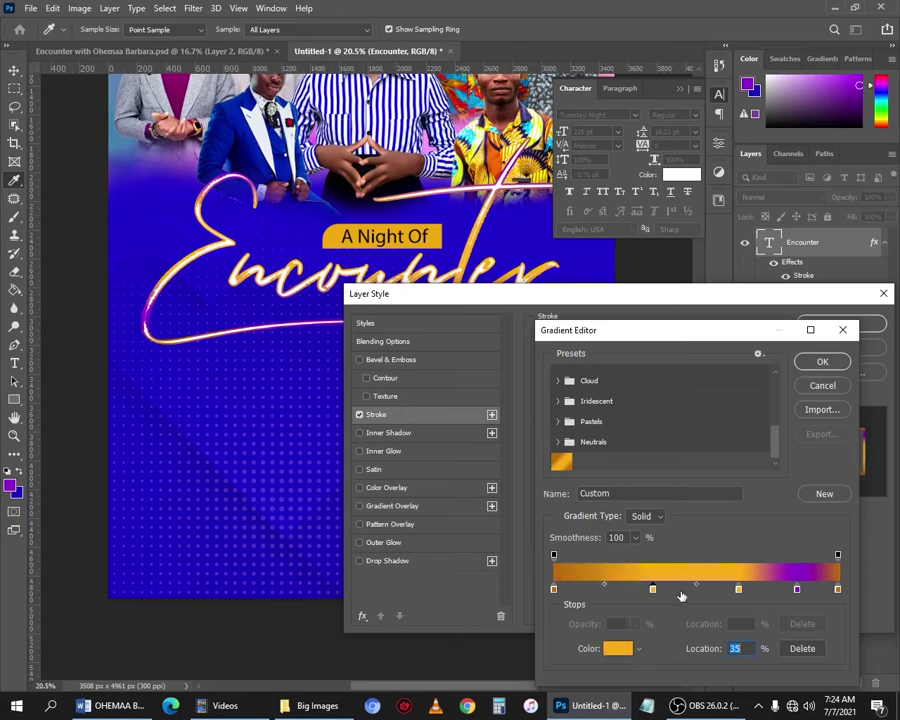
left_click(683, 601)
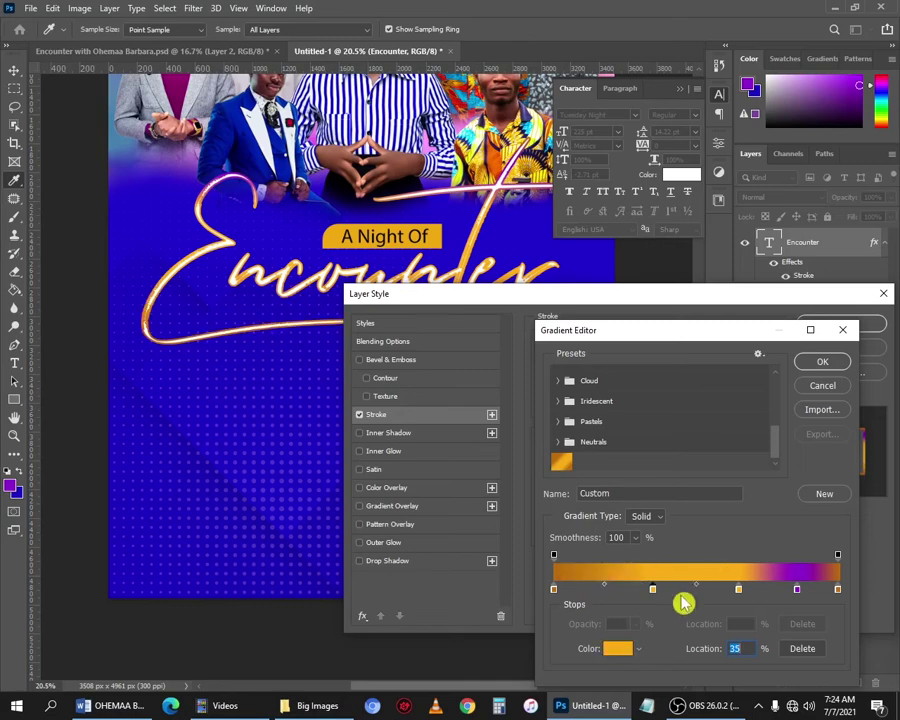
key("ctrl+z")
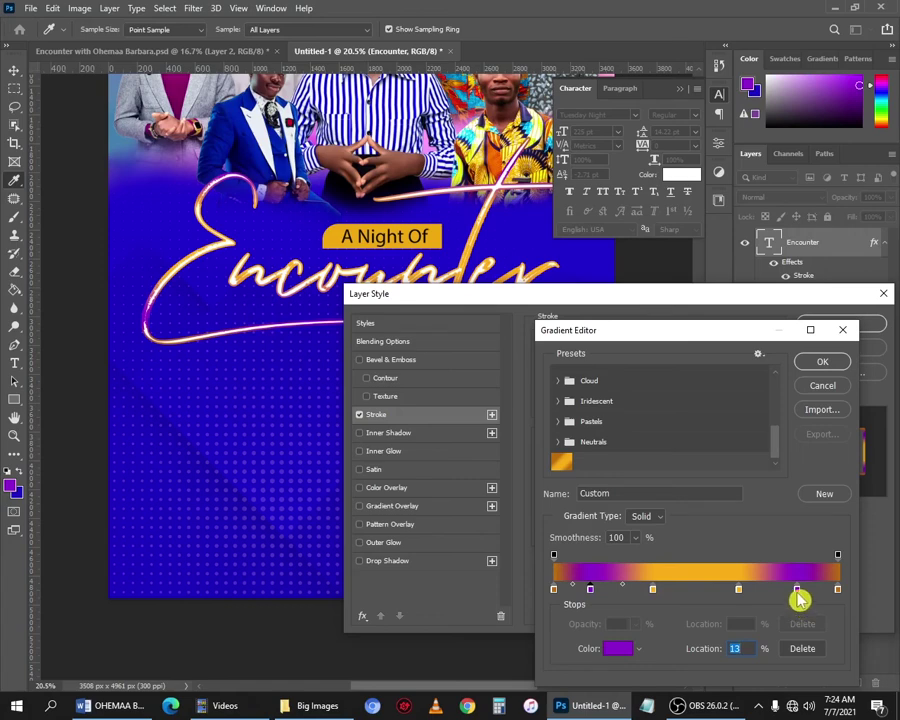
left_click(800, 648)
left_click(589, 590)
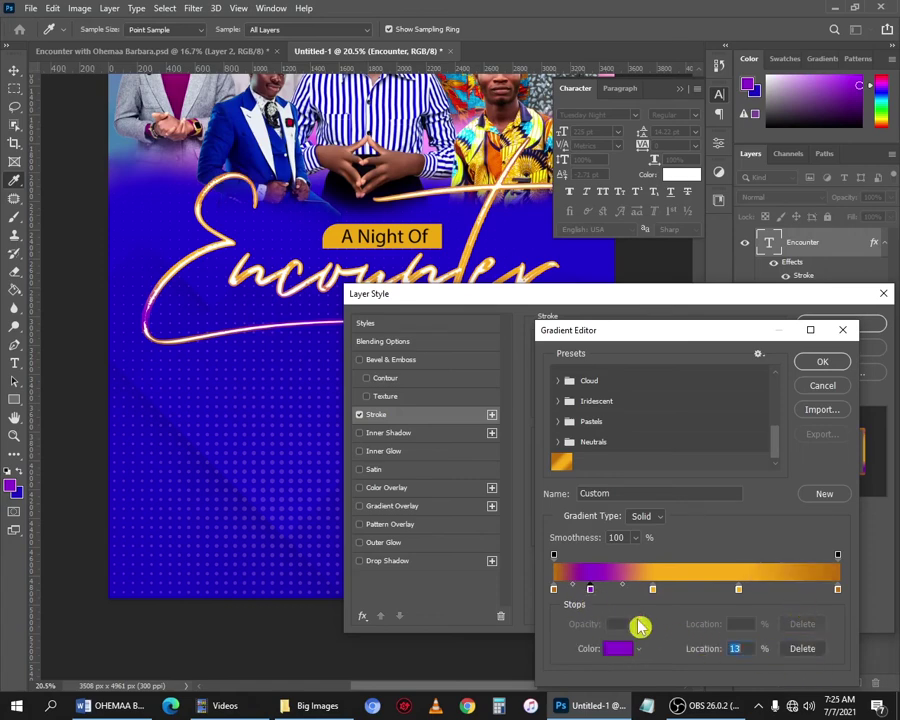
left_click(801, 648)
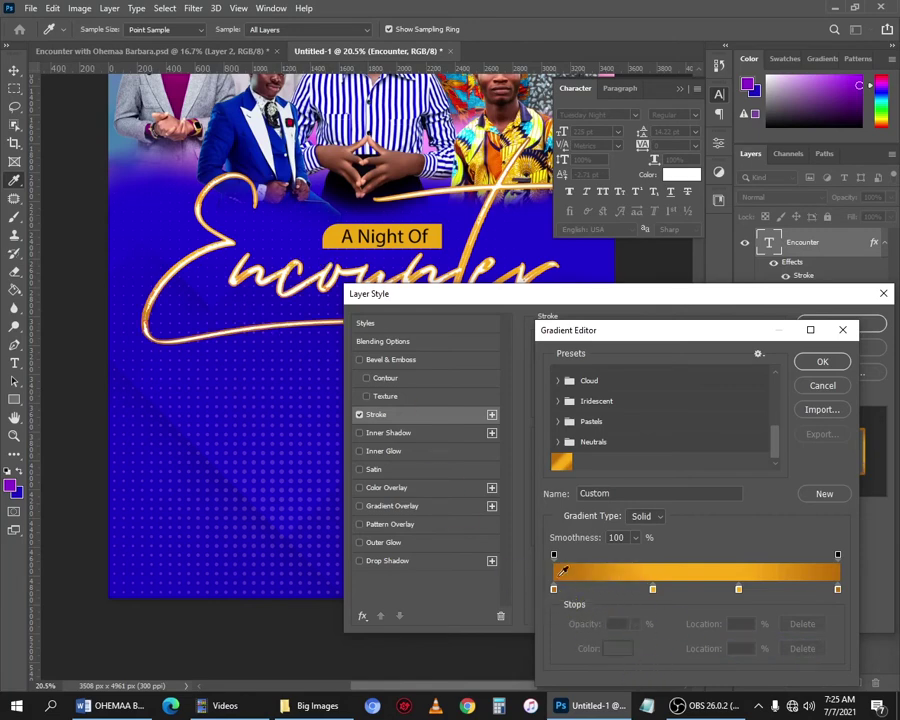
Colour the first gradient stop dark orange and the 35% stop gold.
left_click(554, 589)
left_click(618, 648)
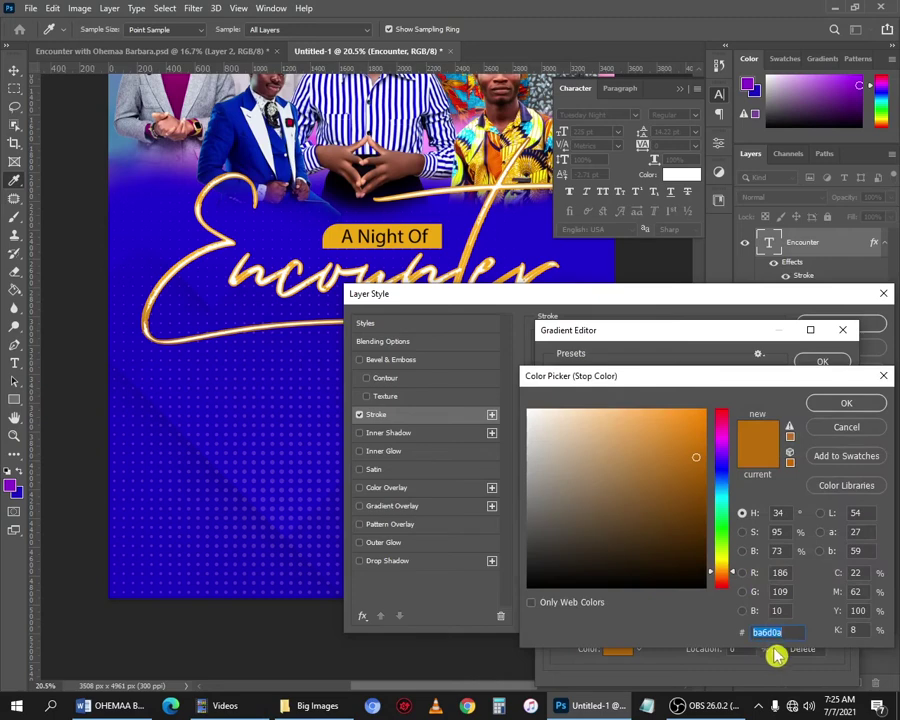
left_click(846, 403)
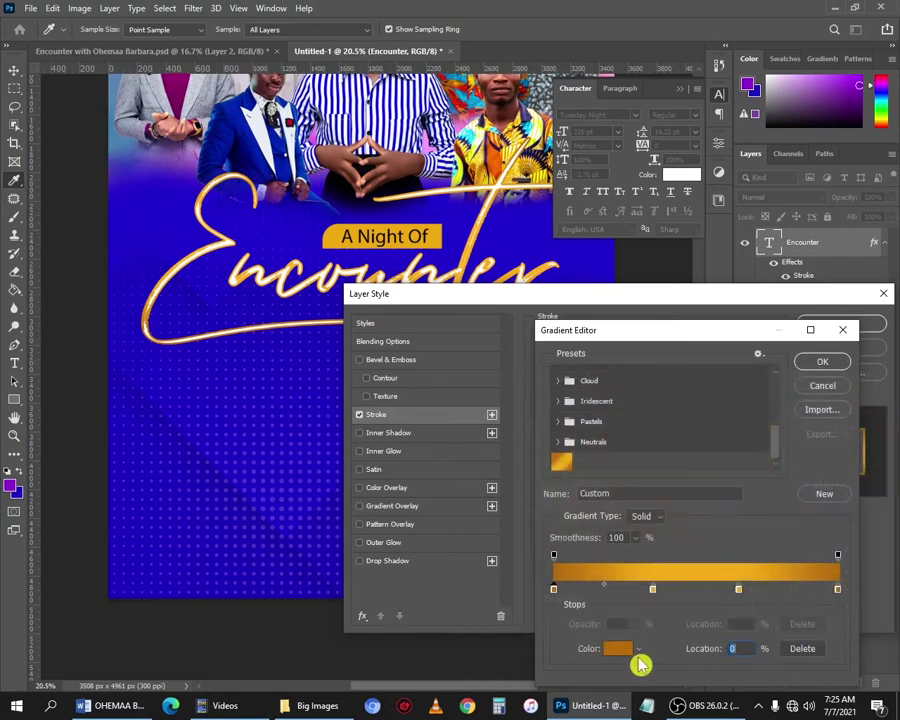
left_click(652, 589)
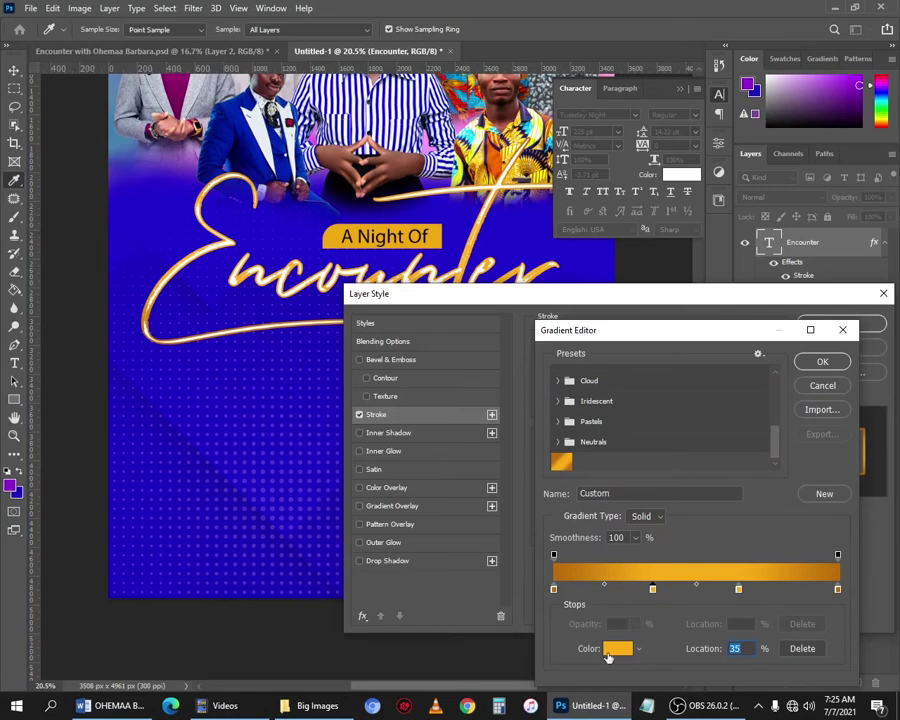
left_click(612, 649)
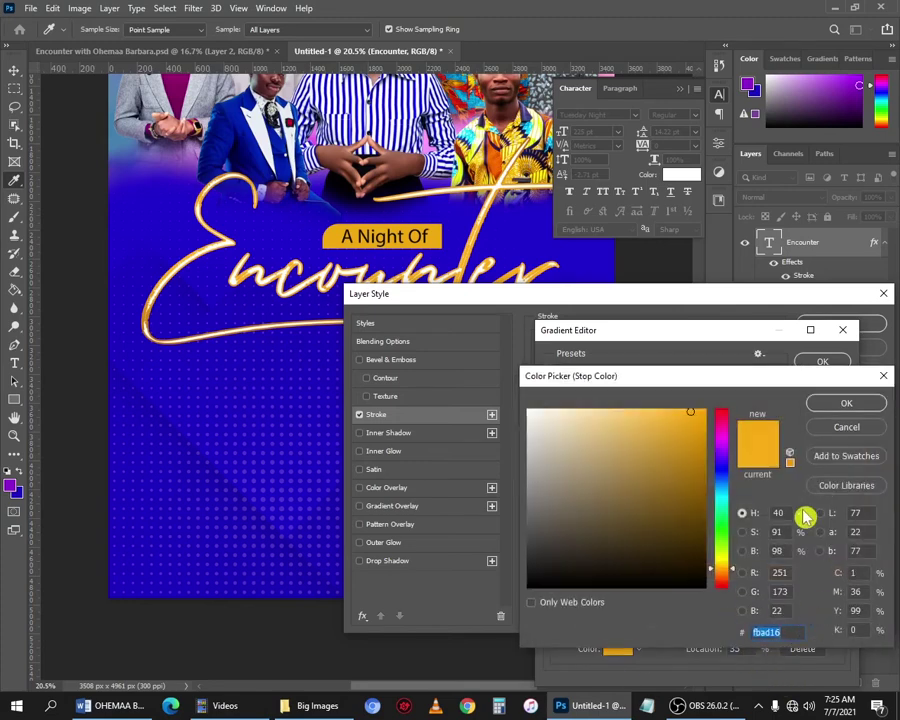
left_click(846, 404)
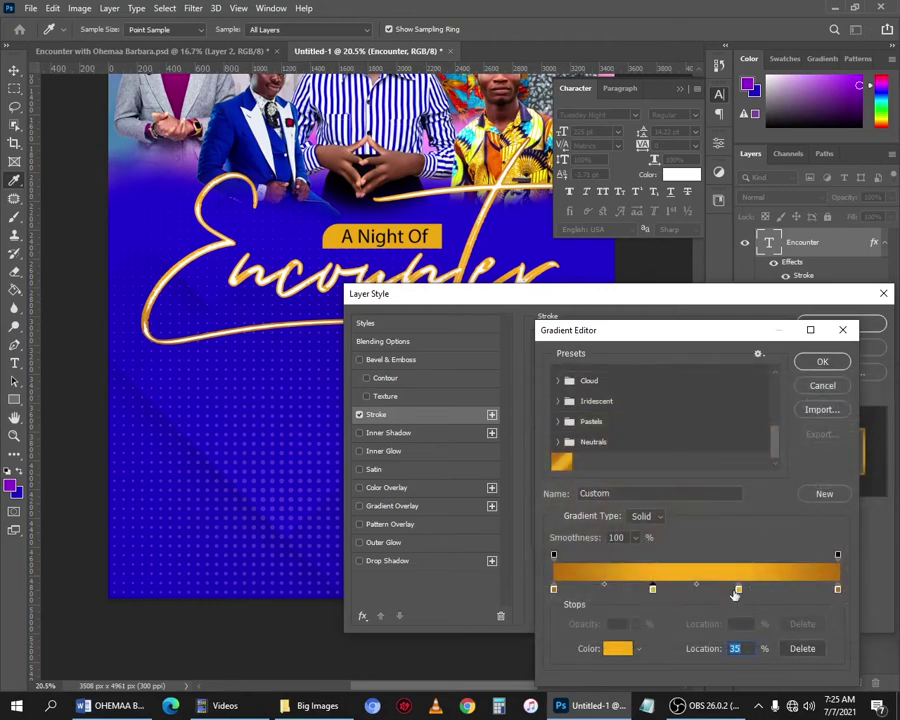
Recolour the 65% and 100% stops in gold shades and accept the gradient.
left_click(738, 590)
left_click(618, 650)
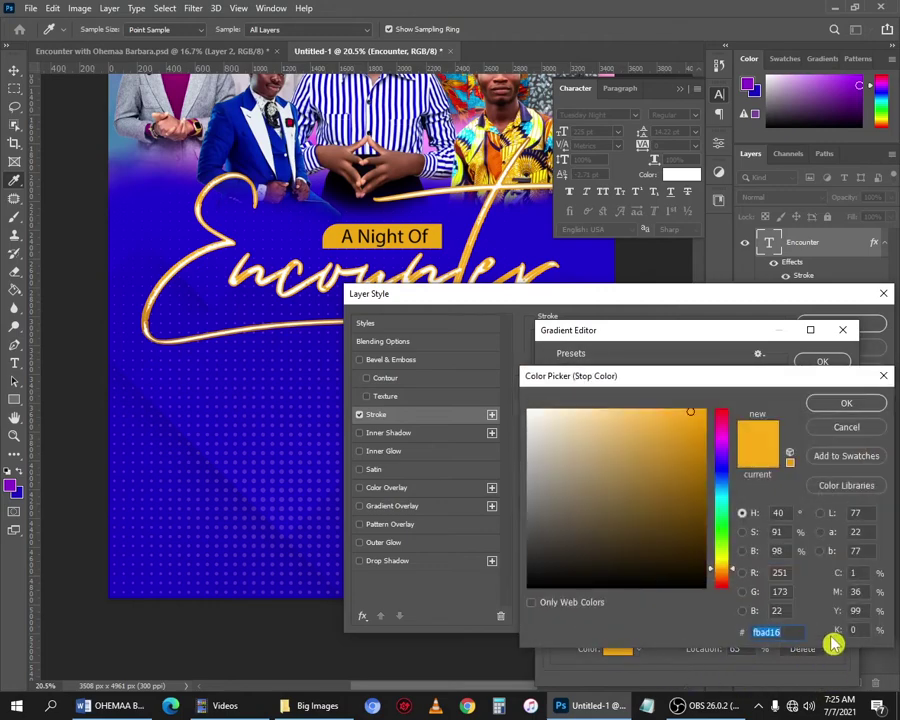
left_click(846, 404)
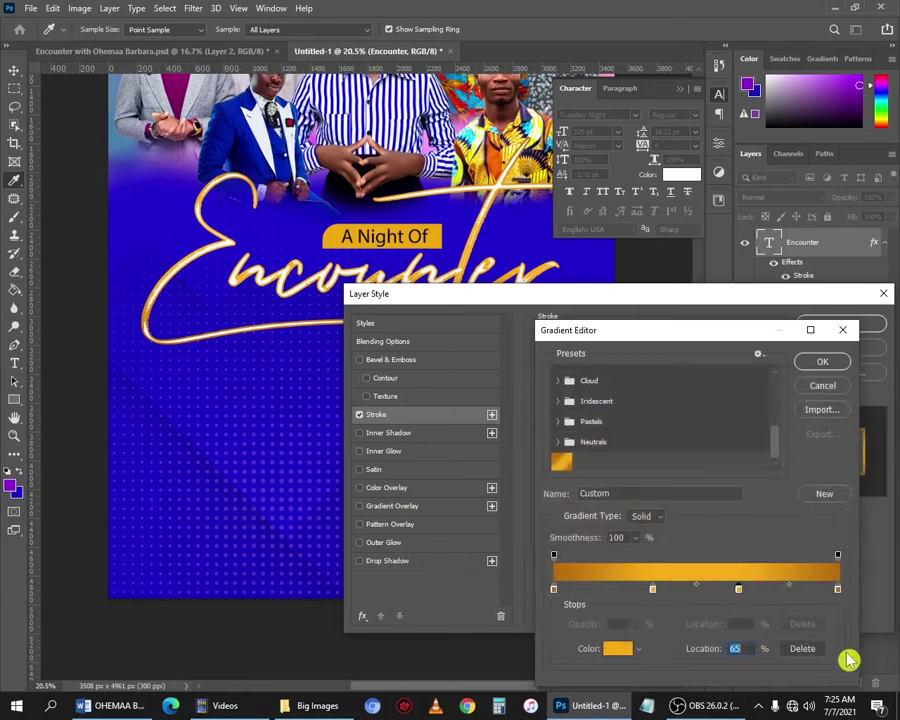
left_click(838, 590)
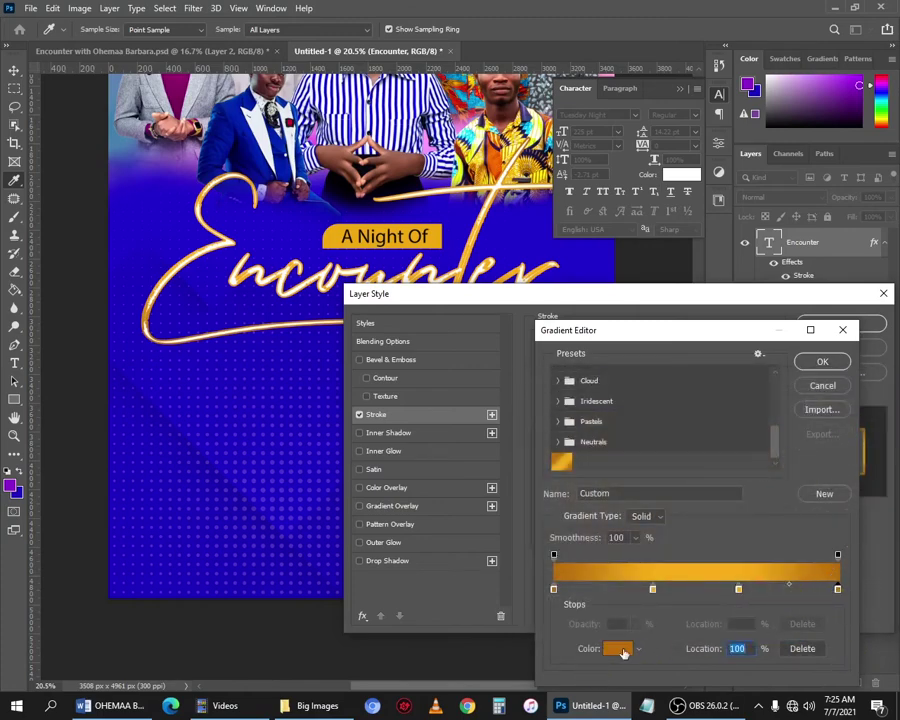
left_click(620, 648)
left_click(844, 404)
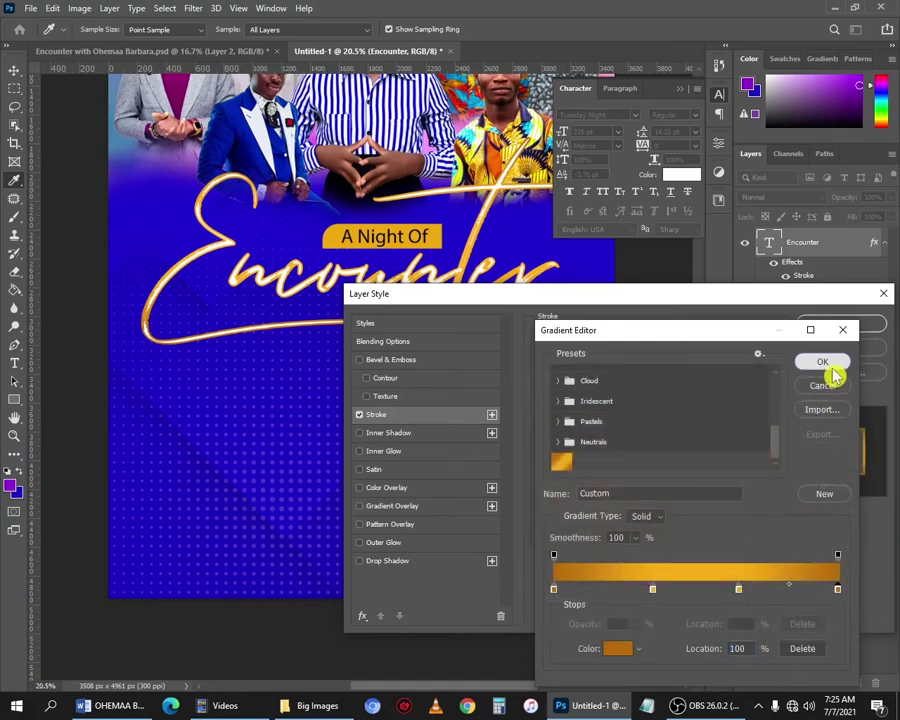
left_click(834, 365)
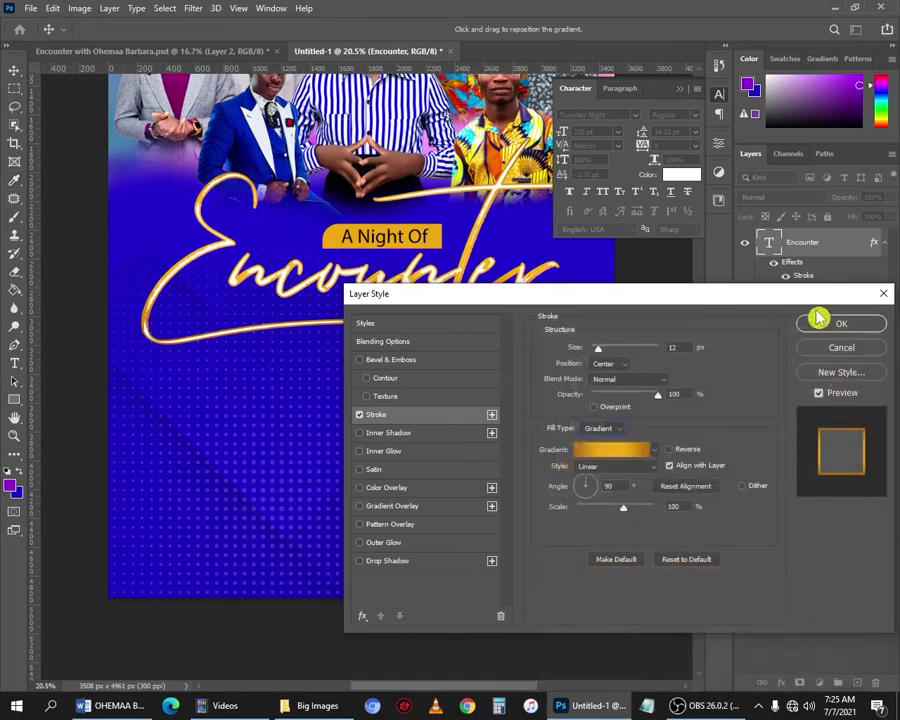
Apply the gold gradient stroke to the Encounter title and deselect it.
left_click(834, 340)
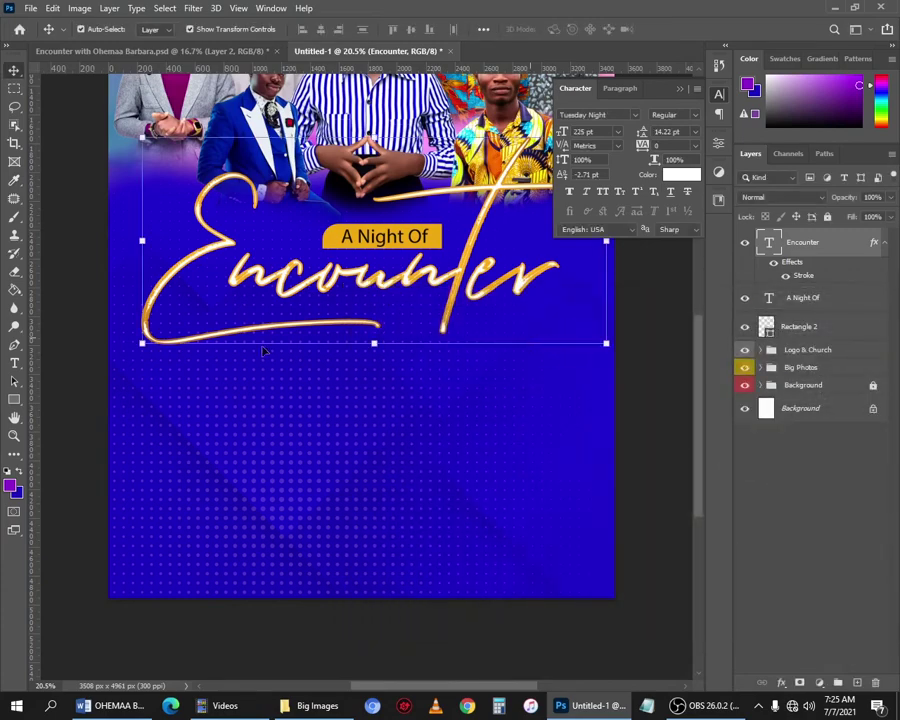
scroll(293, 362, "up", 1)
scroll(293, 362, "up", 2)
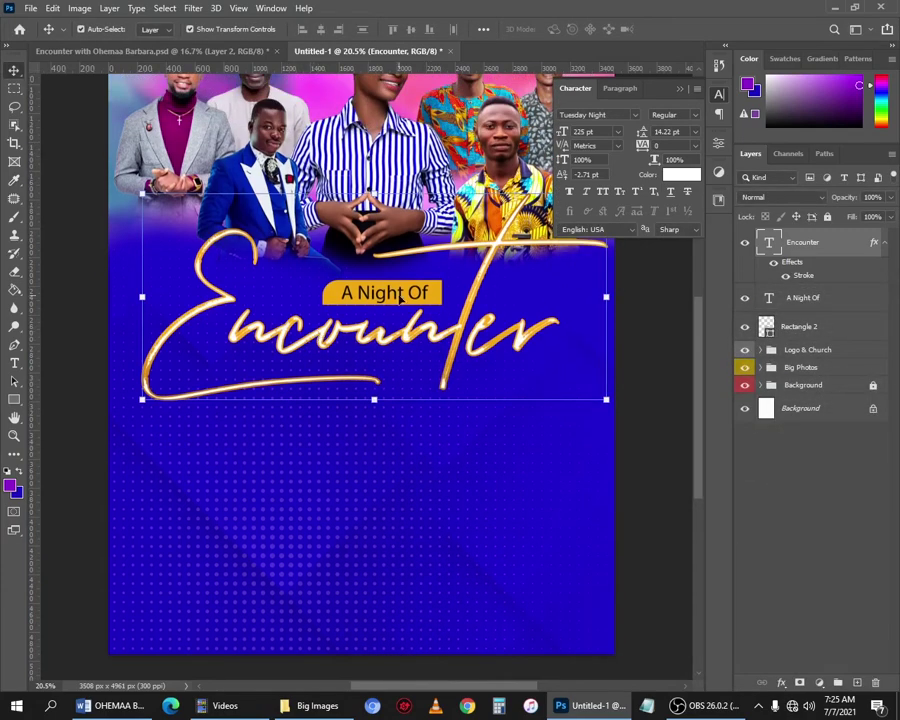
scroll(400, 298, "down", 4)
scroll(401, 313, "up", 3)
left_click(408, 560)
left_click_drag(408, 561, 411, 502)
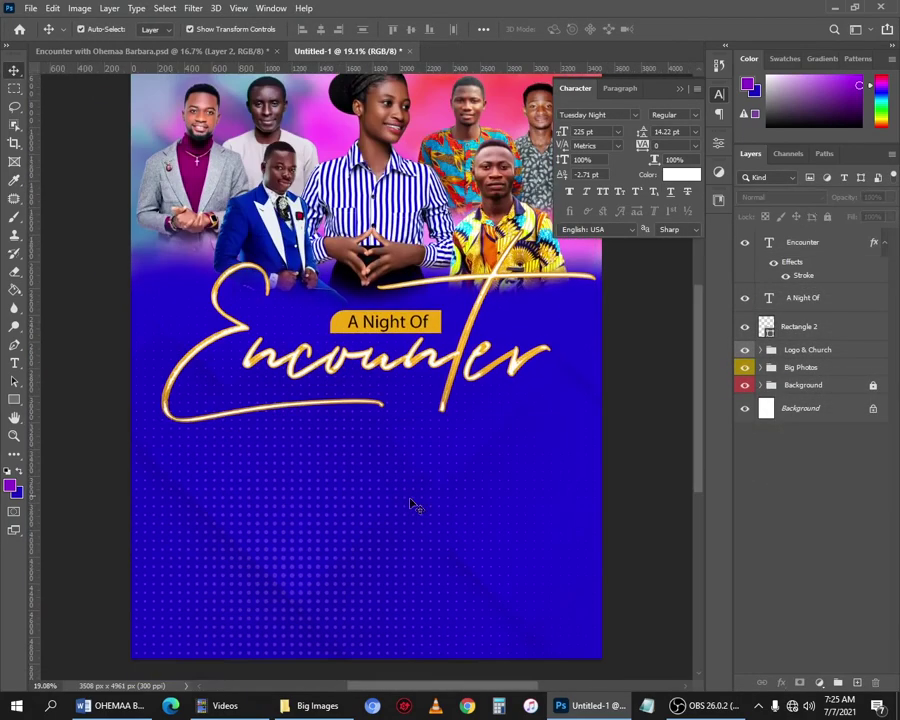
Add the script word 'with' at 50 pt below the Encounter title.
key("t")
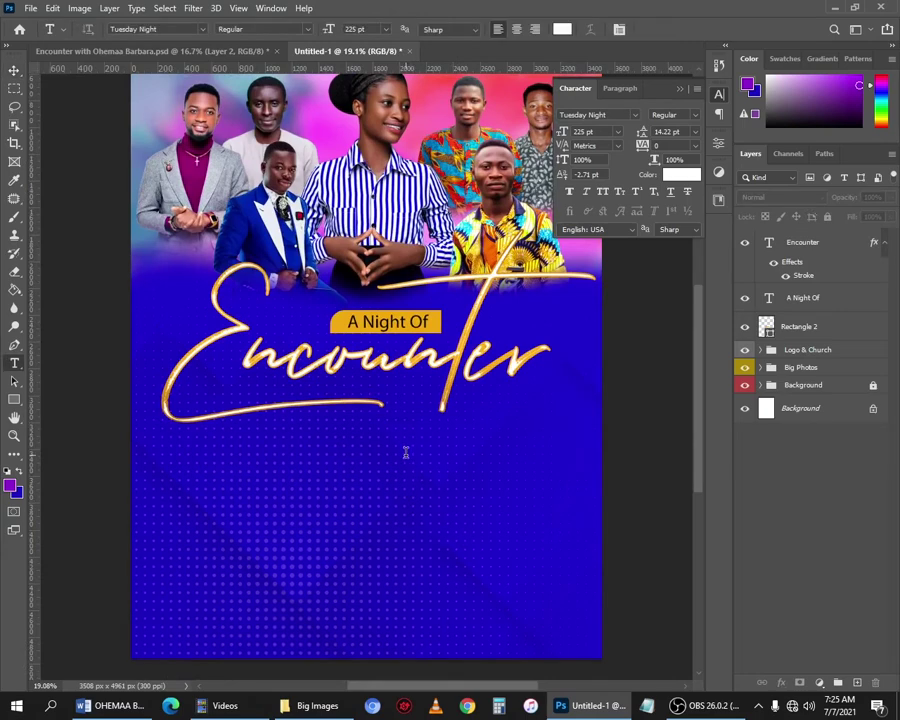
left_click(361, 474)
left_click(670, 30)
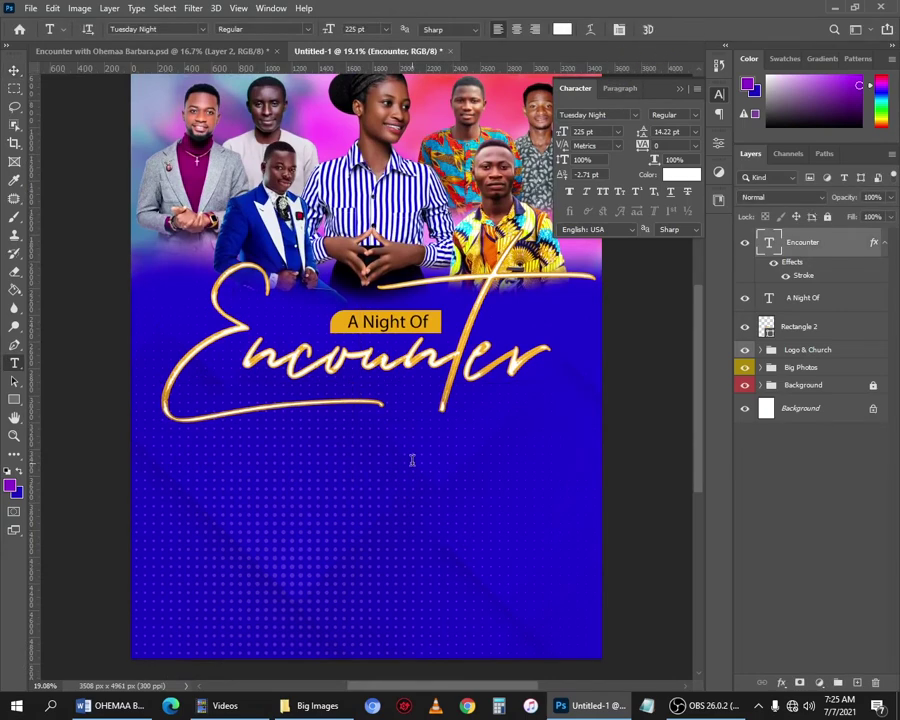
left_click(345, 508)
type("with")
key("ctrl+a")
left_click_drag(580, 132, 457, 149)
type("50")
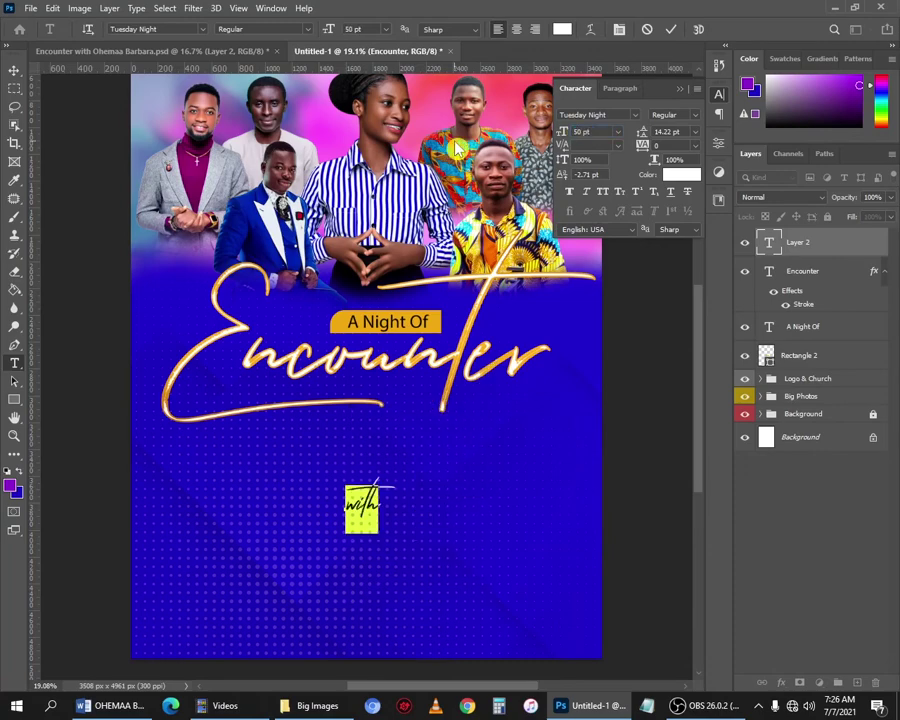
left_click(136, 326)
Move 'with' up under Encounter and enlarge it to about 60 pt.
key("v")
left_click_drag(384, 492, 424, 410)
key("ctrl+t")
left_click_drag(430, 436, 448, 442)
key("Return")
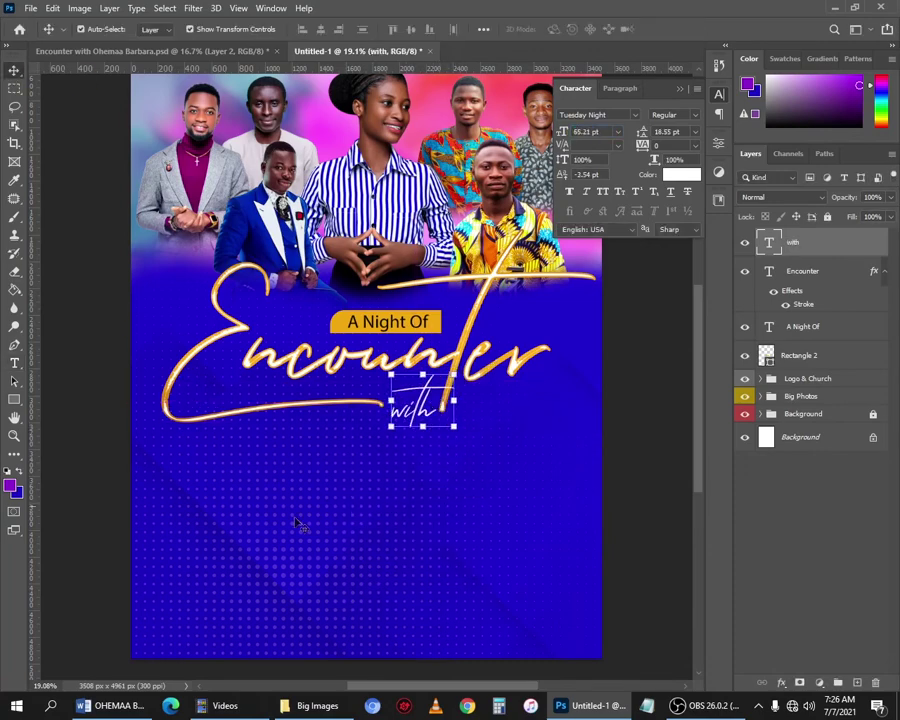
Add a new text layer in Akagi Pro Medium with the speaker's name in capitals.
key("t")
left_click(303, 490)
left_click(671, 30)
left_click(311, 537)
left_click(612, 115)
type("aka")
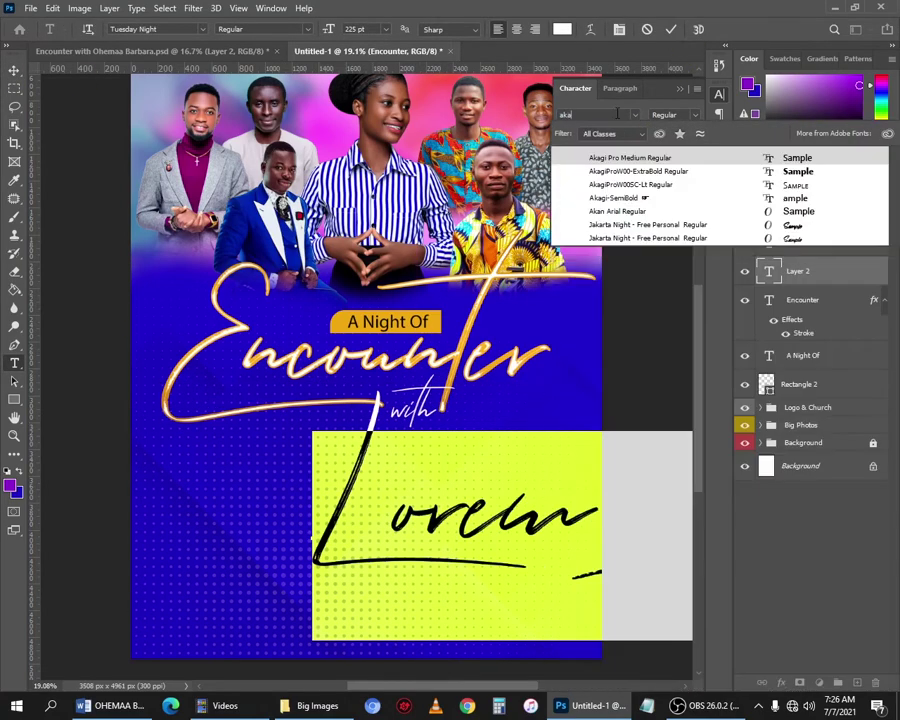
left_click(615, 159)
left_click_drag(602, 132, 432, 133)
type("80")
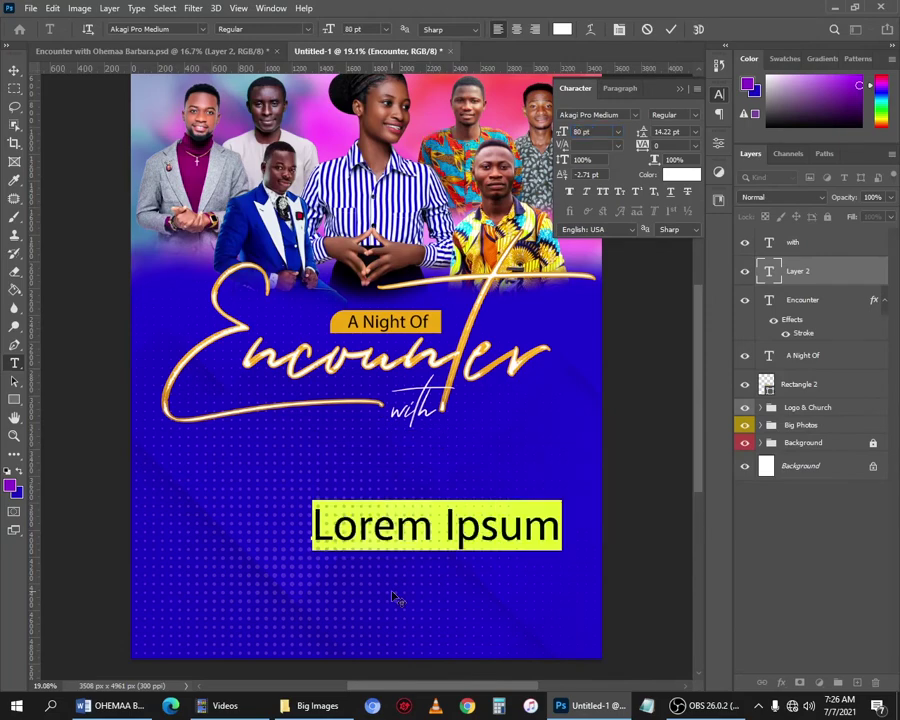
key("ctrl+Return")
Move the name under 'with', shrink it to about 47.69 pt and centre it.
key("v")
left_click_drag(460, 522, 384, 434)
left_click_drag(593, 467, 455, 428)
left_click_drag(387, 430, 466, 432)
key("Return")
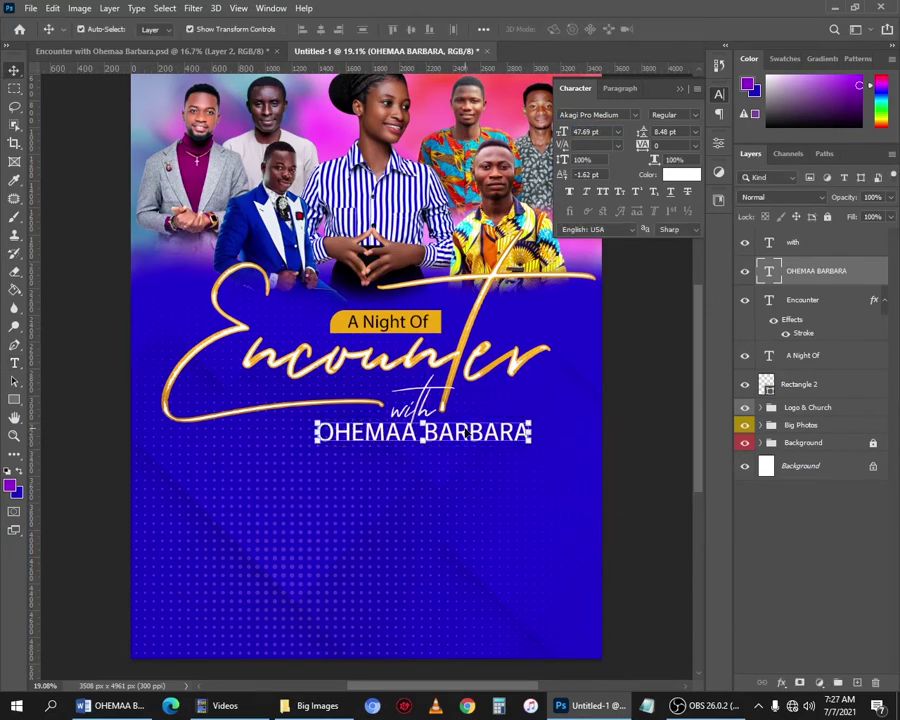
Colour the speaker's name gold (#efa80f), sampled from the A Night Of box.
left_click(681, 174)
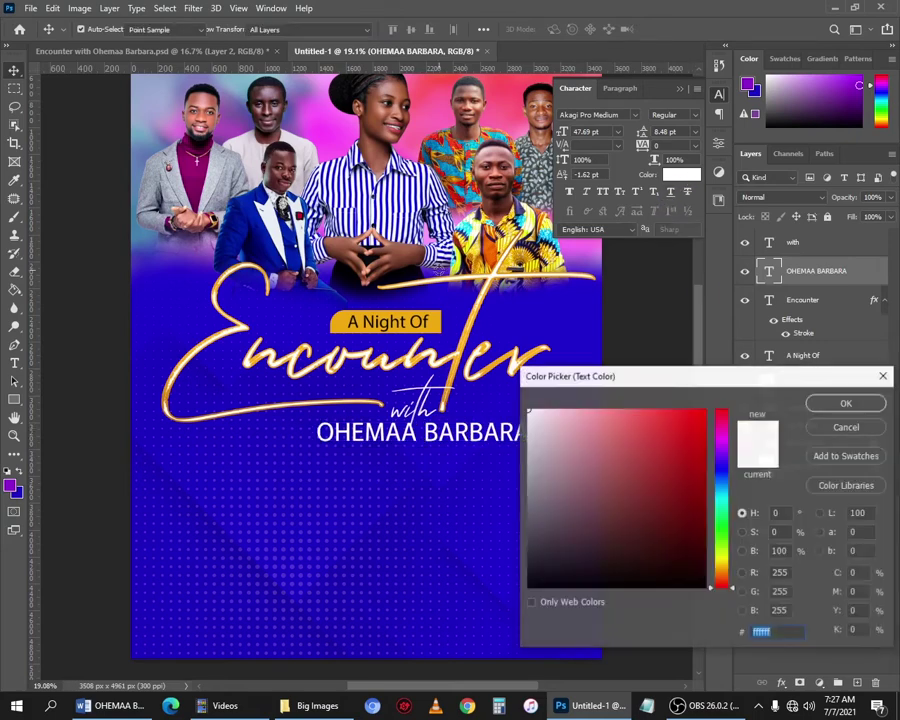
left_click(334, 325)
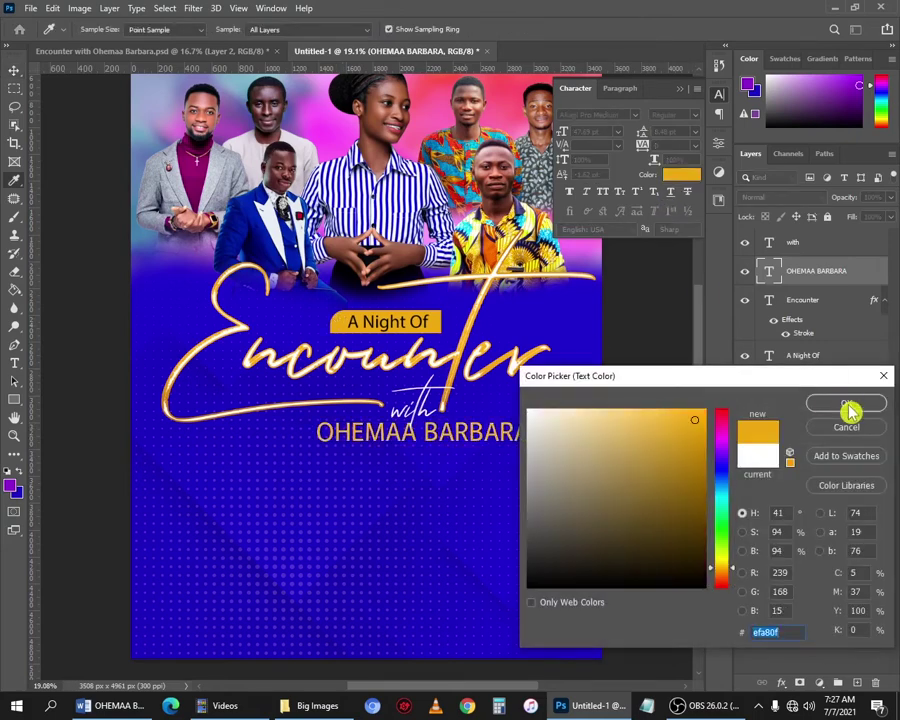
left_click(846, 404)
Select the name, 'with' and Encounter layers together.
left_click(464, 431)
left_click(439, 390, "shift")
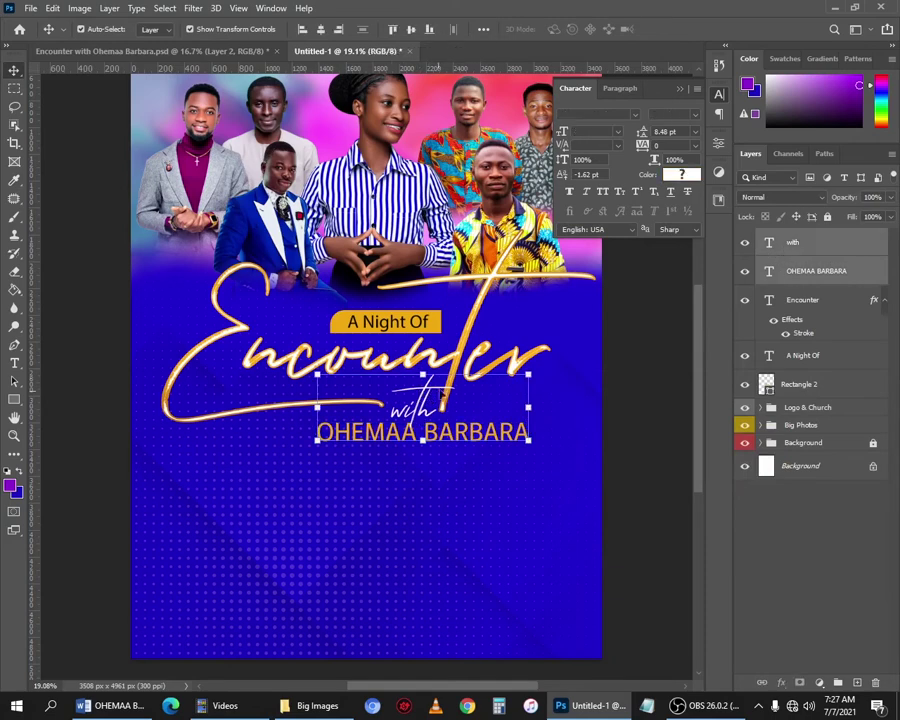
left_click(277, 368, "shift")
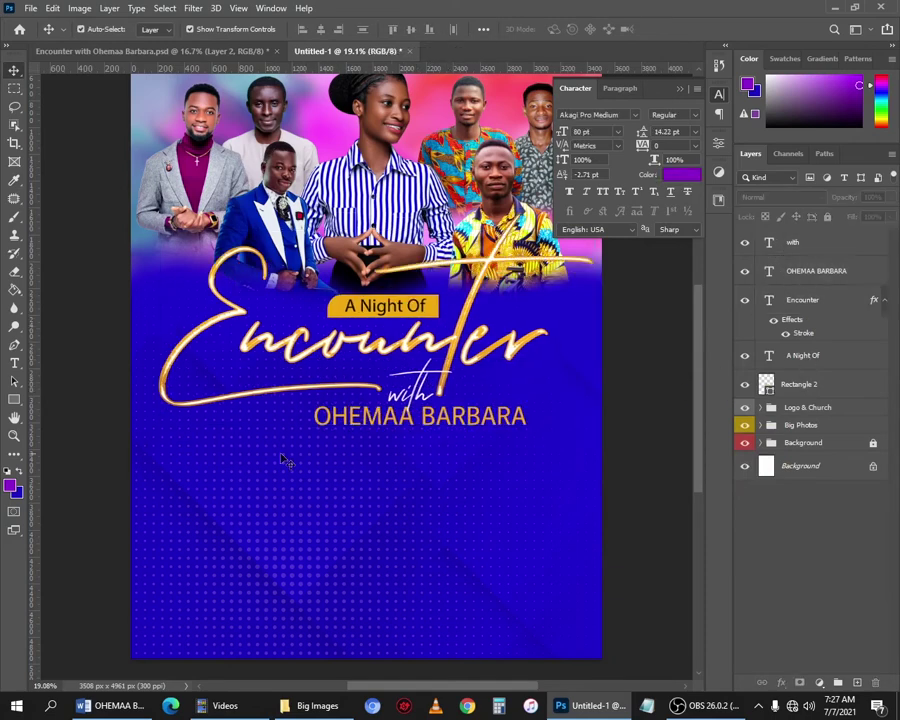
left_click(14, 404)
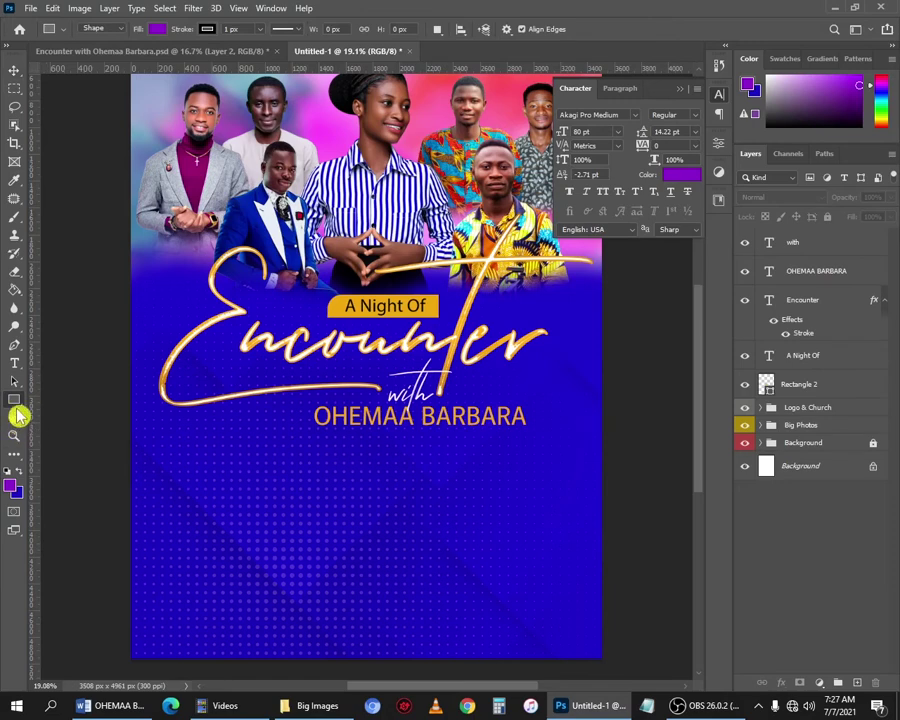
Draw a wide rectangle below the speaker's name with no fill and a white 3 px outline.
right_click(20, 404)
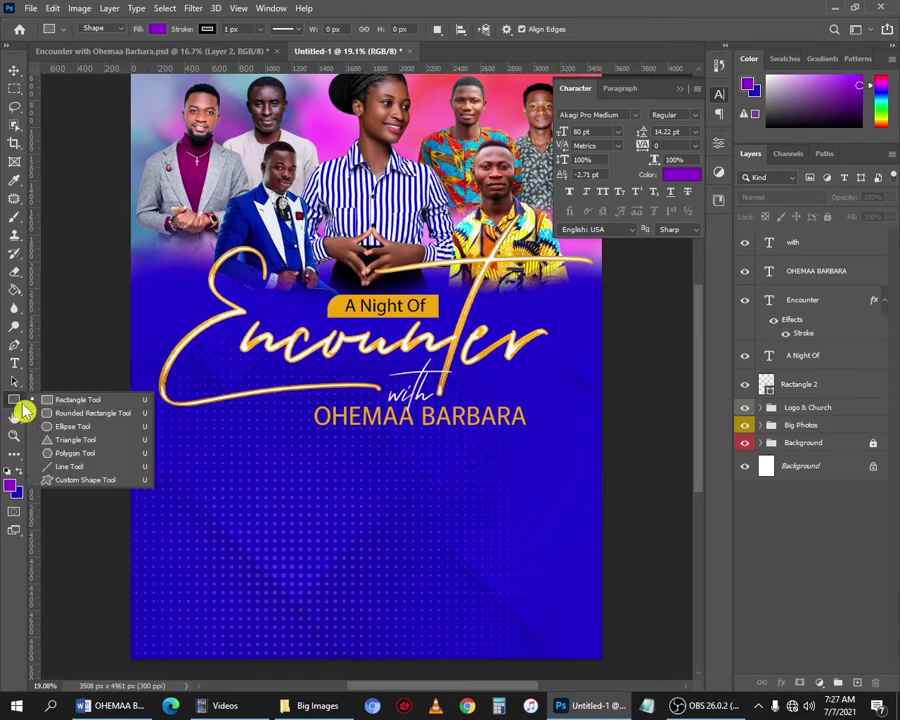
left_click(115, 400)
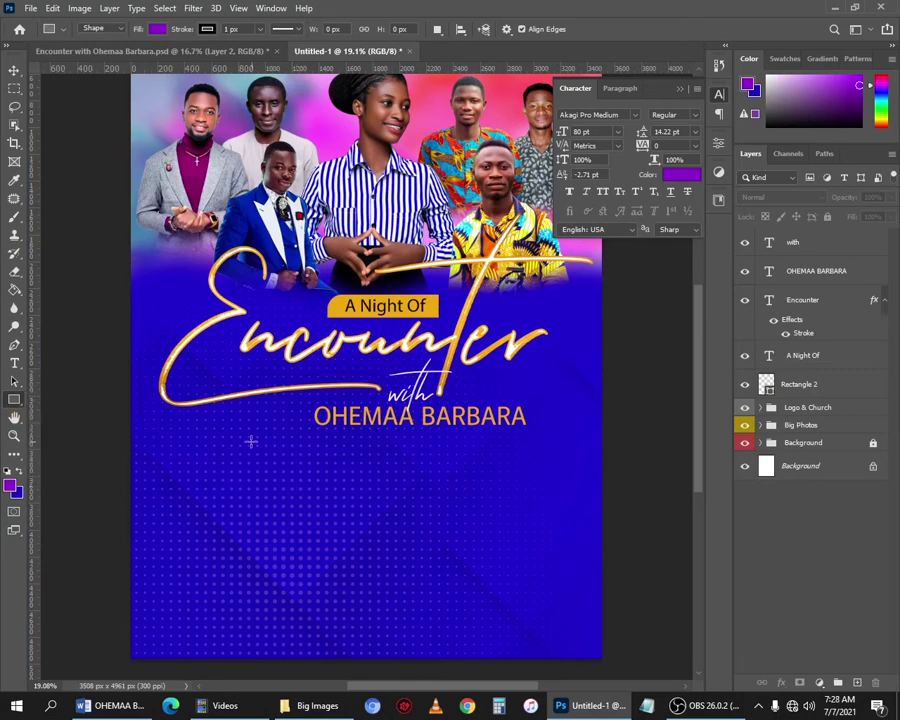
left_click_drag(230, 441, 500, 468)
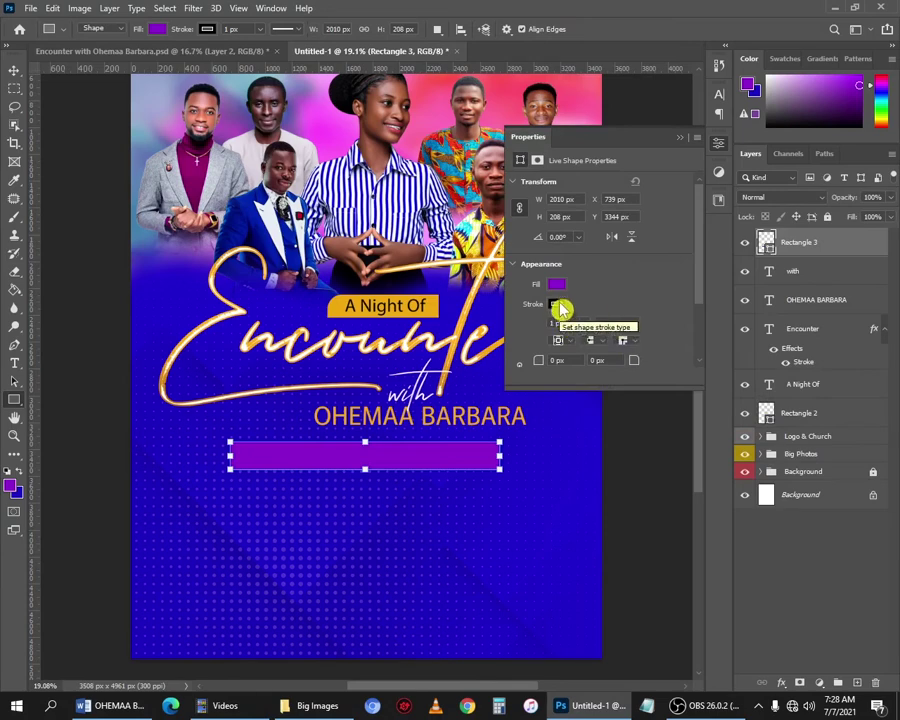
left_click(562, 292)
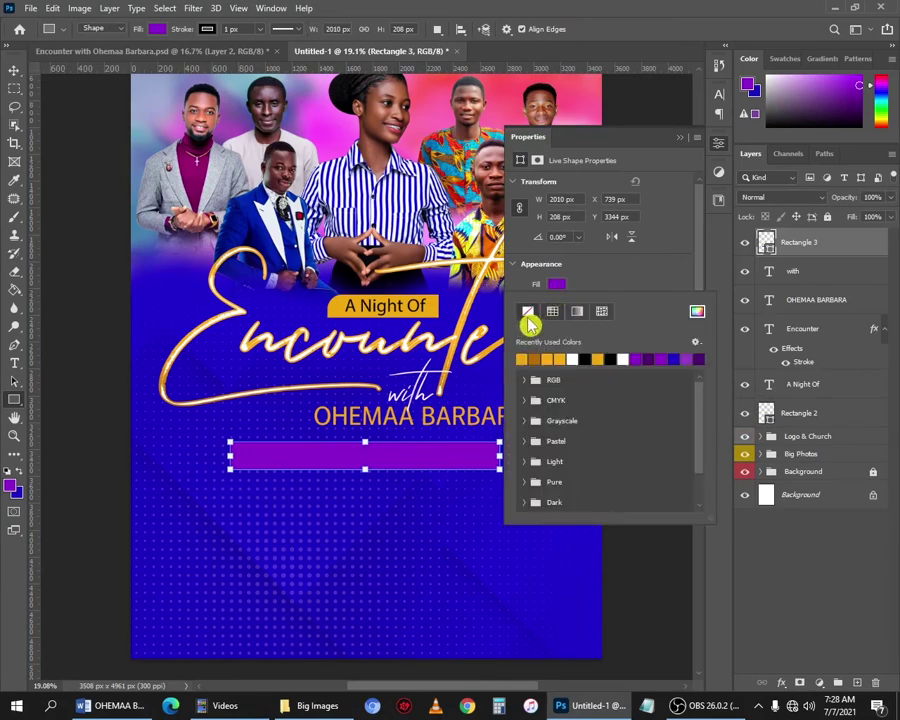
left_click(527, 316)
left_click(556, 304)
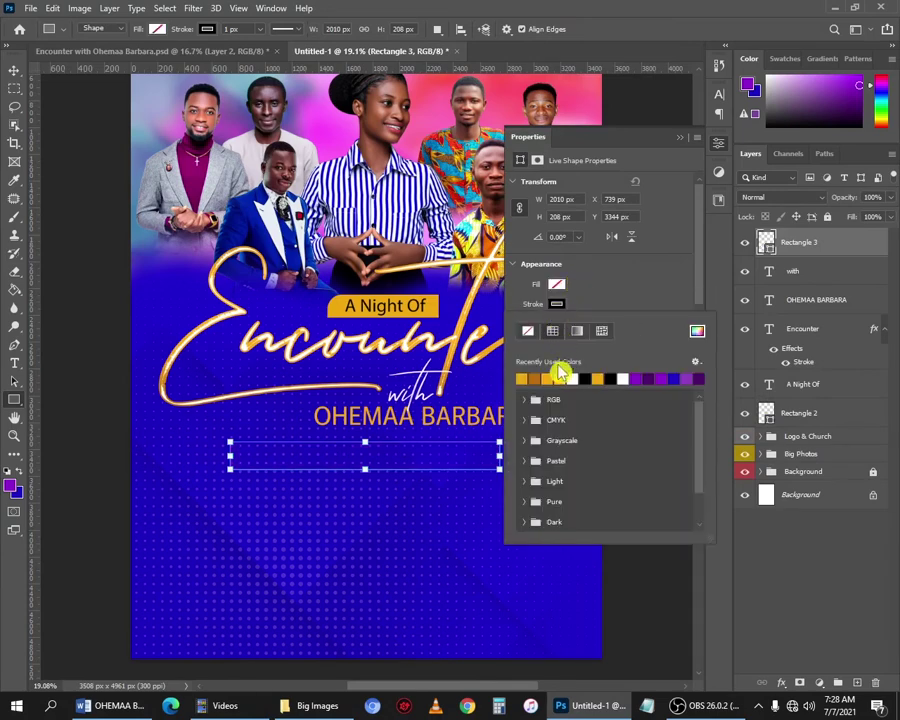
left_click(573, 378)
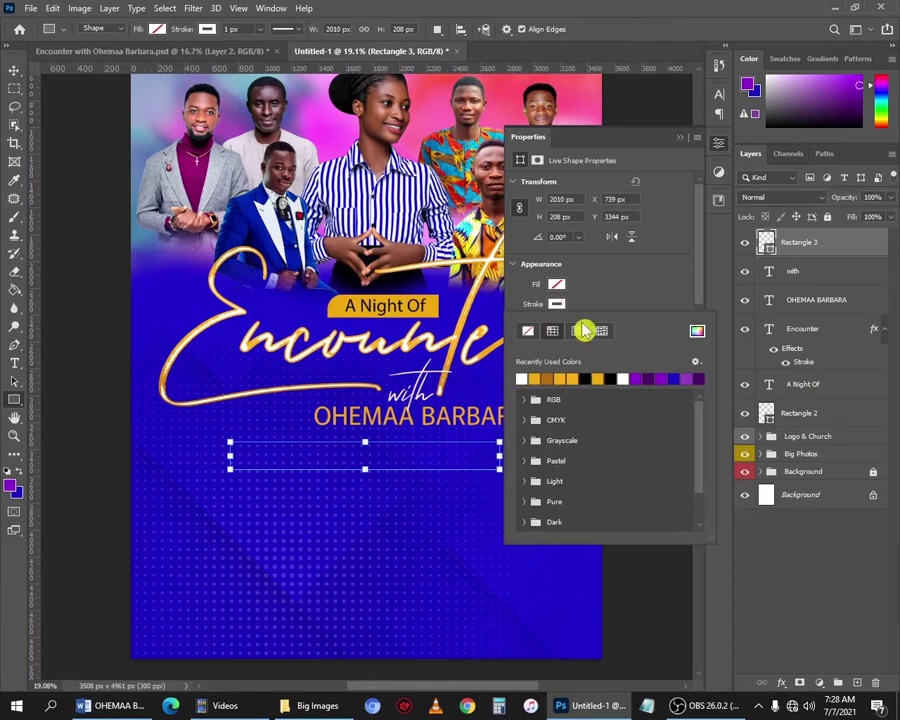
left_click(600, 317)
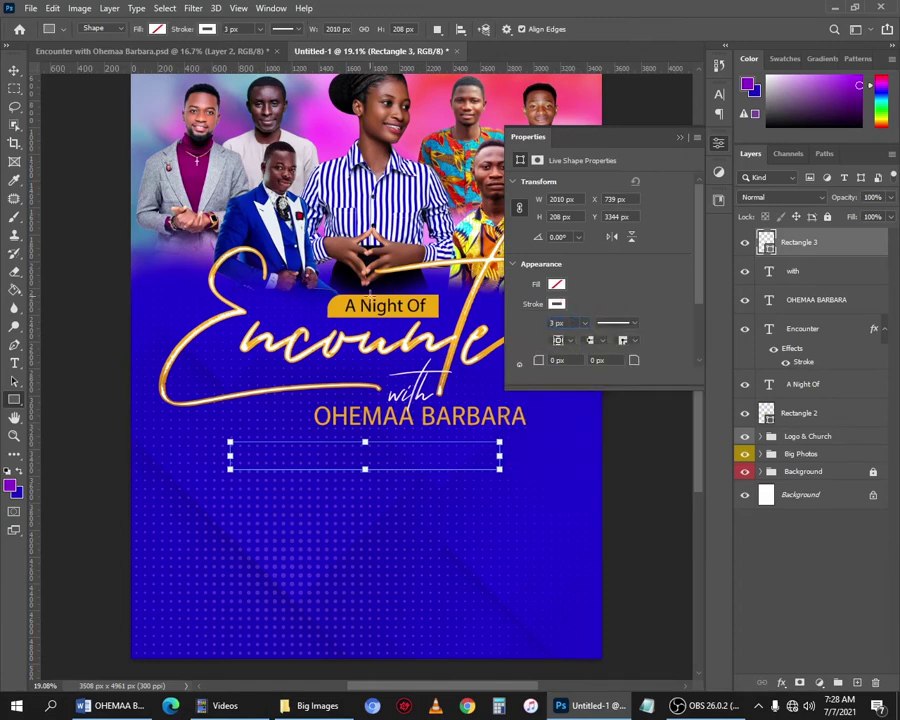
Deselect the rectangle, then reselect the Rectangle 3 layer in the Layers panel.
left_click(14, 70)
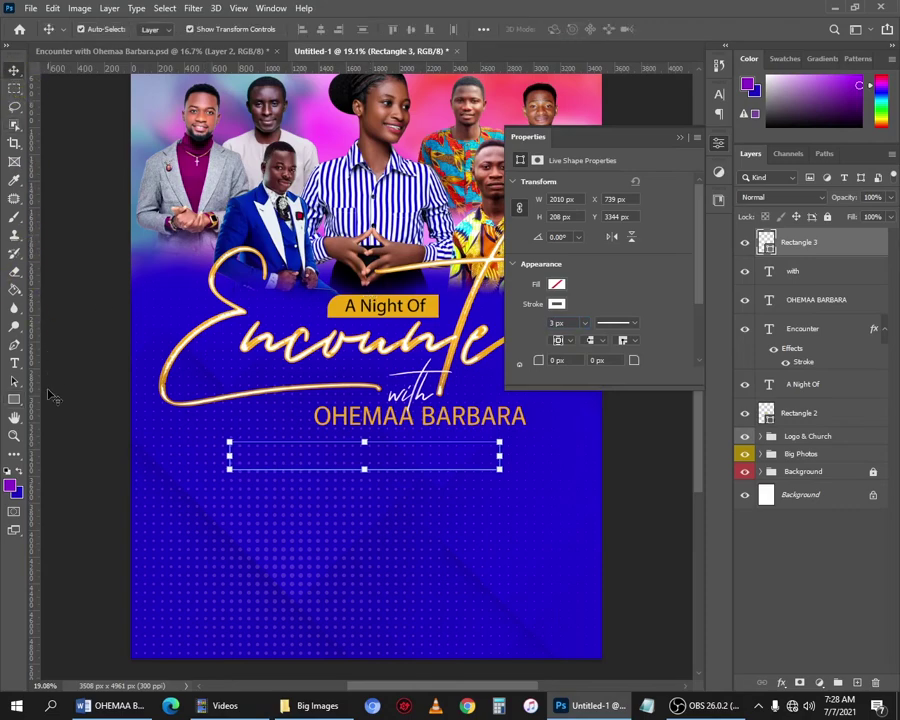
left_click(52, 394)
scroll(306, 448, "up", 2)
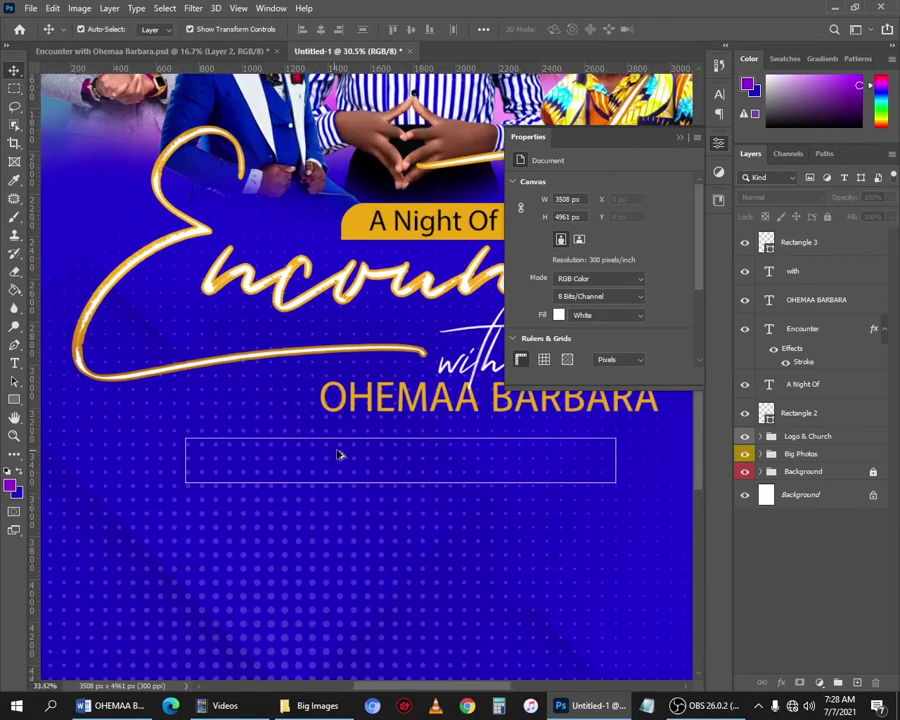
scroll(340, 450, "up", 3)
scroll(343, 447, "down", 4)
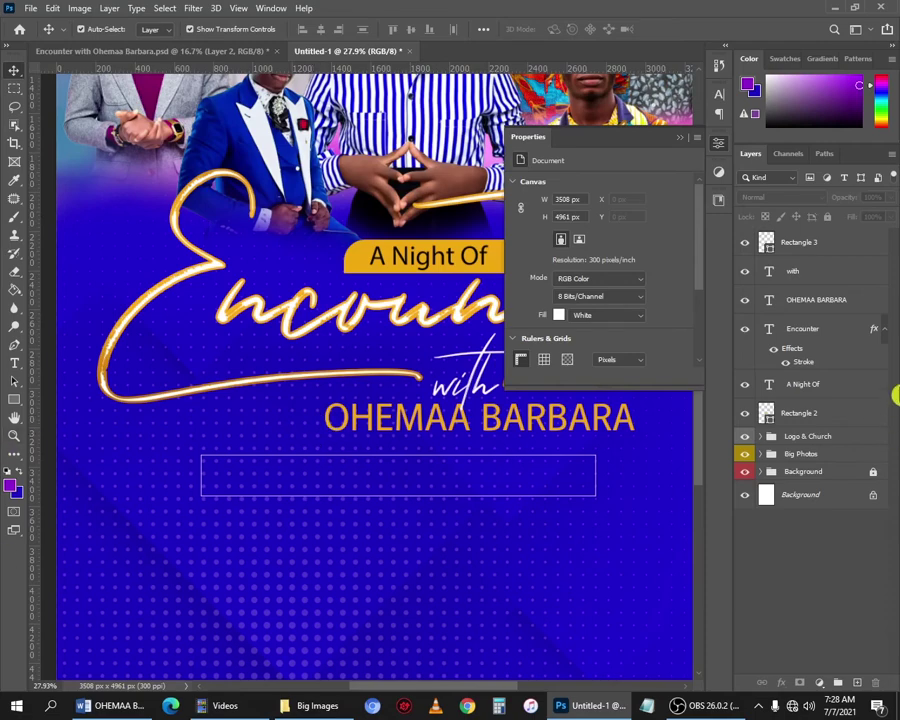
left_click(799, 245)
scroll(483, 465, "up", 3)
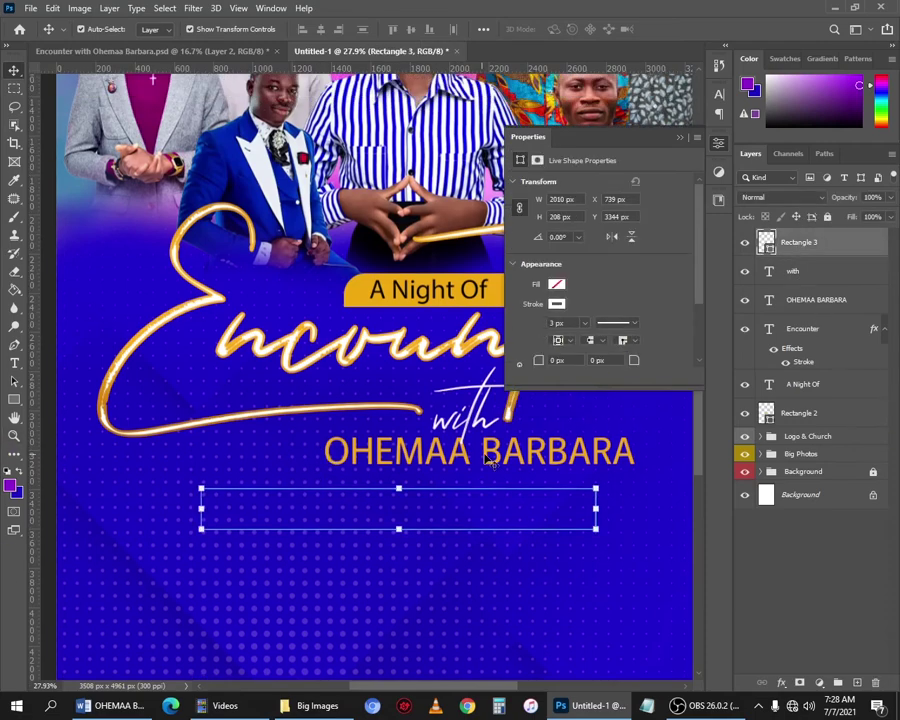
scroll(483, 465, "up", 1)
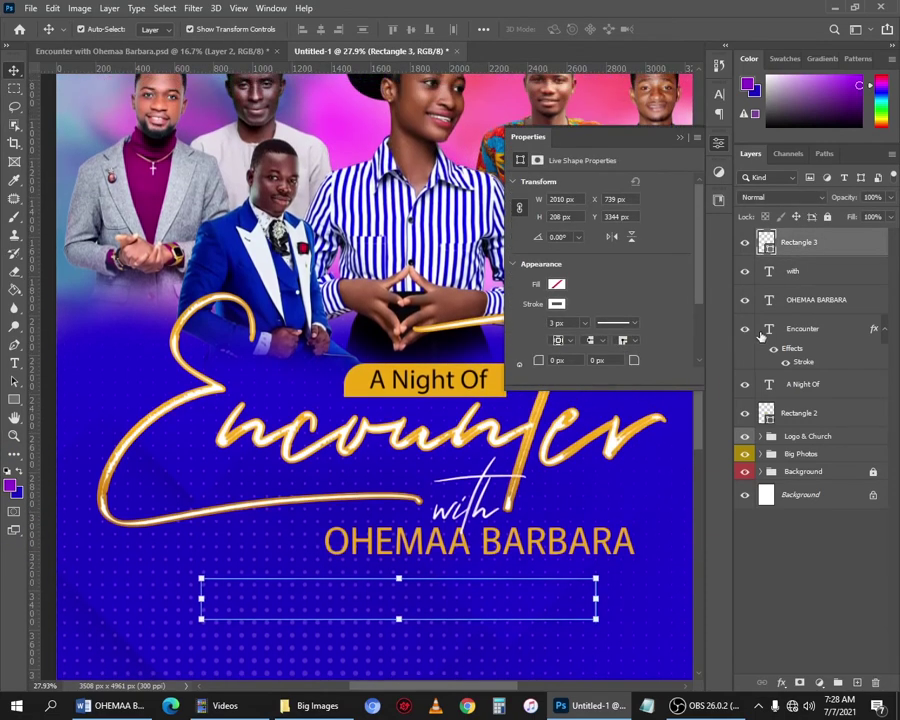
Group the layers from 'with' down to Rectangle 2 into Group 1.
left_click(803, 272)
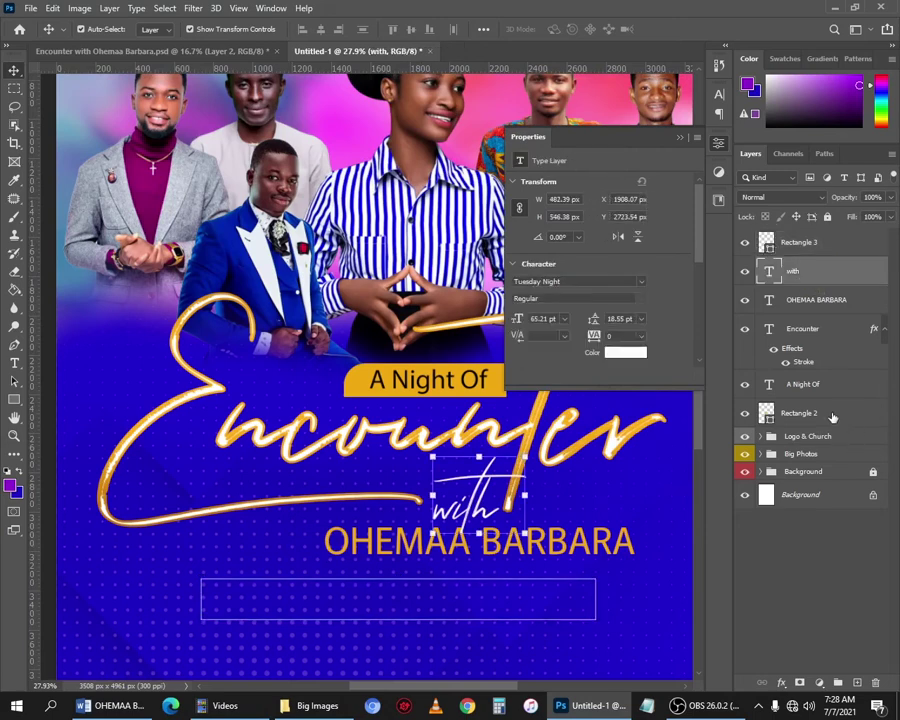
left_click(832, 417, "shift")
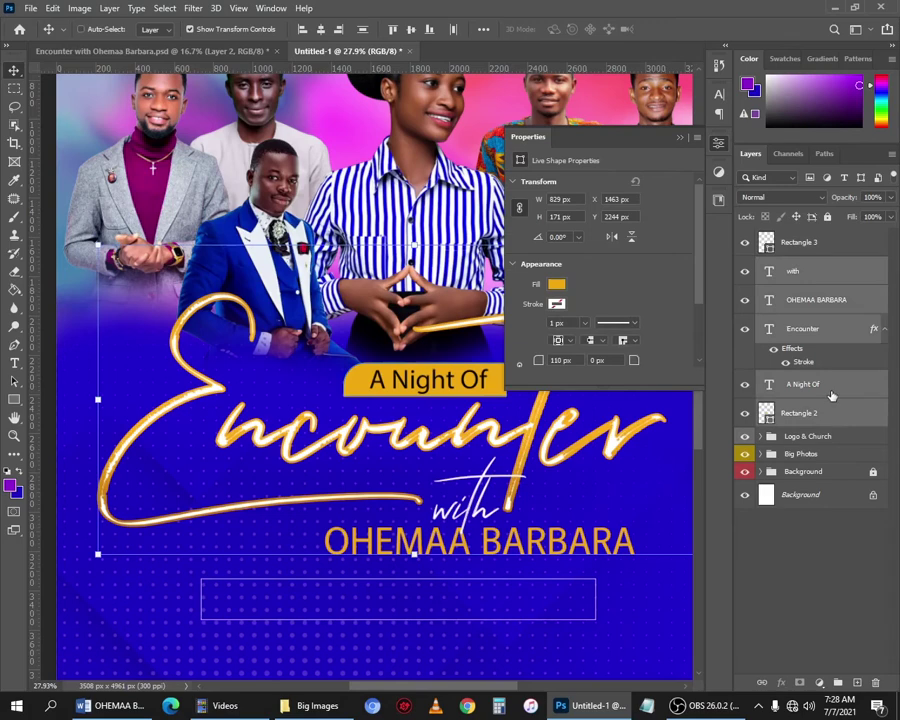
key("ctrl+g")
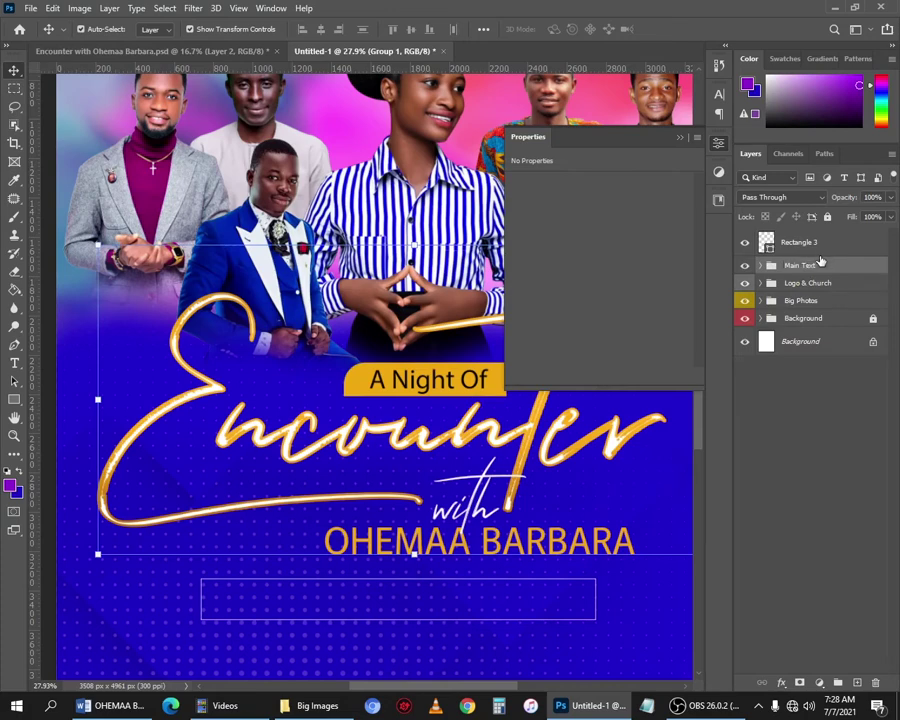
Tag the Main Text group with a Blue colour label and pick the Rectangular Marquee tool.
left_click(820, 263)
right_click(812, 266)
left_click(754, 660)
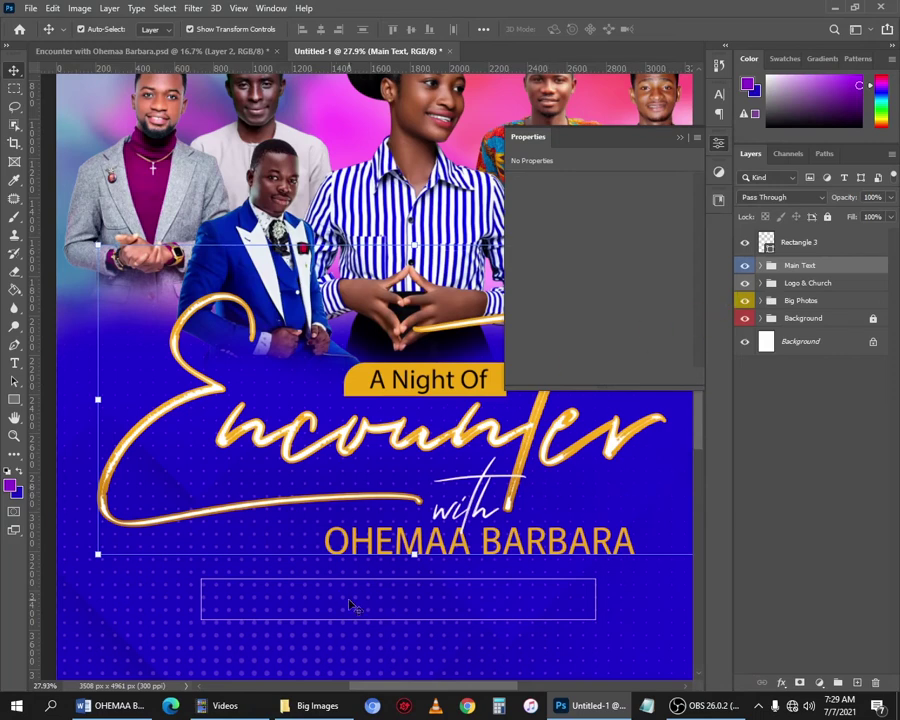
scroll(352, 605, "down", 2)
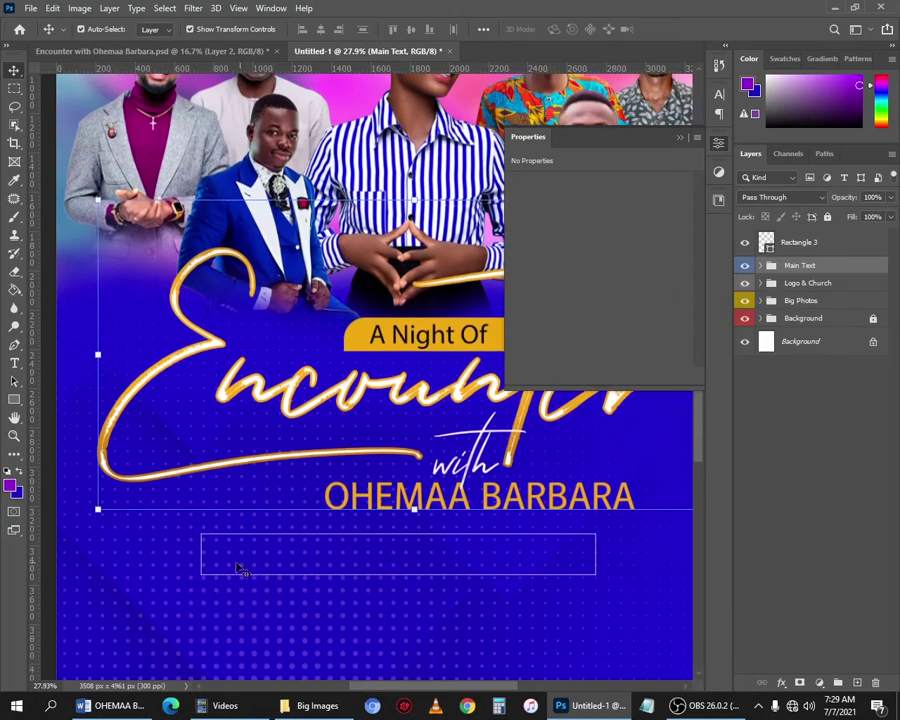
left_click(18, 90)
left_click(92, 92)
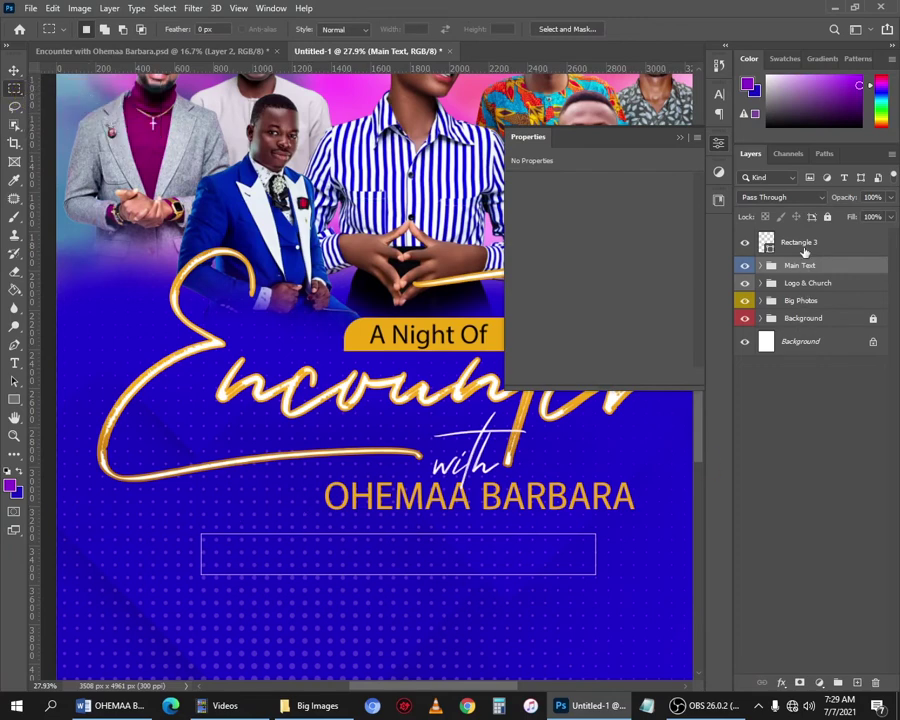
Marquee a short piece of Rectangle 3's top-left edge, add a layer mask and invert it.
left_click(803, 250)
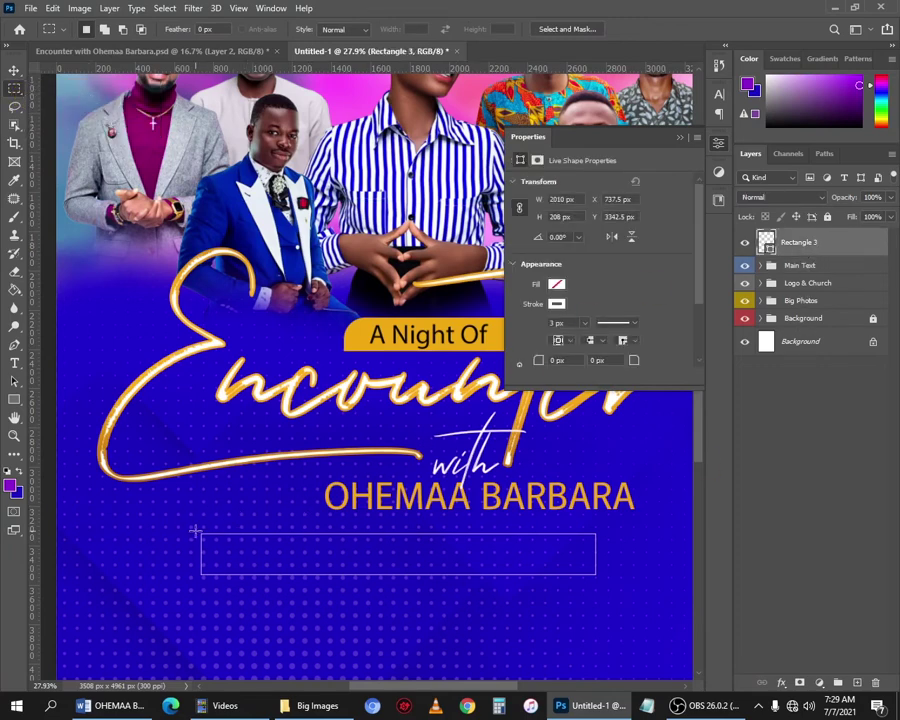
left_click_drag(220, 523, 295, 545)
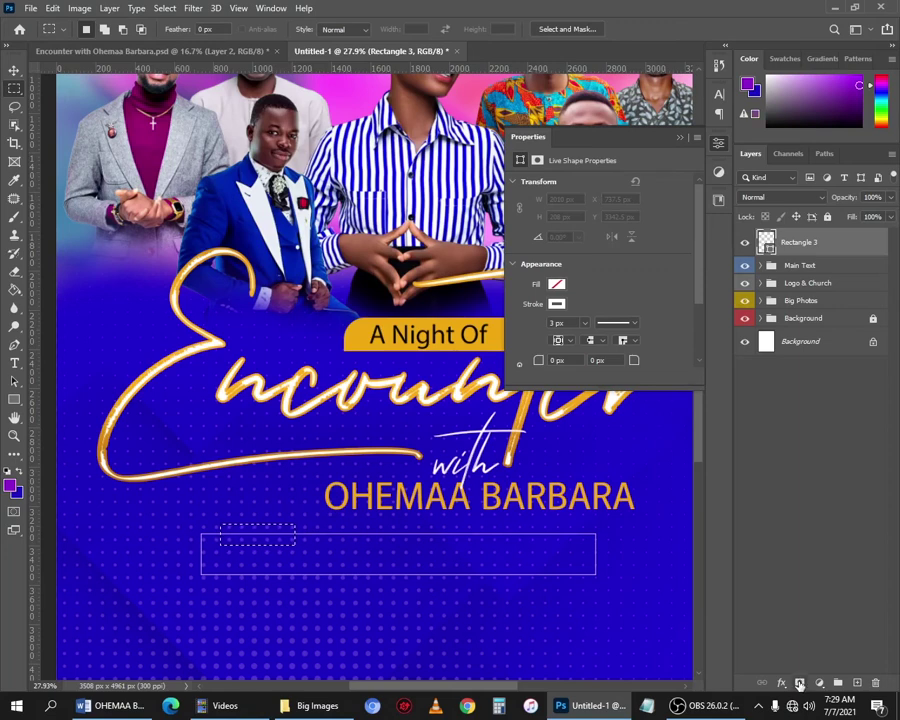
left_click(800, 683)
key("ctrl+i")
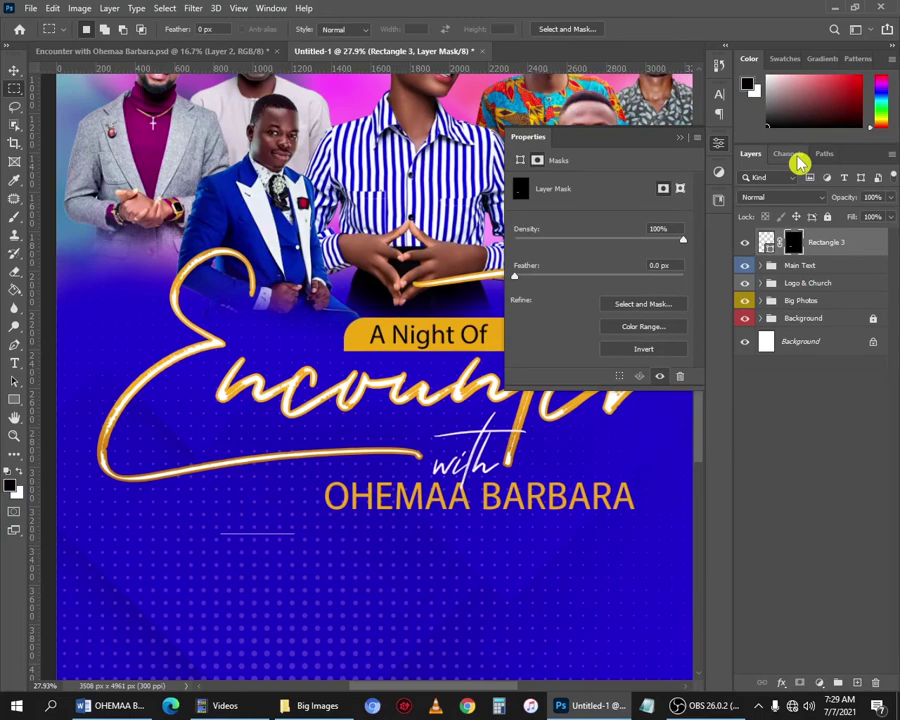
left_click(78, 10)
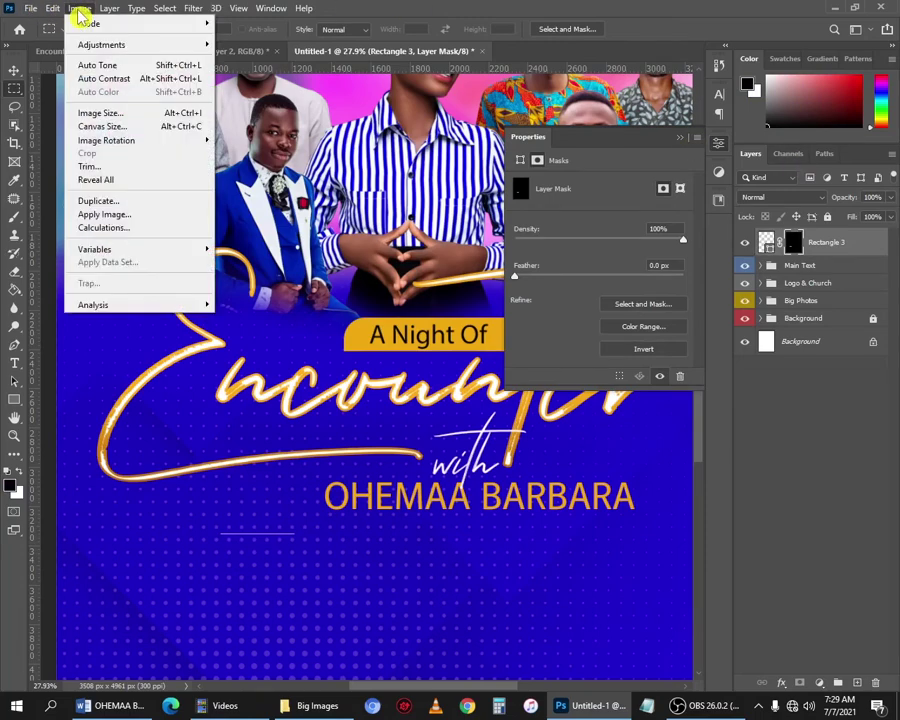
mouse_move(187, 50)
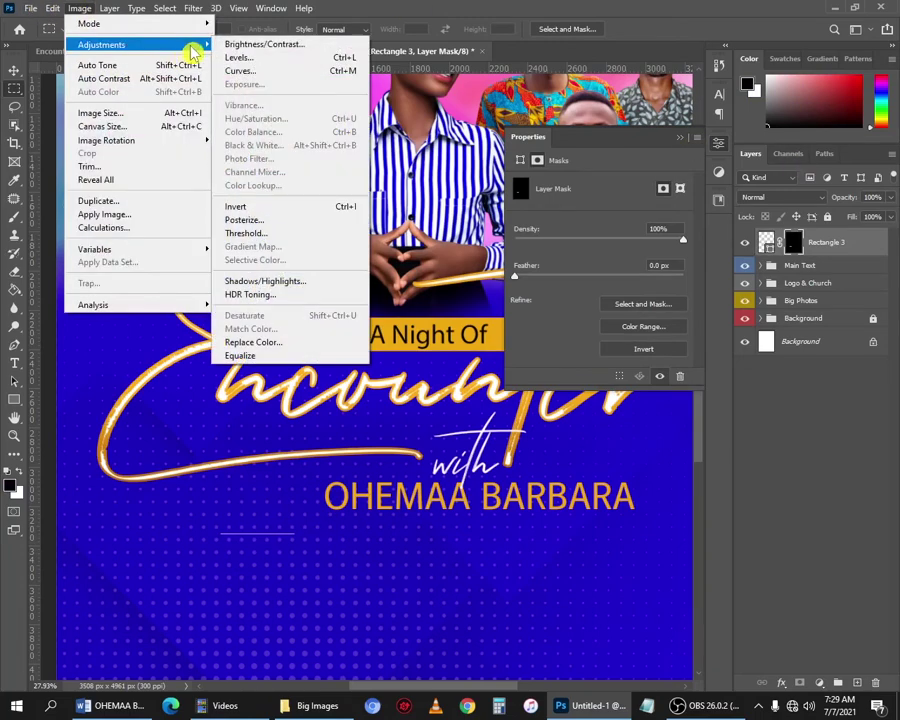
left_click(352, 209)
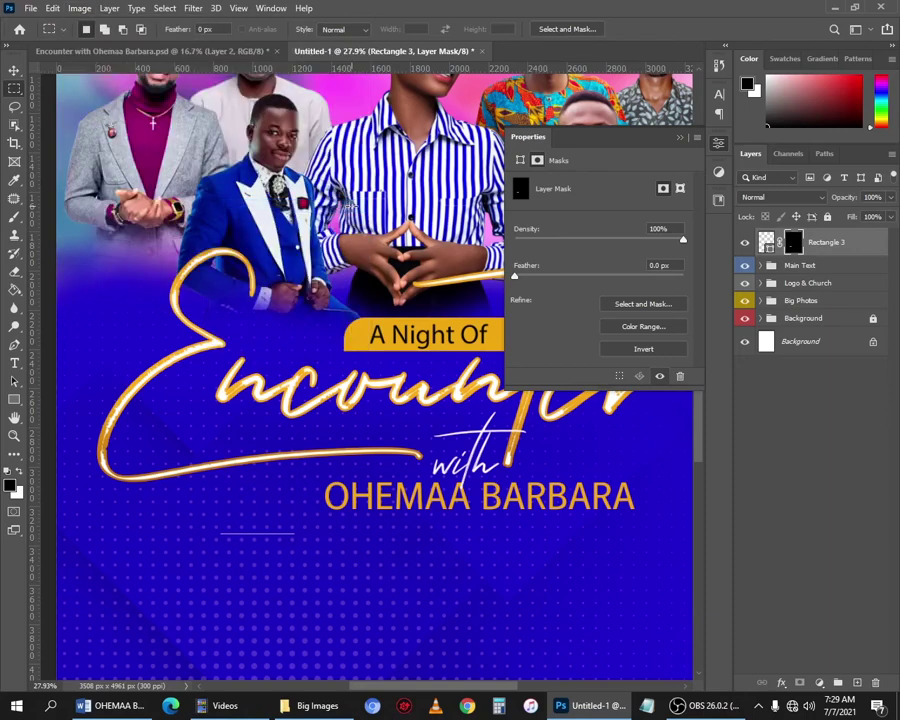
key("ctrl+i")
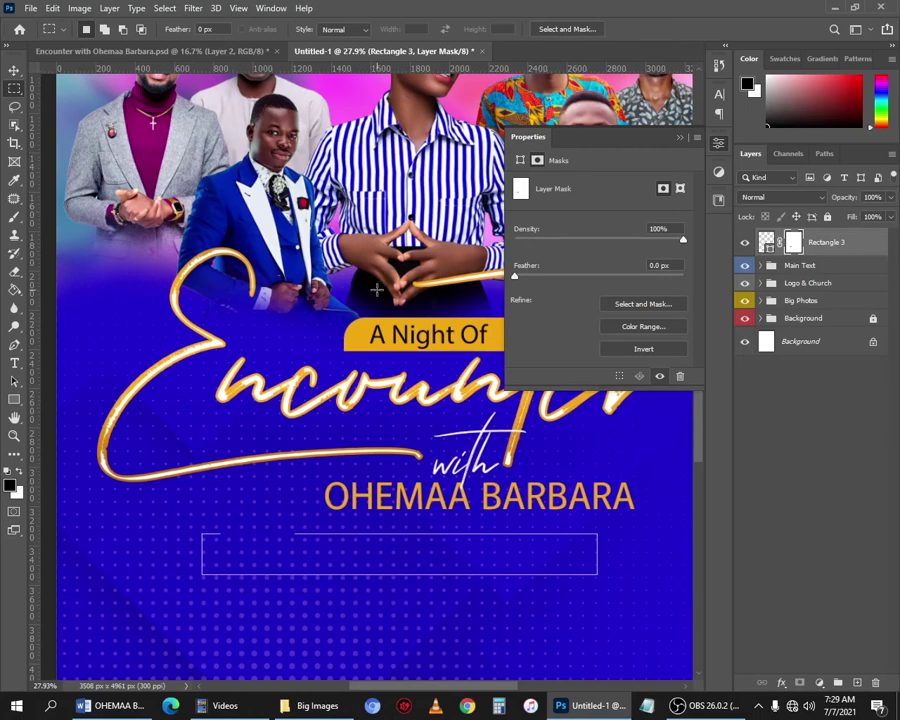
left_click(15, 363)
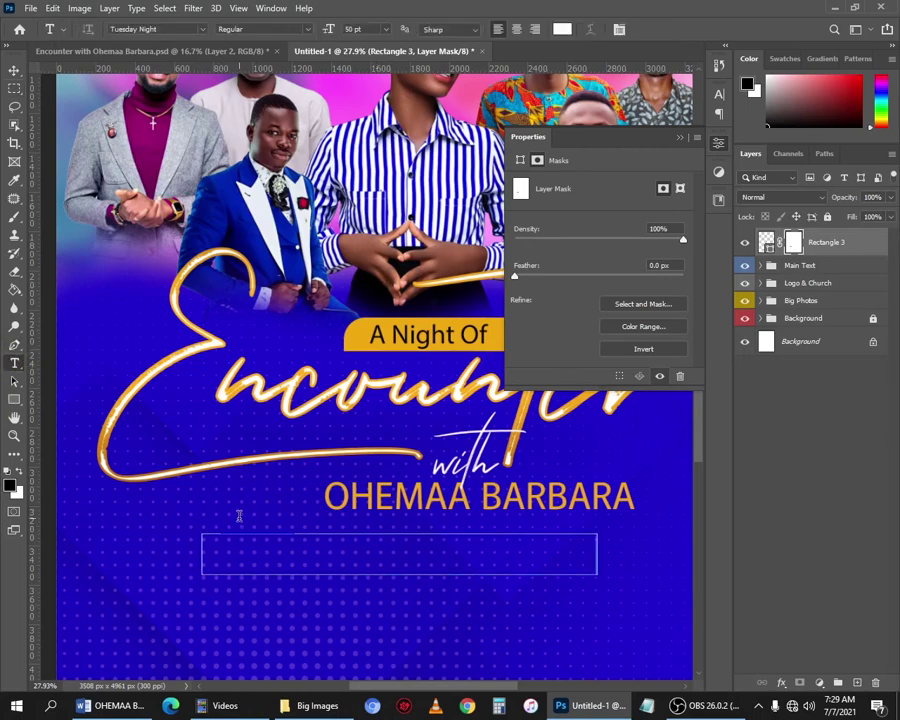
Type 'theme', size it to 25 pt, and move it onto the box's top-left edge.
left_click(293, 617)
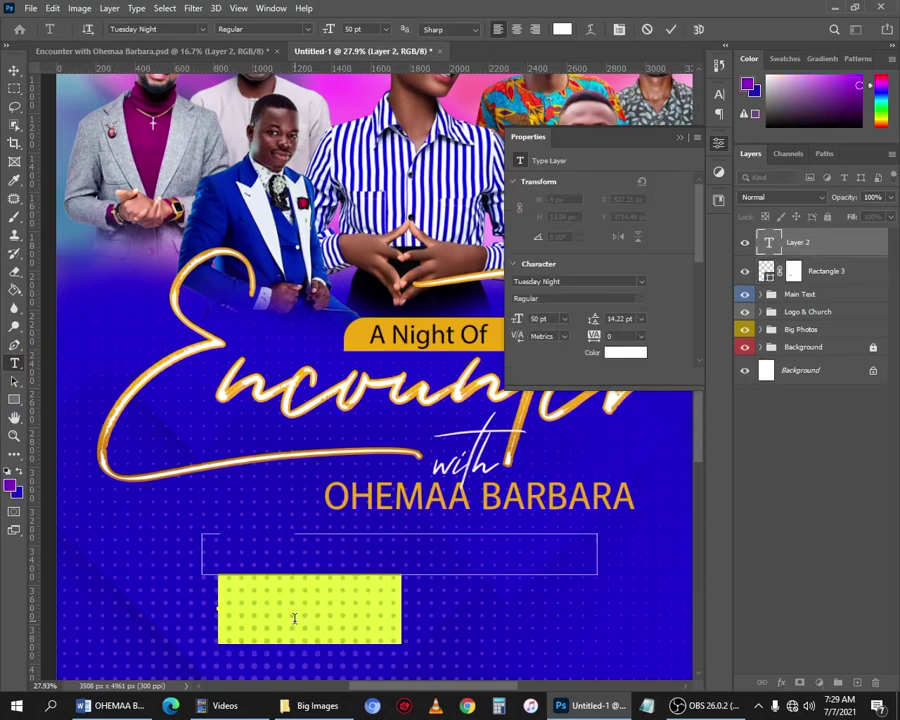
type("theme")
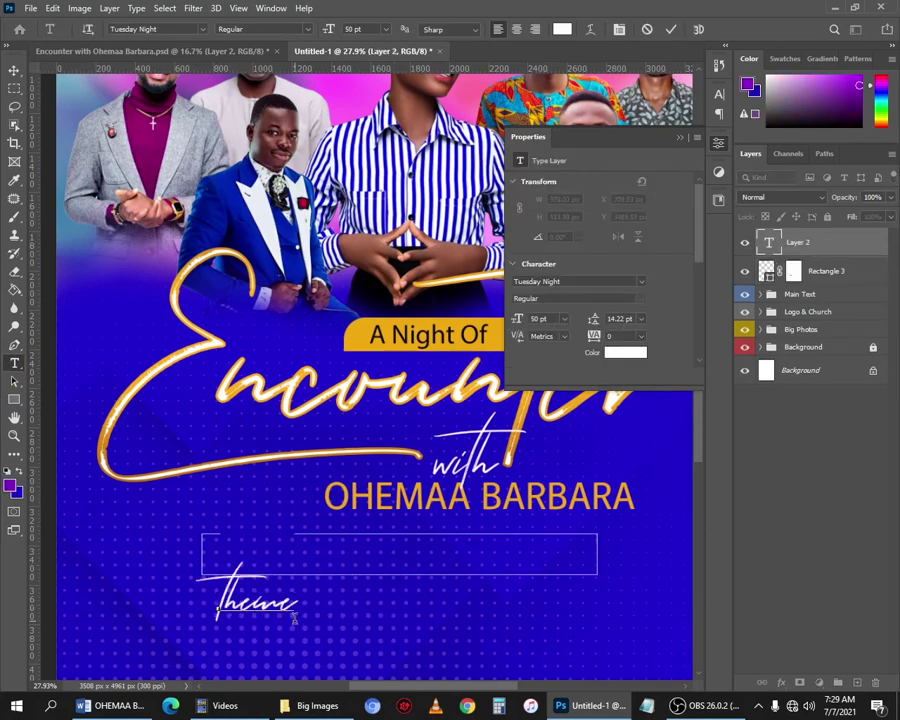
key("ctrl+Return")
key("v")
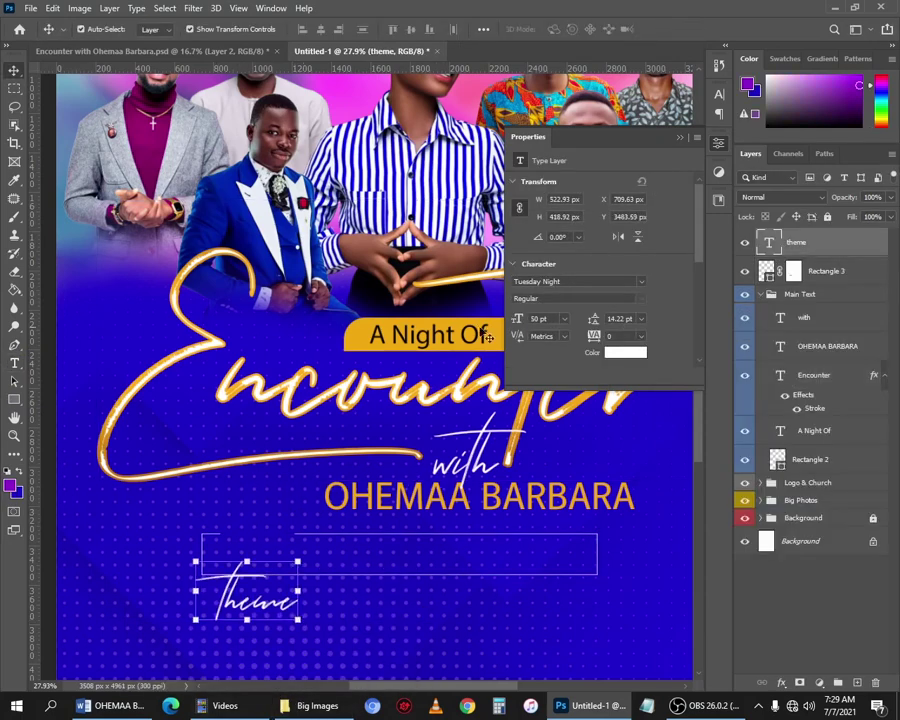
left_click(540, 318)
key("Return")
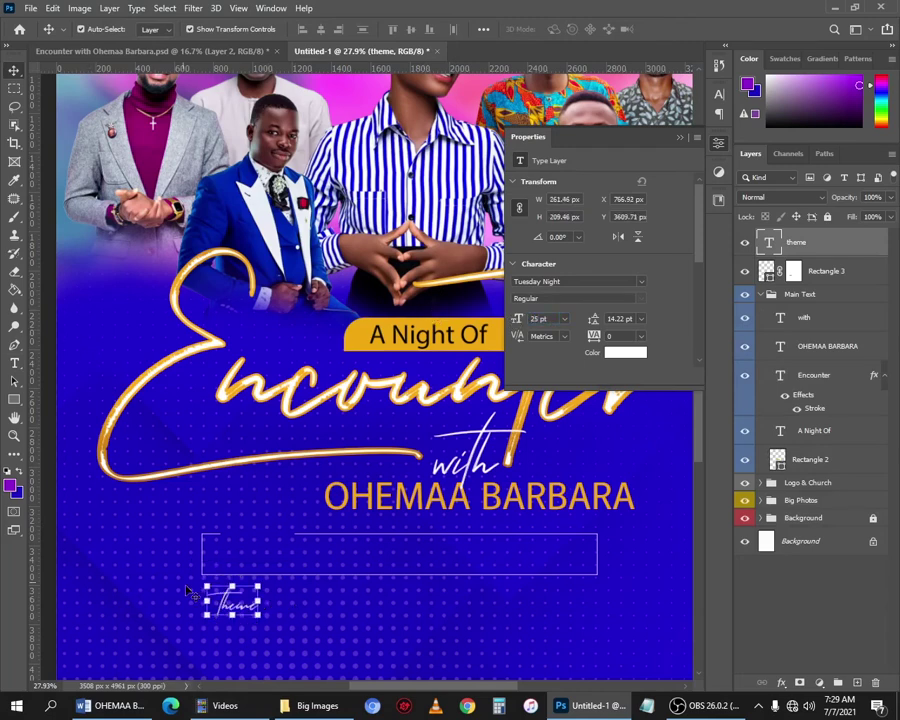
left_click_drag(245, 607, 261, 537)
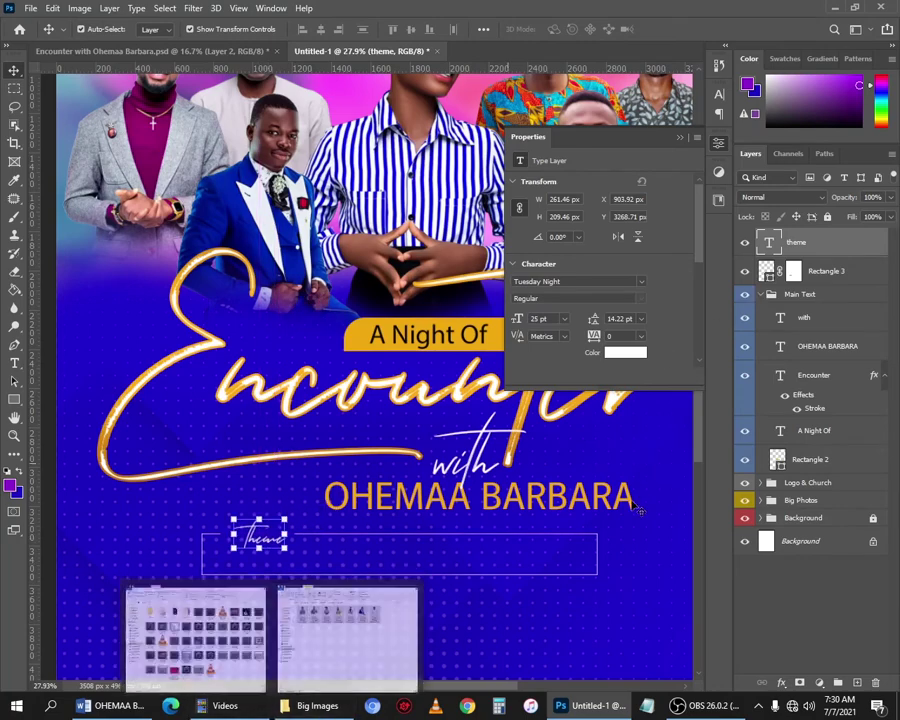
left_click(116, 705)
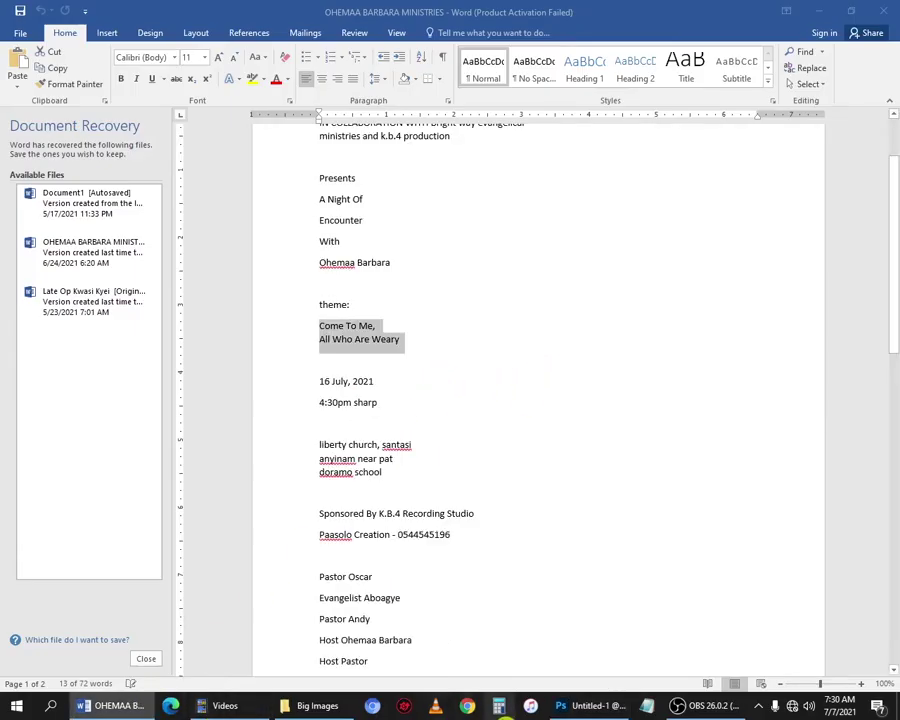
left_click(573, 706)
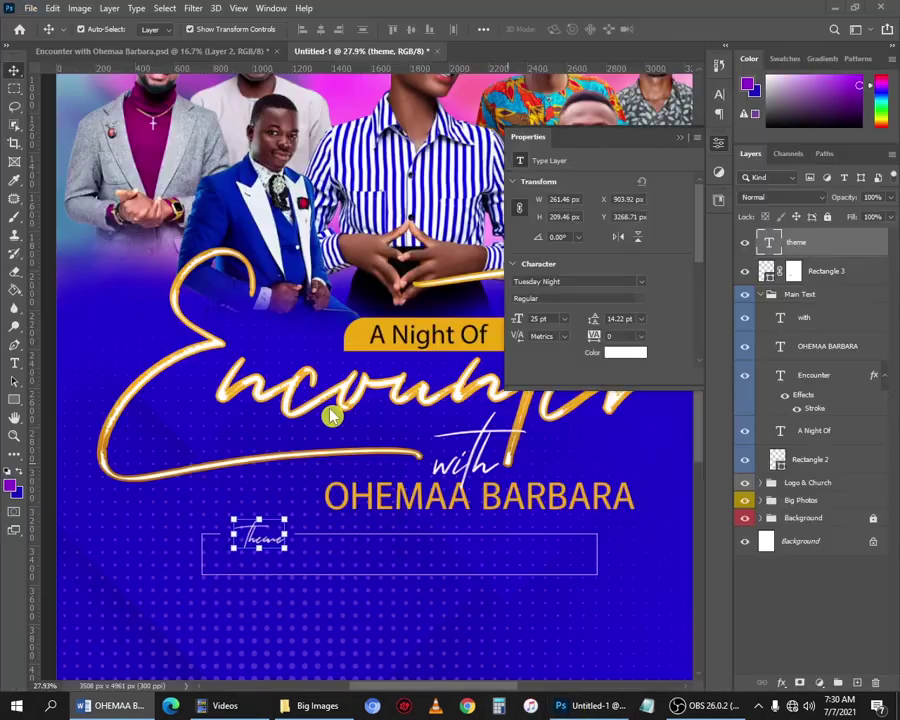
Start a new text layer below the theme box, paste text, and set it to Akagi Pro Medium.
key("t")
left_click(267, 604)
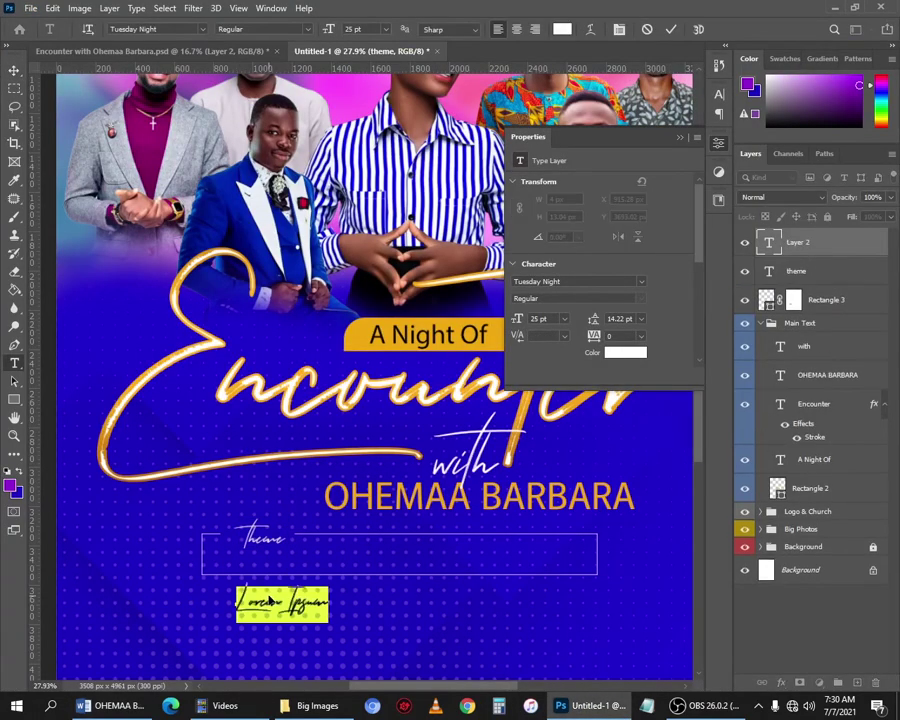
key("ctrl+v")
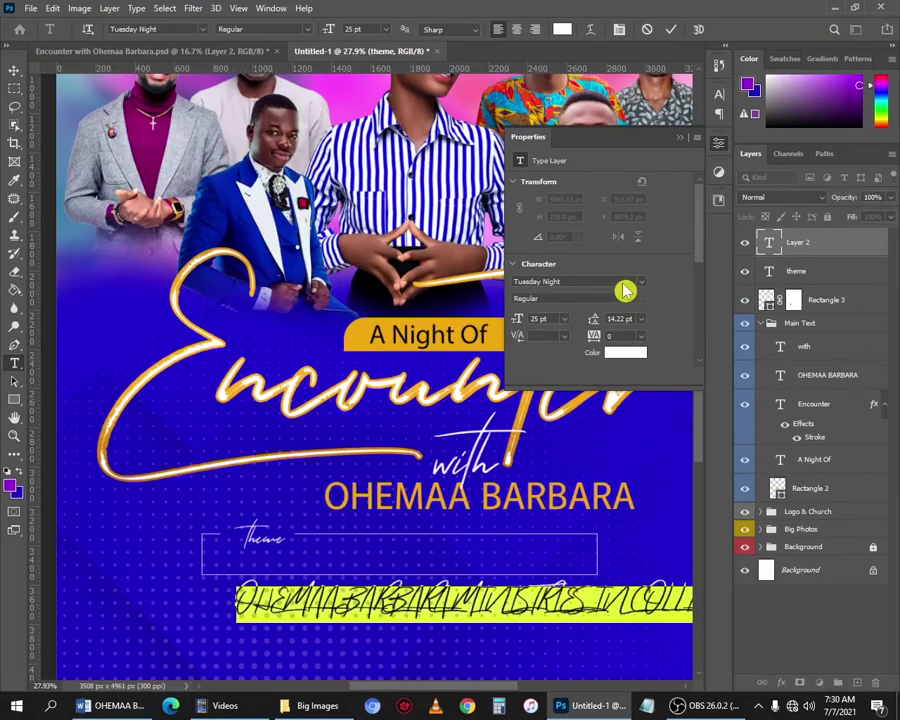
left_click(590, 286)
left_click(590, 286)
type("akagi")
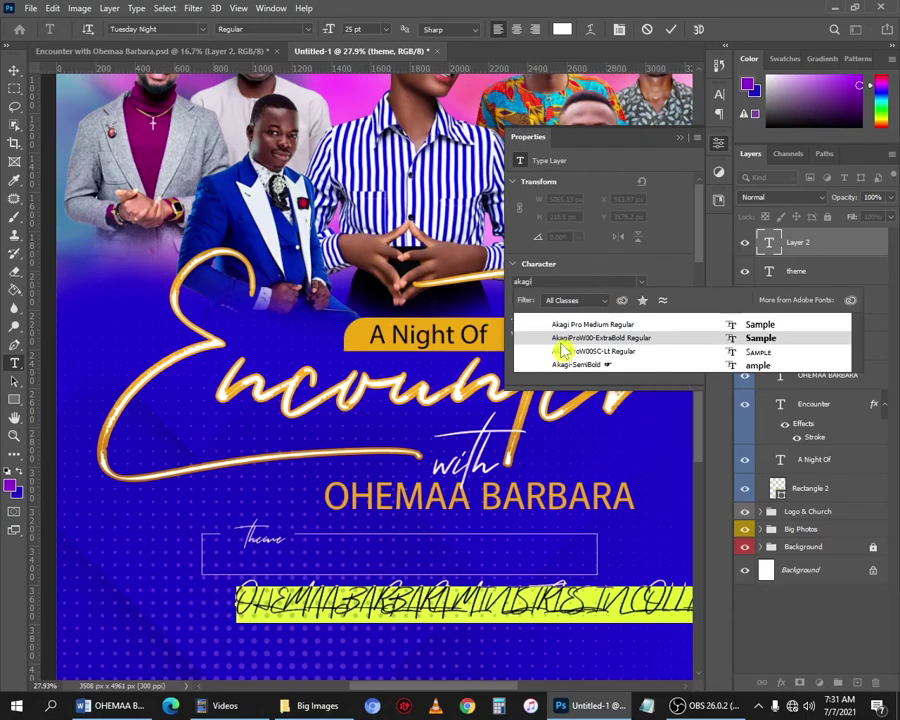
left_click(598, 326)
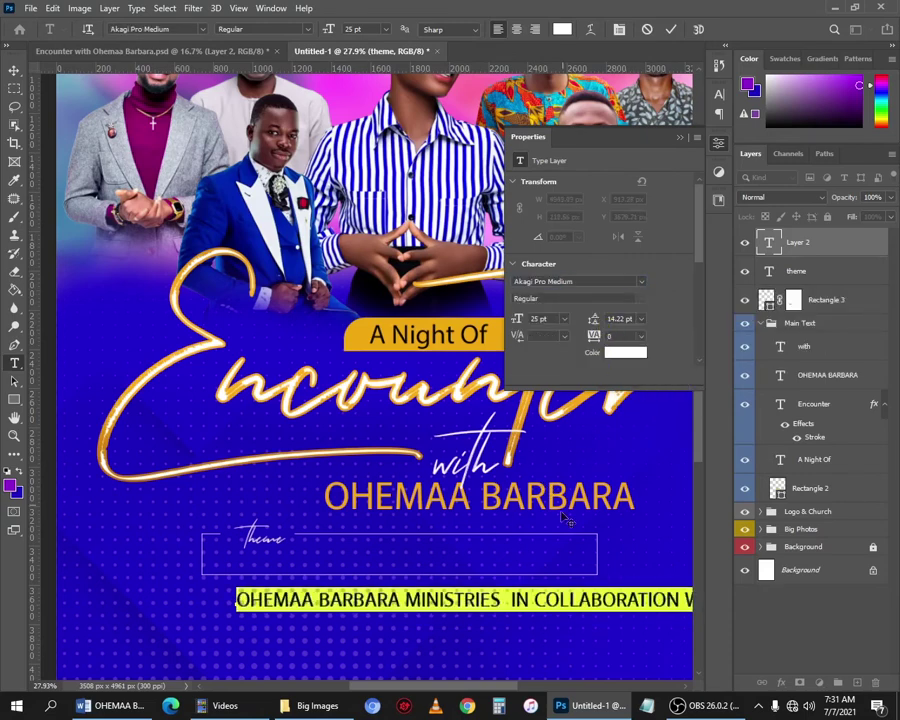
Replace the text with 'Come To Me, All Who Are Weary' copied from the Word document.
key("ctrl+t")
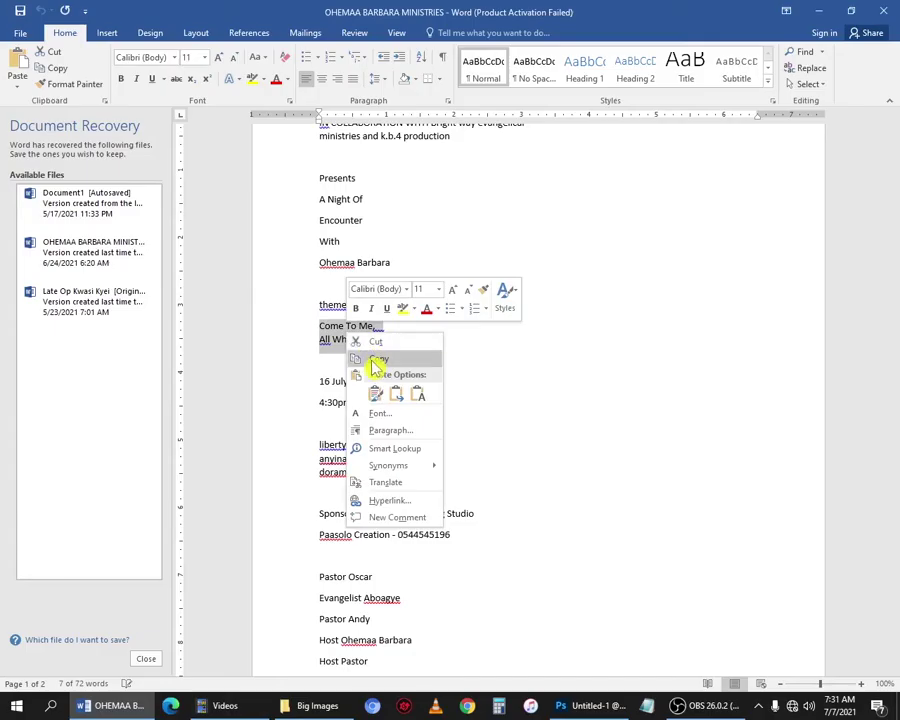
left_click(378, 359)
left_click(392, 414)
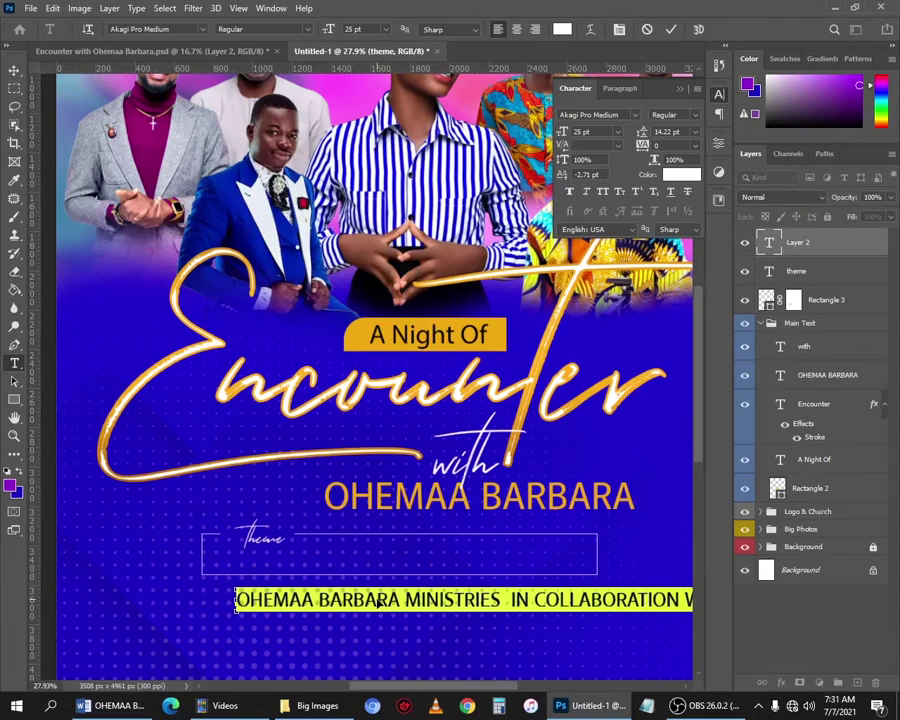
key("ctrl+v")
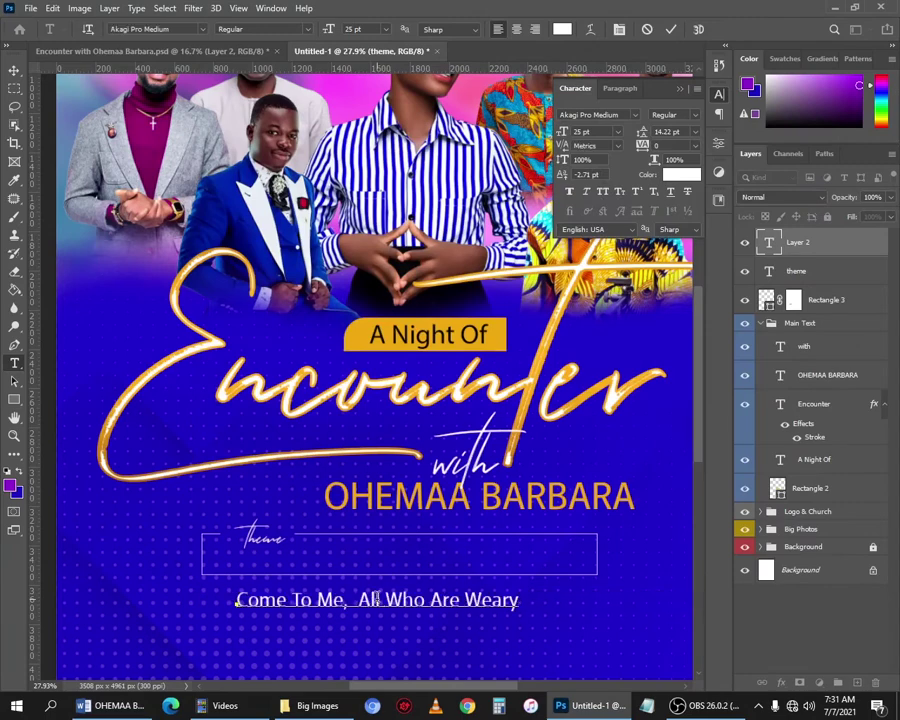
Move 'Come To Me, All Who Are Weary' into the theme box and enlarge it to 30 pt.
left_click(14, 72)
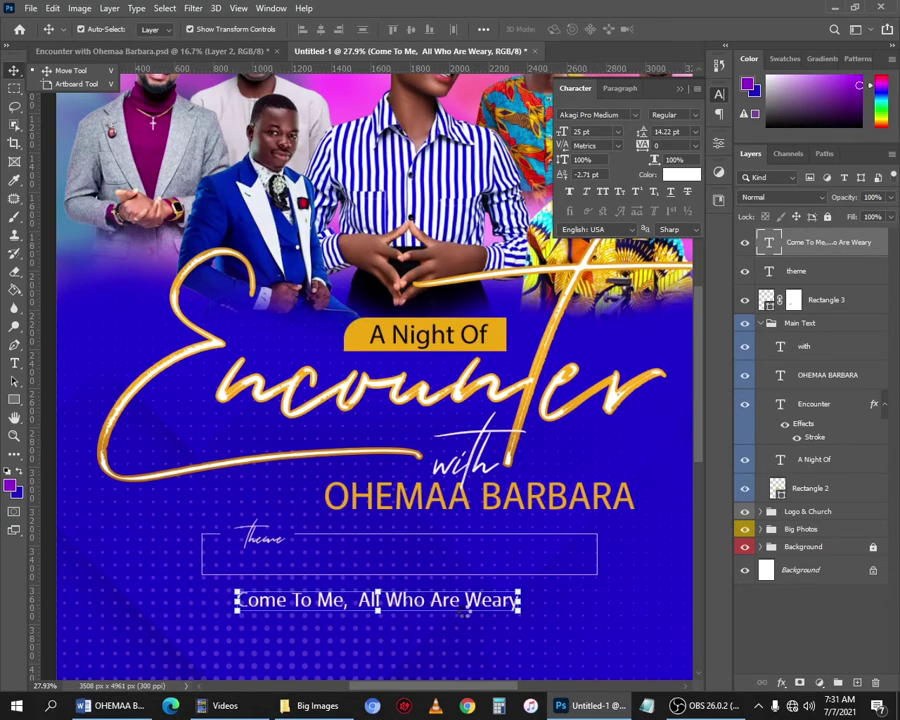
left_click_drag(467, 613, 437, 537)
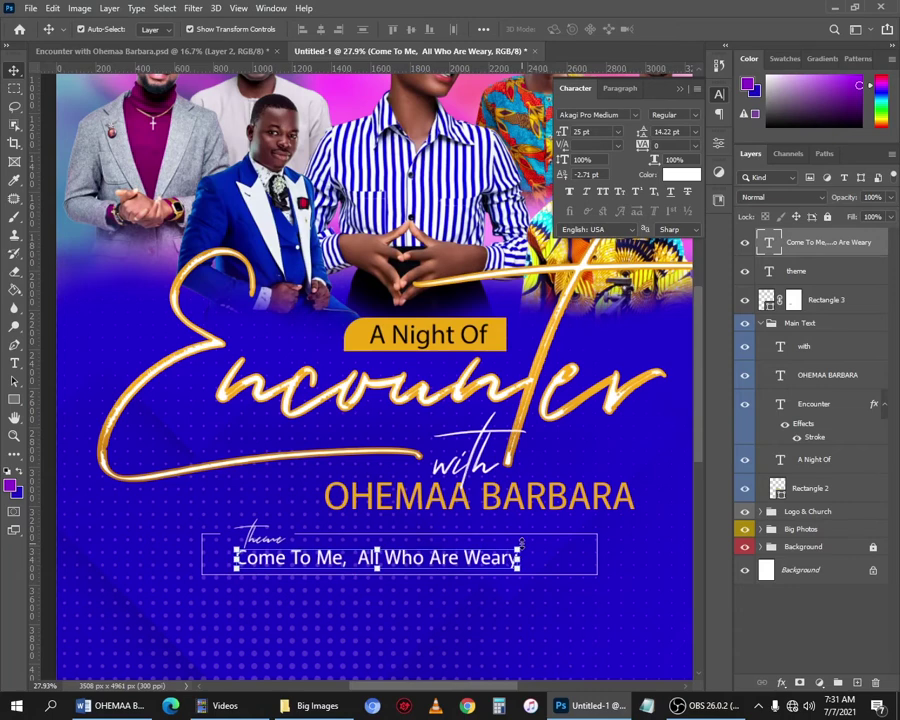
left_click_drag(597, 133, 409, 106)
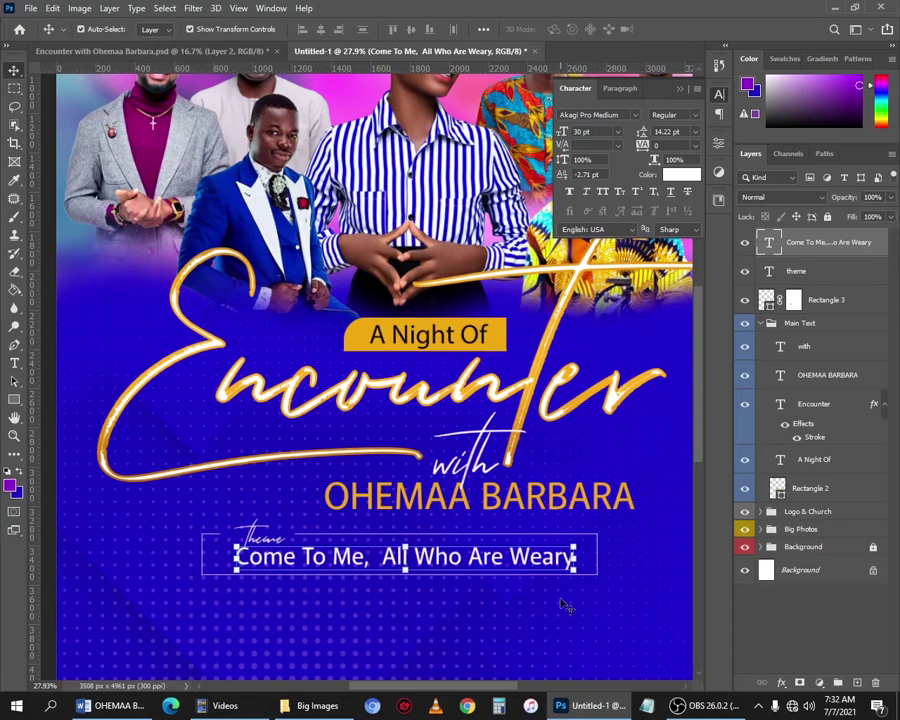
left_click_drag(563, 563, 560, 560)
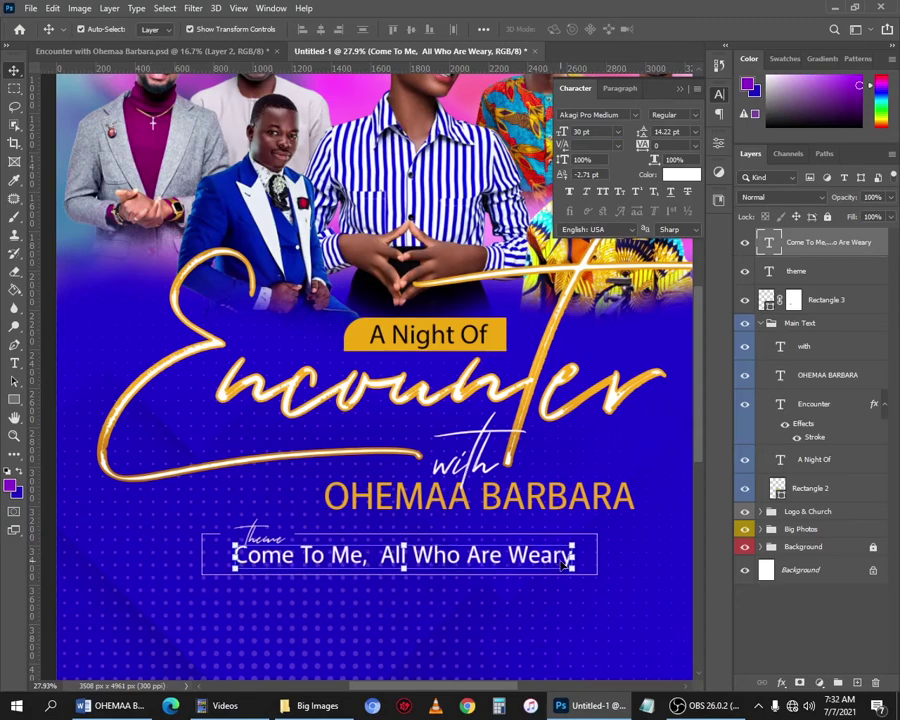
scroll(545, 590, "down", 5)
scroll(470, 590, "down", 3)
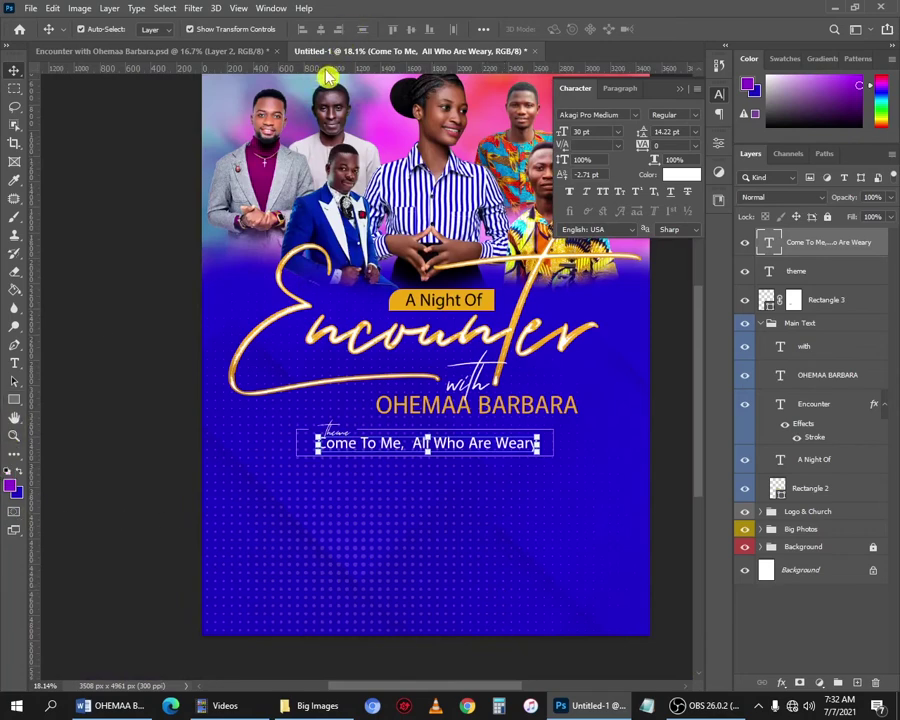
Place two horizontal guides below the theme line and switch to the Rectangle tool.
left_click_drag(326, 70, 392, 461)
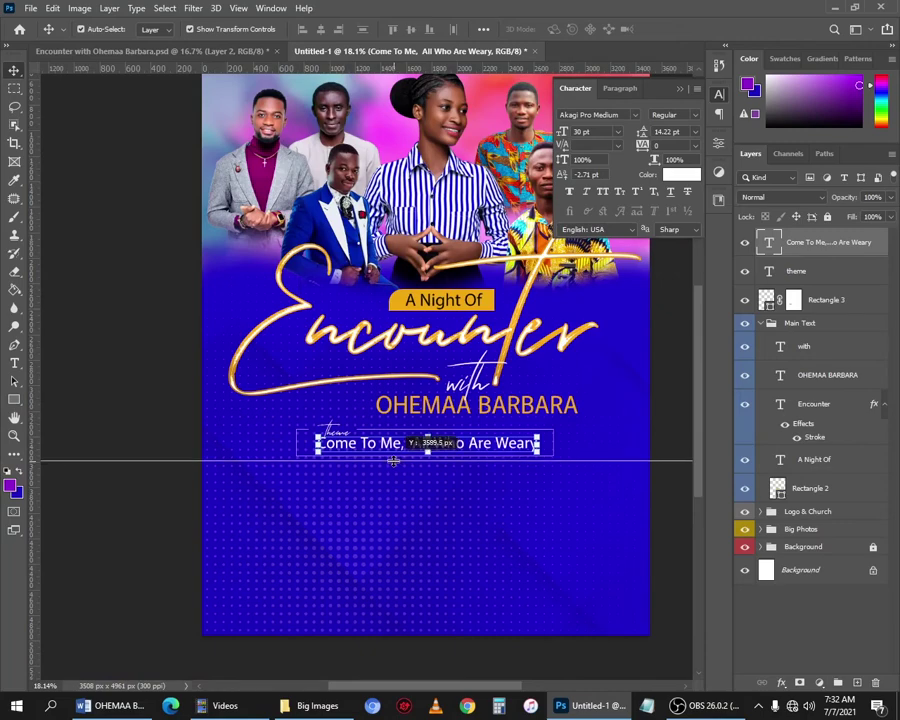
left_click_drag(300, 68, 340, 522)
scroll(341, 523, "up", 2)
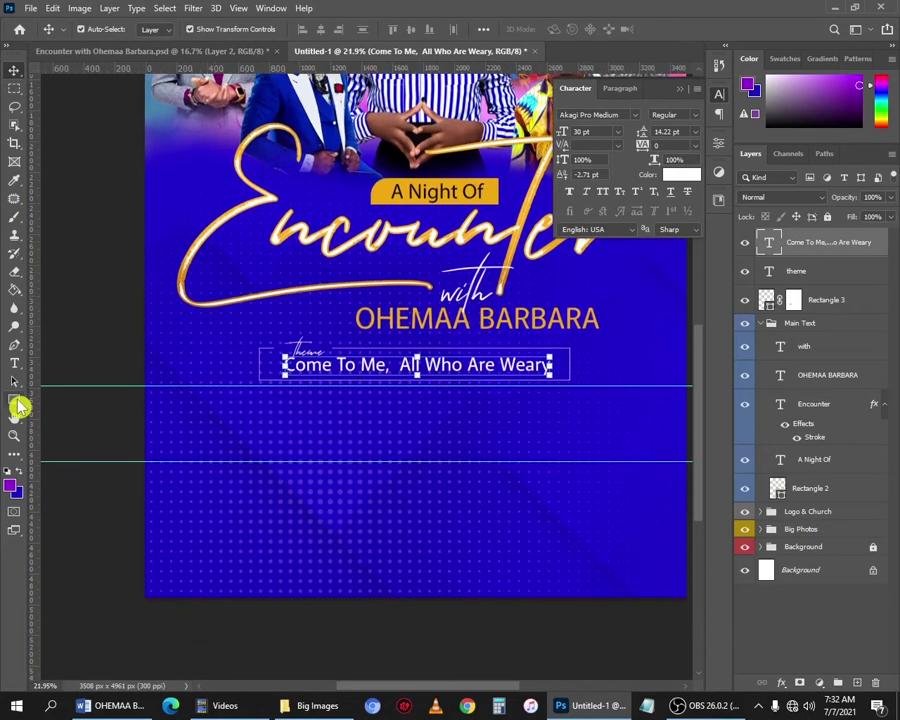
left_click(14, 401)
left_click(50, 405)
scroll(253, 422, "up", 2)
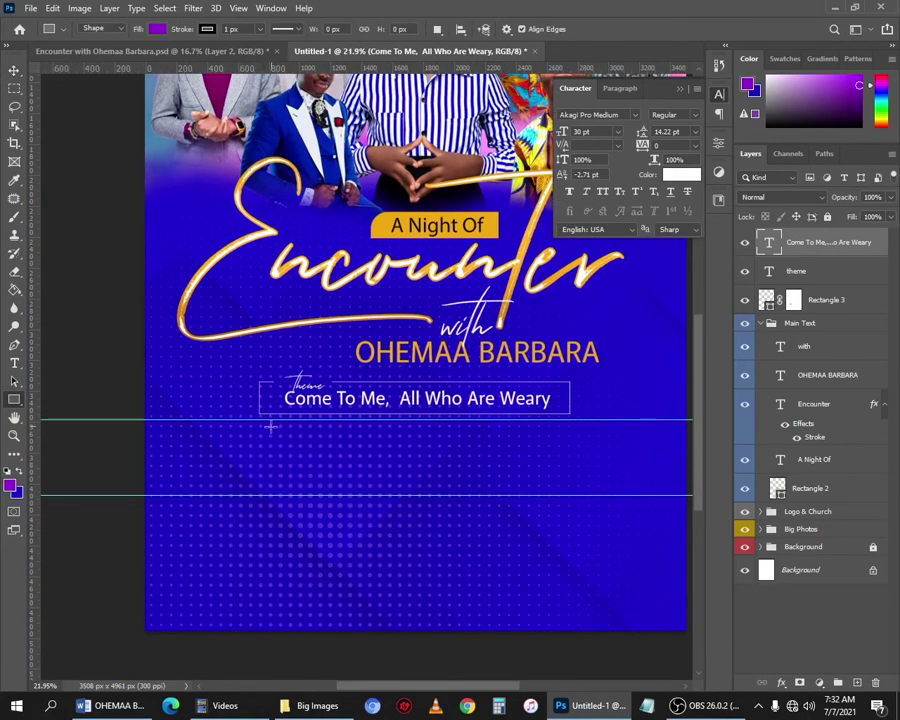
scroll(260, 436, "up", 6)
scroll(278, 455, "down", 7)
scroll(273, 481, "up", 7)
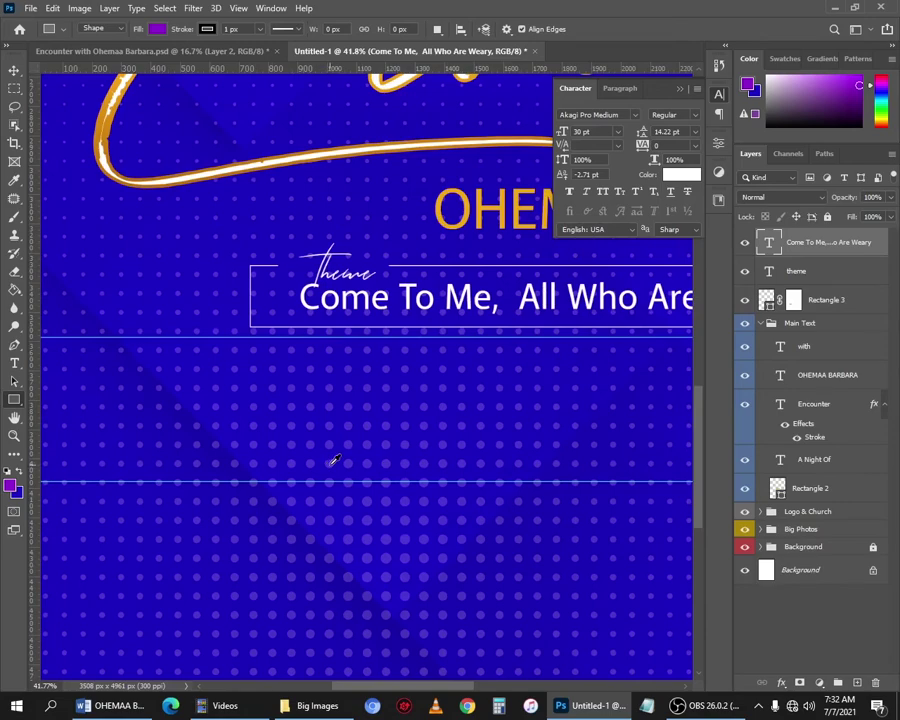
scroll(335, 460, "down", 4)
scroll(389, 466, "up", 2)
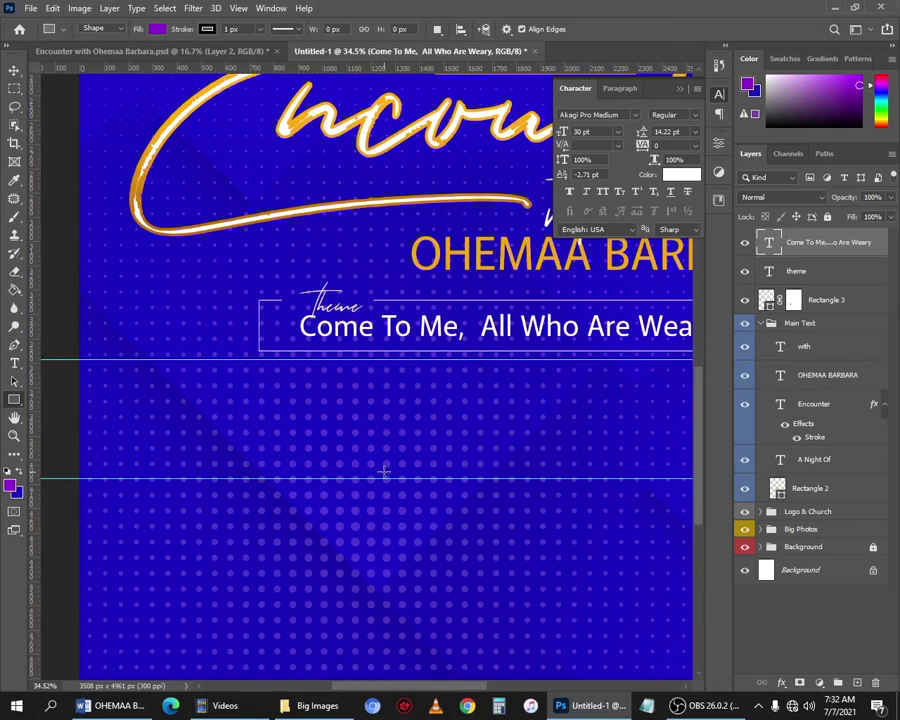
left_click_drag(441, 432, 556, 452)
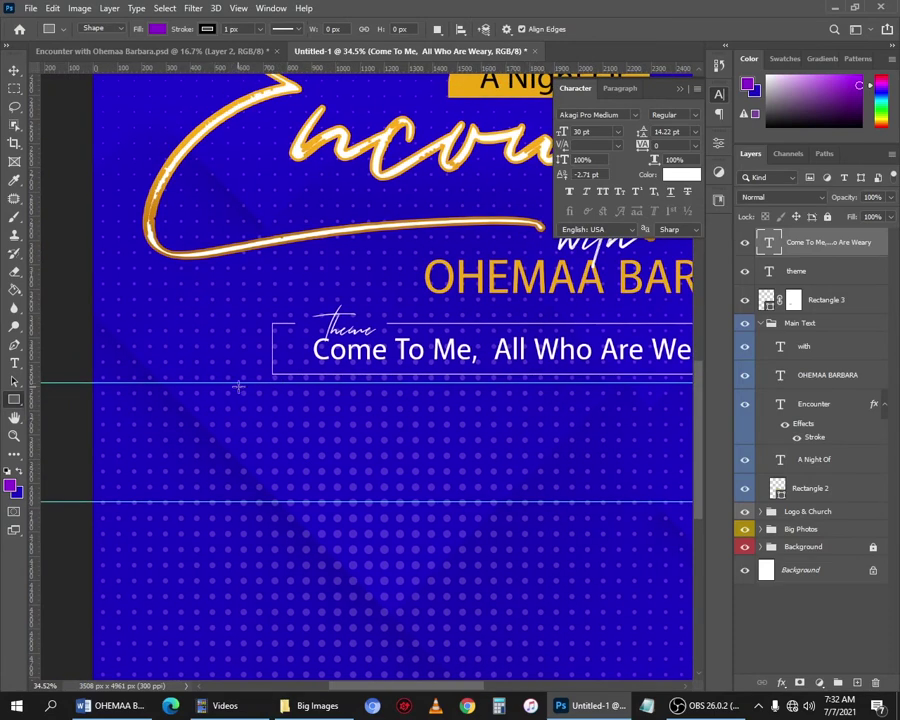
Draw a purple rectangle between the two guides and set its stroke to No Color.
left_click_drag(238, 381, 332, 502)
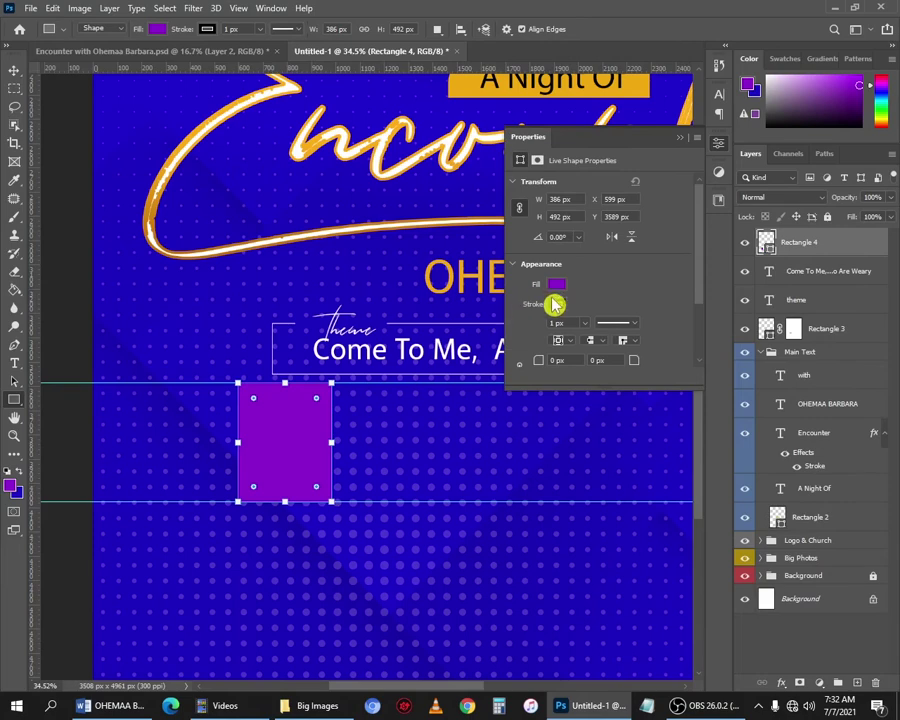
left_click(555, 302)
left_click(527, 330)
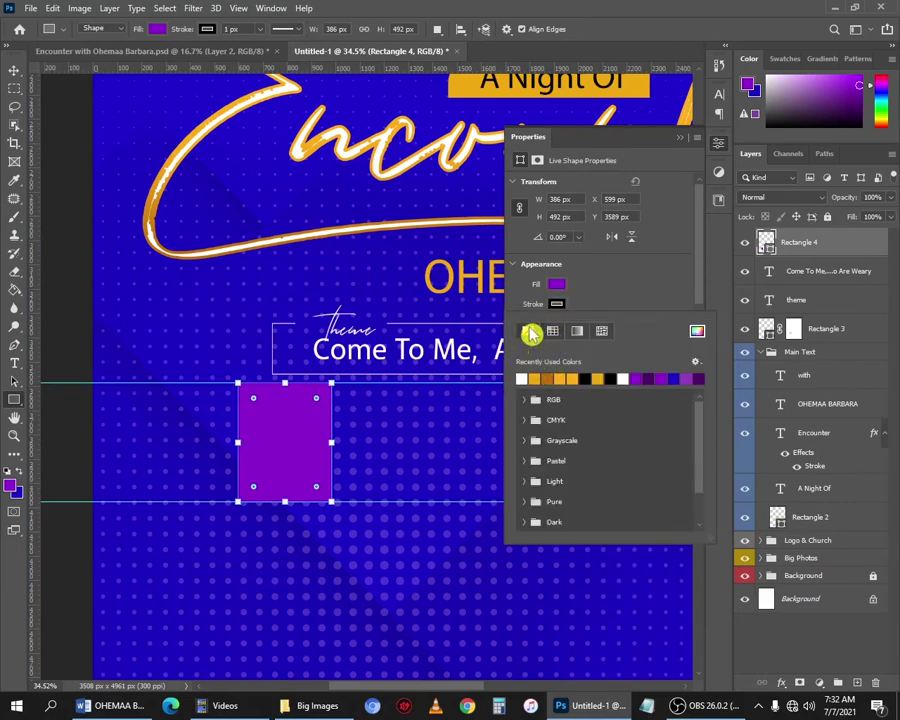
left_click(543, 313)
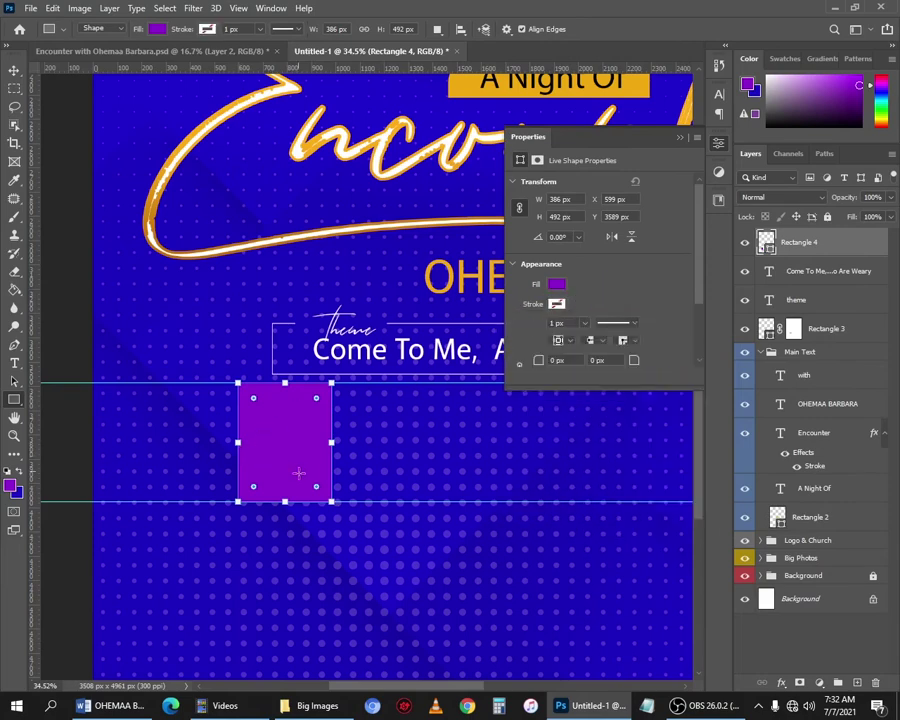
scroll(265, 542, "down", 2)
scroll(290, 487, "down", 1)
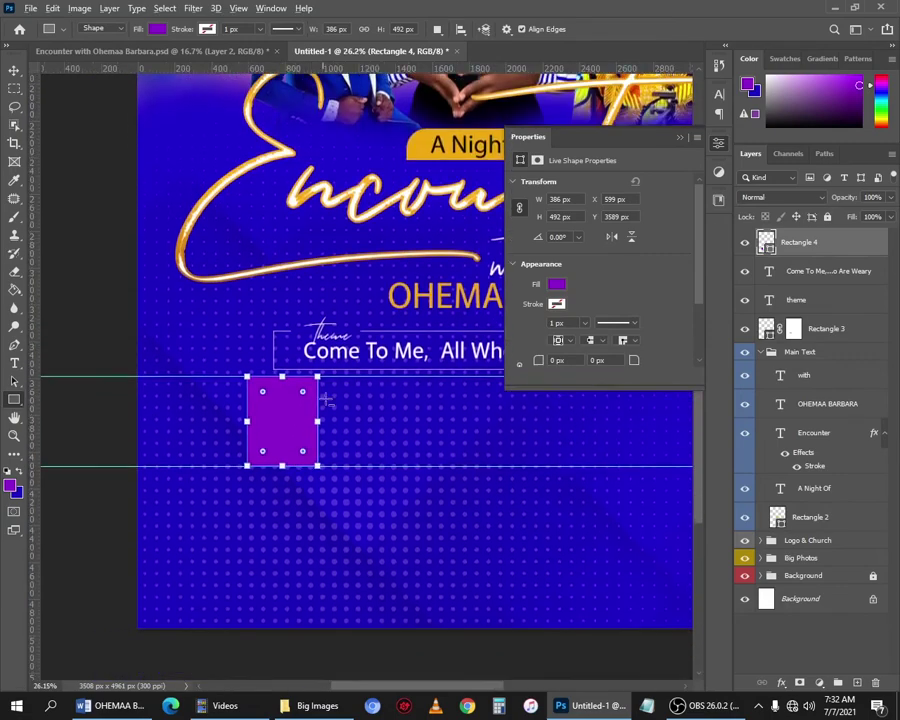
scroll(285, 445, "up", 1)
Scale the rectangle to about 431 × 549 px and move the lower guide to its bottom edge.
key("v")
left_click_drag(250, 428, 258, 551)
scroll(277, 528, "down", 3)
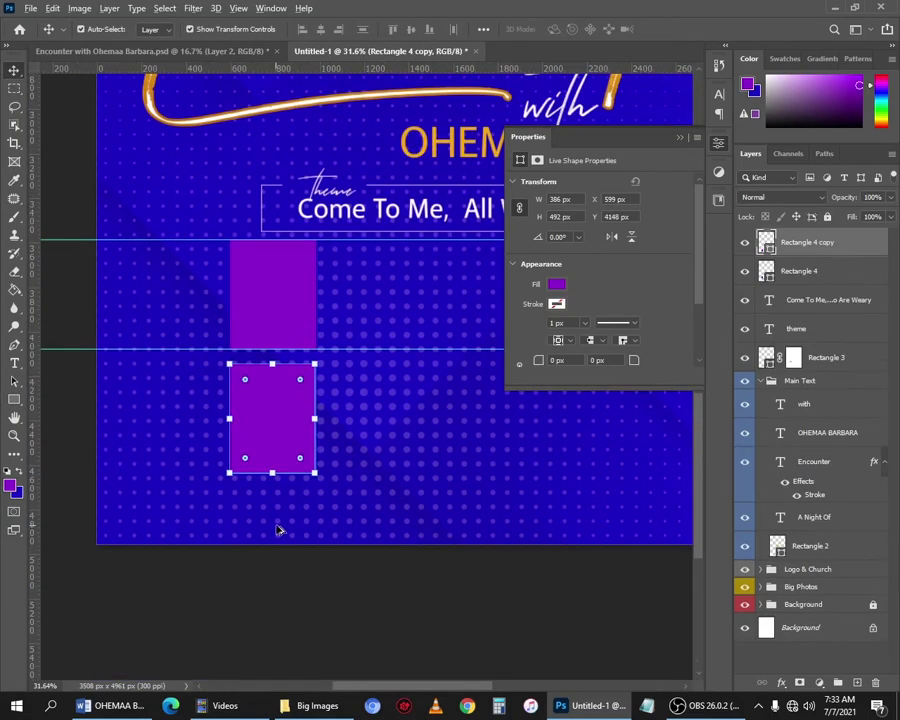
scroll(283, 533, "up", 1)
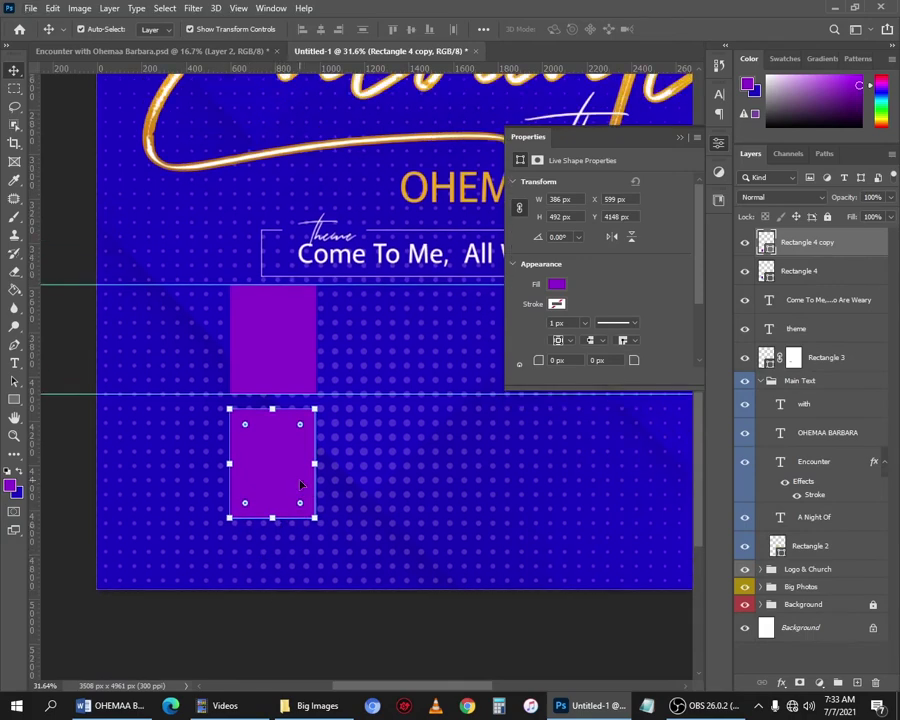
key("ctrl+z")
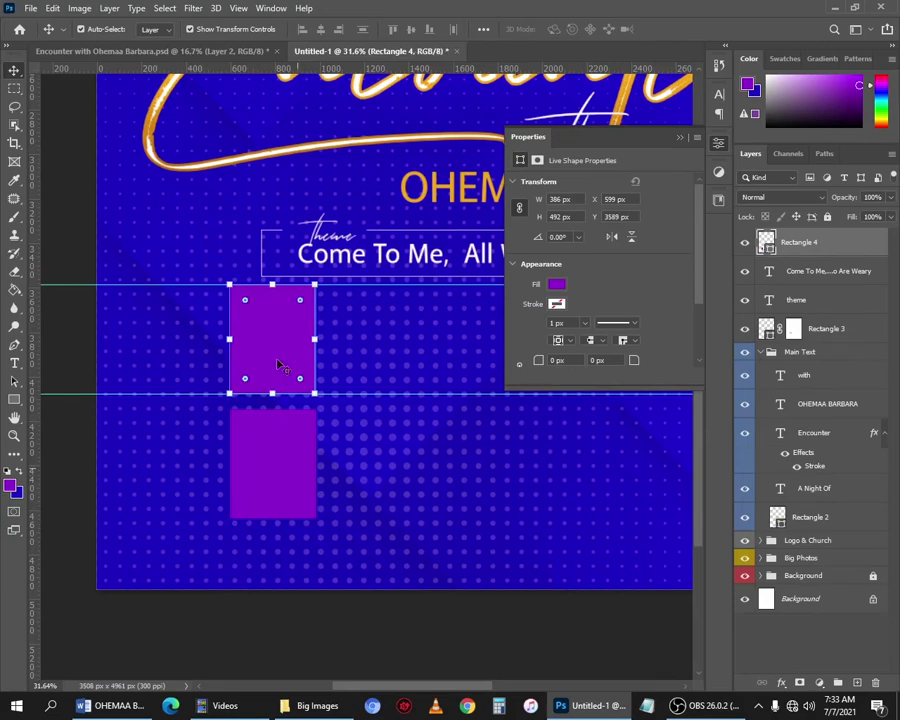
left_click_drag(320, 410, 324, 409)
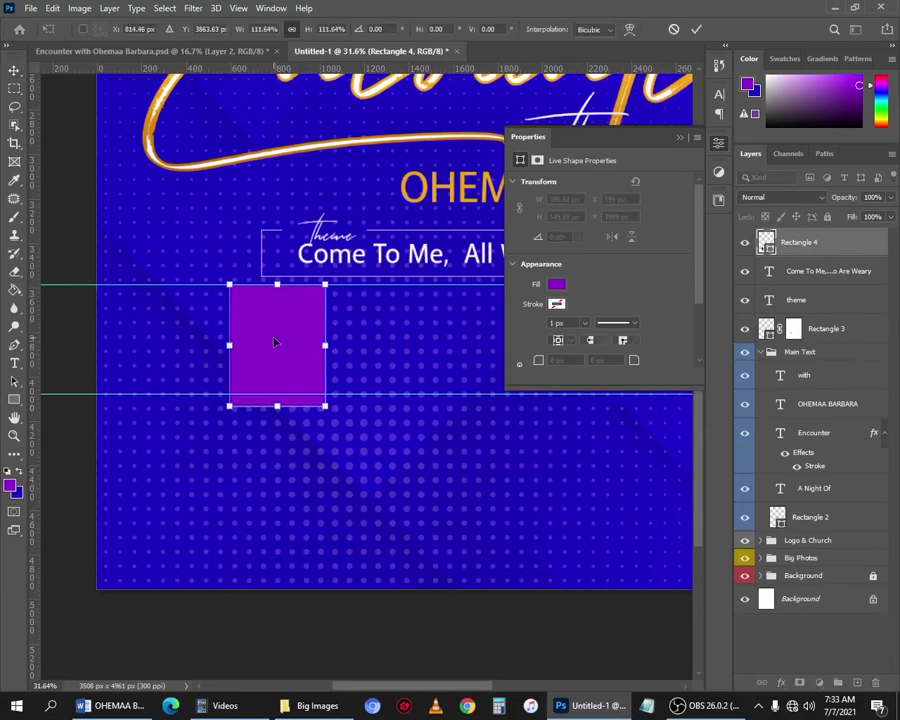
key("Return")
left_click_drag(271, 392, 272, 480)
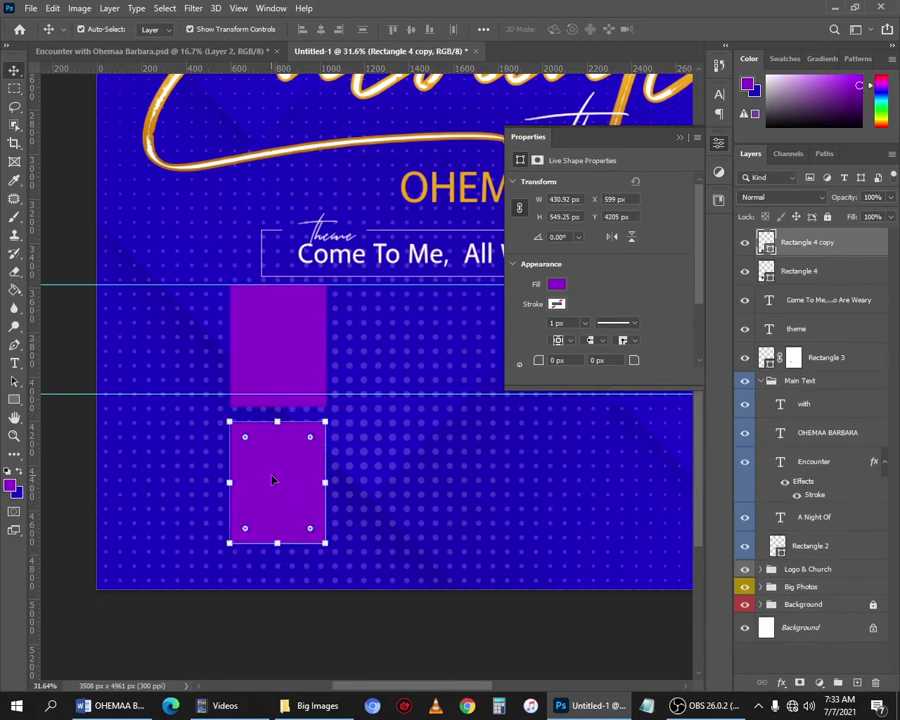
scroll(266, 464, "down", 2)
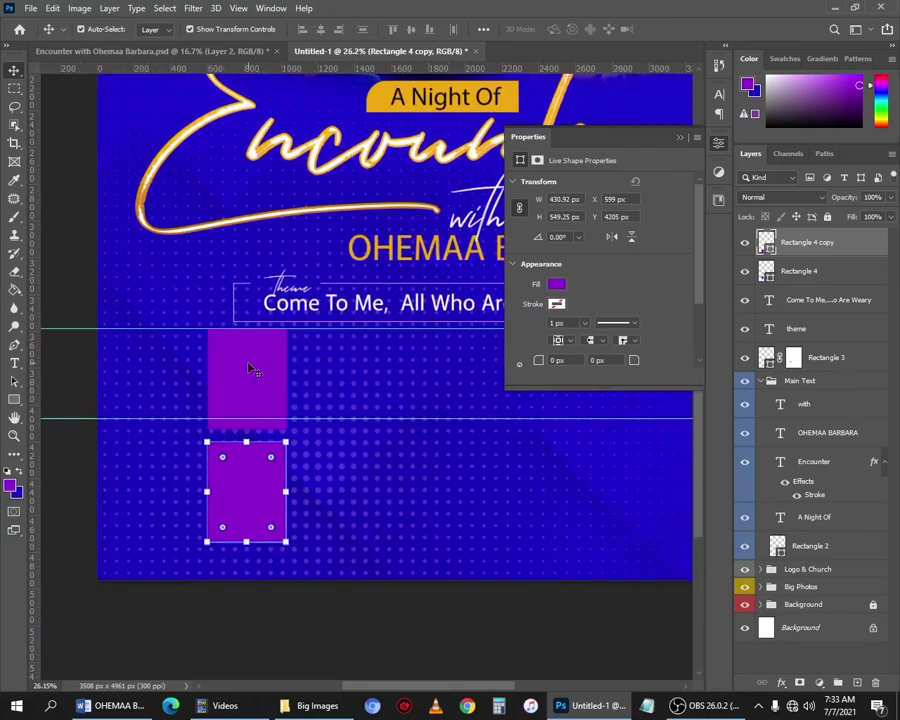
key("Delete")
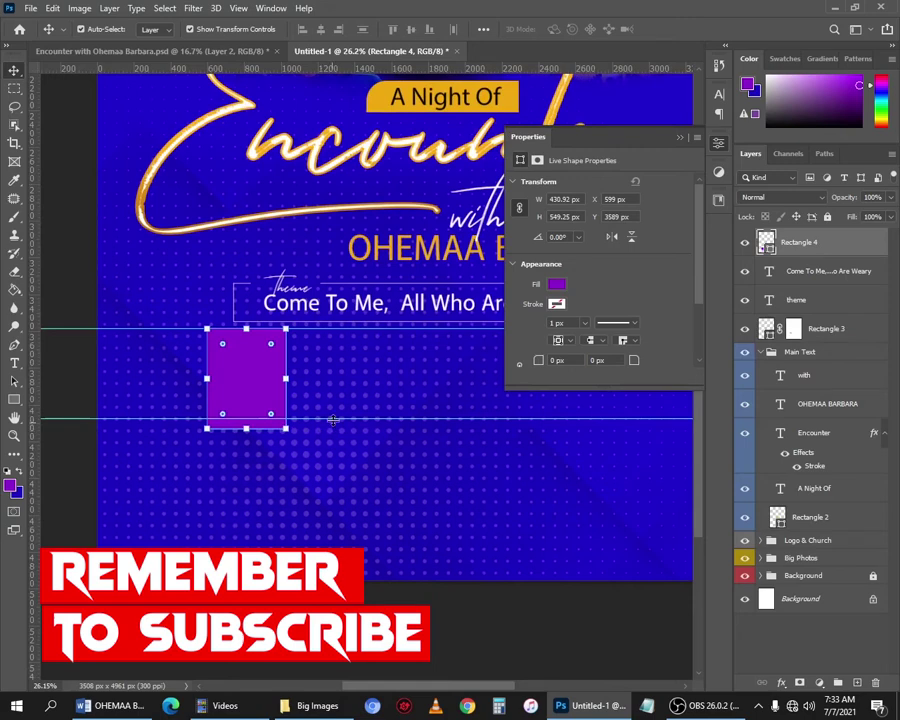
left_click_drag(336, 420, 324, 430)
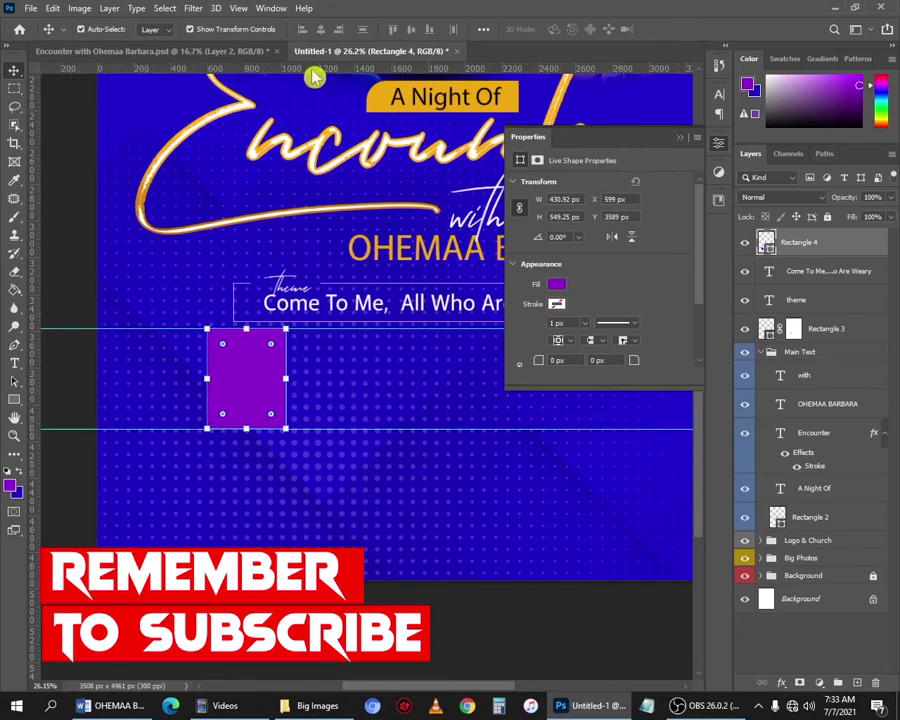
Add another horizontal guide just below the purple tile.
left_click_drag(314, 78, 317, 438)
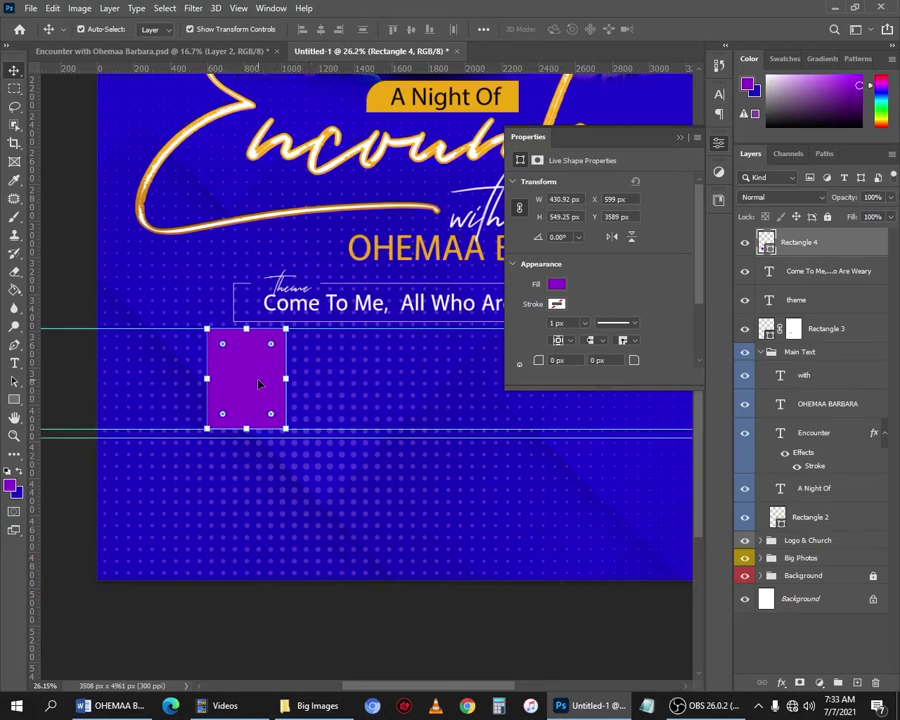
left_click_drag(367, 377, 391, 431)
scroll(557, 325, "down", 1)
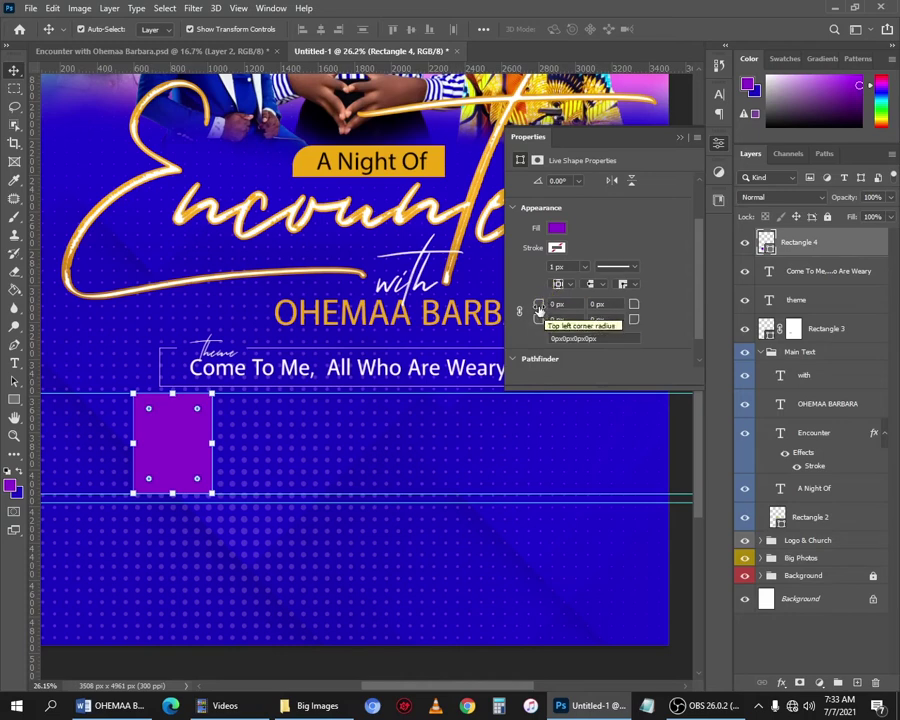
Round the tile's top-left corner 128 px and bottom-right 50 px, then duplicate it below.
left_click_drag(539, 311, 631, 318)
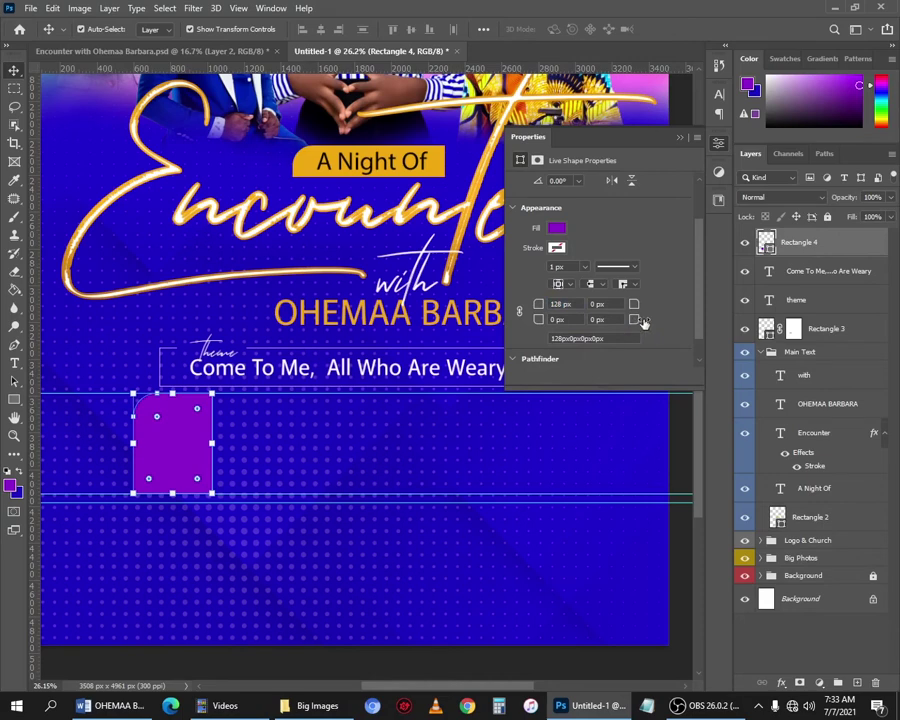
left_click_drag(643, 322, 675, 321)
scroll(166, 475, "down", 2)
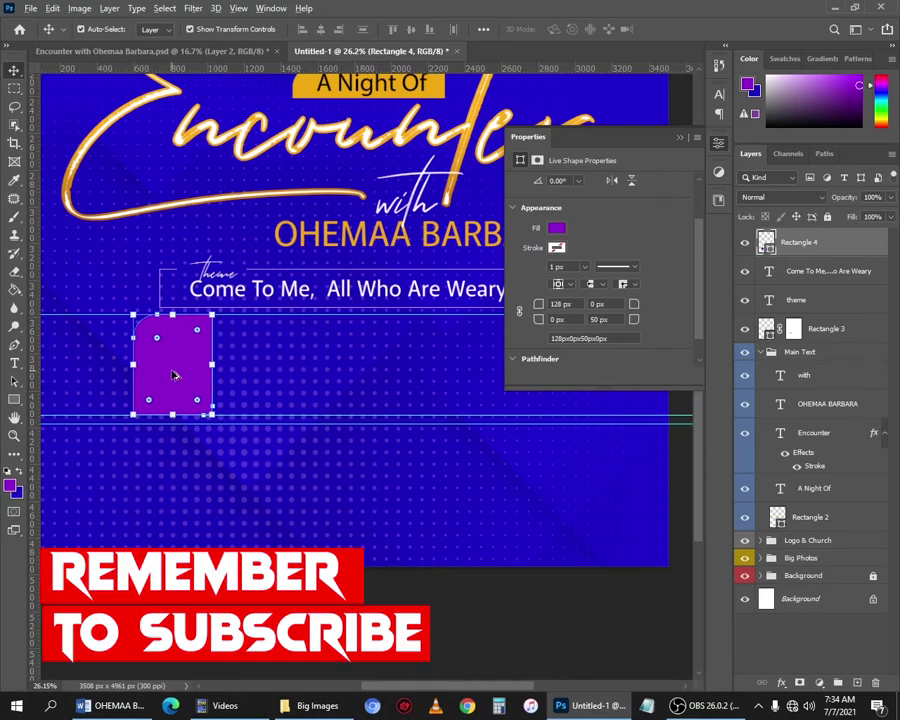
left_click_drag(173, 375, 152, 485)
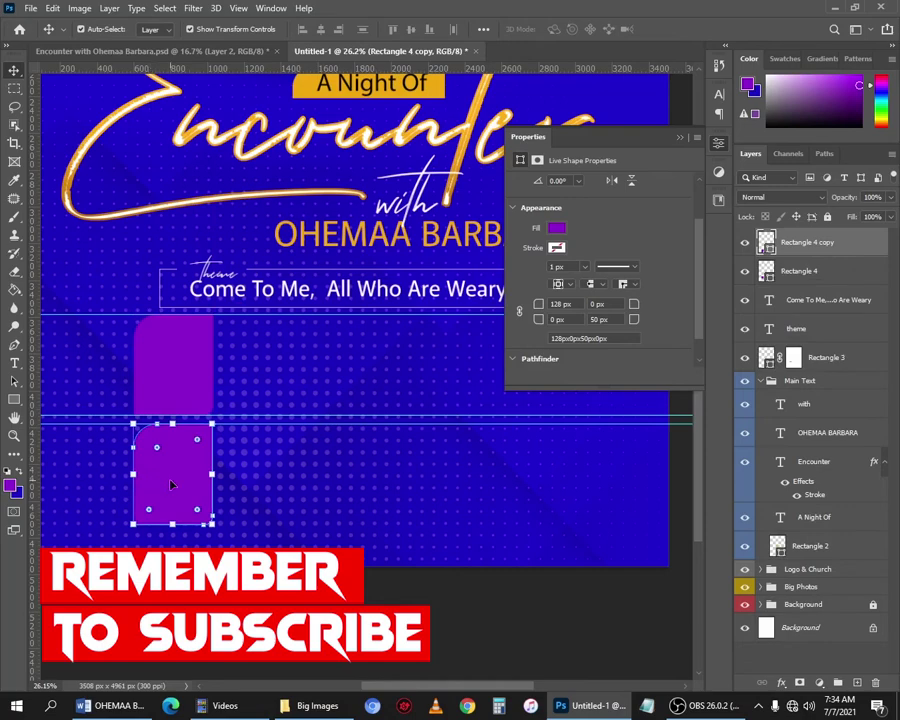
Flip Rectangle 4 copy vertically so its 128 px corner sits at the bottom-left.
left_click(53, 10)
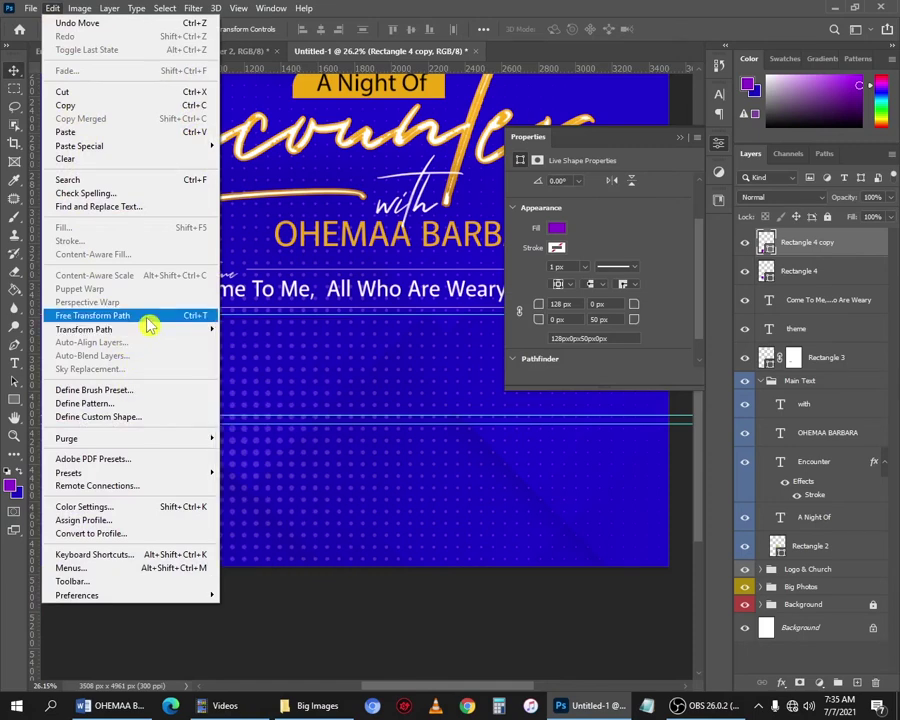
left_click(146, 318)
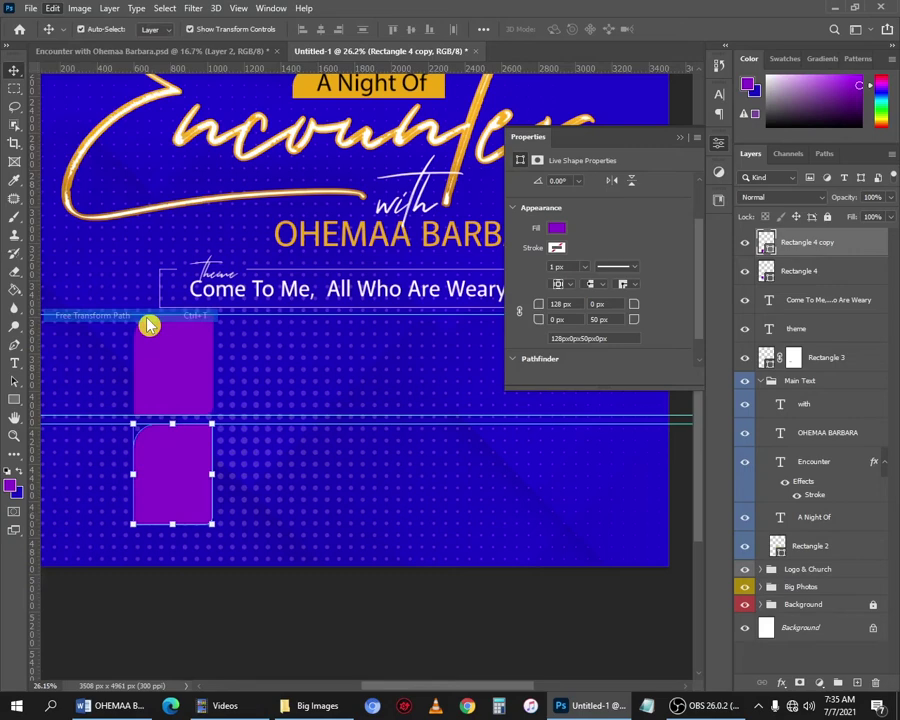
right_click(180, 459)
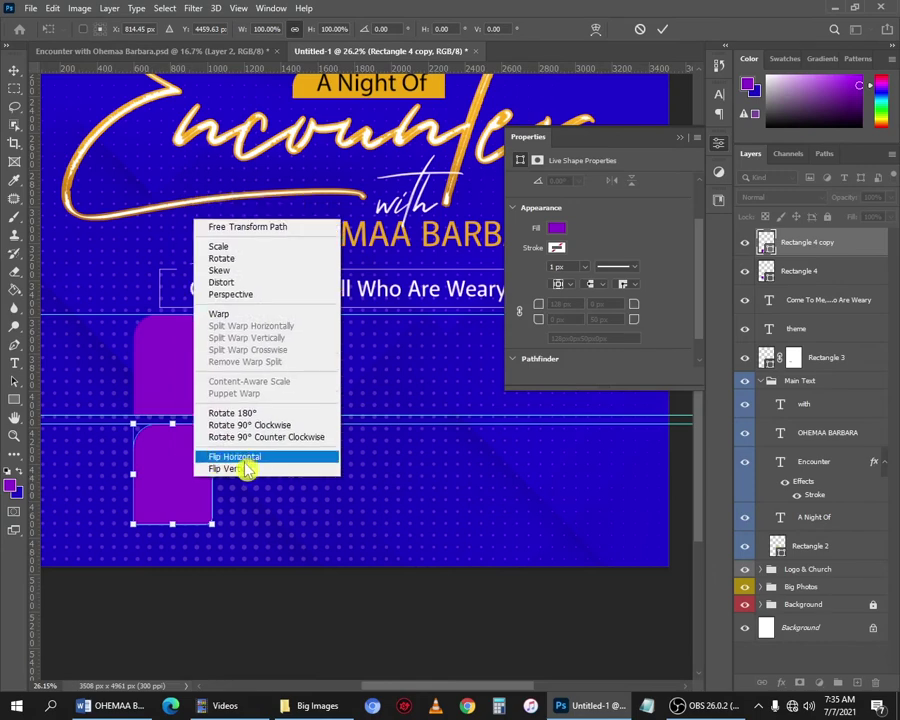
left_click(247, 446)
key("Return")
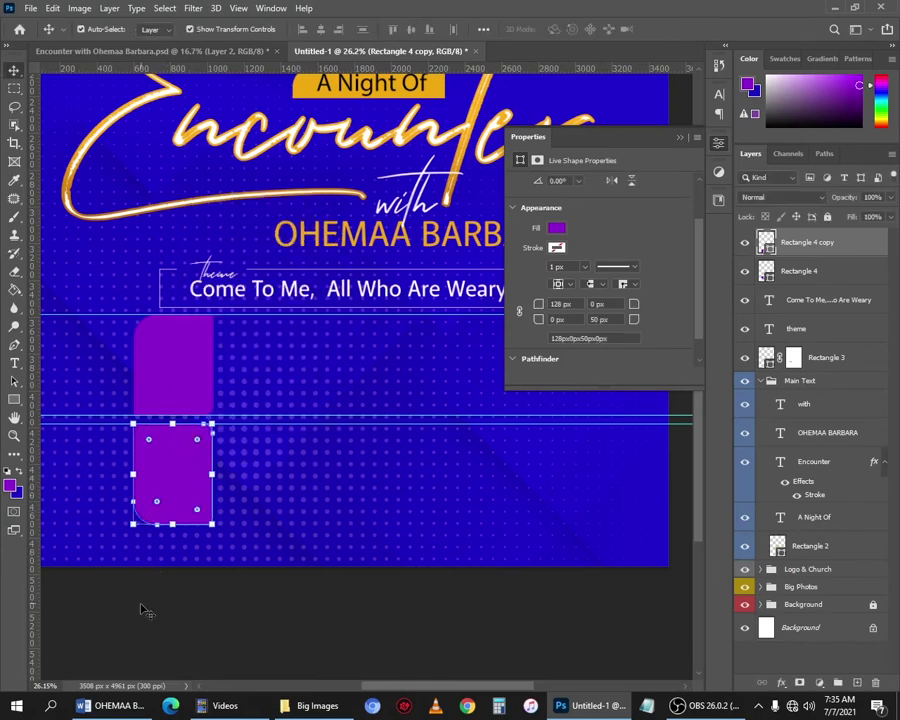
left_click(141, 605)
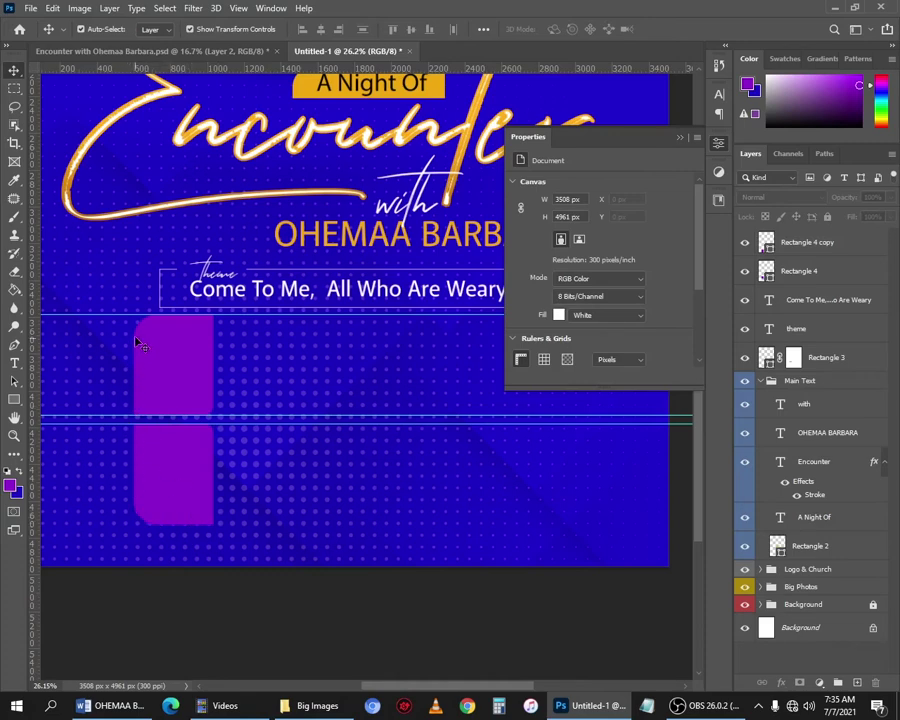
Select both stacked tiles, try a copy to the right, undo it, and reselect both.
left_click(143, 377)
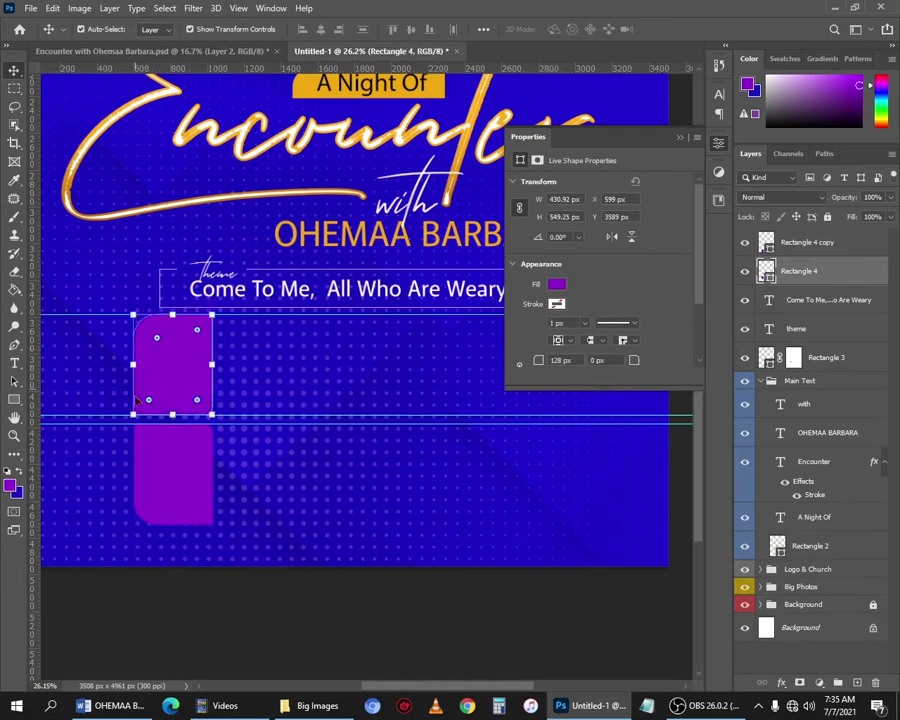
left_click(283, 355)
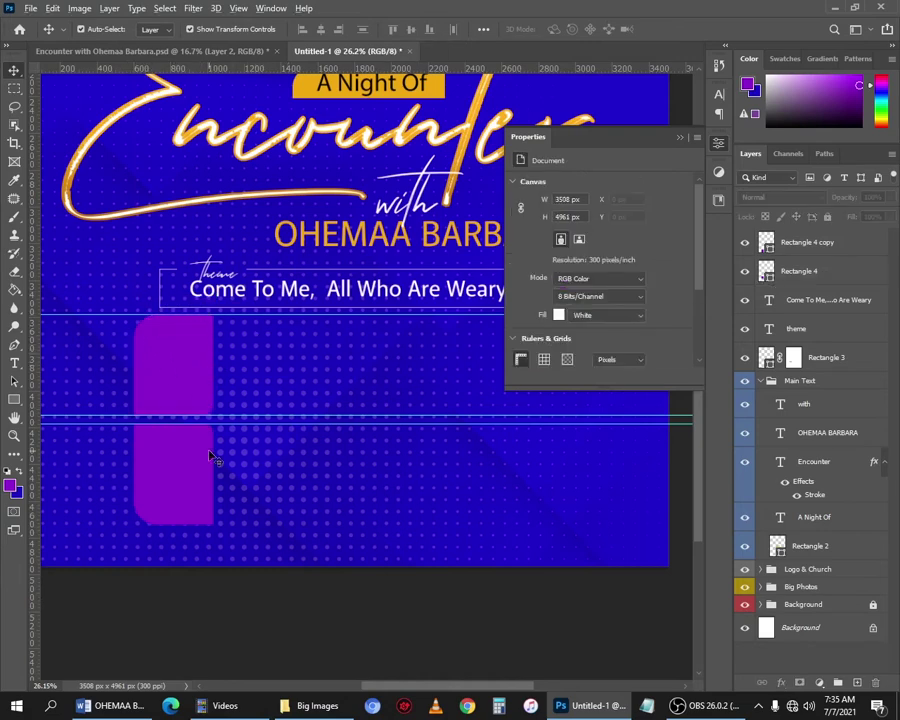
scroll(200, 445, "down", 1)
left_click(174, 450)
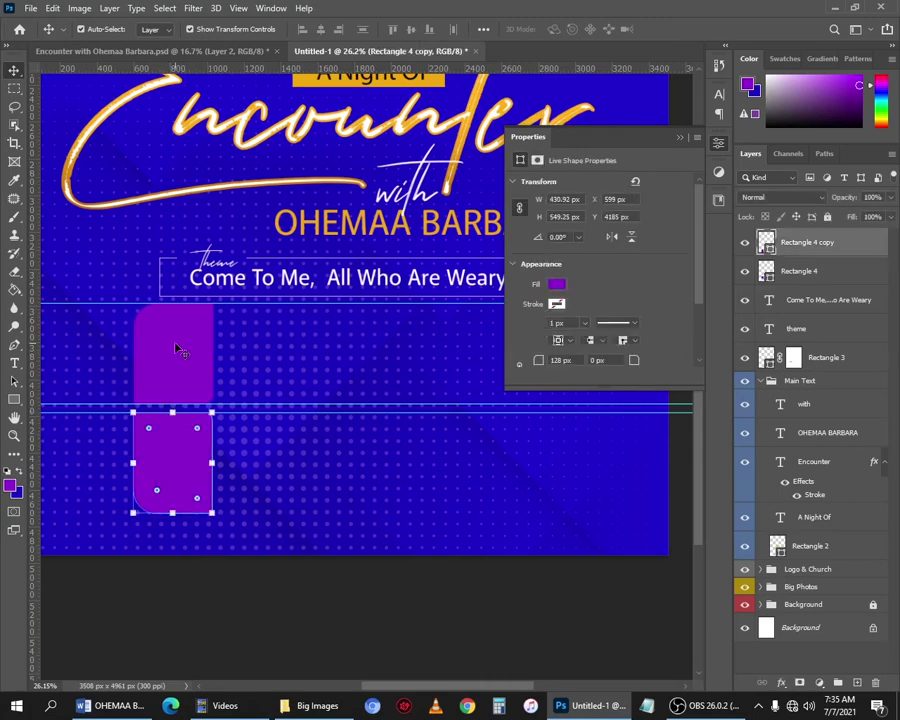
left_click(186, 372, "shift")
left_click_drag(186, 372, 252, 364)
key("ctrl+z")
left_click(151, 570)
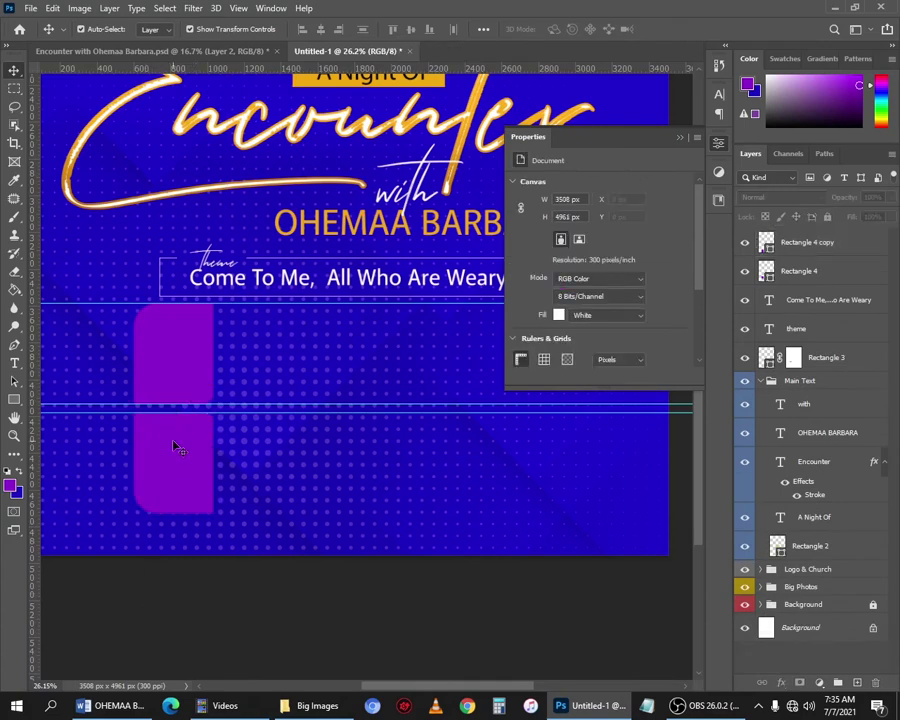
left_click(178, 468)
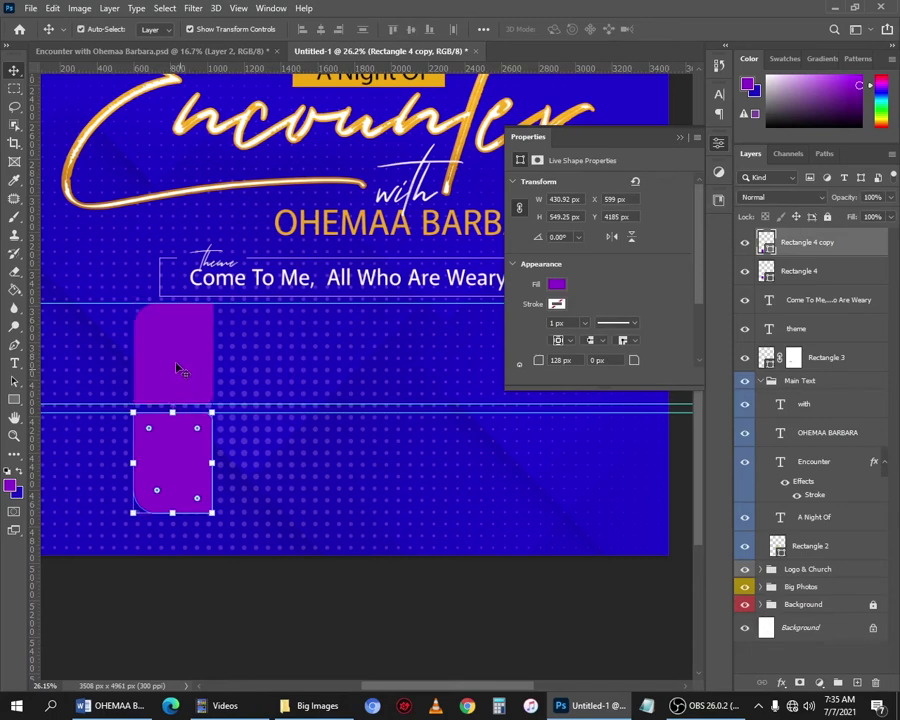
left_click(177, 367, "shift")
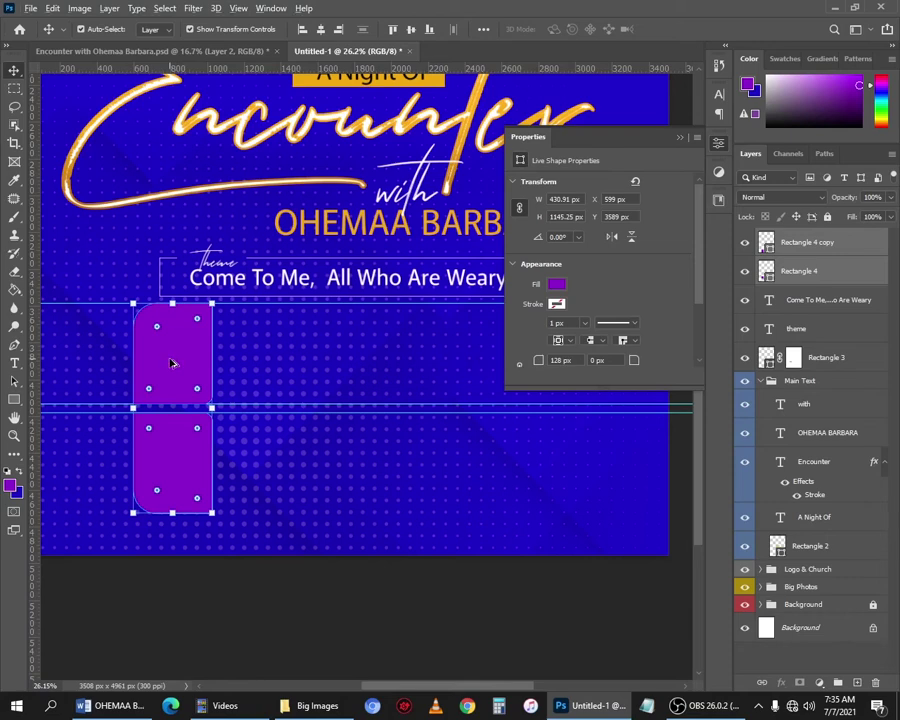
Duplicate both tiles to the right, nudging them into a second column.
left_click_drag(179, 367, 265, 365)
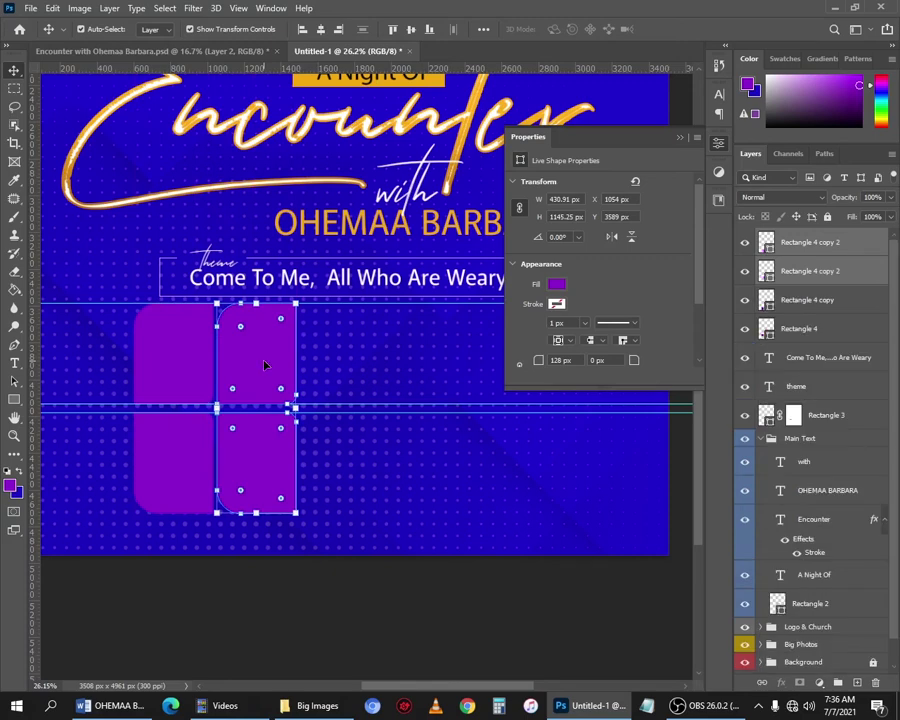
key("Right")
key("Right")
key("Right")
key("Right")
key("Right")
key("Right")
key("Right")
key("Right")
key("Right")
key("Right")
key("Right")
key("Right")
key("Right")
key("Right")
key("Right")
key("Right")
key("Right")
key("Right")
key("Right")
key("Right")
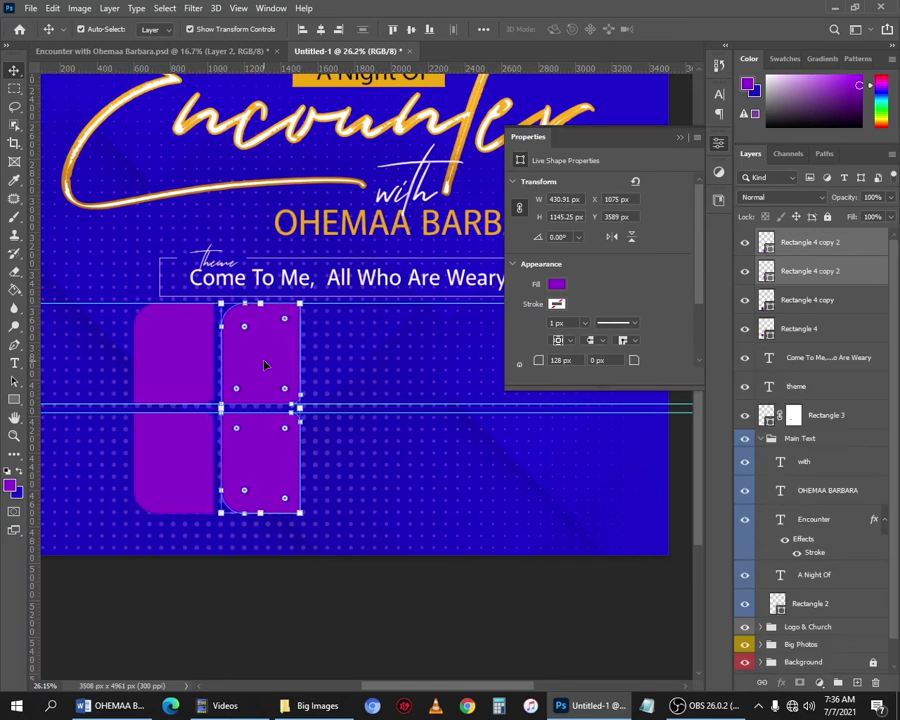
left_click(268, 667)
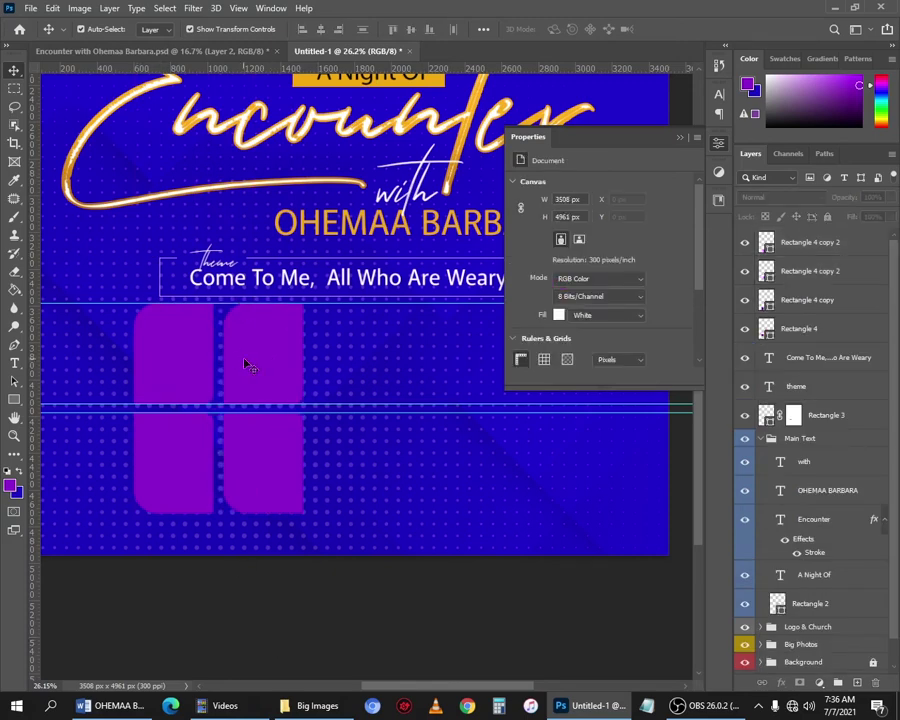
left_click(255, 320)
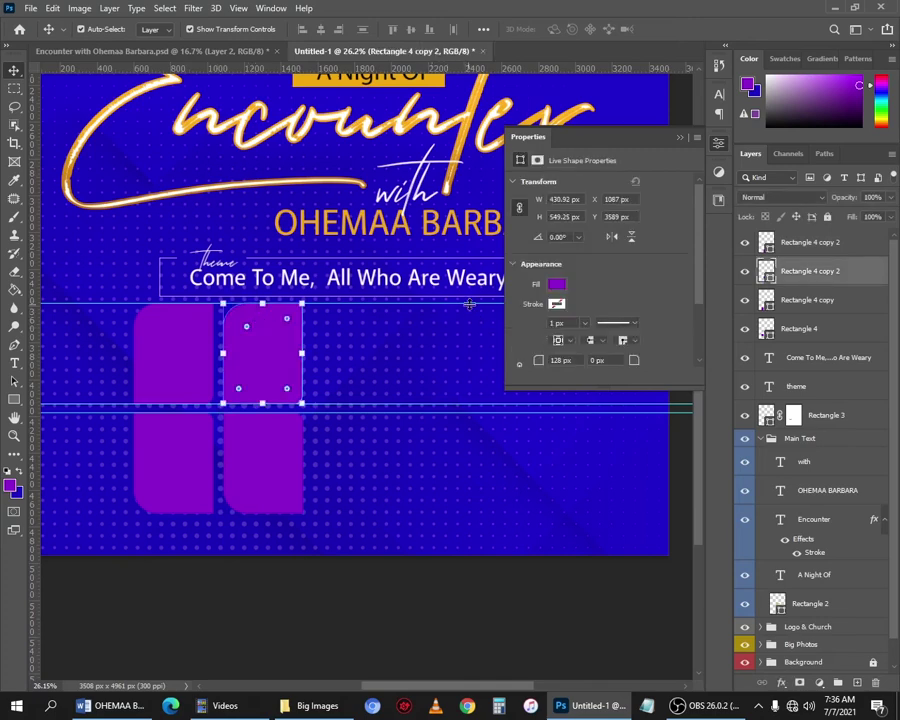
scroll(526, 335, "down", 2)
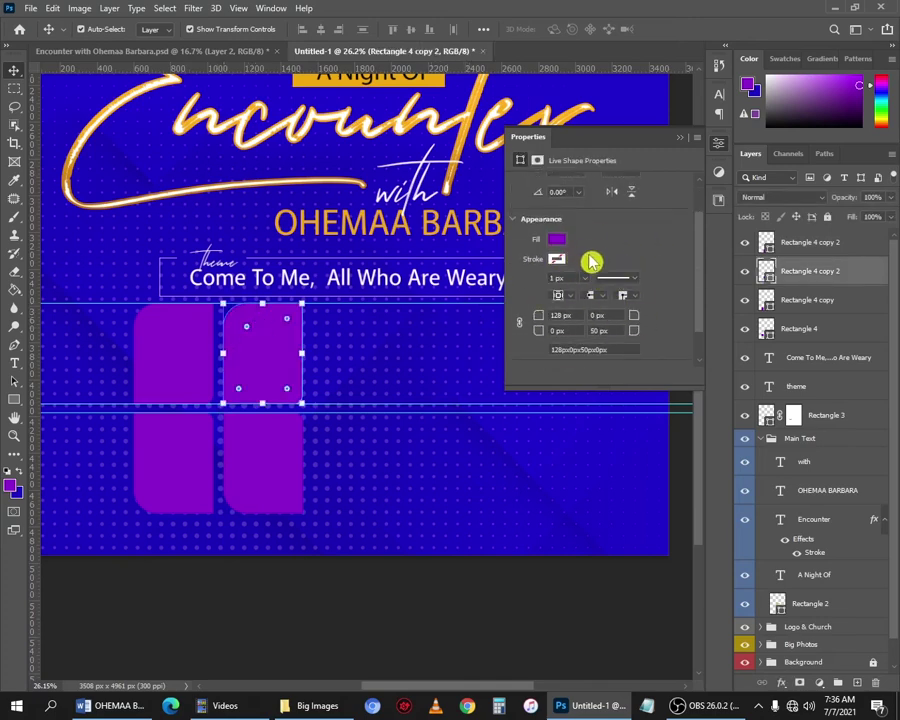
scroll(606, 250, "down", 1)
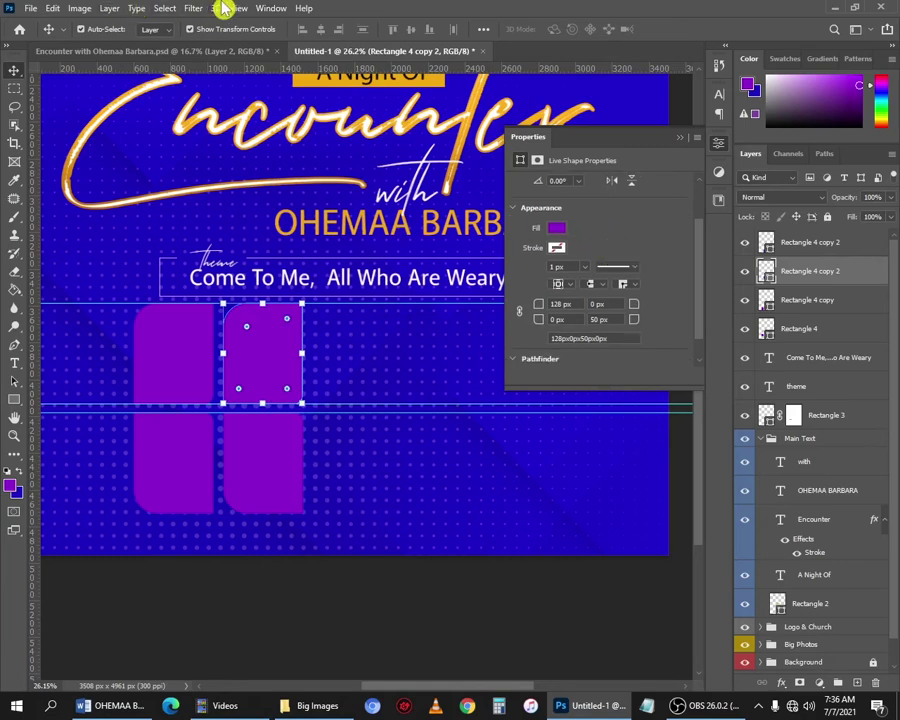
left_click(270, 9)
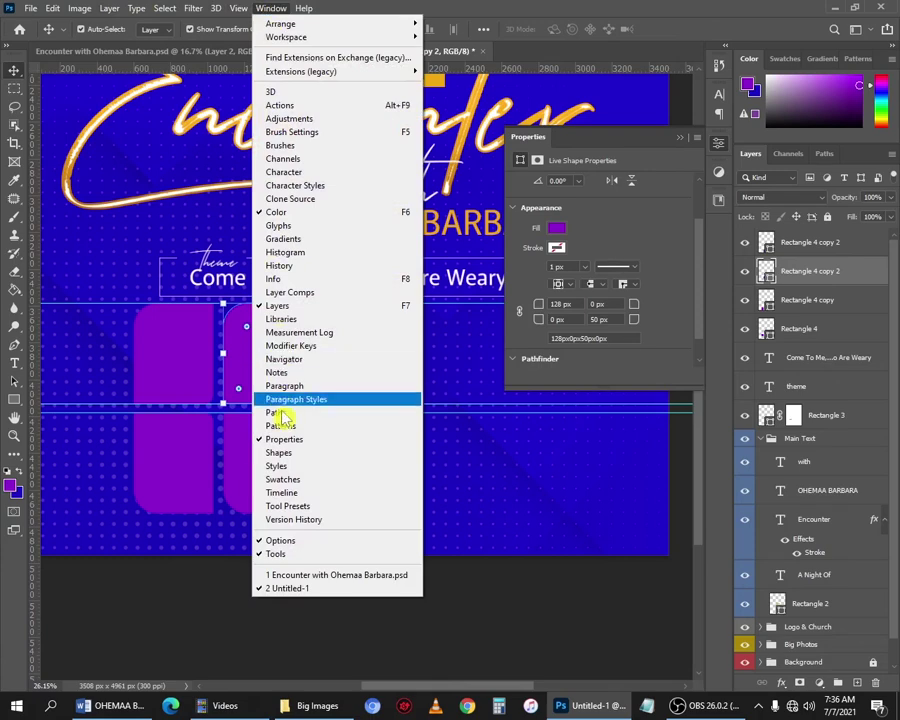
left_click(622, 237)
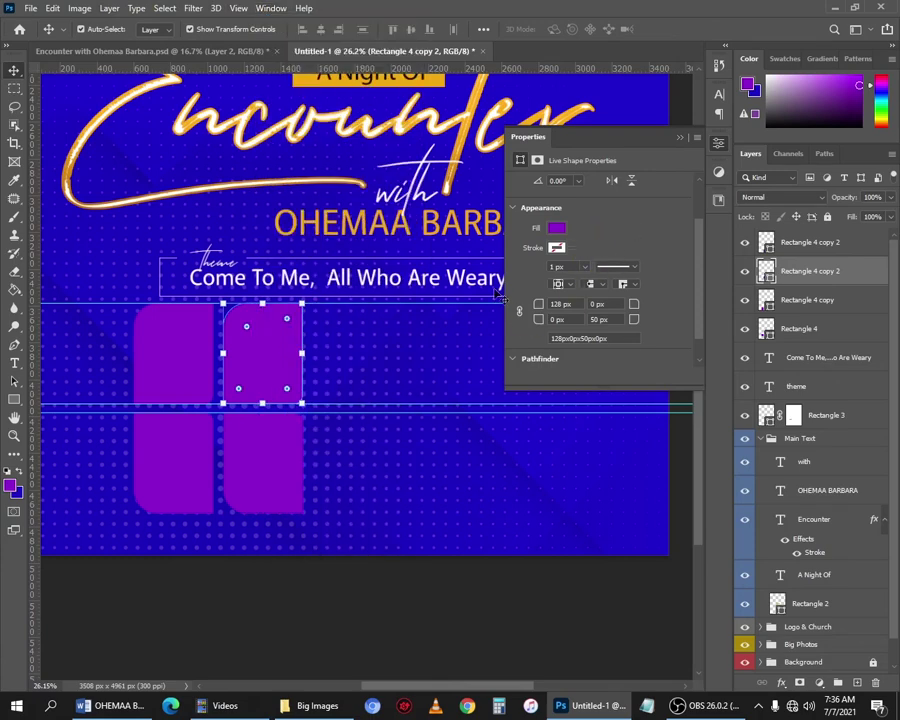
Set both new tiles' top-left corner radius to 0 px, keeping the upper tile's other corner at 50 px.
left_click(552, 304)
type("0")
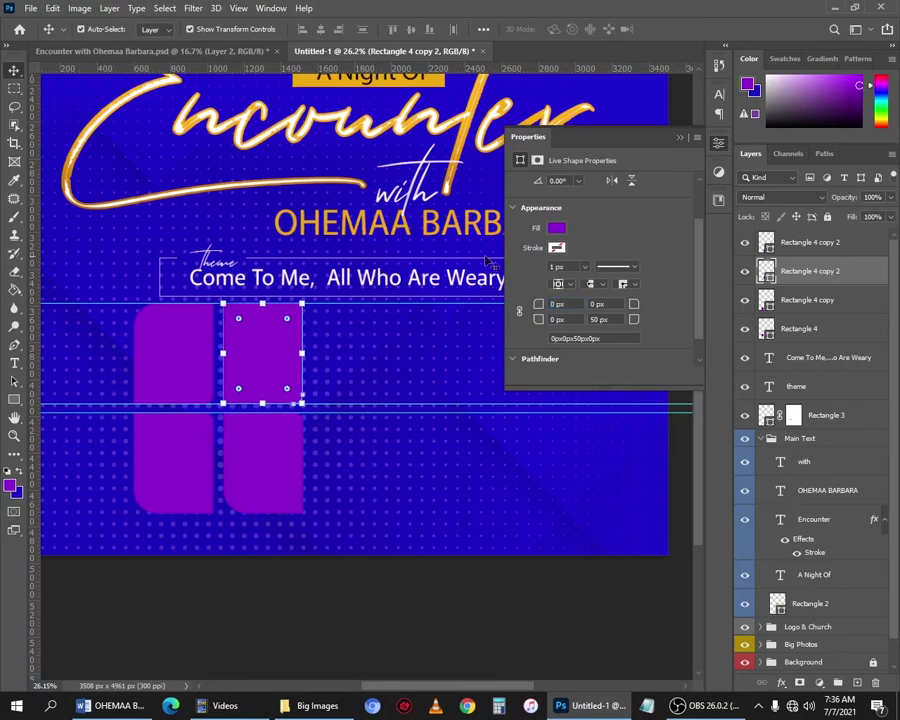
left_click(534, 331)
left_click(543, 296)
left_click_drag(569, 319, 362, 312)
type("50")
key("Return")
left_click(277, 440)
left_click_drag(576, 304, 270, 273)
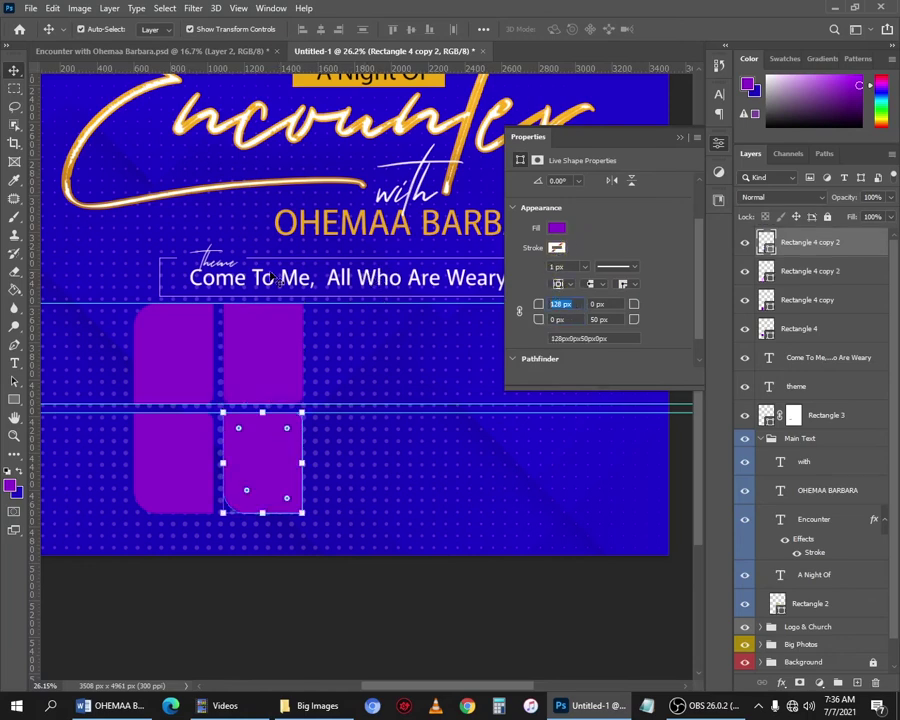
type("0")
key("Return")
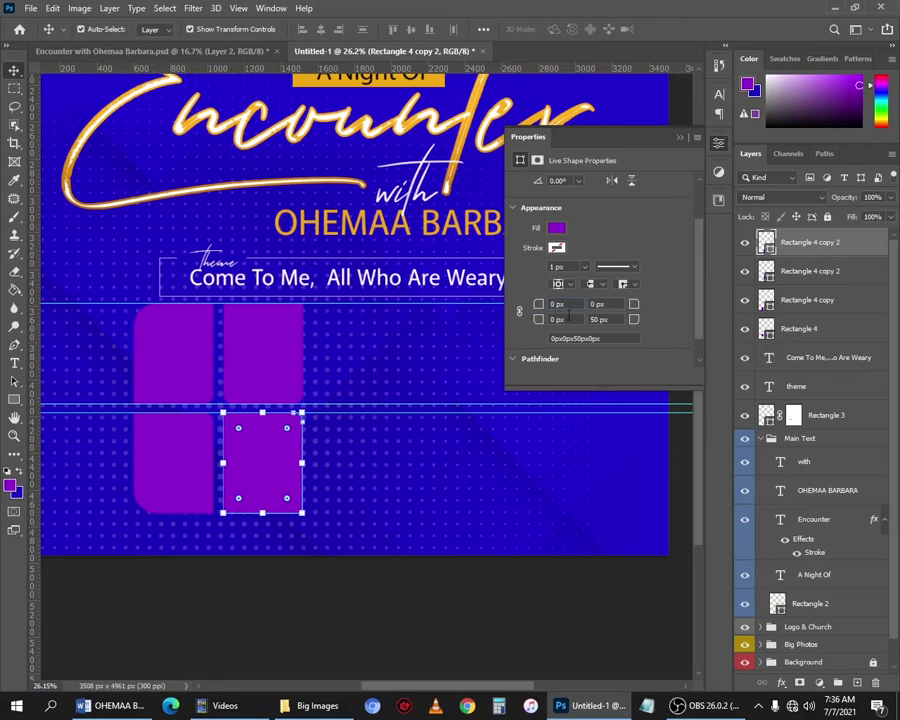
left_click(190, 406)
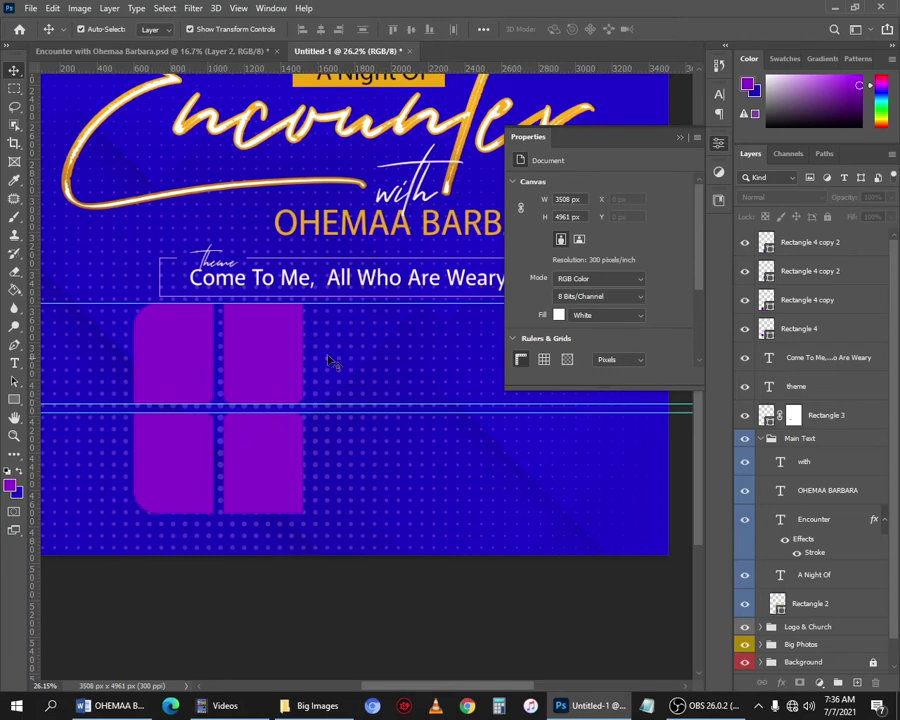
Select both middle-column tiles and Alt-drag a copy to the right as a third column.
left_click(249, 457)
left_click(252, 380, "shift")
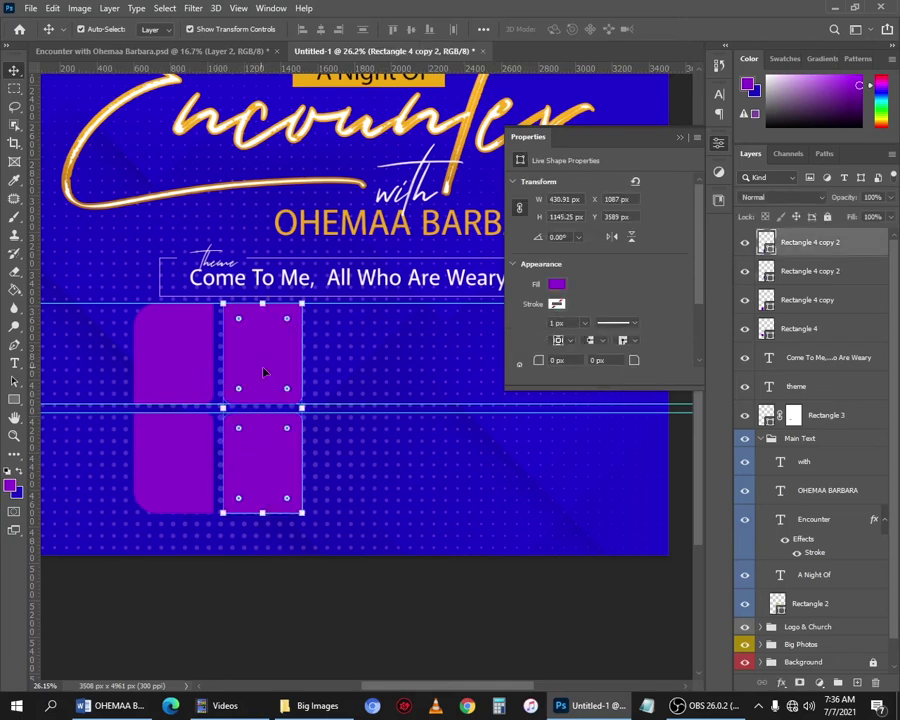
left_click_drag(263, 364, 348, 358)
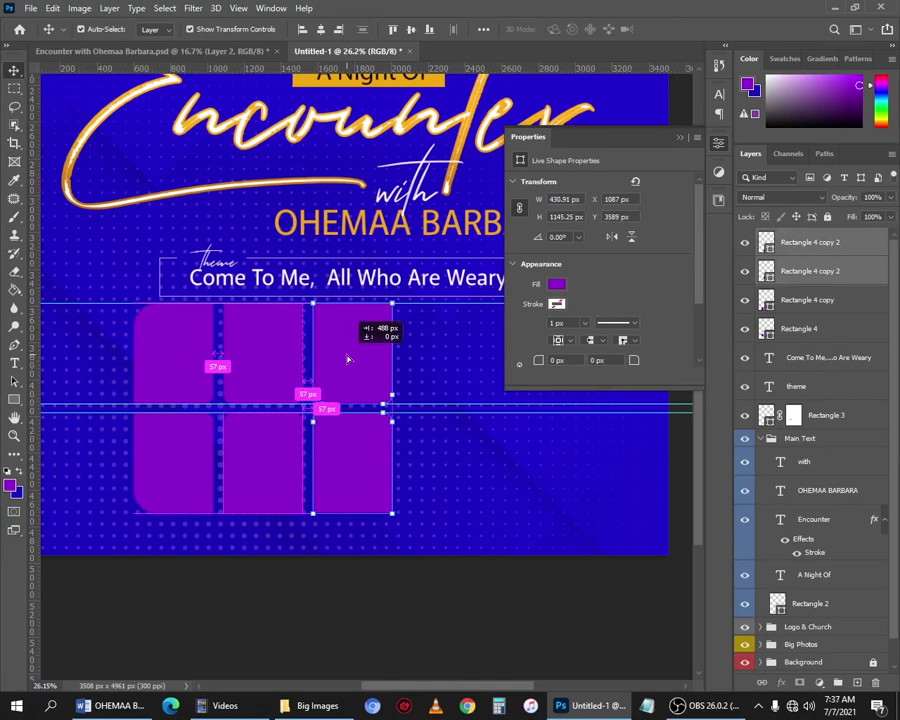
left_click_drag(348, 359, 350, 359)
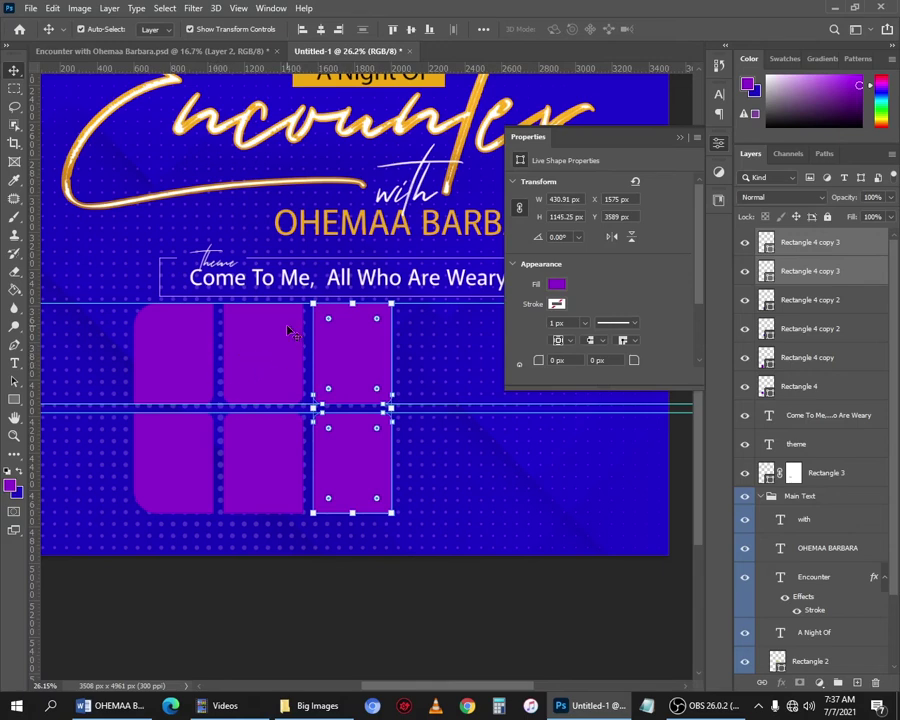
Toggle the smart alignment guides from the View menu and center the tile grid on screen.
scroll(327, 357, "left", 1)
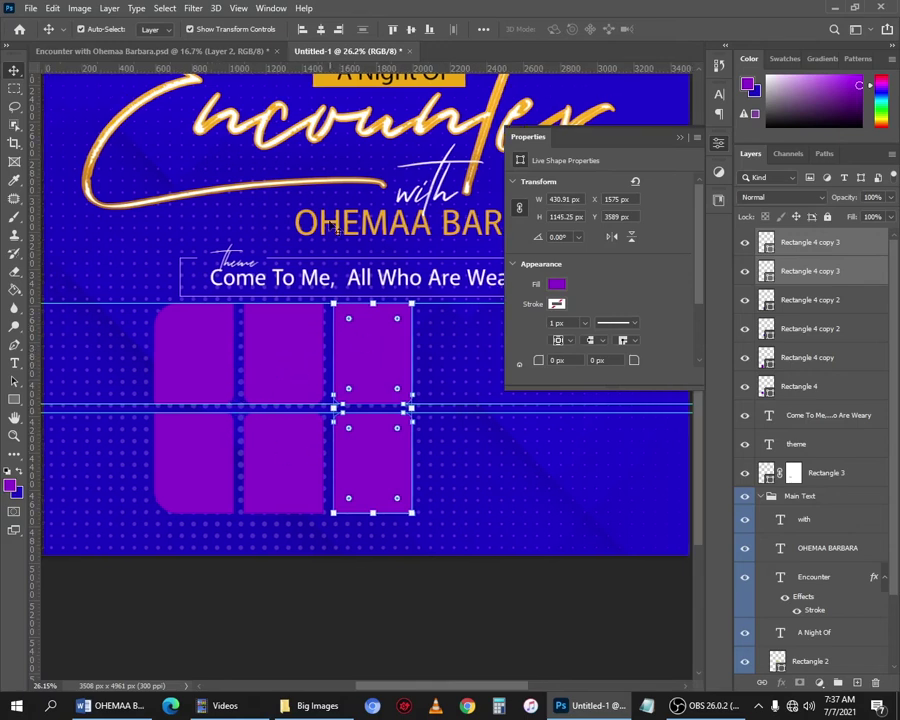
left_click(240, 9)
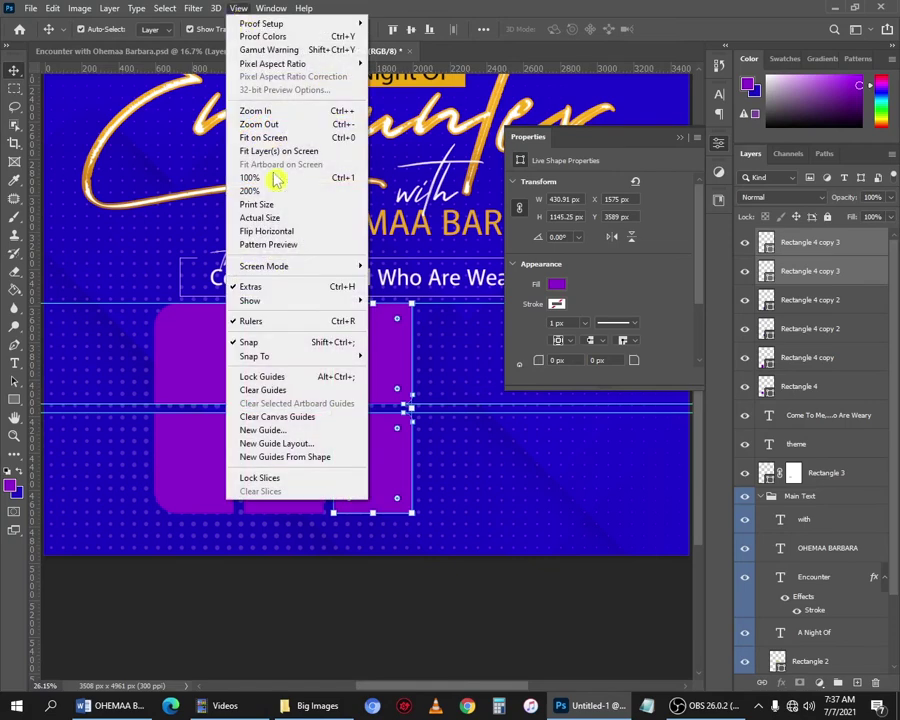
mouse_move(300, 303)
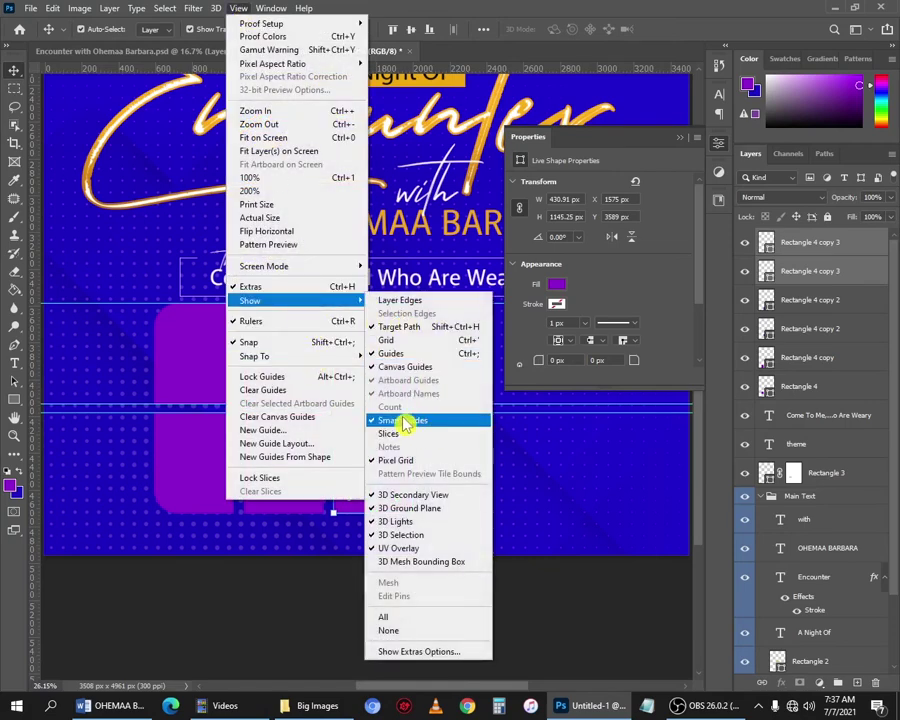
left_click(505, 628)
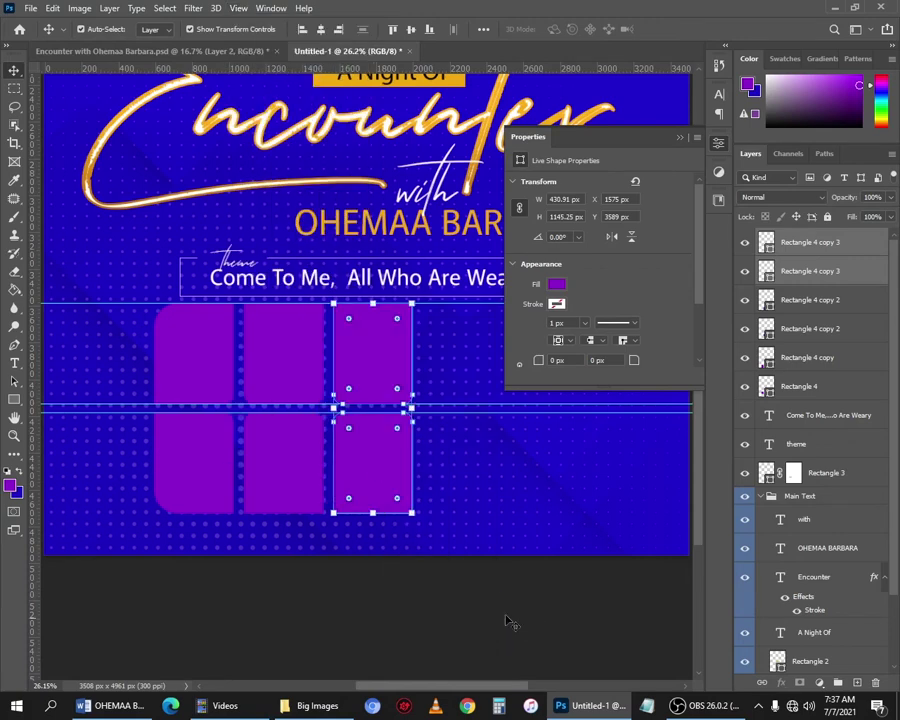
left_click_drag(465, 422, 403, 443)
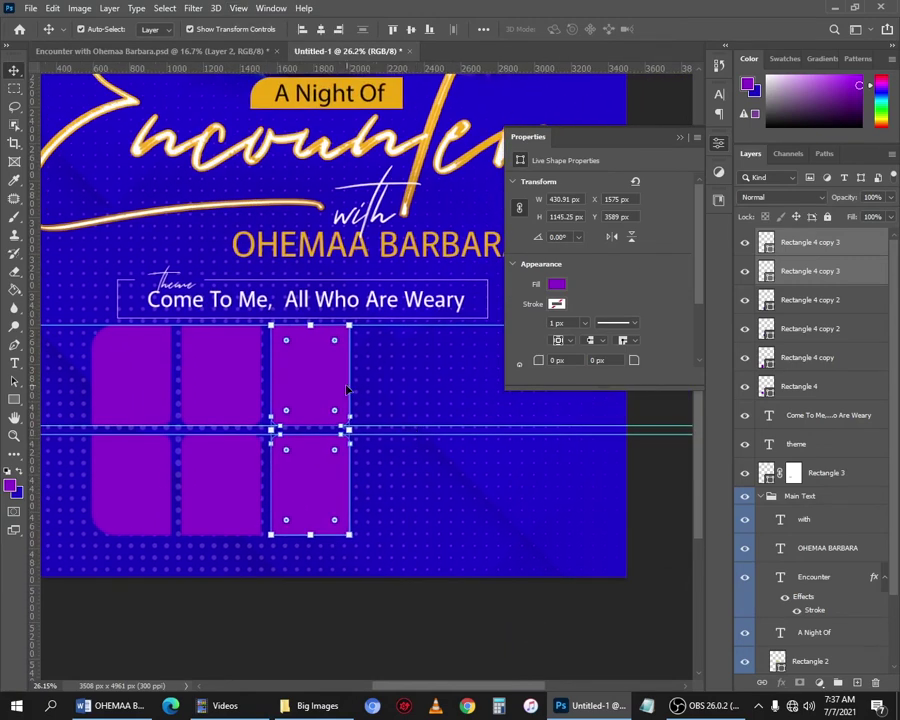
Duplicate the third column of tiles into a fourth column.
left_click_drag(297, 384, 389, 392)
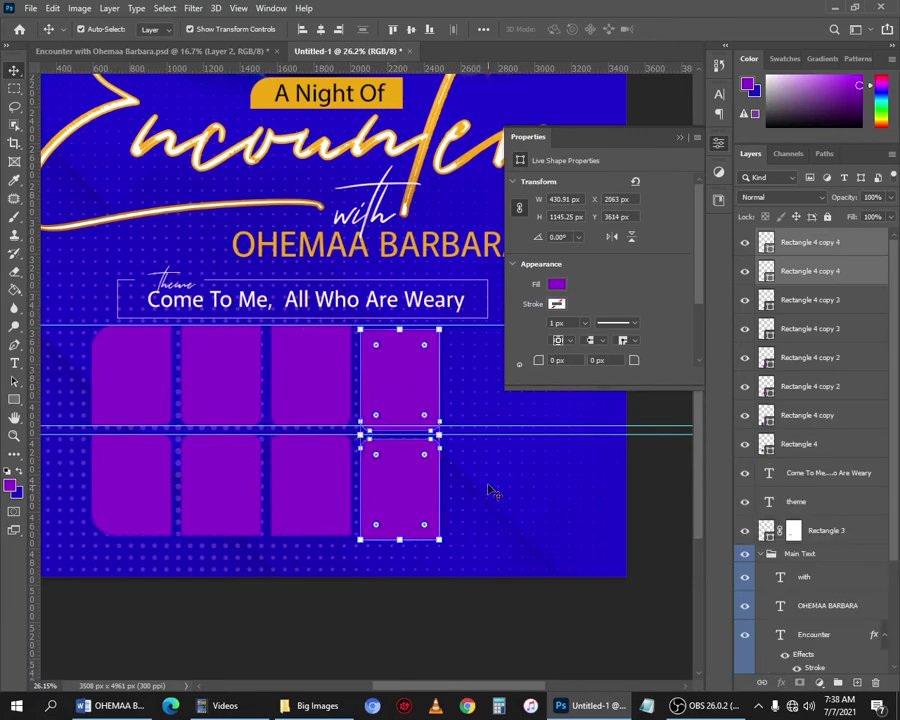
left_click(440, 396)
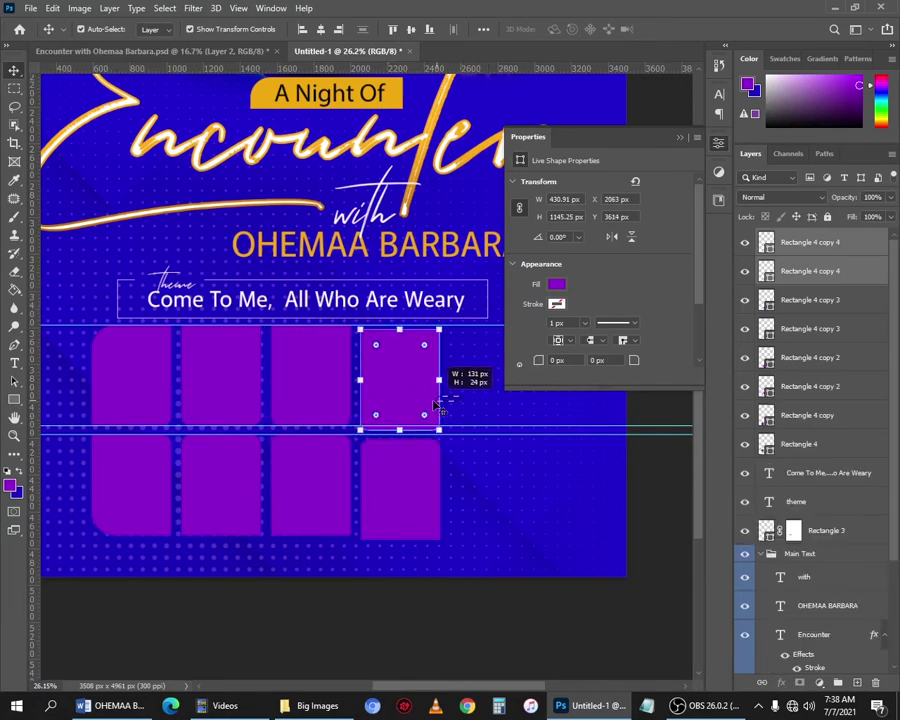
left_click(635, 526)
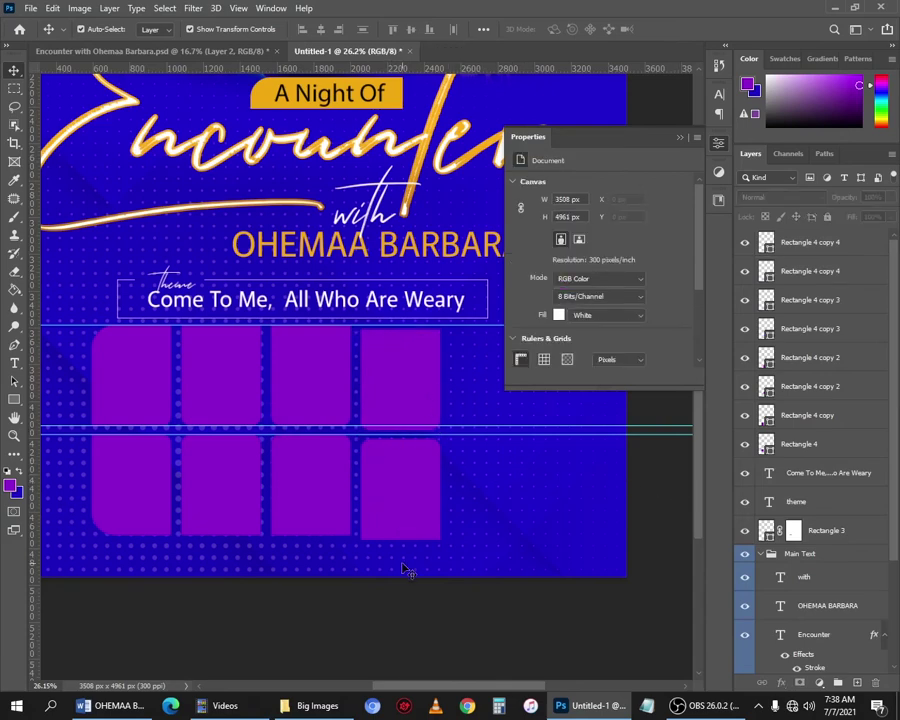
key("ctrl+z")
key("ctrl+z")
key("ctrl+shift+z")
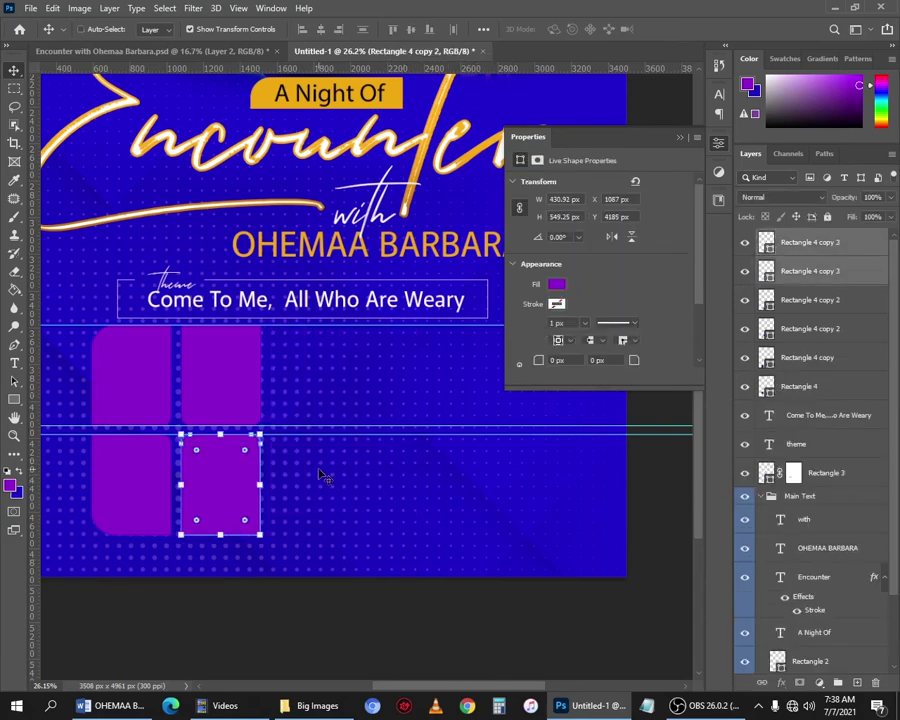
left_click_drag(307, 370, 397, 371)
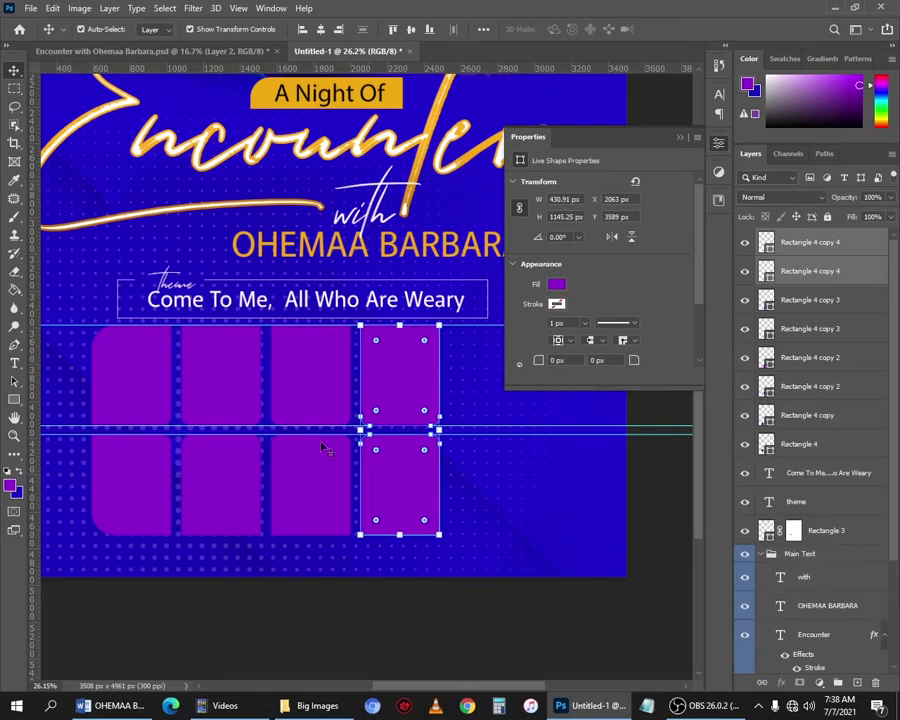
Alt-drag a copy of the first column's two tiles past the fourth column and start Free Transform on it.
left_click(115, 366)
left_click(127, 487, "shift")
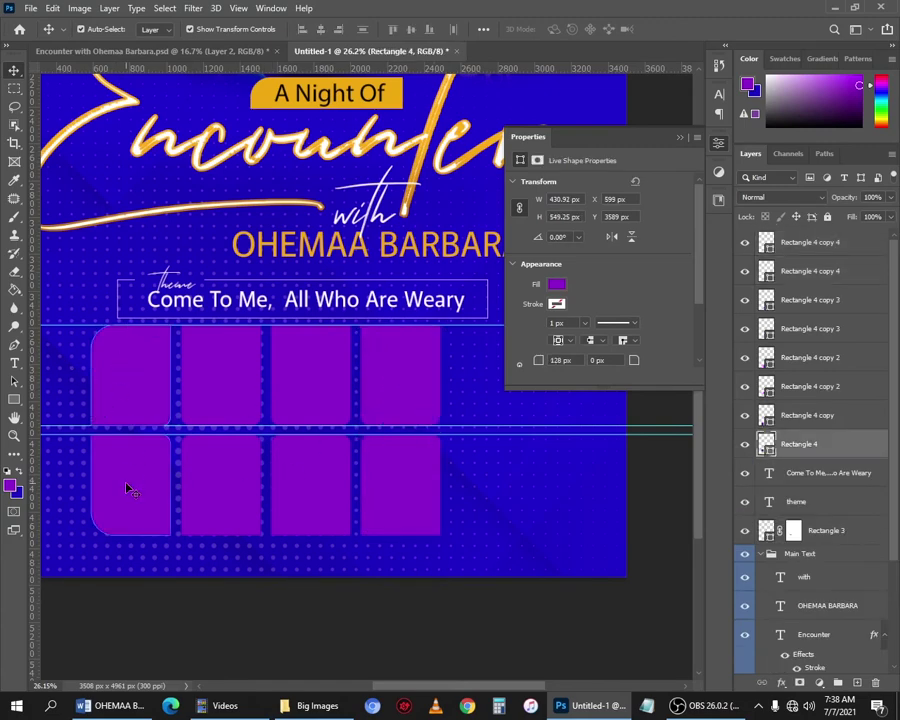
left_click_drag(123, 404, 478, 484)
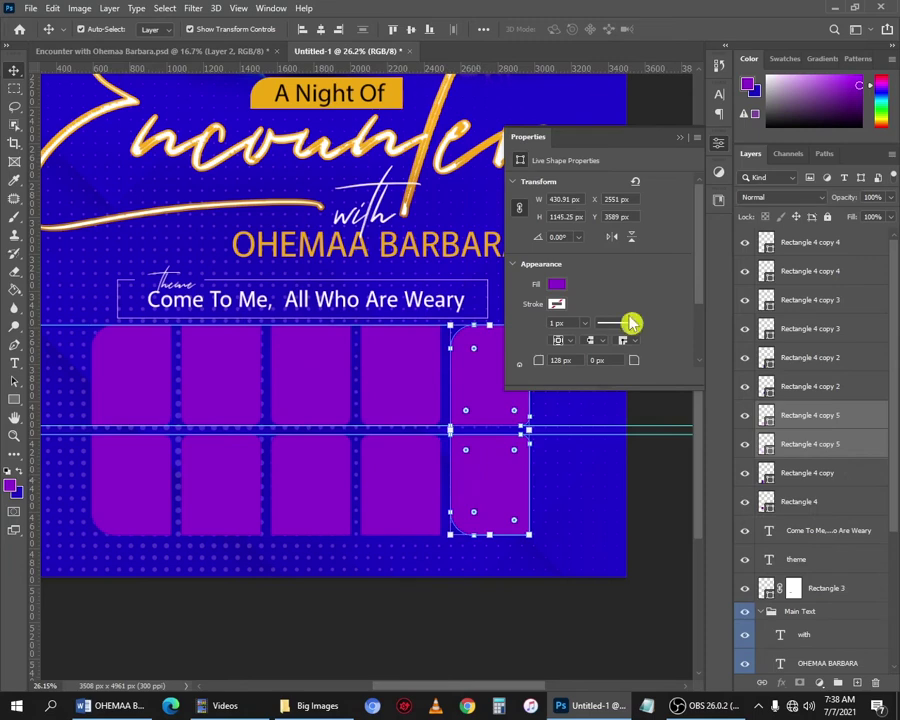
left_click(682, 141)
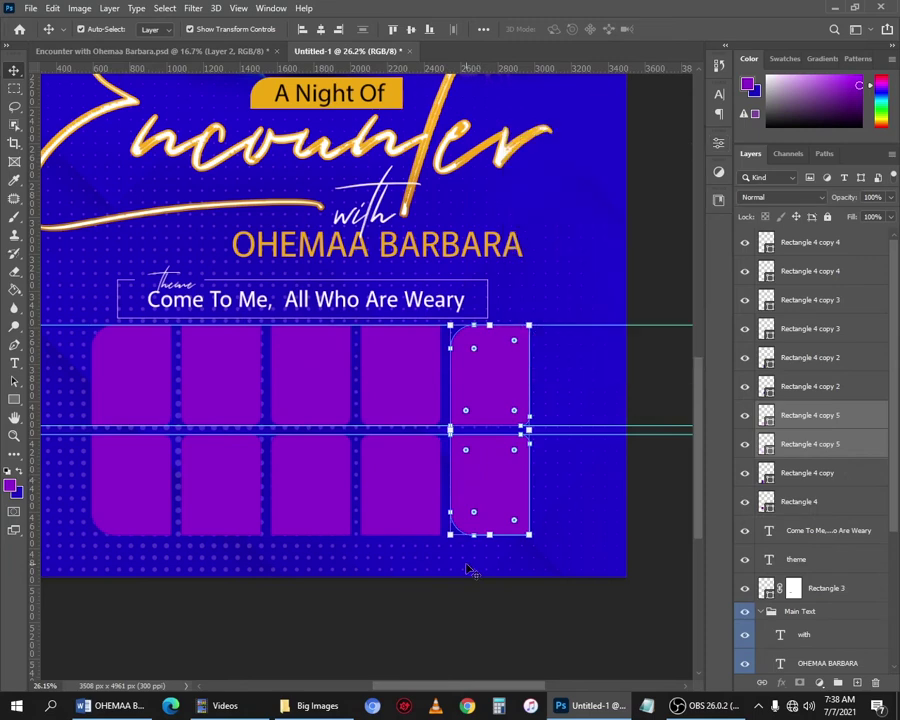
key("t")
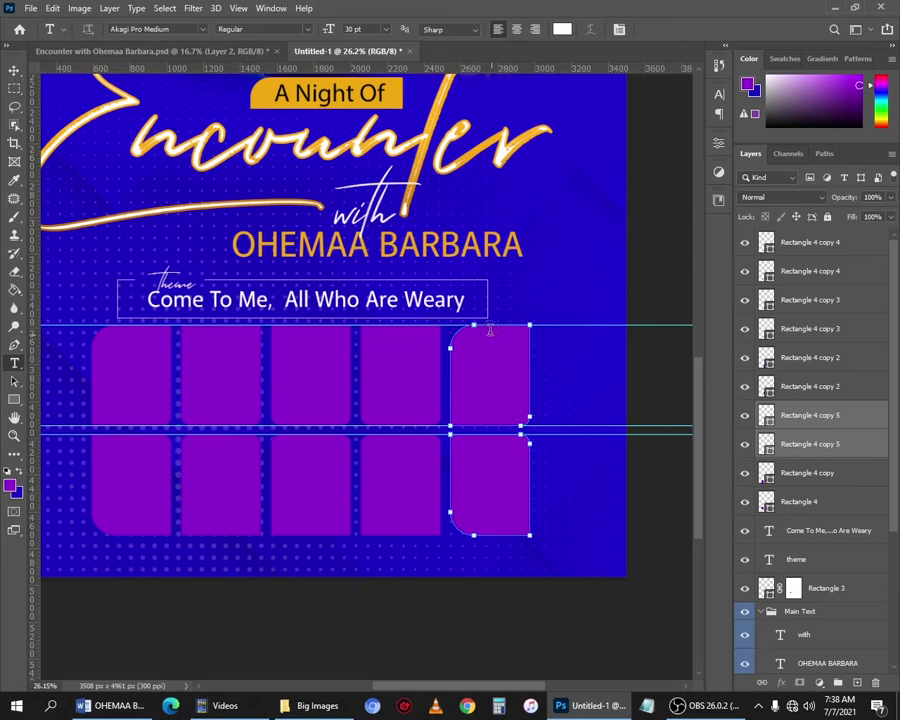
key("v")
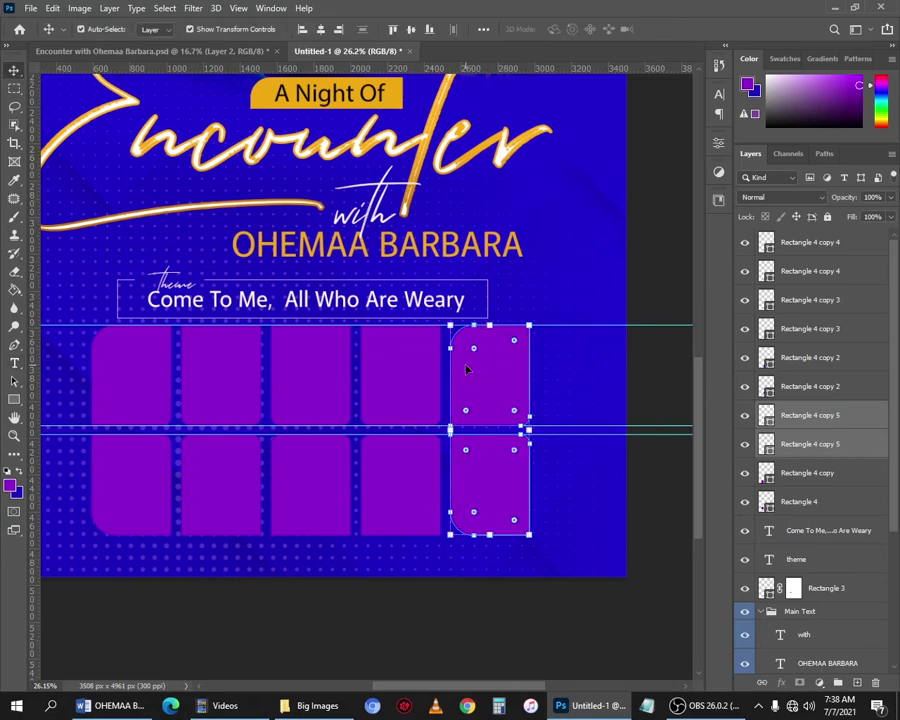
key("ctrl+t")
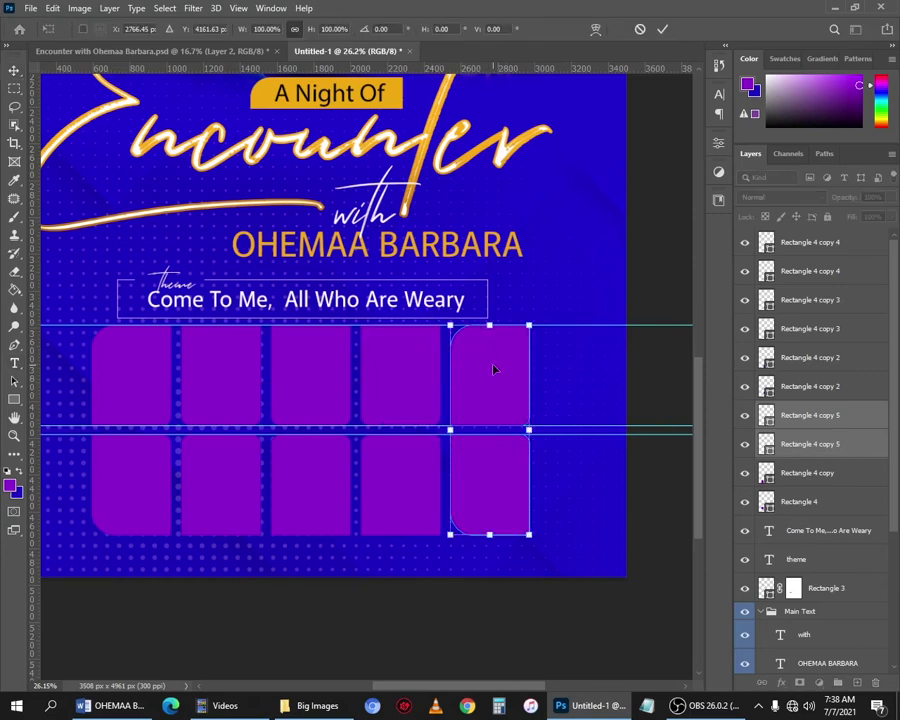
right_click(493, 370)
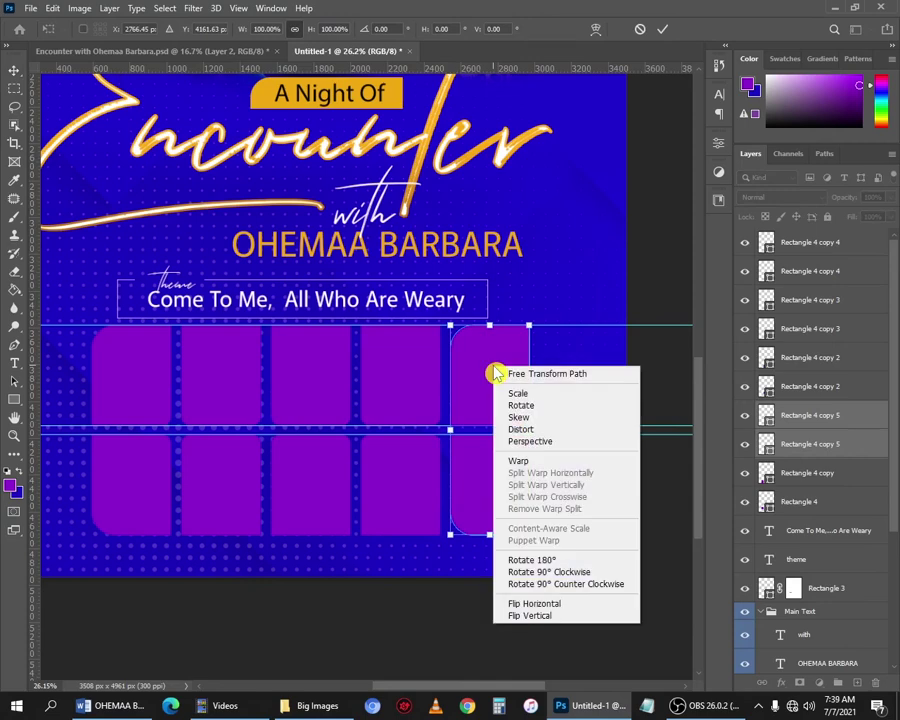
Flip the new fifth column horizontally and commit the transform.
left_click(576, 604)
key("Return")
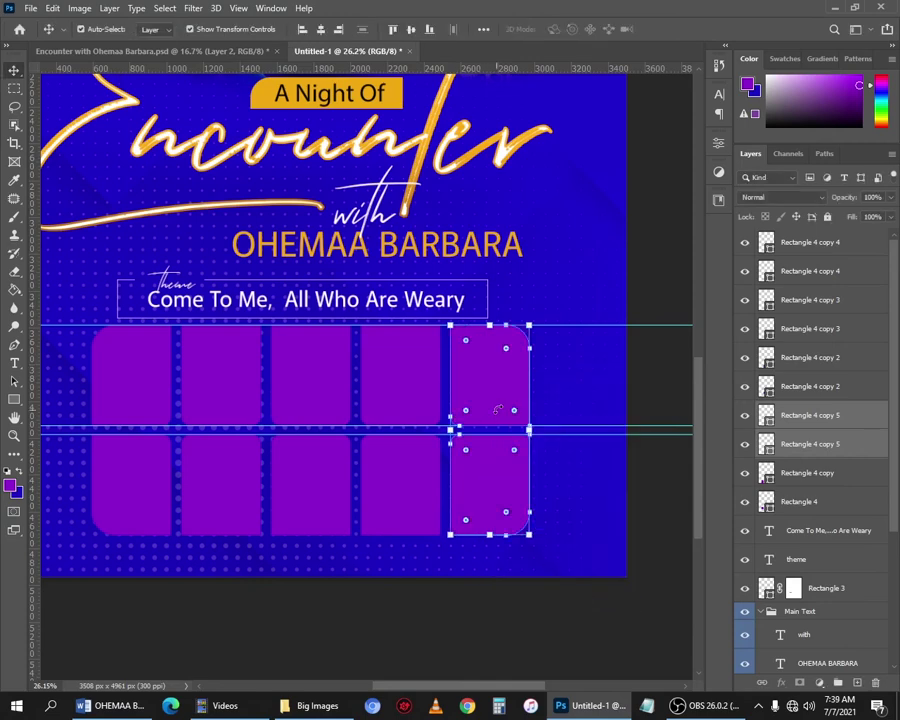
scroll(598, 457, "up", 2)
left_click(646, 243)
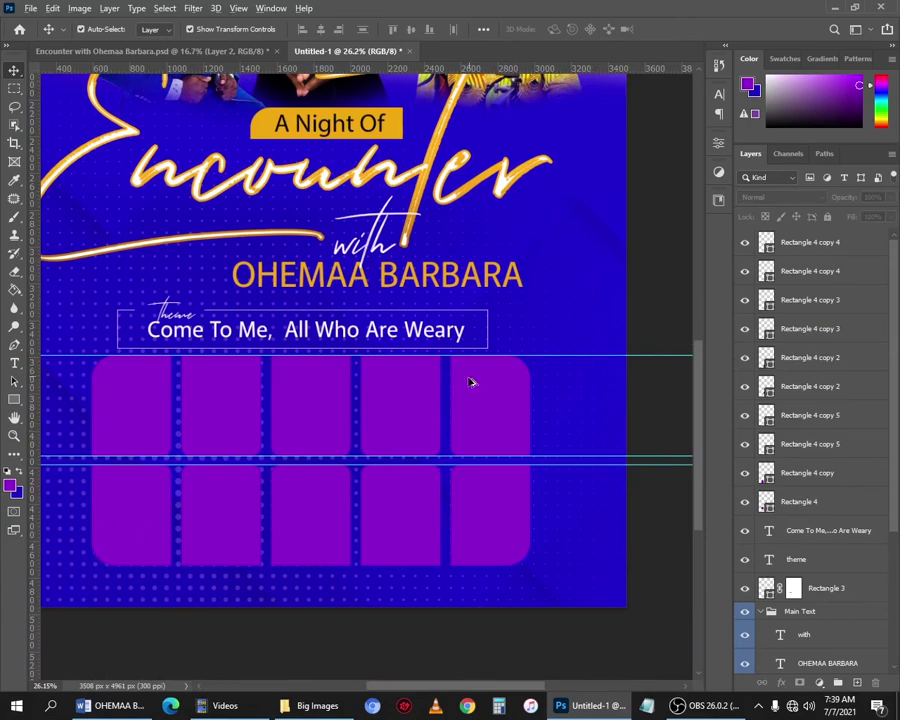
Marquee-select all ten tiles in the grid with the Move tool.
scroll(470, 380, "down", 3)
scroll(473, 546, "up", 2)
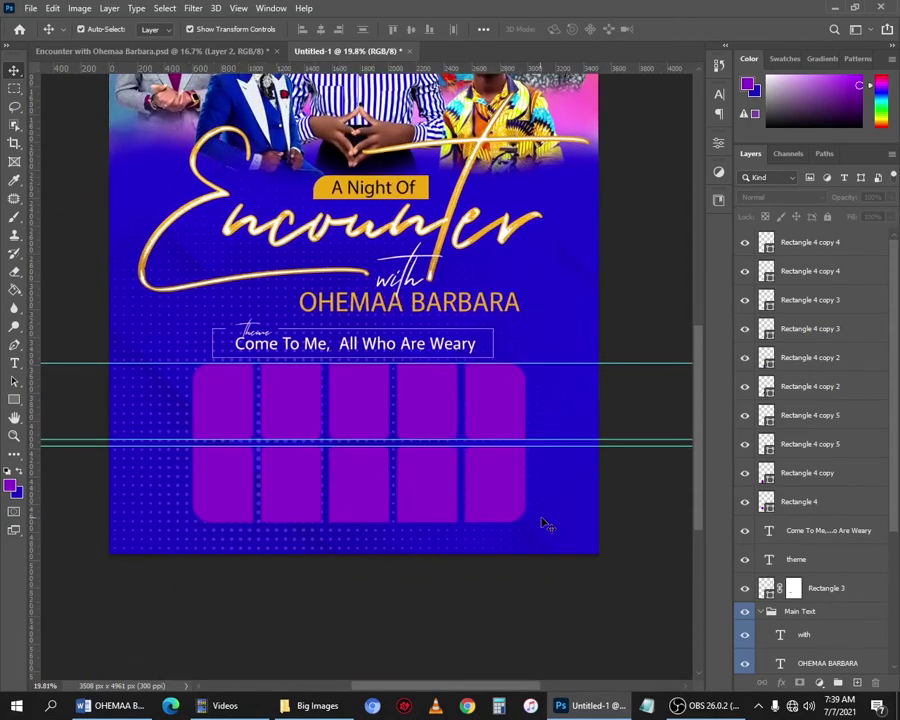
left_click_drag(630, 533, 133, 378)
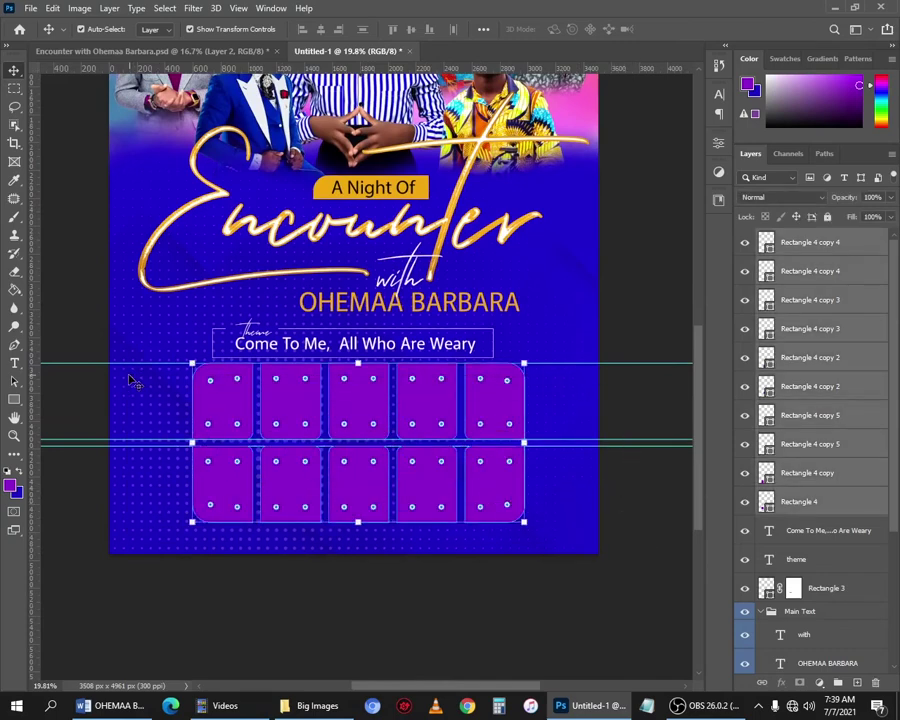
Group the ten selected tile layers into a group named 'Small Images'.
right_click(827, 358)
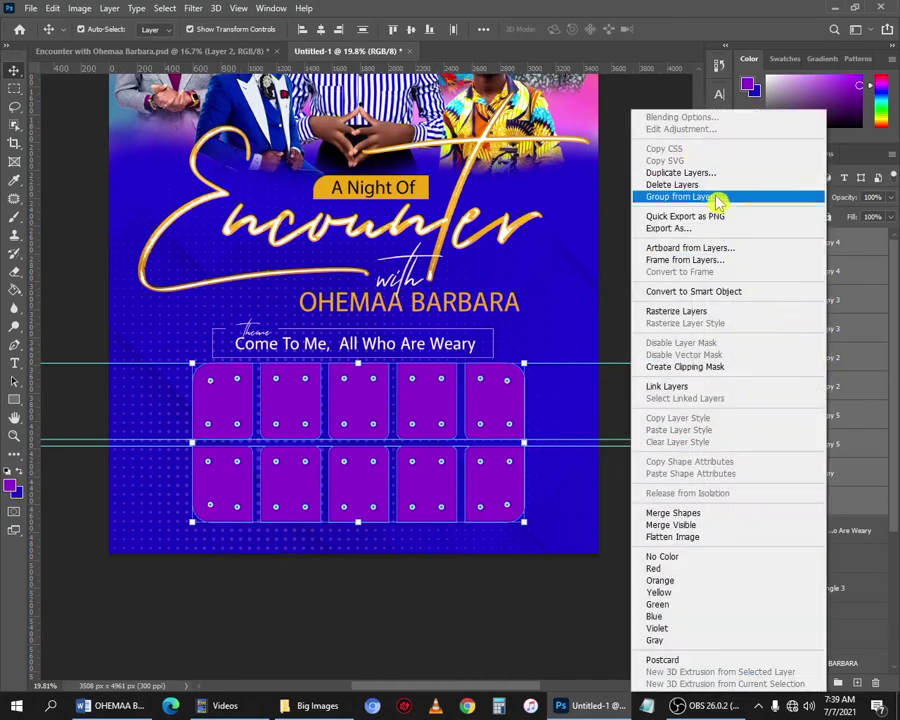
left_click(718, 200)
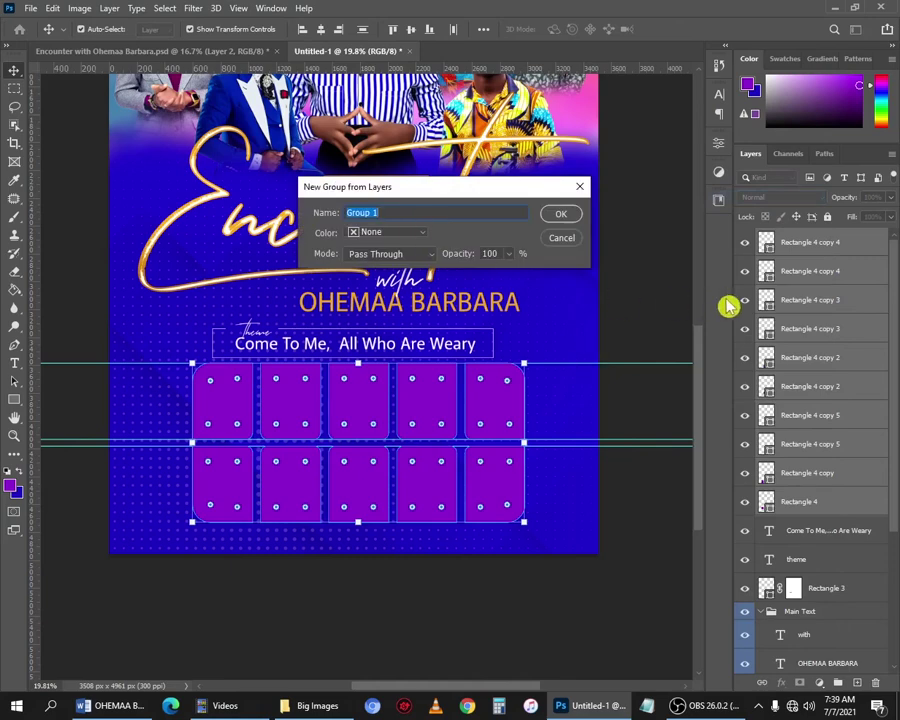
type("B")
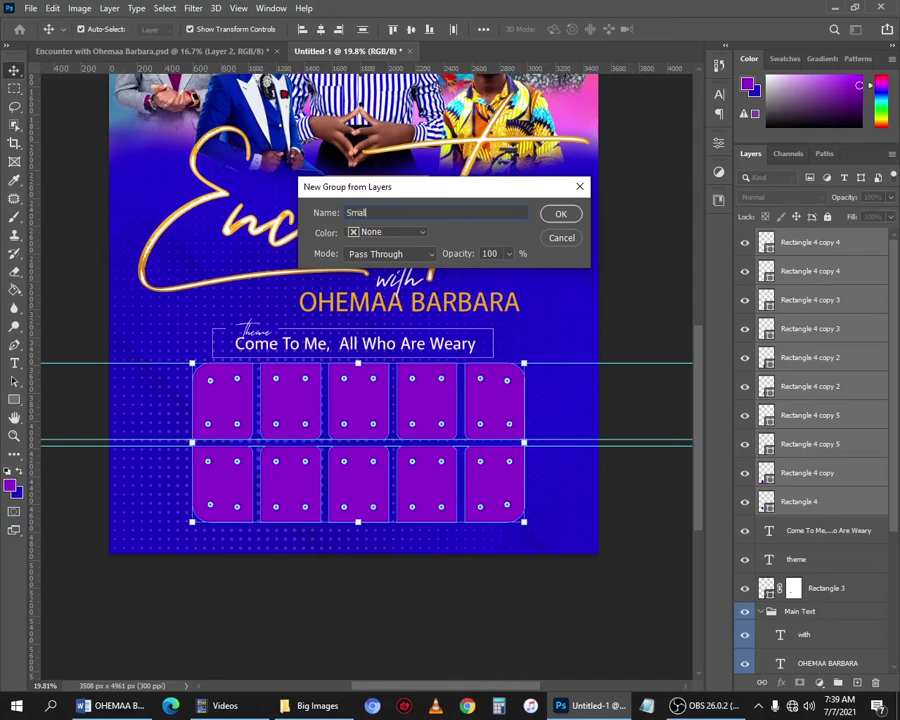
type("s")
key("Return")
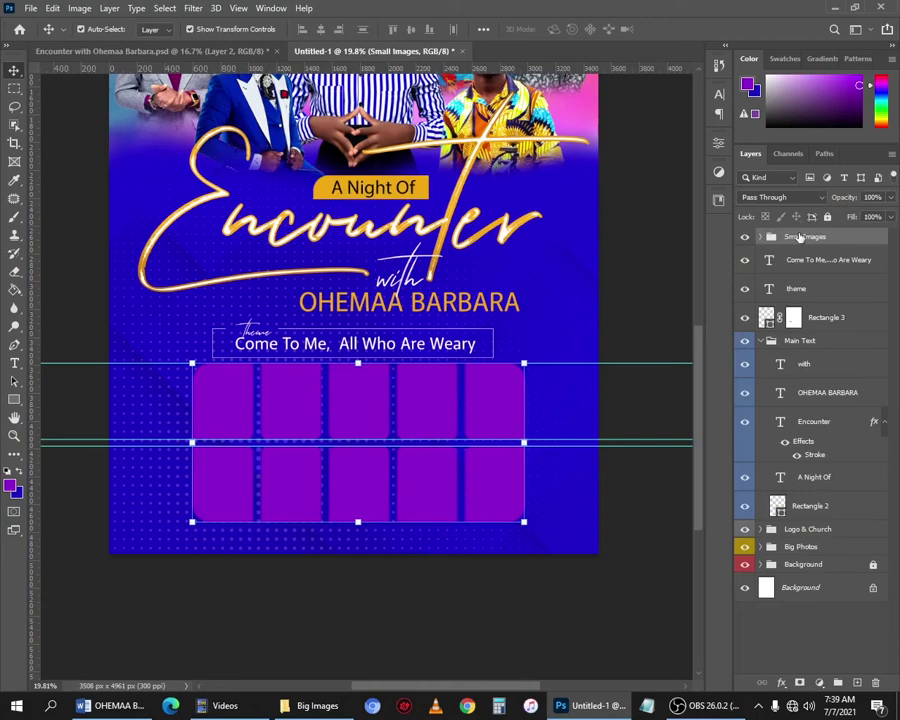
Centre the Small Images group horizontally on the canvas, then deselect.
left_click(165, 9)
left_click(209, 28)
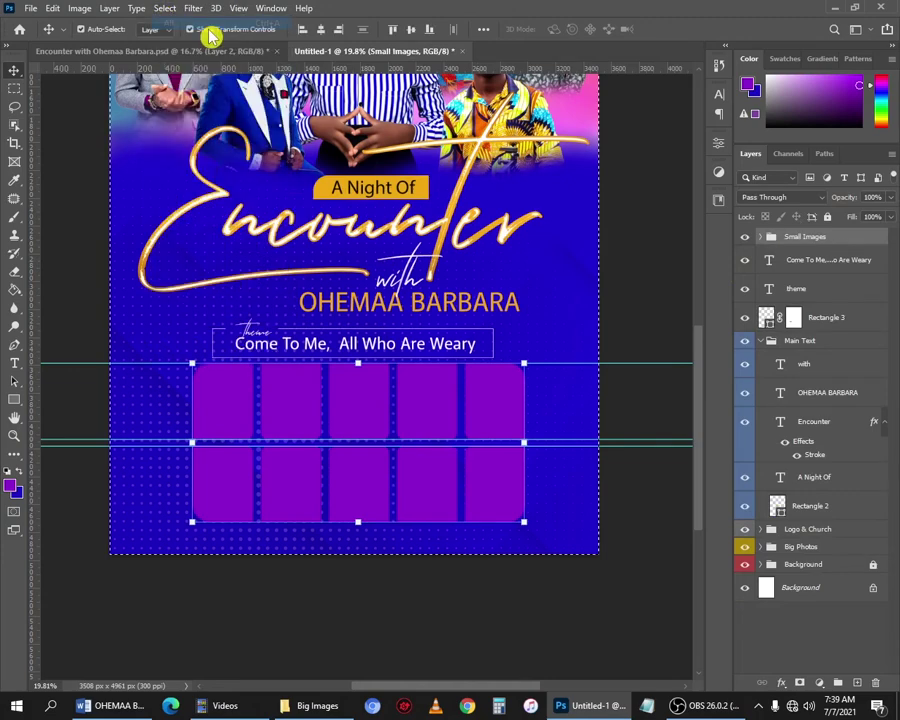
left_click(321, 31)
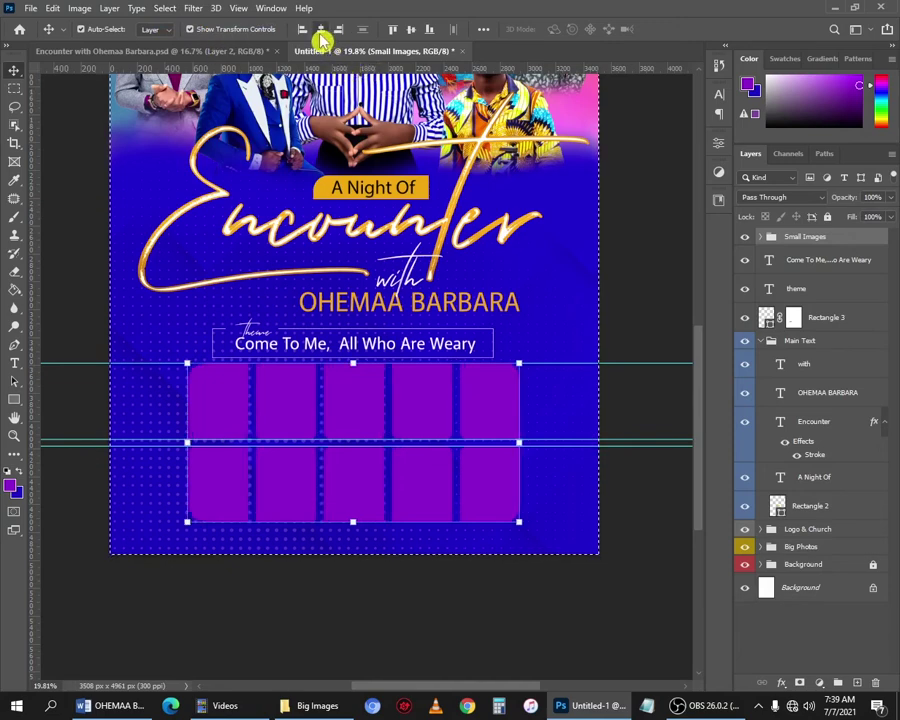
left_click(167, 10)
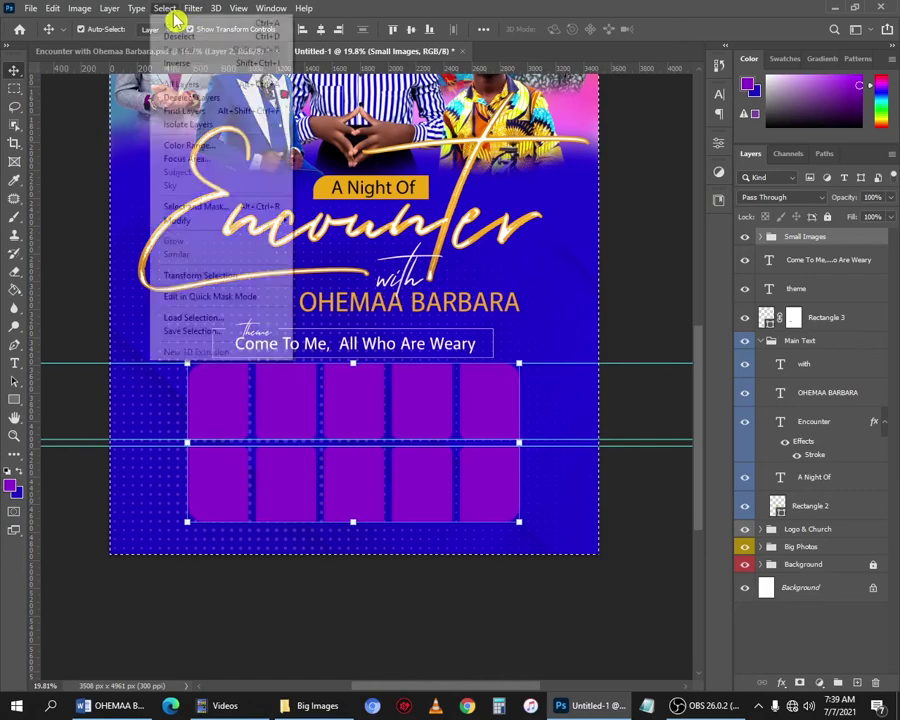
left_click(240, 38)
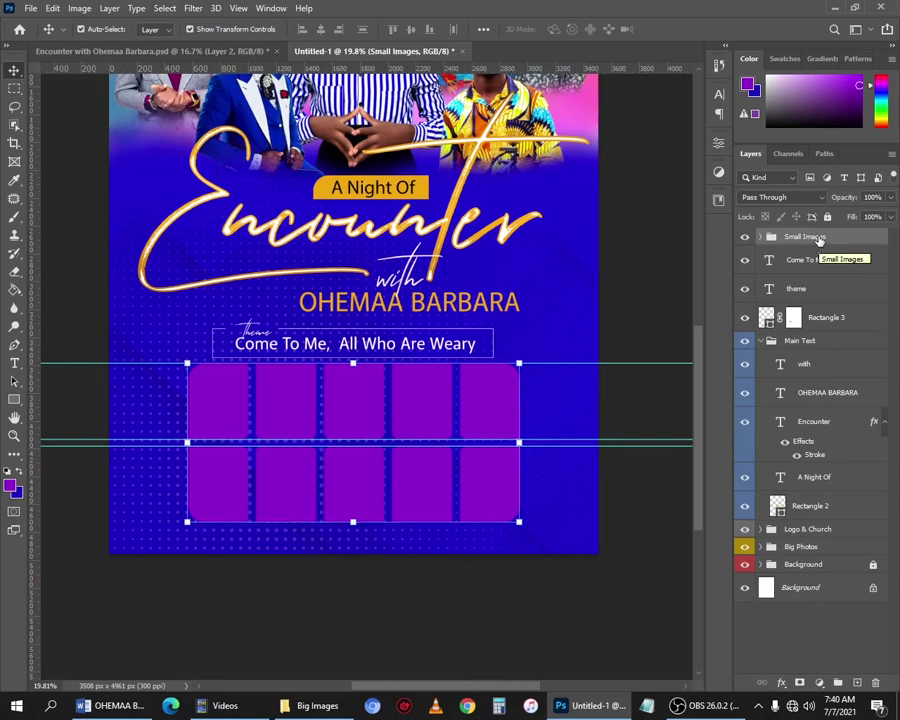
Colour-tag the Small Images group yellow and select the grid's first tile.
right_click(818, 240)
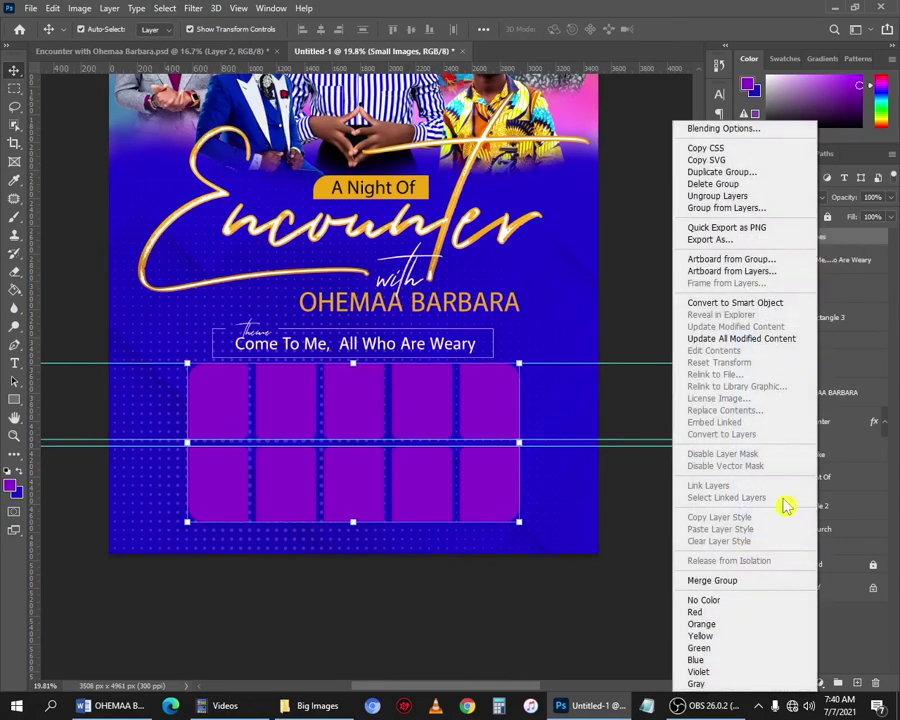
left_click(735, 636)
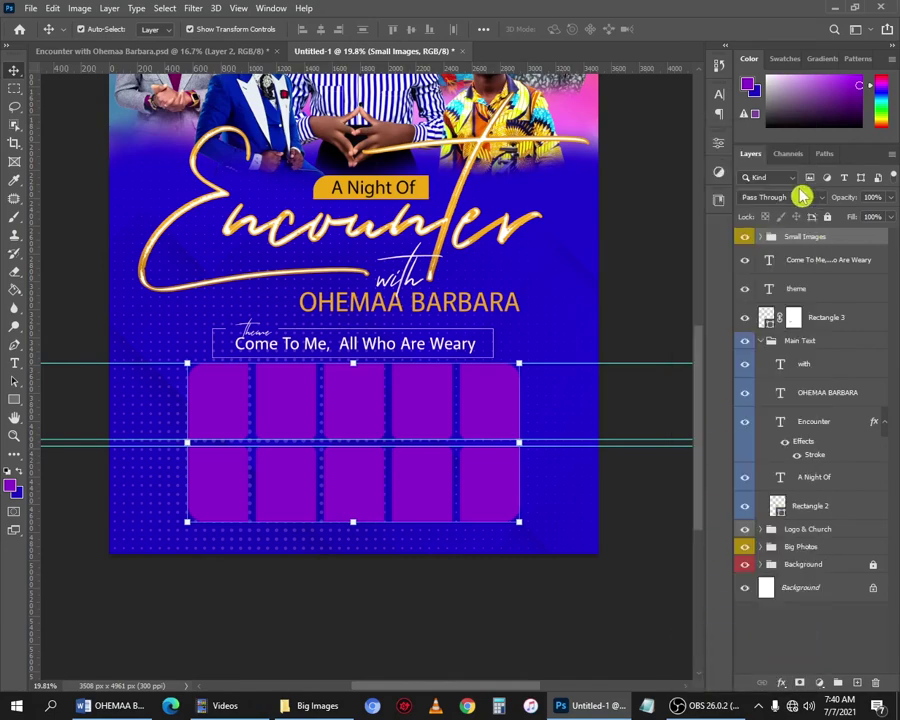
left_click(632, 292)
scroll(402, 406, "down", 3)
scroll(421, 492, "up", 3)
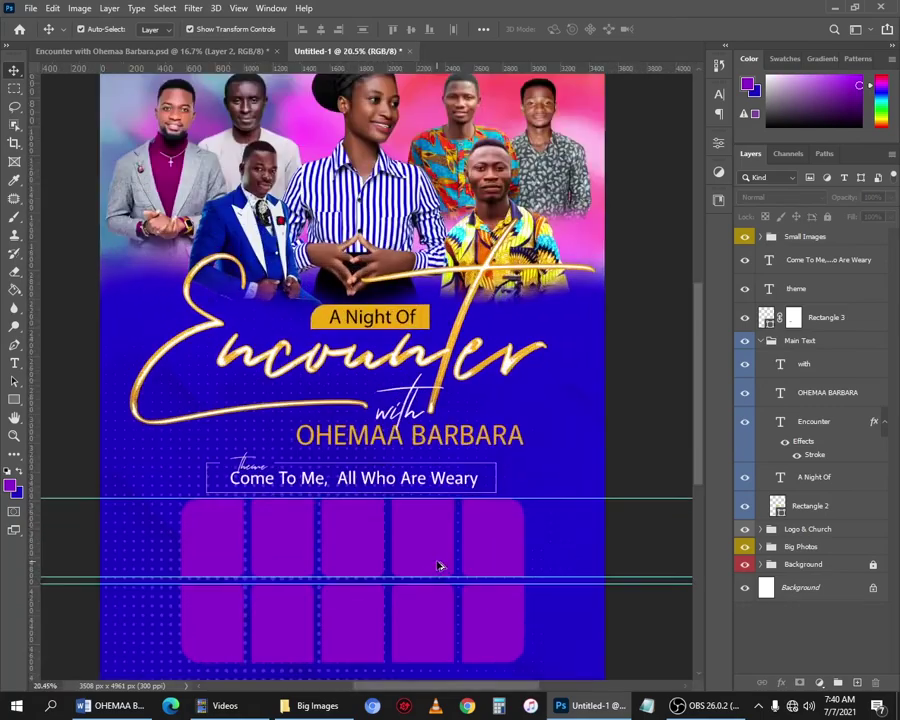
scroll(478, 560, "down", 3)
scroll(415, 505, "down", 3)
scroll(365, 485, "up", 3)
scroll(355, 476, "down", 1)
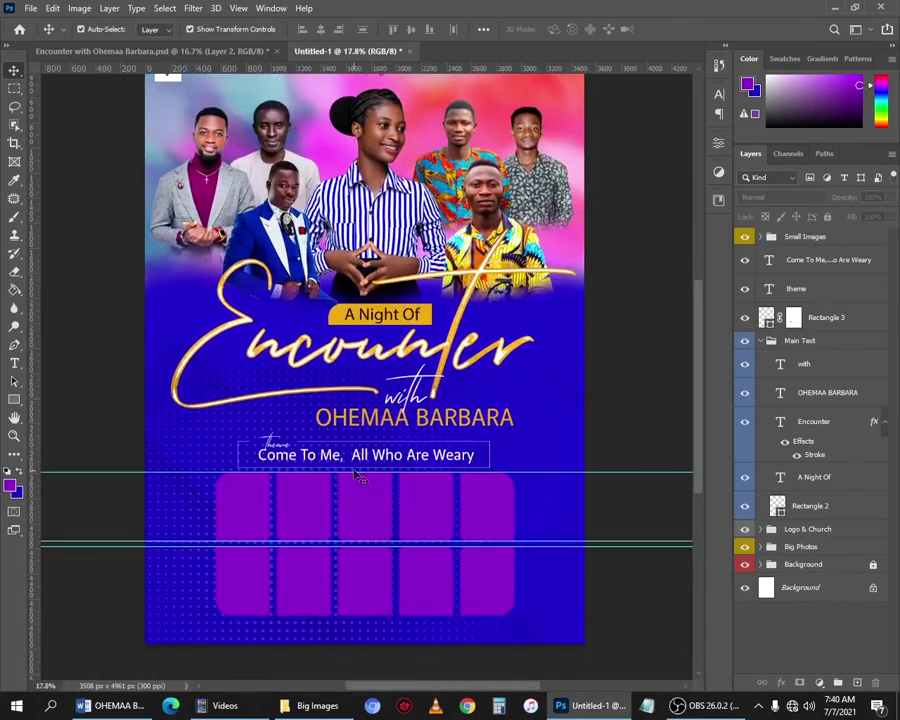
scroll(358, 474, "down", 1)
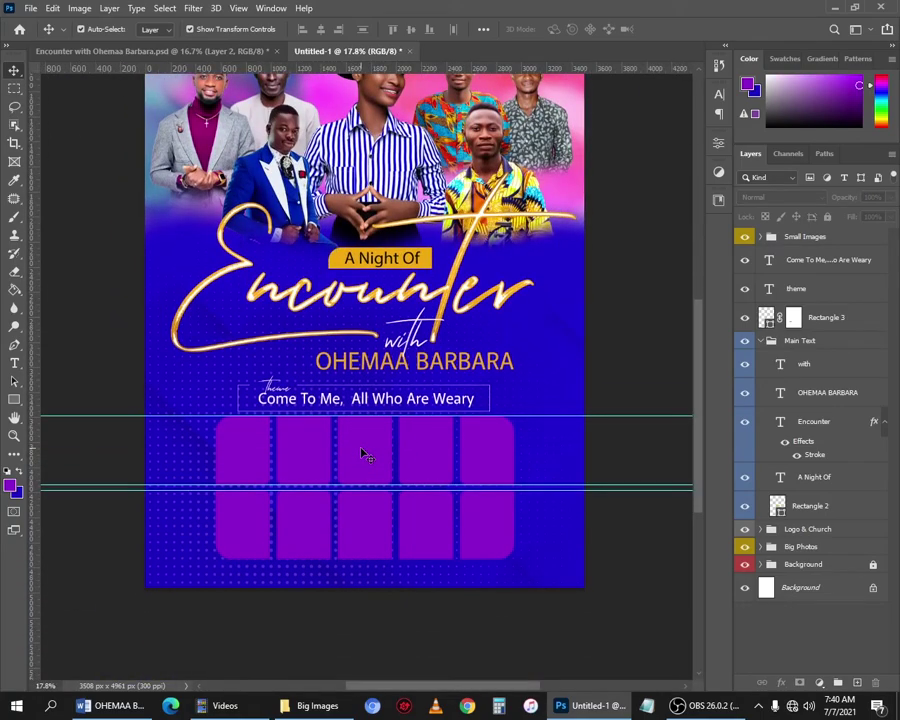
left_click(248, 462)
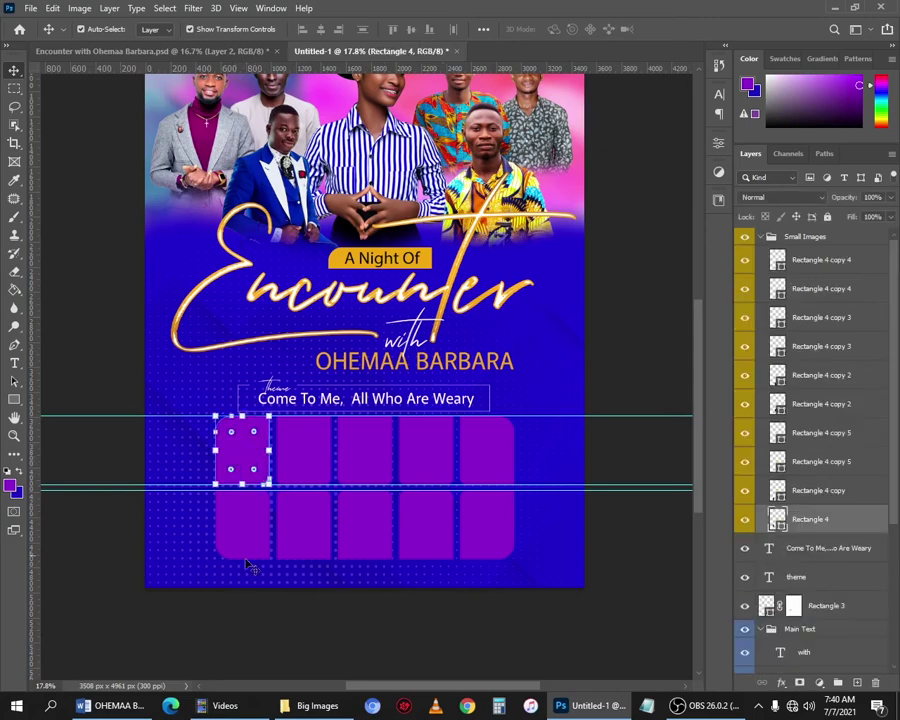
Go from Big Images up to Source files, open Small Image and select its first photo.
left_click(312, 705)
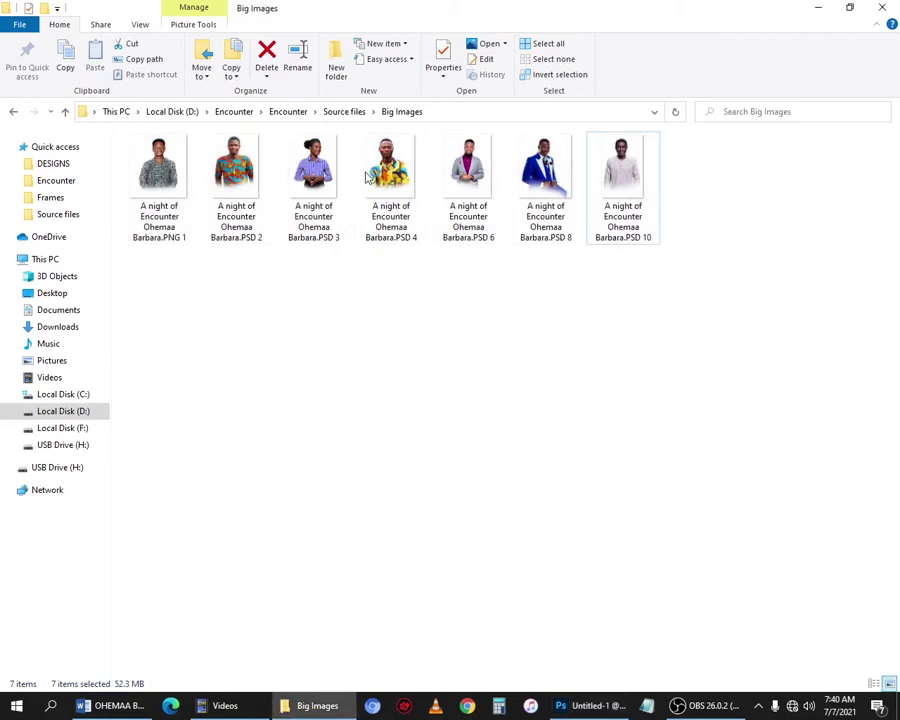
key("BackSpace")
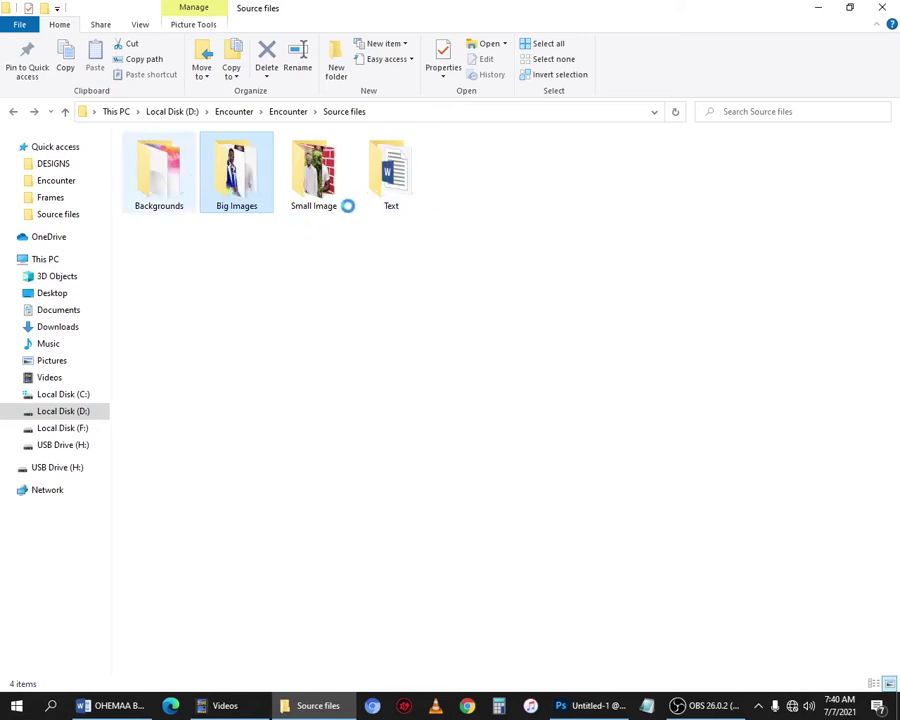
left_click(314, 178)
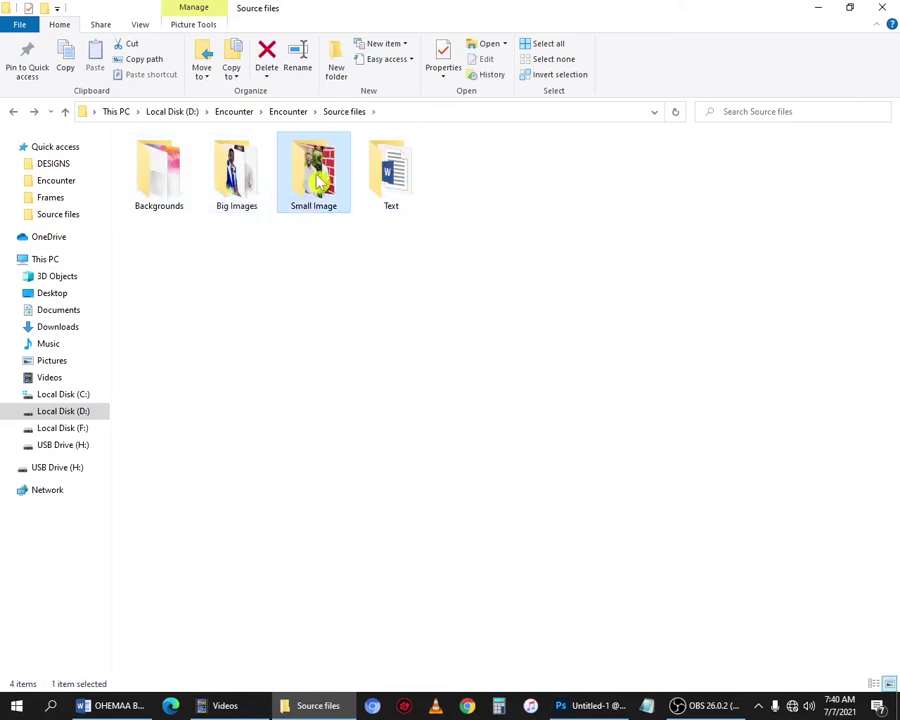
key("Return")
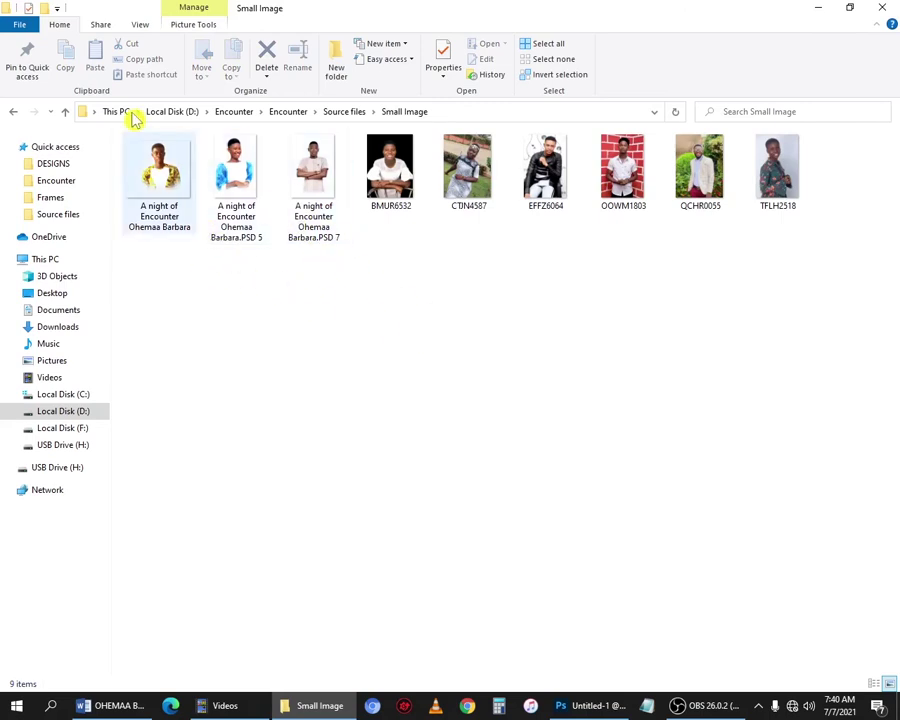
double_click(157, 182)
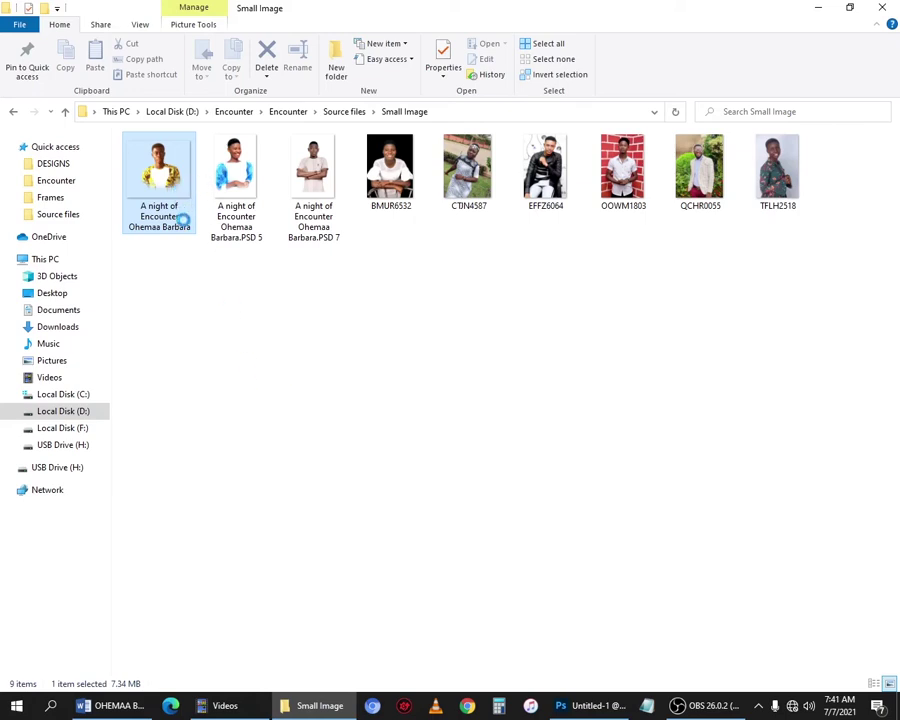
Place the first speaker photo over the first purple tile, scaled to 83.15%.
left_click_drag(155, 168, 242, 437)
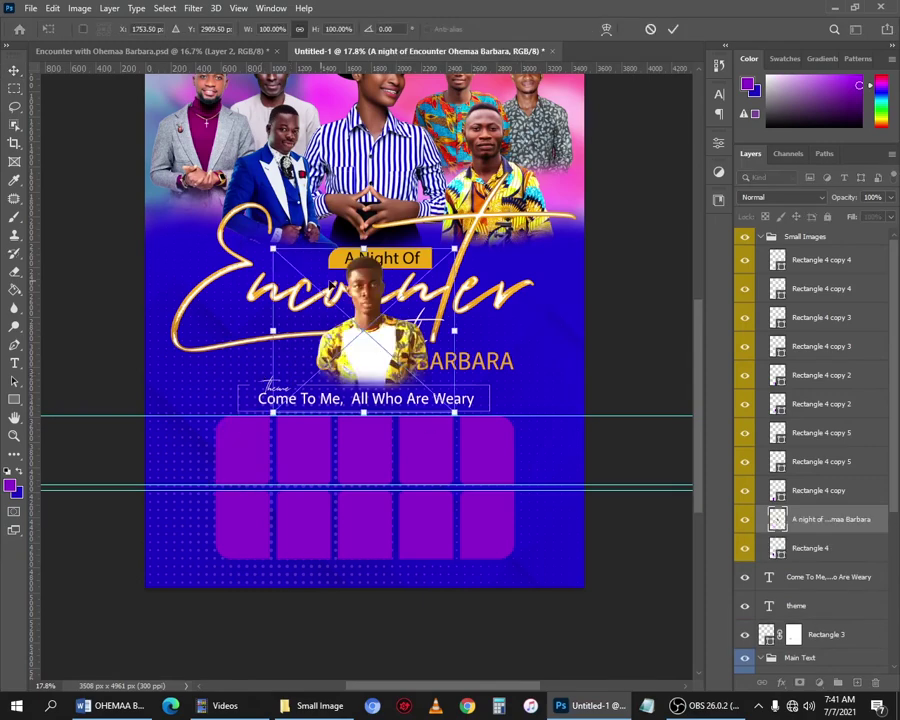
left_click_drag(370, 283, 243, 437)
scroll(243, 437, "up", 3)
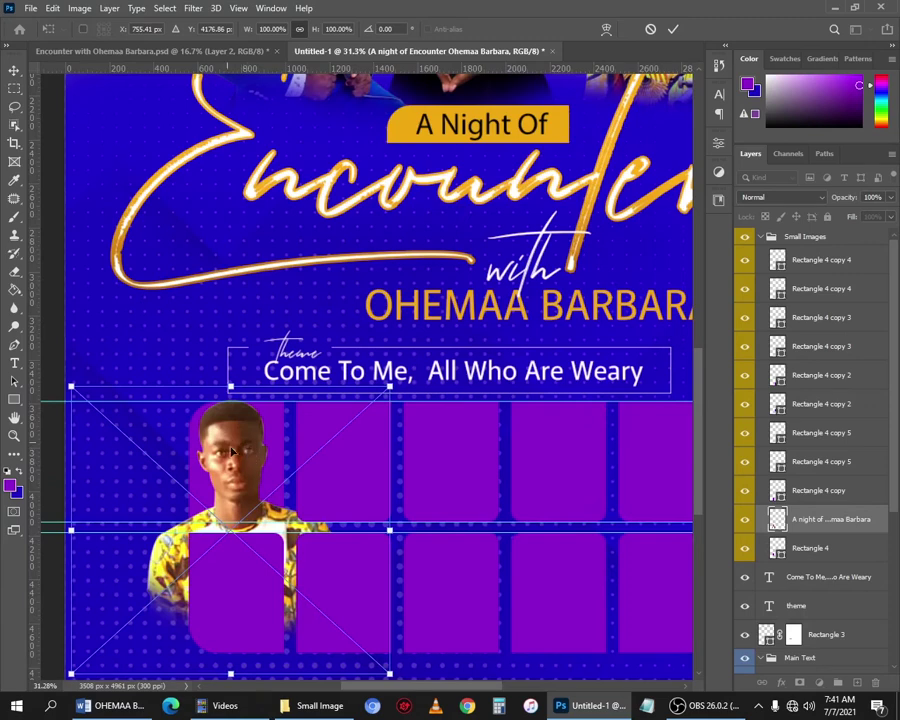
left_click_drag(231, 452, 236, 454)
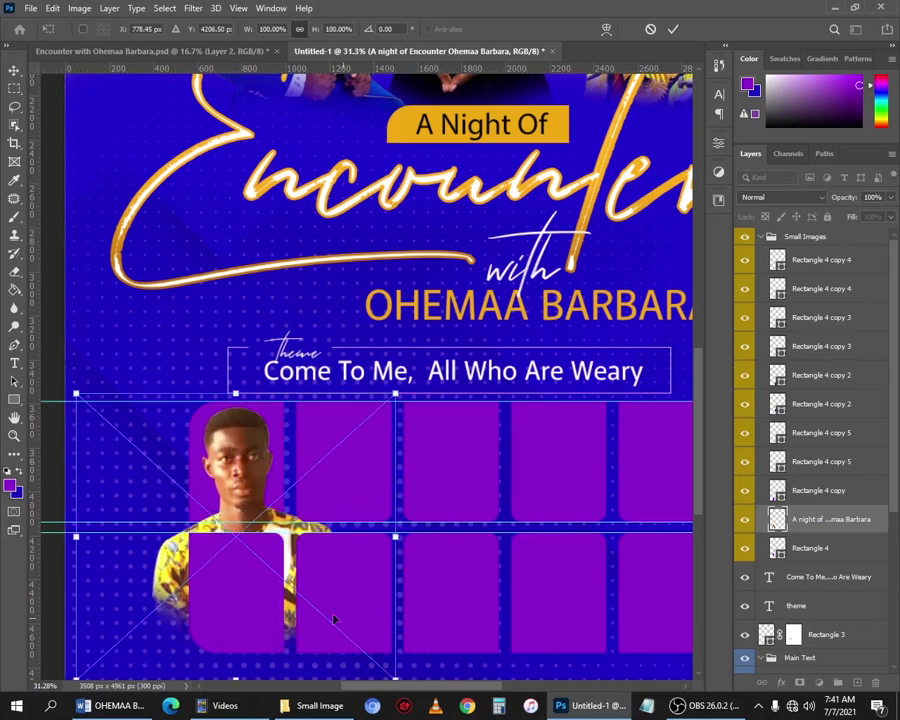
scroll(330, 600, "down", 3)
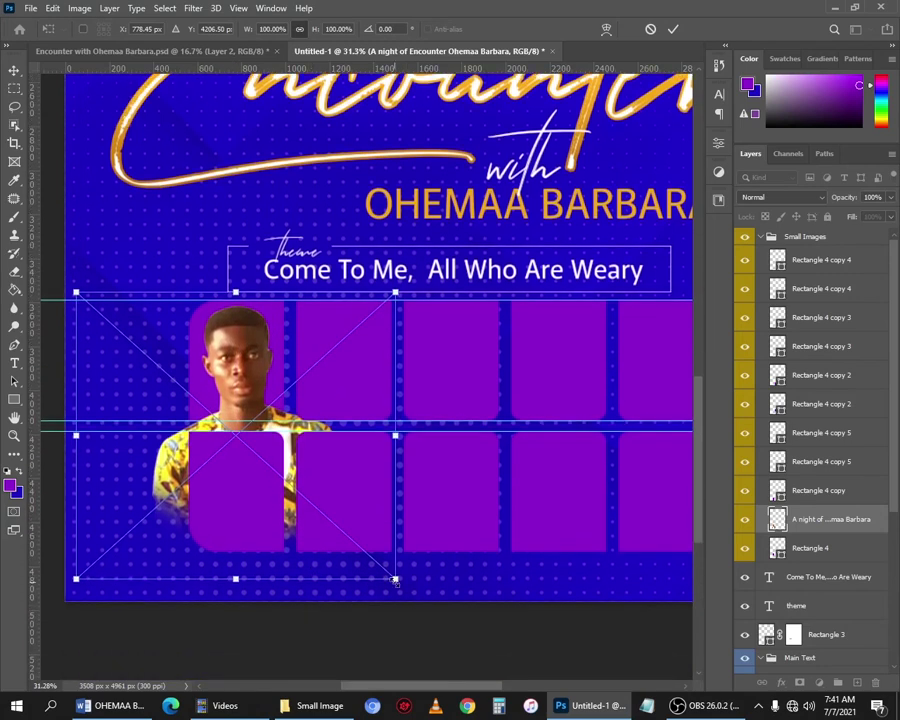
left_click_drag(397, 579, 358, 516)
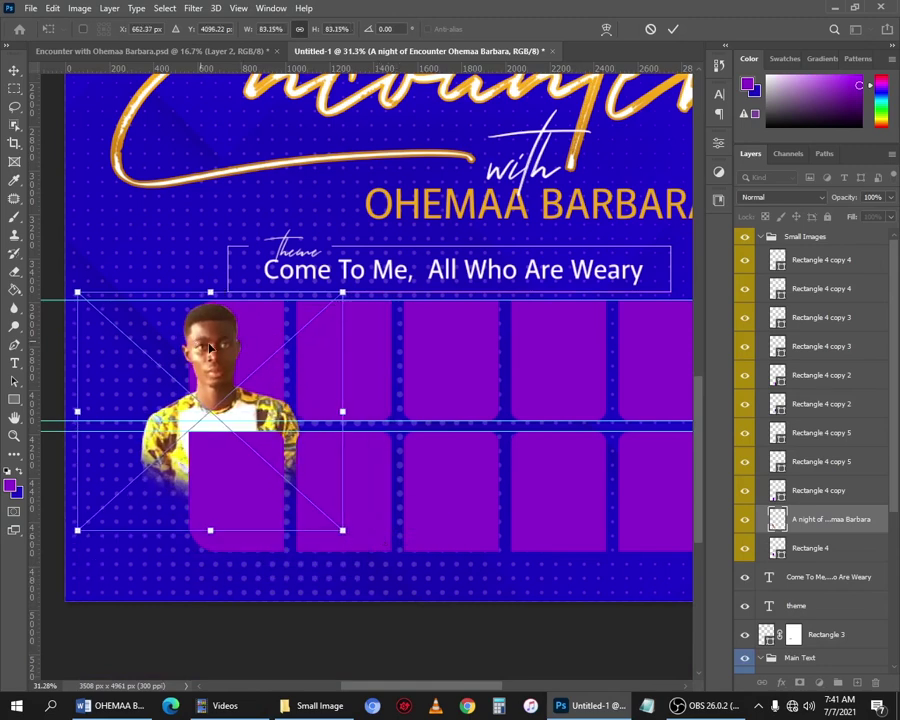
left_click_drag(202, 343, 222, 343)
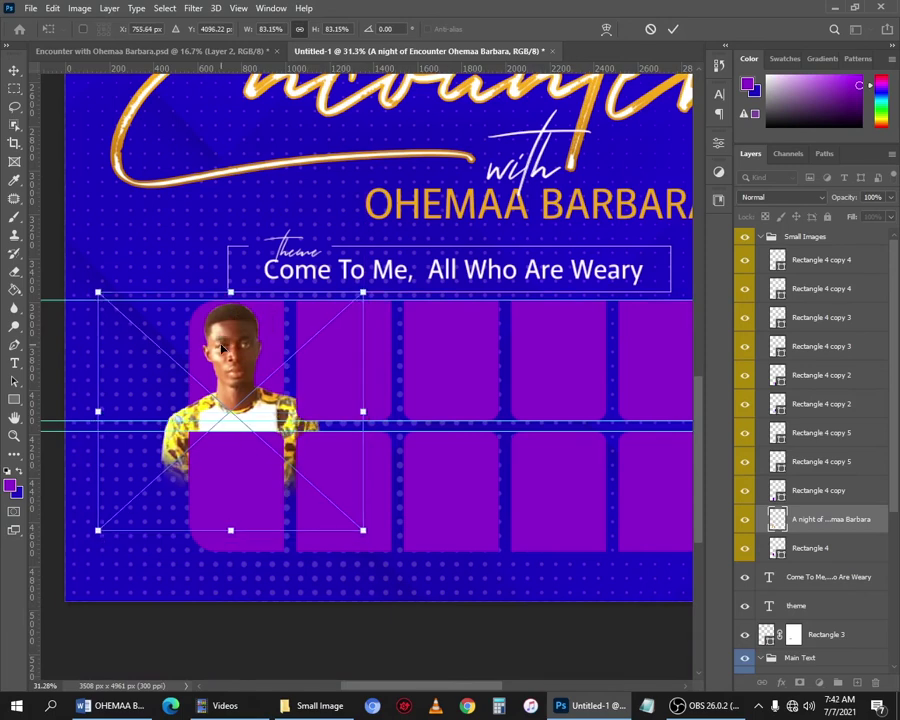
key("Return")
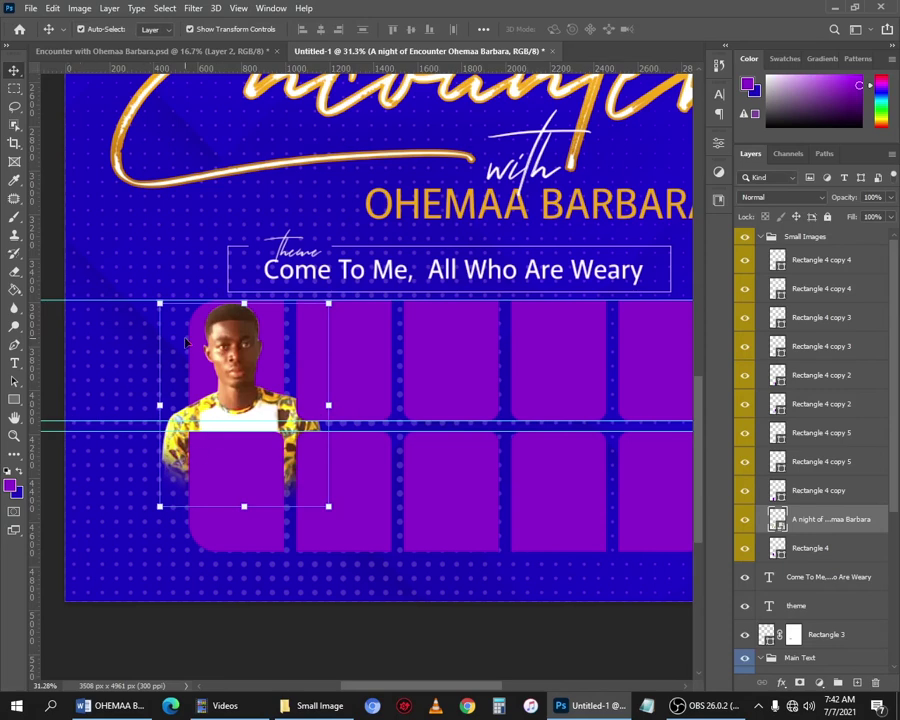
Marquee the first tile's area, rasterize the photo layer and delete the photo outside it.
key("m")
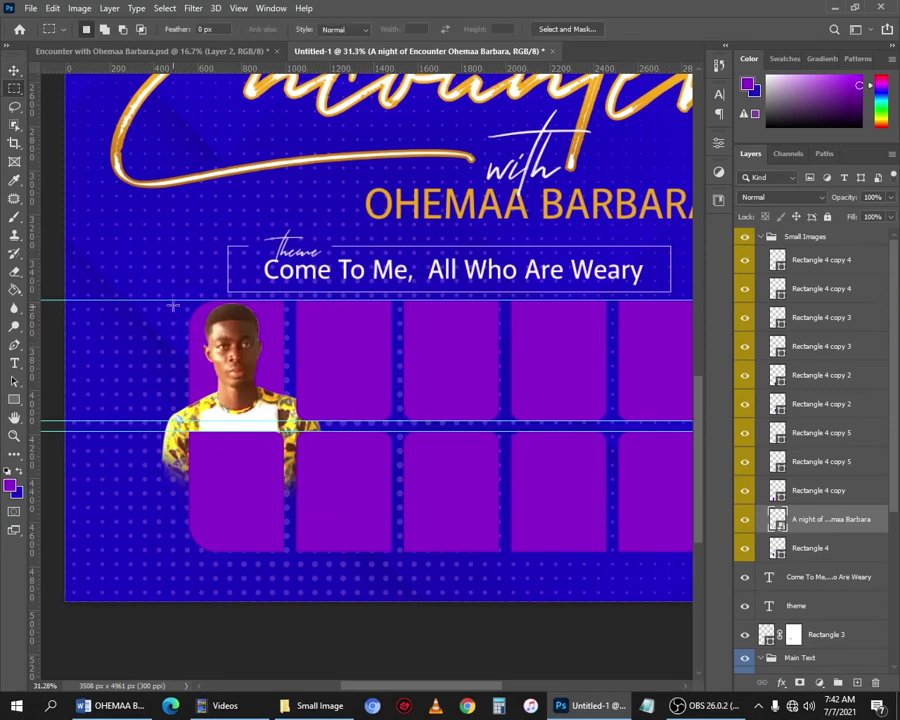
left_click_drag(254, 388, 289, 422)
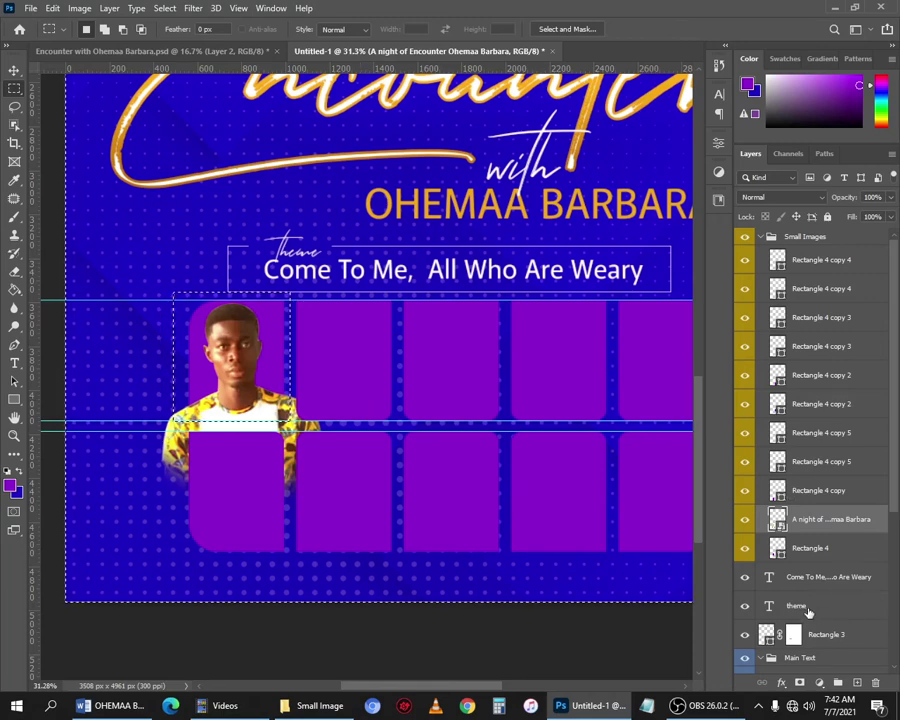
key("Delete")
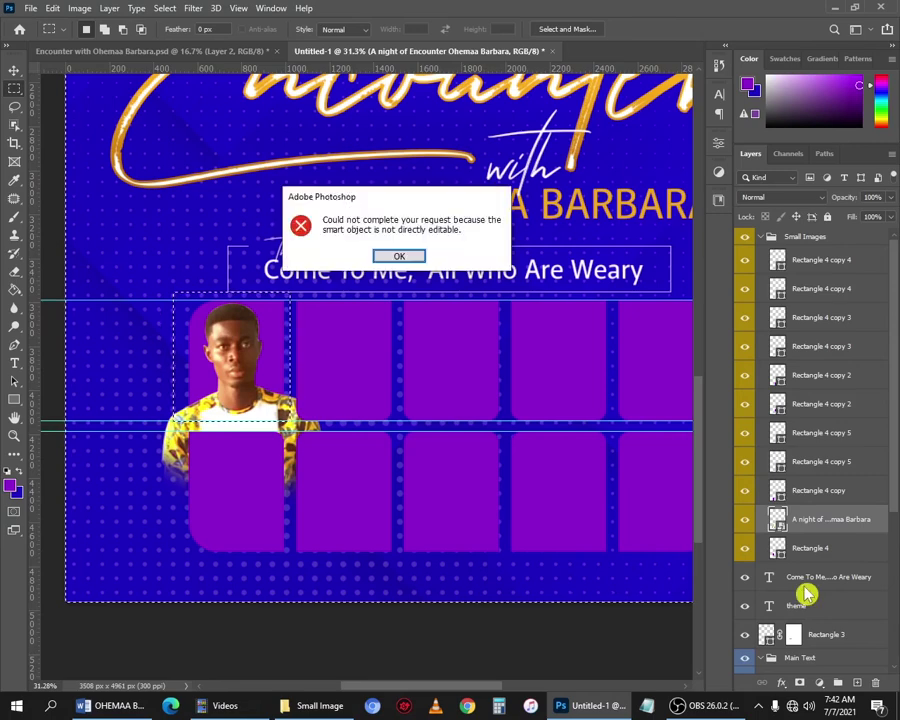
key("Return")
right_click(832, 521)
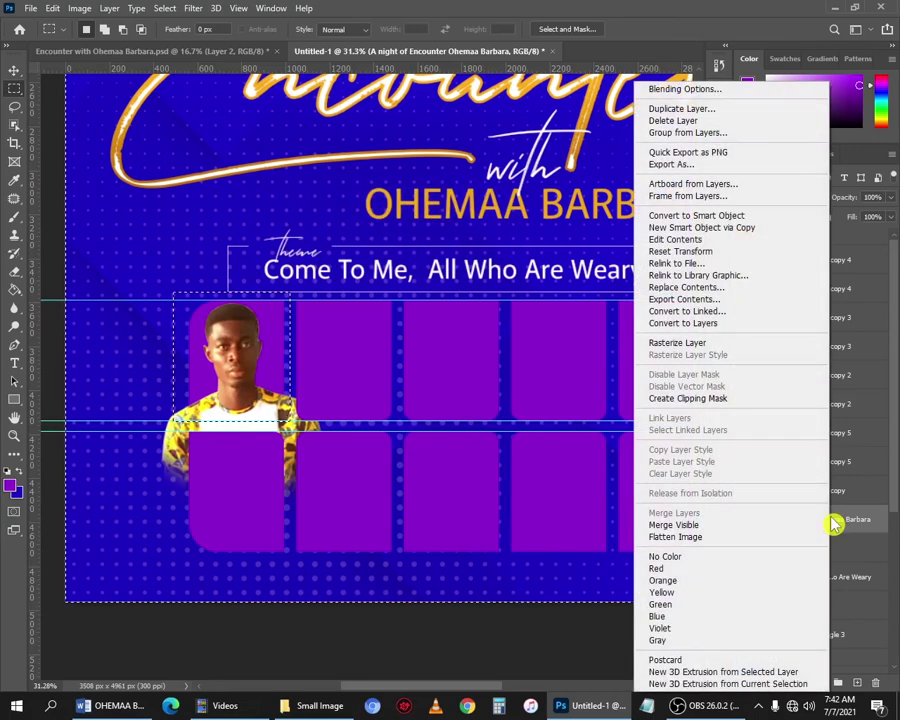
left_click(713, 345)
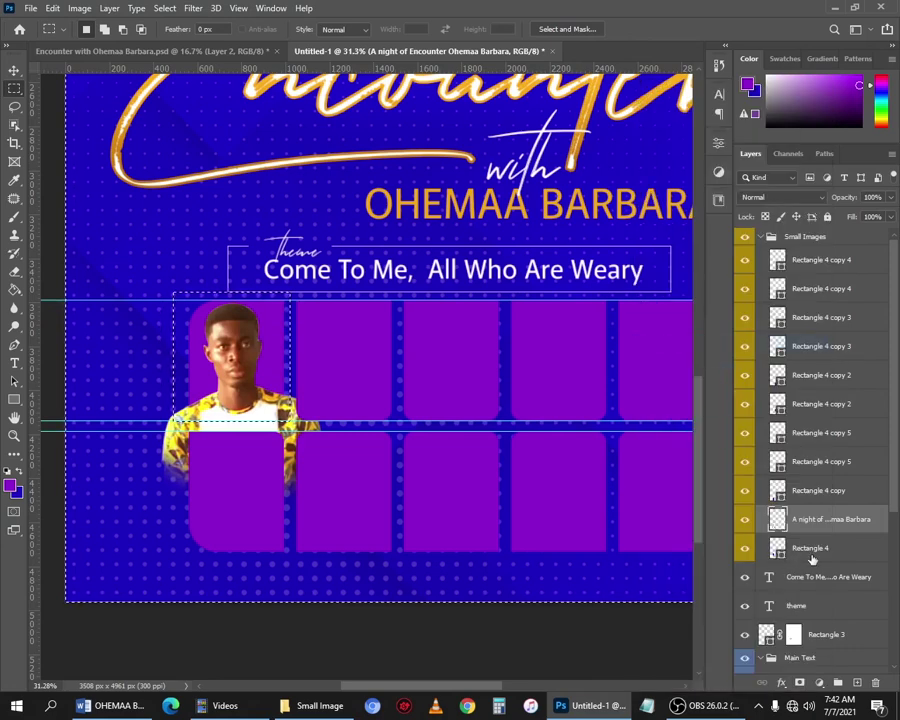
key("Delete")
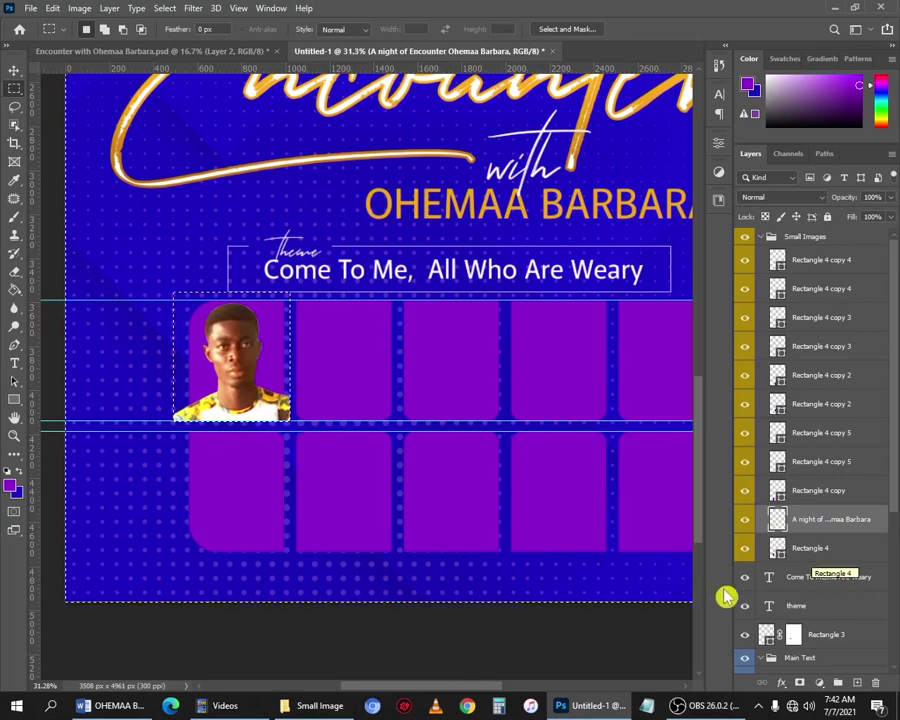
key("ctrl+d")
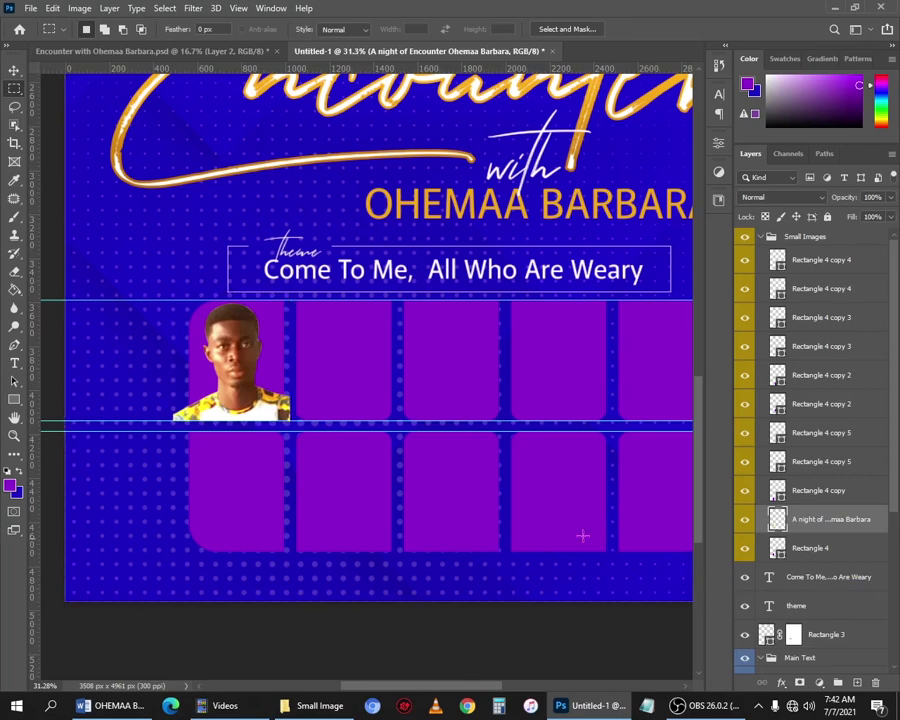
Clip the man's photo to the first tile, then select the second tile.
key("v")
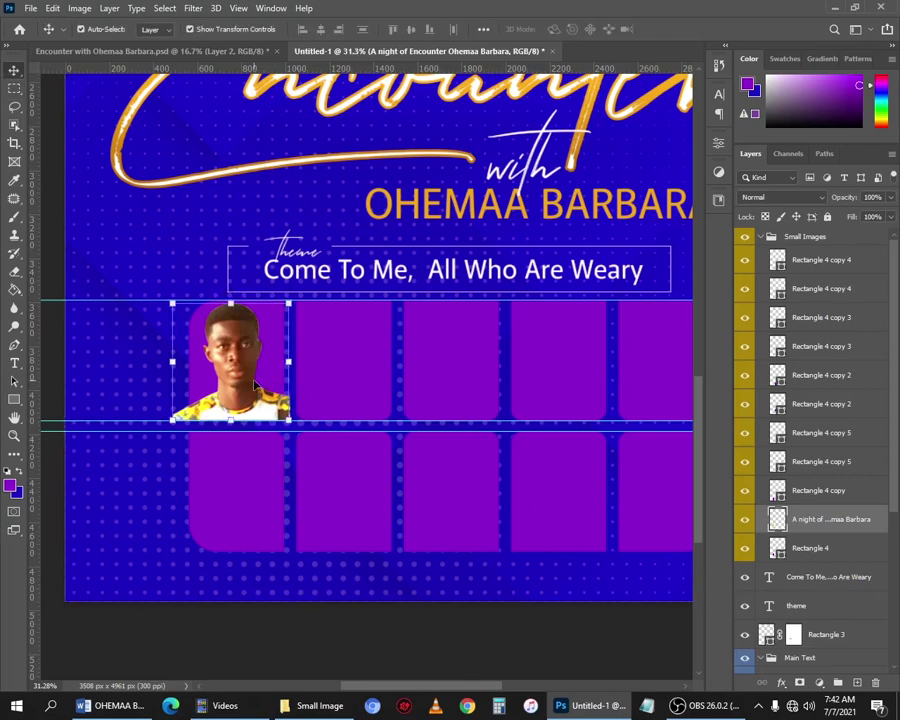
right_click(813, 527)
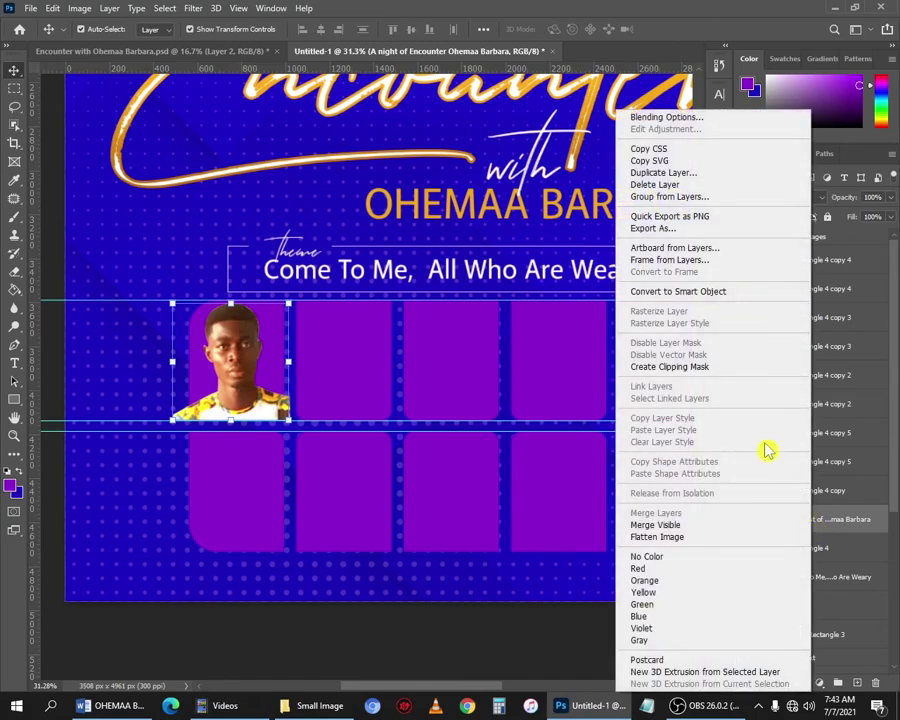
left_click(651, 368)
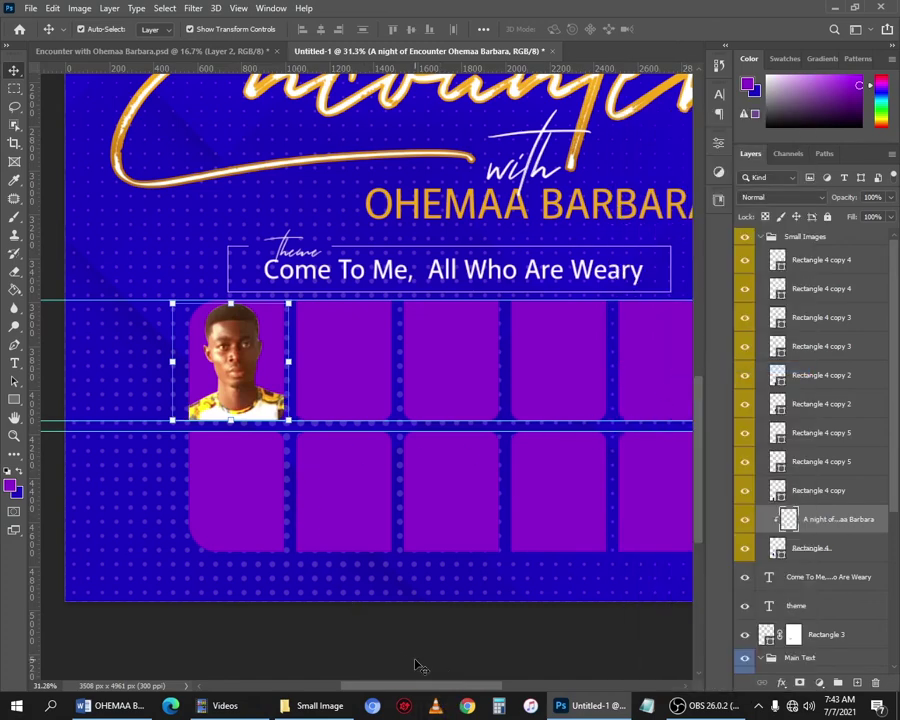
left_click(383, 652)
scroll(321, 514, "down", 3)
scroll(424, 554, "up", 2)
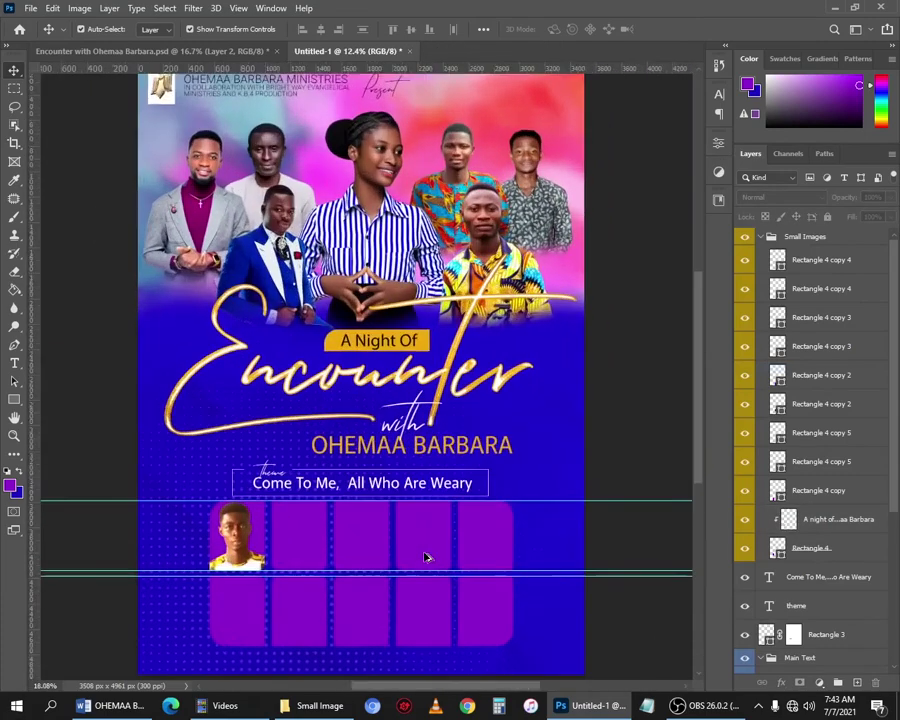
scroll(428, 558, "down", 1)
scroll(281, 471, "down", 1)
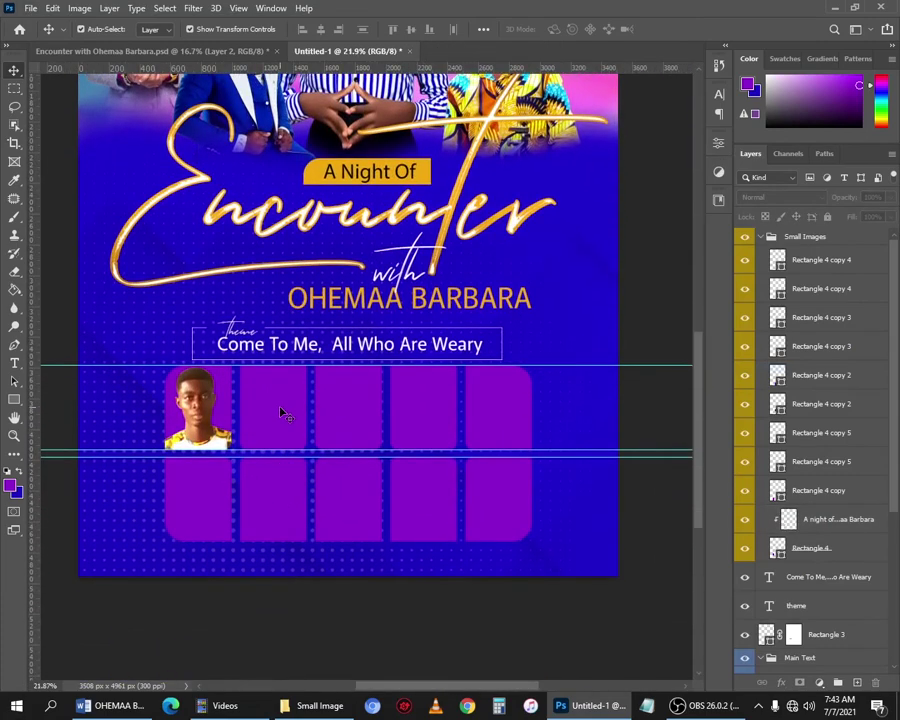
left_click(282, 410)
Bring the woman's photo into the flyer and fit it over the second tile at 86%.
key("alt+Tab")
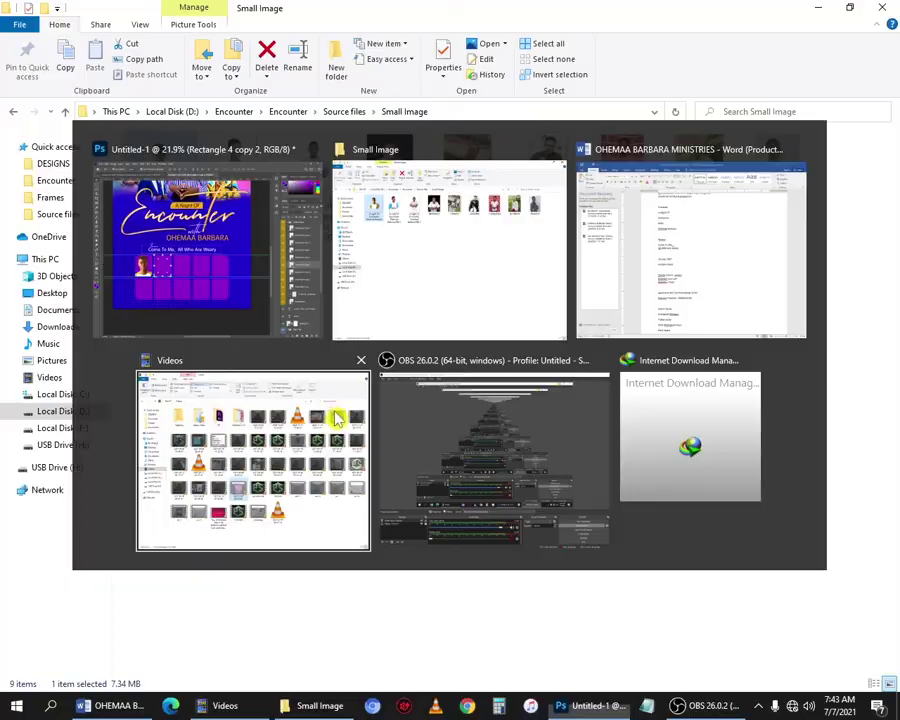
key("Right")
key("alt+Tab")
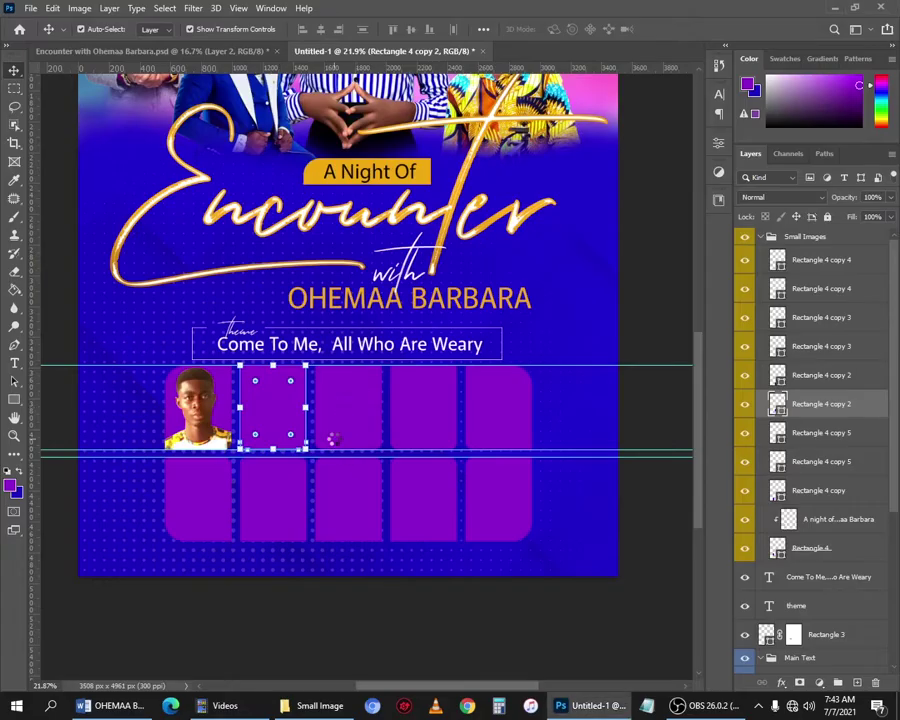
left_click_drag(372, 315, 286, 443)
scroll(286, 443, "up", 2)
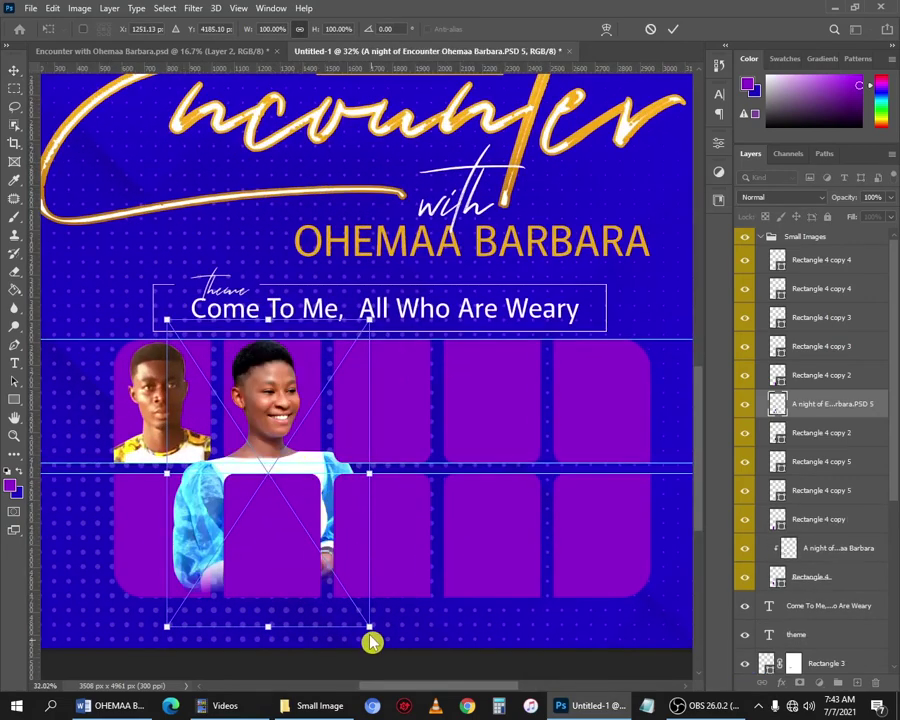
left_click_drag(369, 627, 340, 583)
left_click_drag(236, 404, 267, 404)
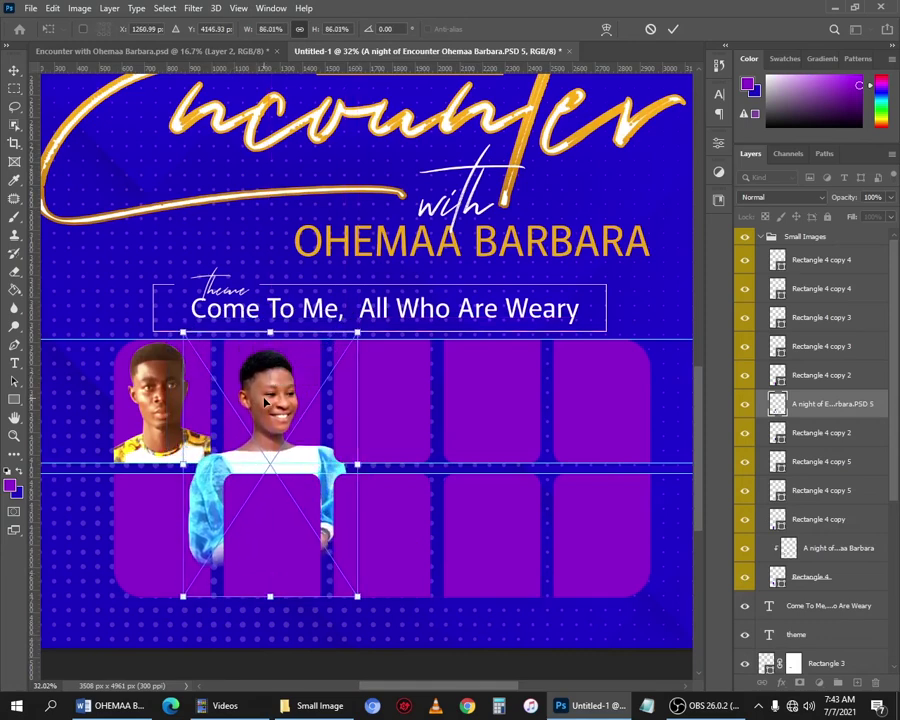
key("Return")
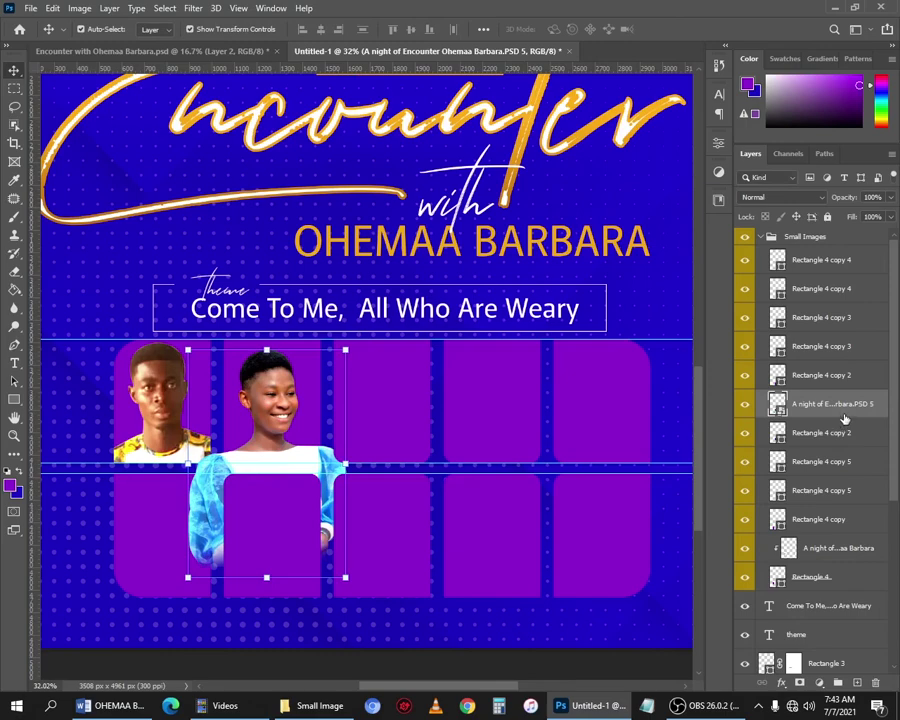
right_click(843, 418)
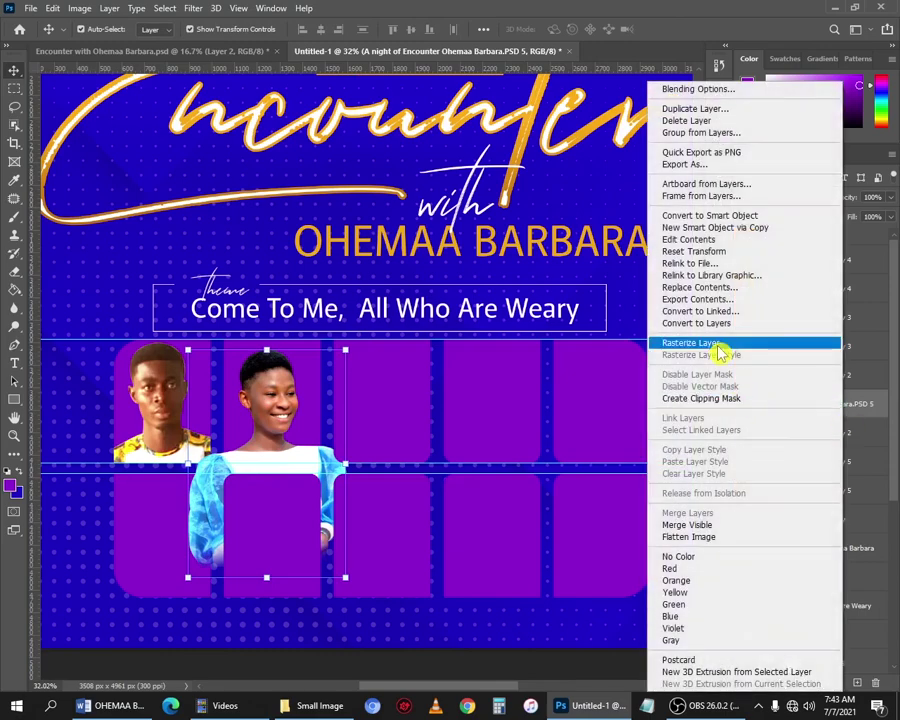
Rasterize the woman's photo and delete everything outside a marquee around the second tile.
left_click(718, 352)
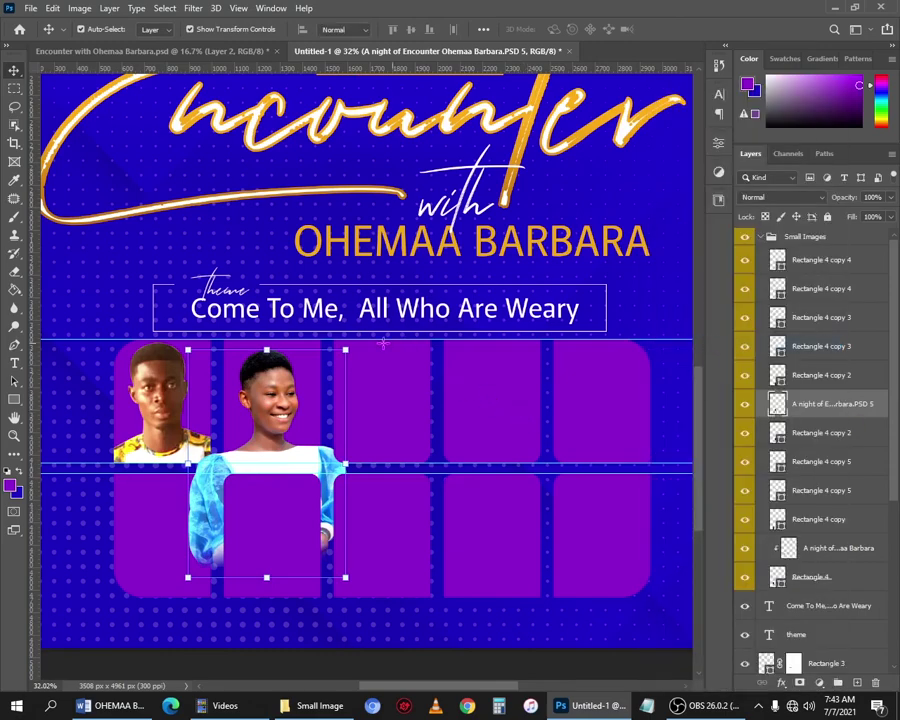
left_click(14, 88)
left_click(14, 70)
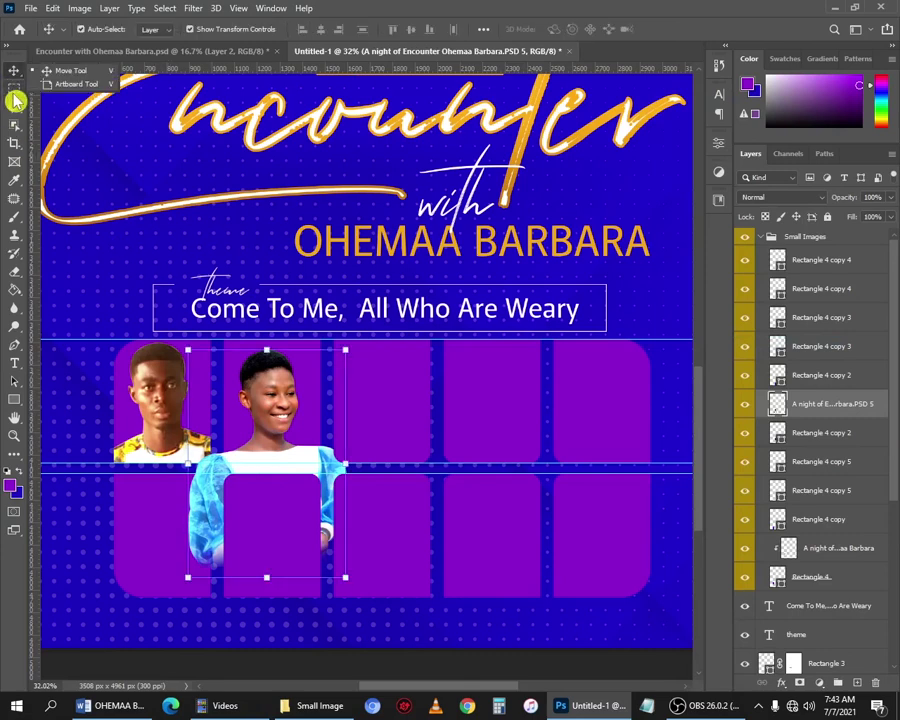
left_click(14, 88)
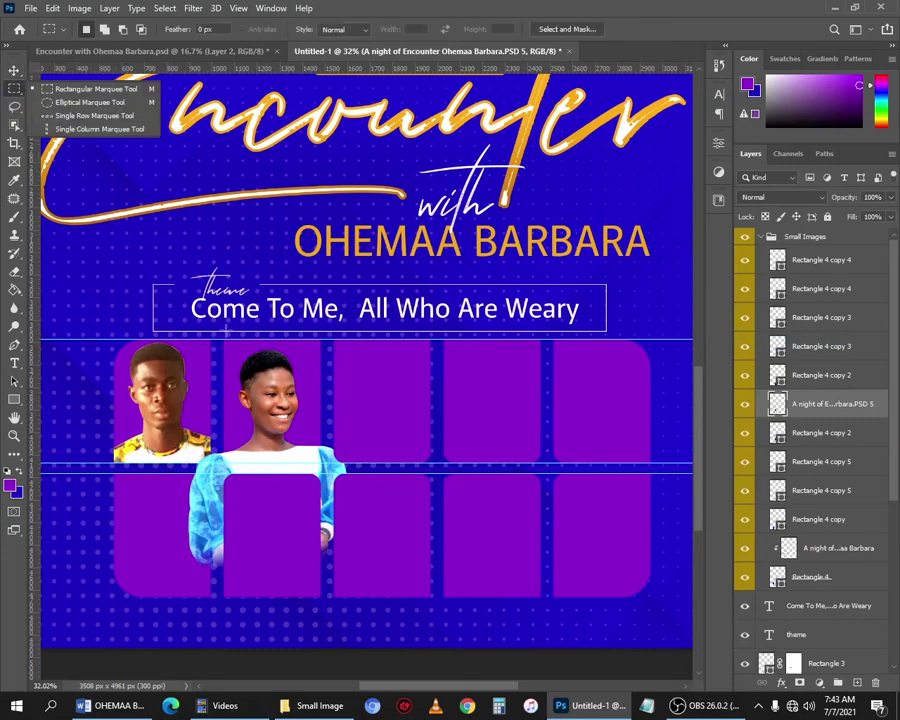
left_click_drag(222, 340, 319, 471)
left_click_drag(217, 332, 329, 474)
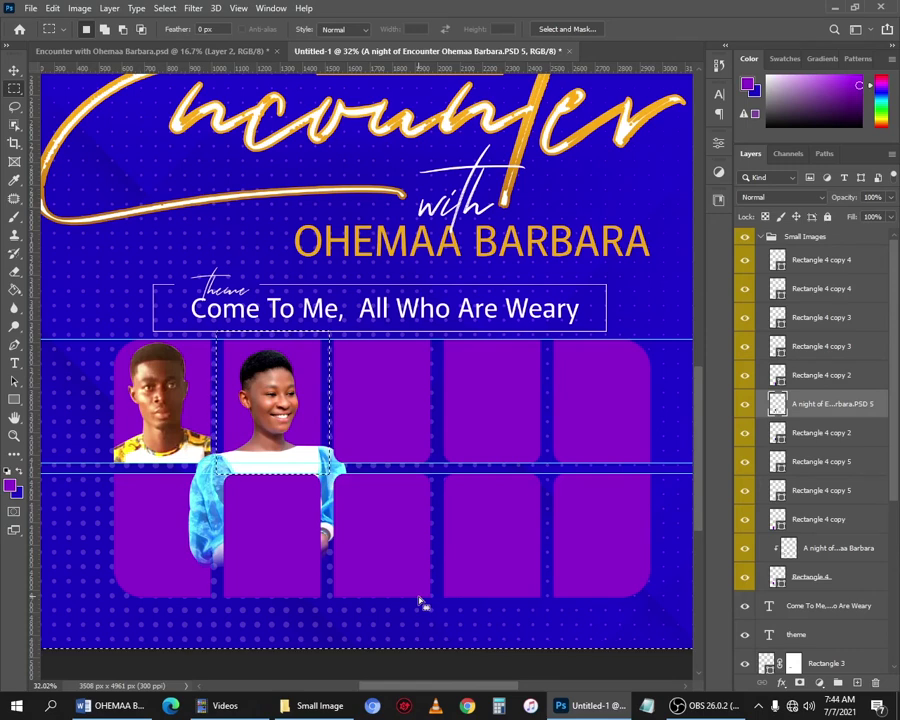
key("Delete")
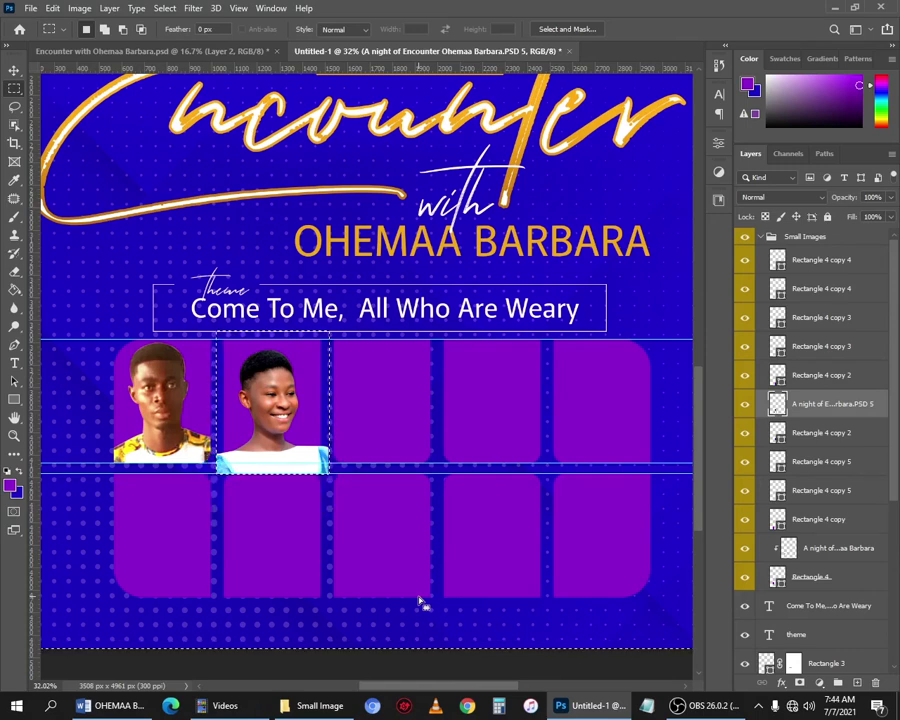
key("ctrl+d")
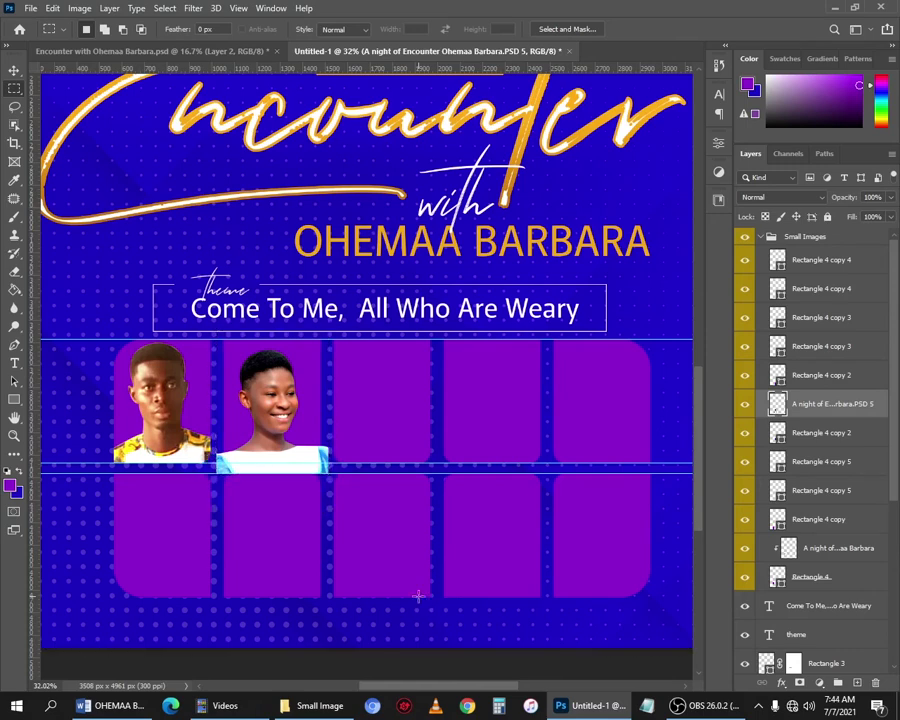
key("v")
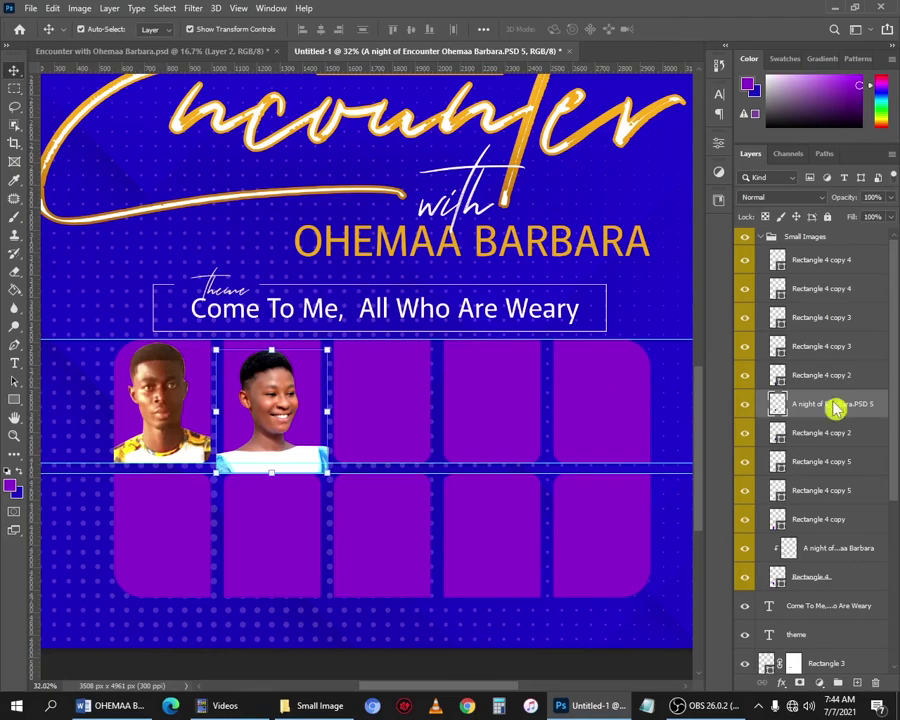
Create a clipping mask for the woman's photo into the second tile and check its fit.
right_click(836, 405)
left_click(690, 368)
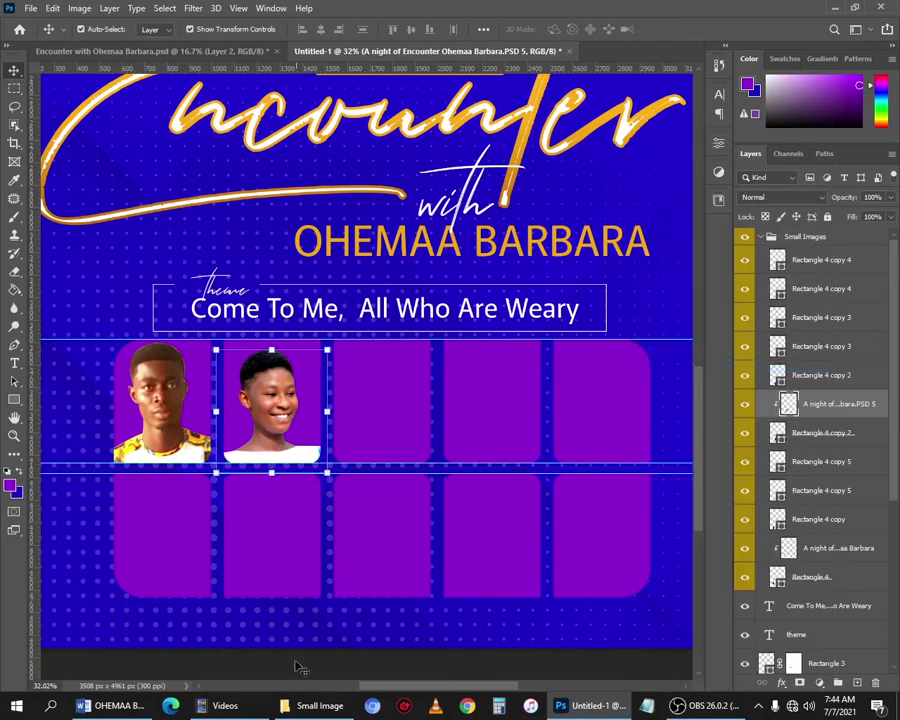
scroll(301, 599, "down", 4)
scroll(320, 560, "up", 3)
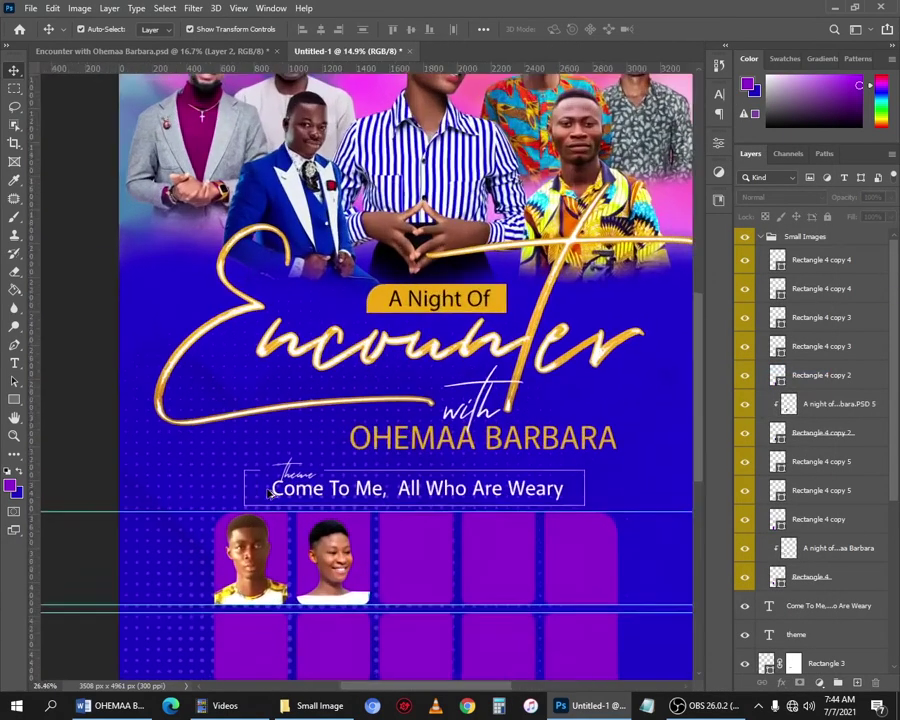
scroll(340, 503, "up", 3)
left_click(355, 480)
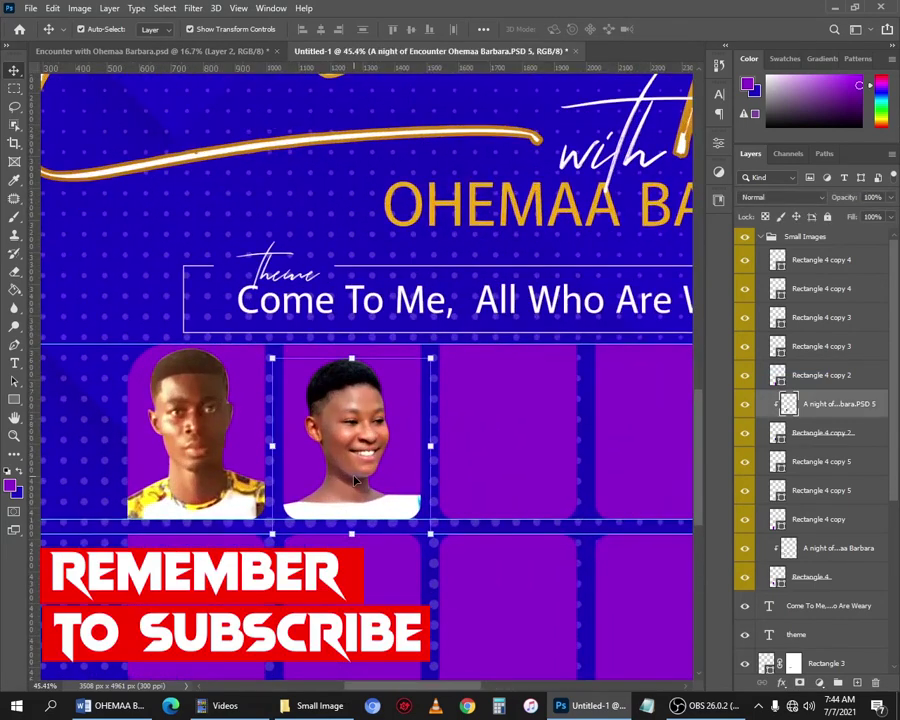
scroll(355, 480, "down", 1)
scroll(352, 495, "up", 2)
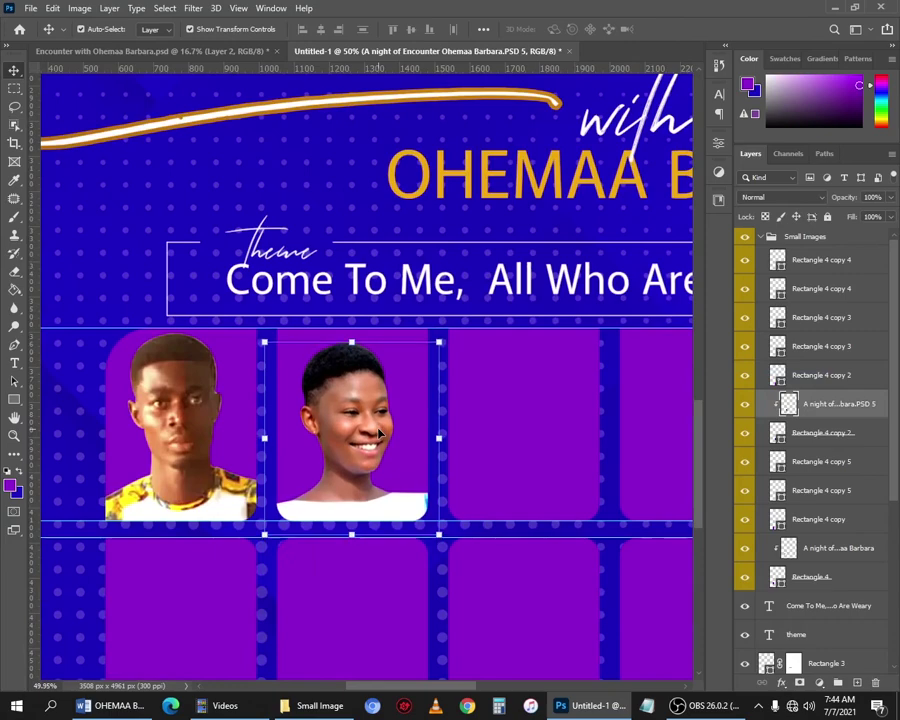
scroll(372, 482, "down", 1)
scroll(372, 482, "down", 2)
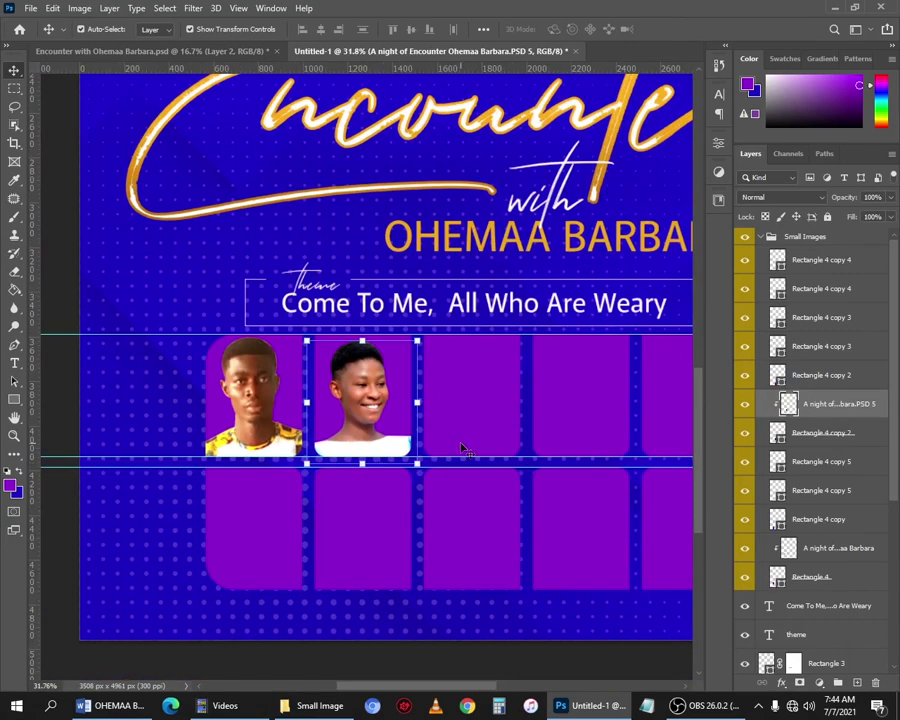
left_click_drag(560, 393, 461, 398)
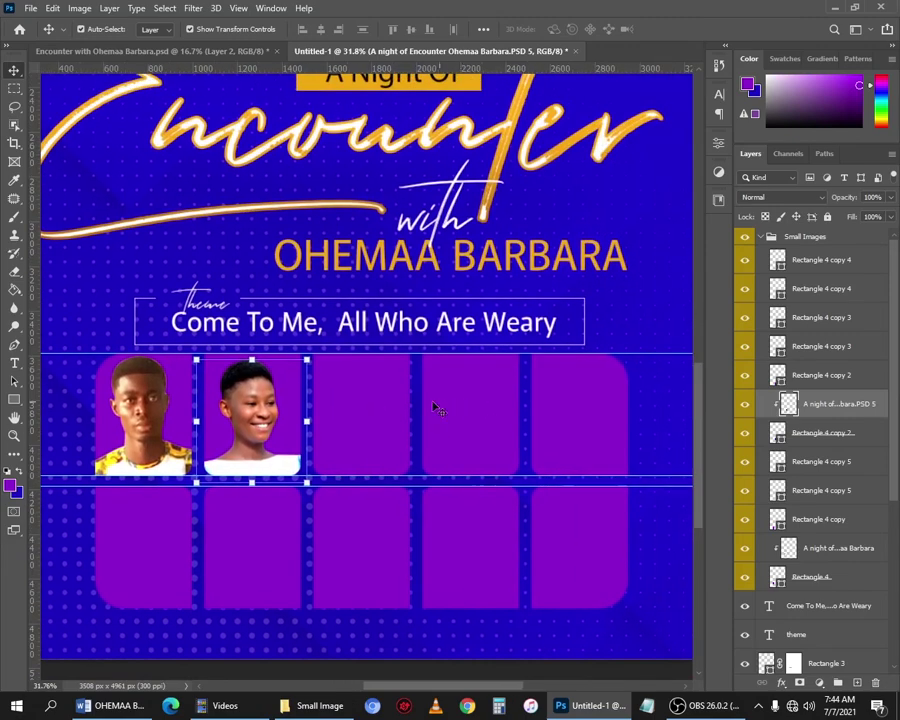
Drag PSD 7 into the flyer and fit it over the third tile at 95.37%.
left_click(340, 405)
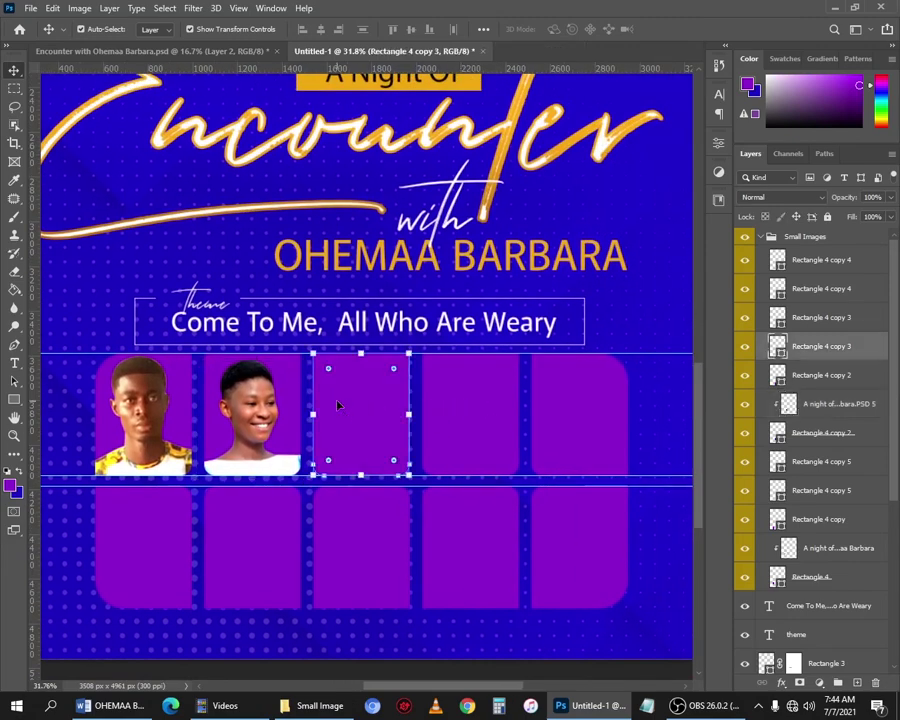
key("alt+Tab")
key("alt+Tab")
left_click_drag(316, 179, 407, 455)
left_click_drag(390, 304, 379, 429)
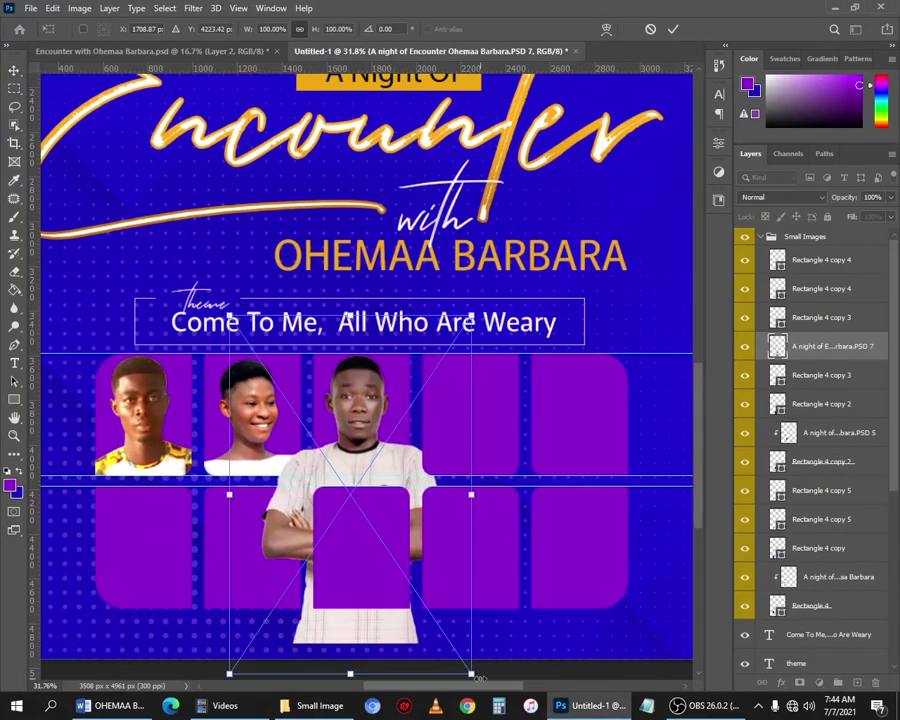
left_click_drag(472, 671, 455, 657)
left_click_drag(358, 392, 371, 402)
key("Return")
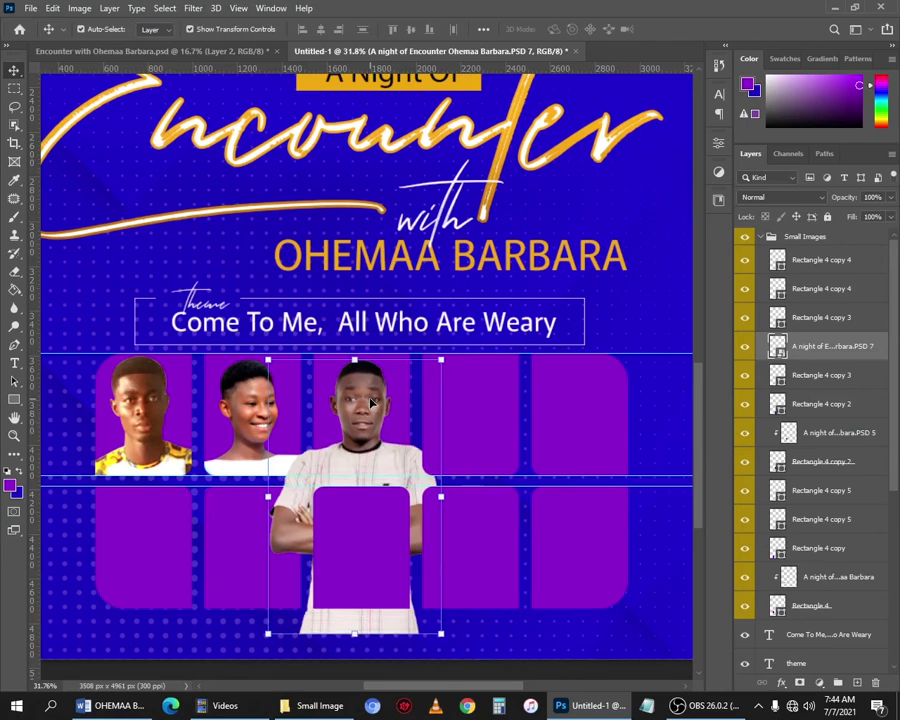
key("m")
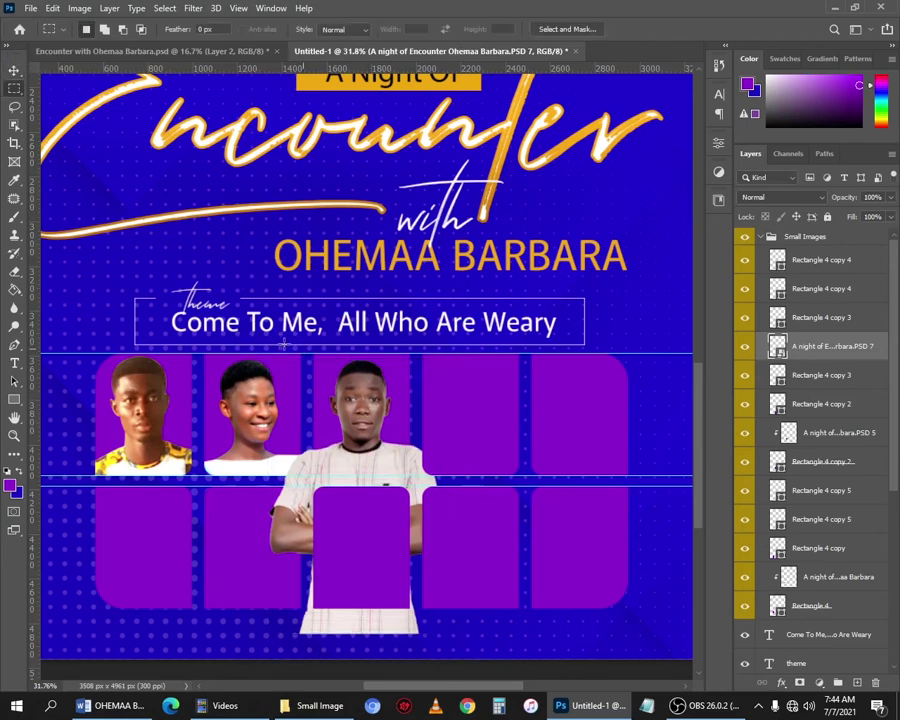
Select the third tile's area, invert it, rasterize the portrait and delete the body below.
right_click(14, 95)
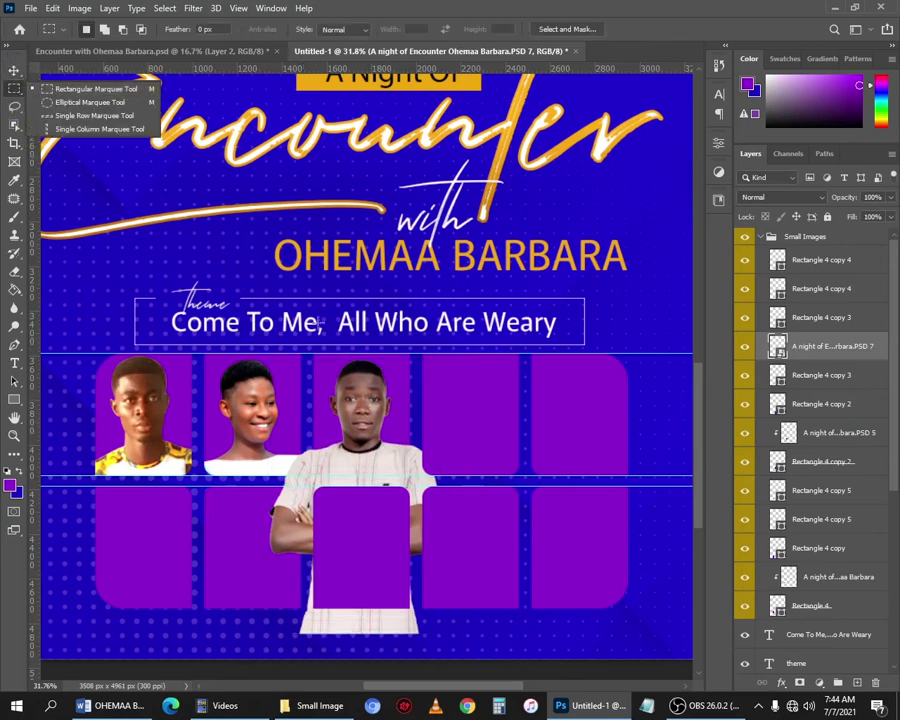
left_click_drag(307, 342, 415, 484)
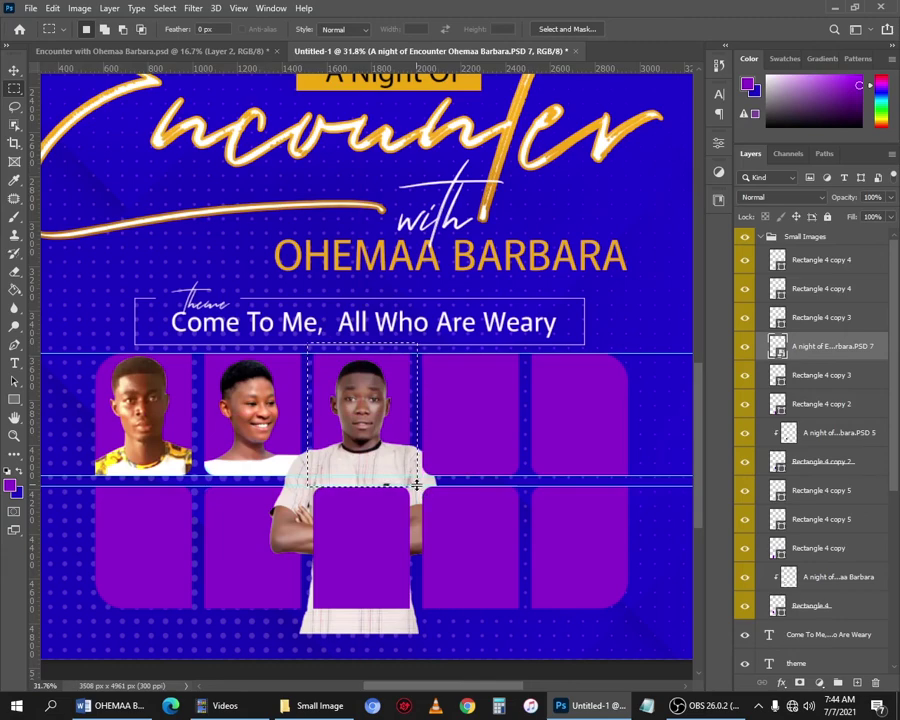
scroll(422, 484, "down", 2)
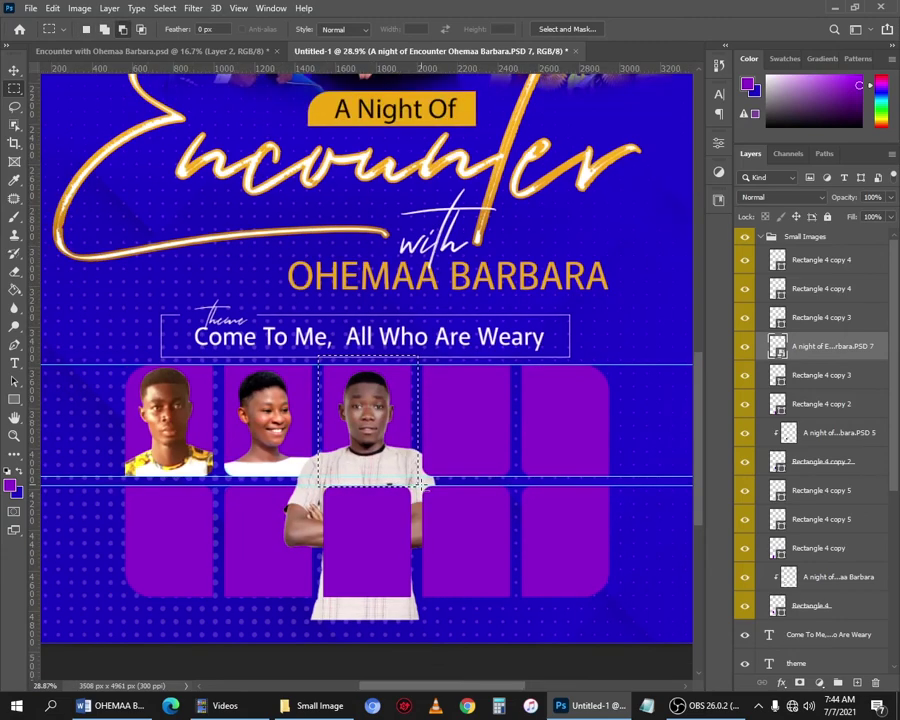
key("ctrl+shift+i")
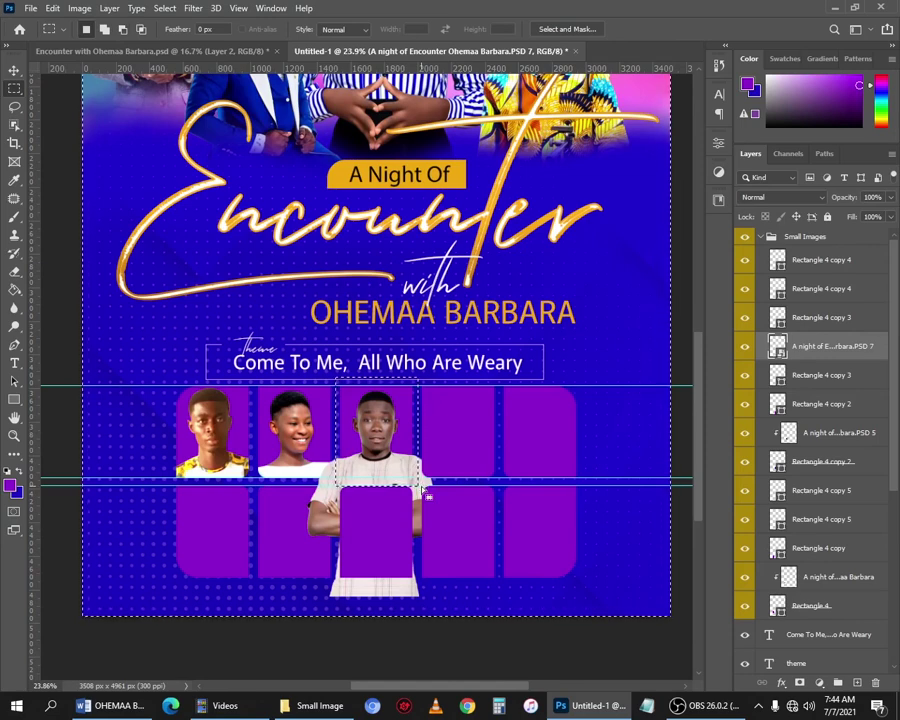
right_click(790, 347)
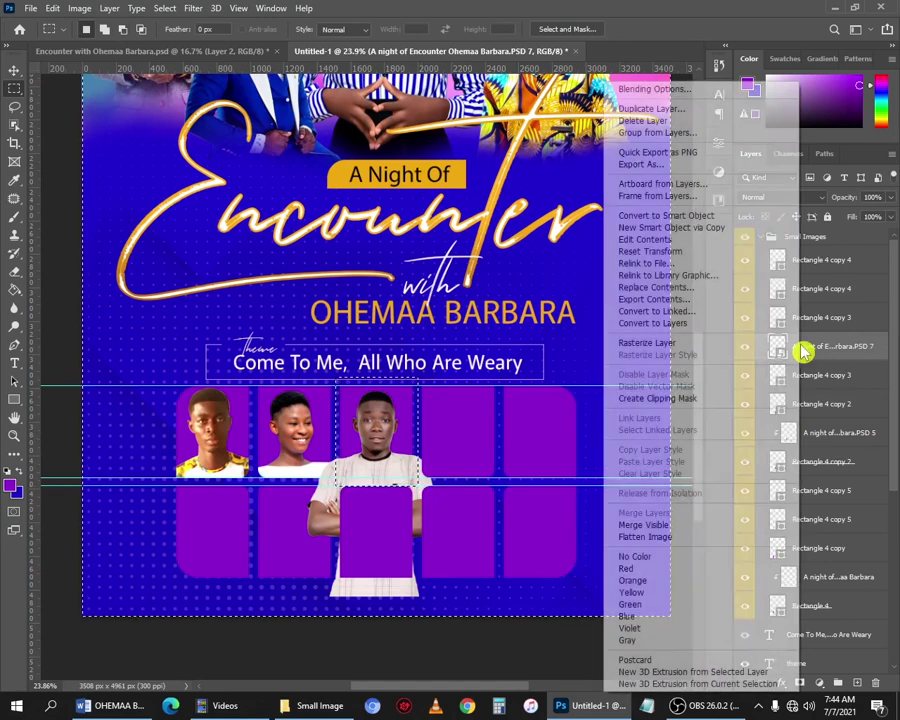
left_click(677, 343)
key("Delete")
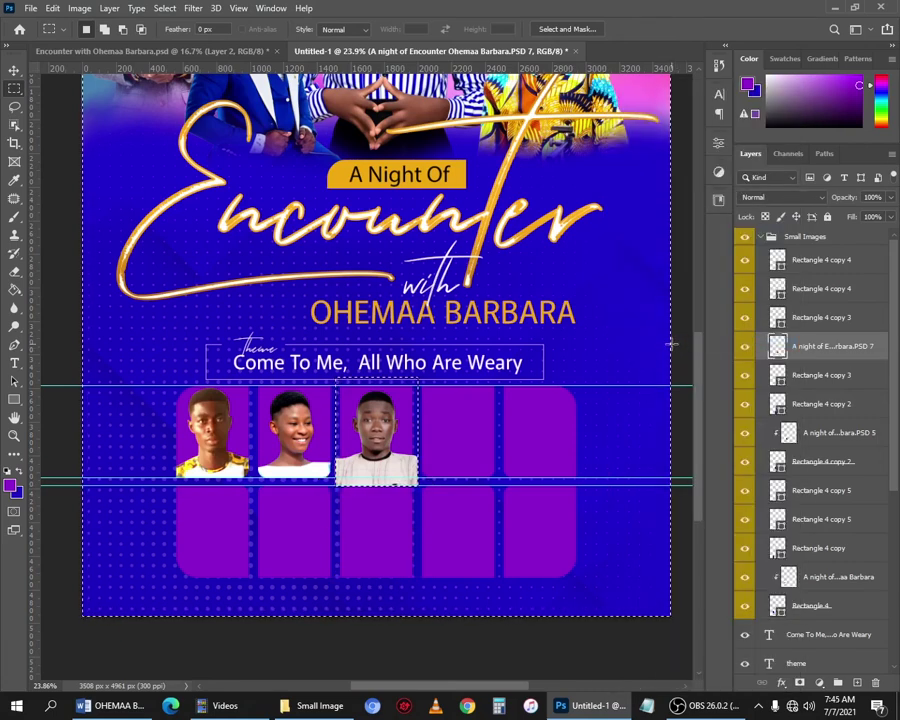
key("ctrl+d")
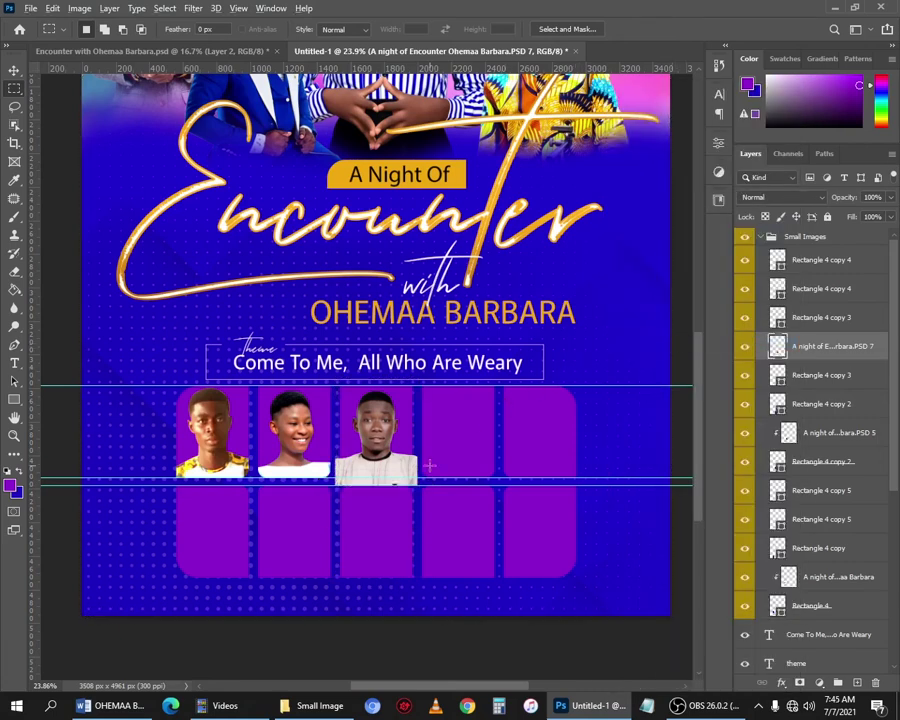
Clip the man's portrait into the third tile, re-applying the clipping mask once.
scroll(429, 465, "up", 3)
key("v")
scroll(365, 480, "up", 1)
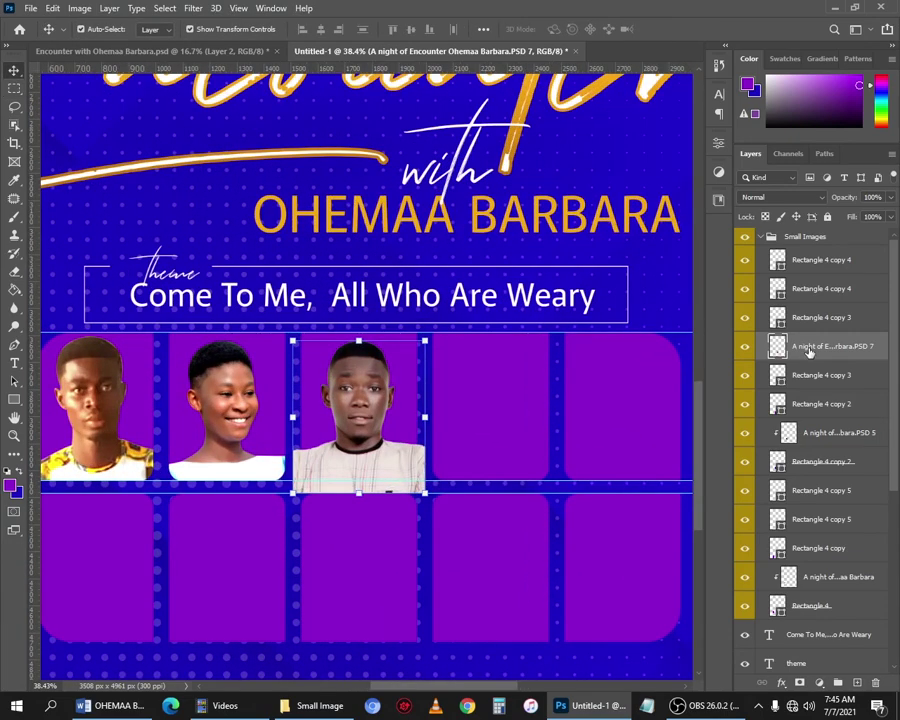
left_click(794, 357, "alt")
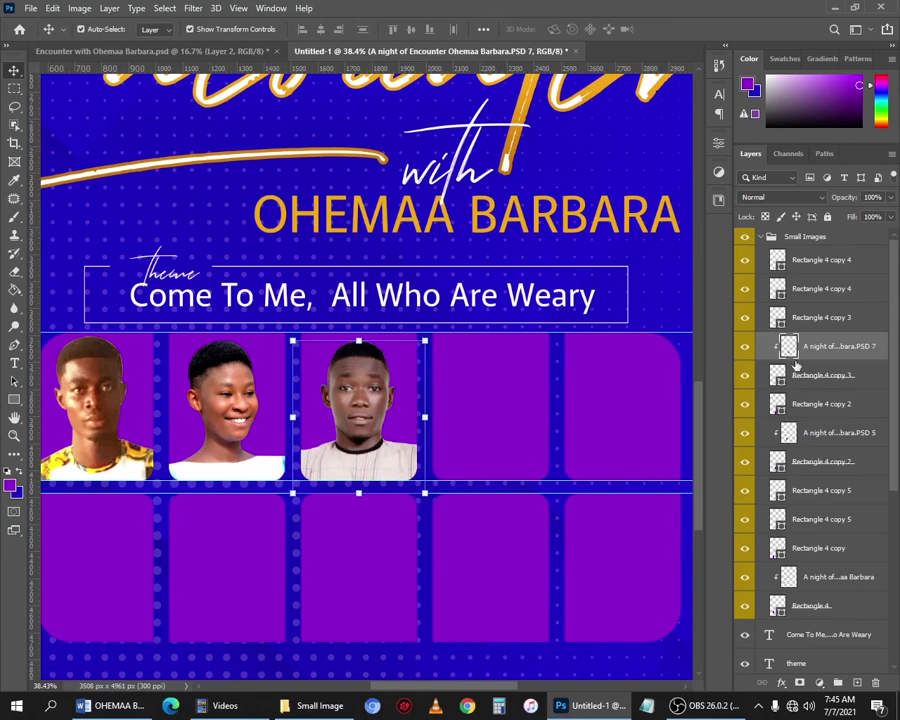
right_click(815, 360)
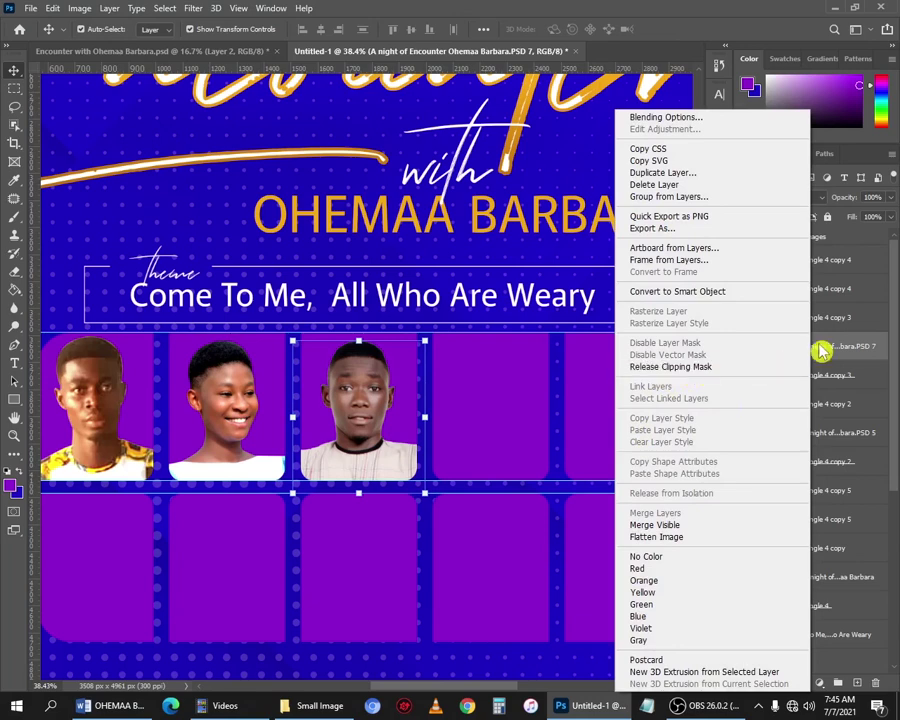
left_click(706, 372)
right_click(788, 346)
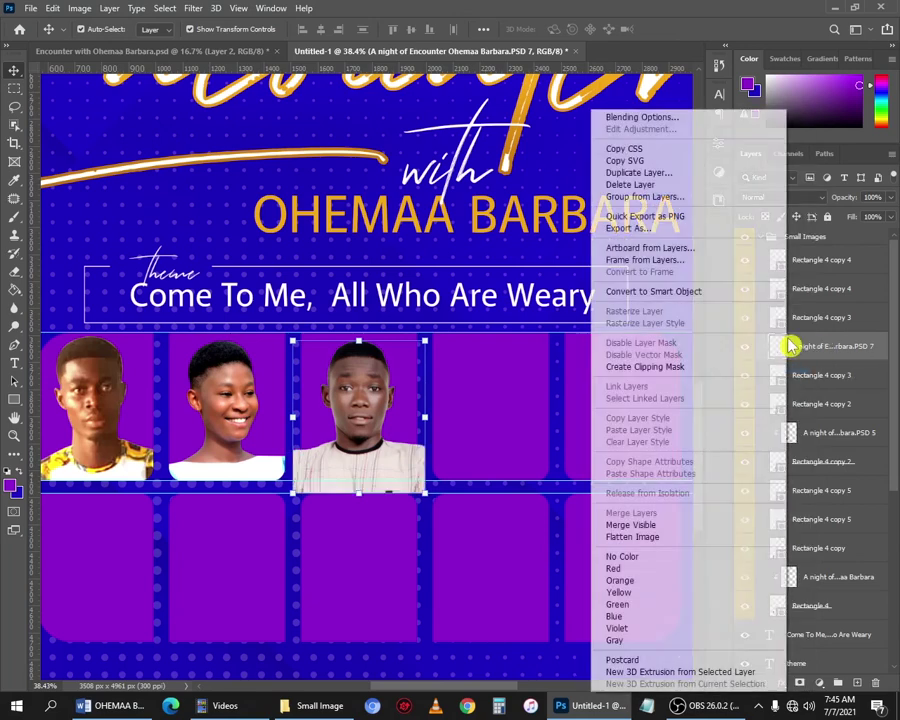
left_click(706, 369)
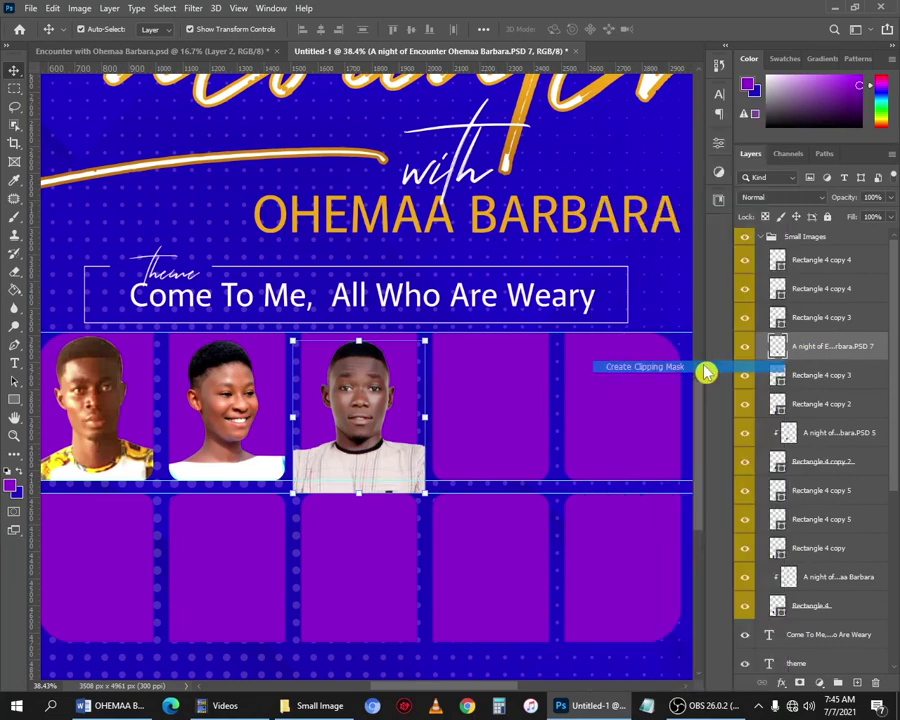
left_click(538, 423)
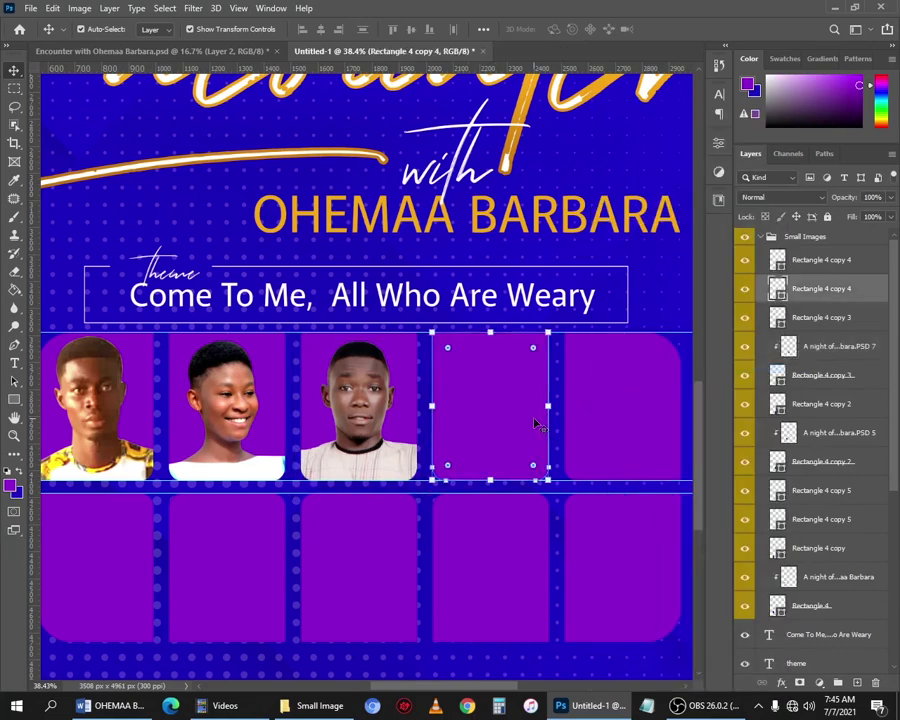
Drag the BMUR6532 photo from the Small Image folder into the Photoshop flyer.
key("alt+Tab")
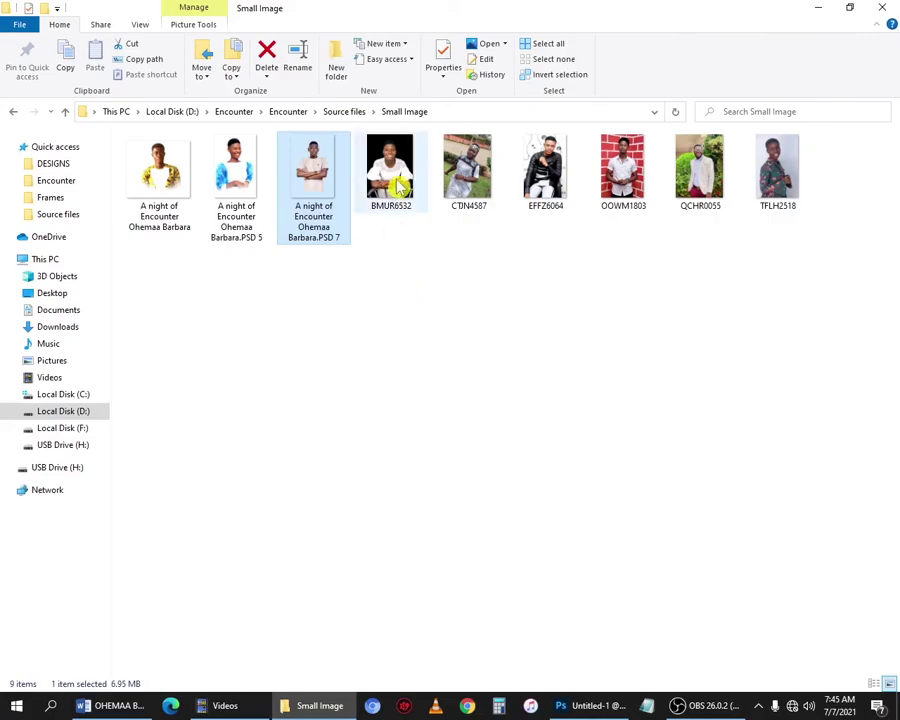
left_click_drag(390, 170, 507, 466)
key("alt+Tab")
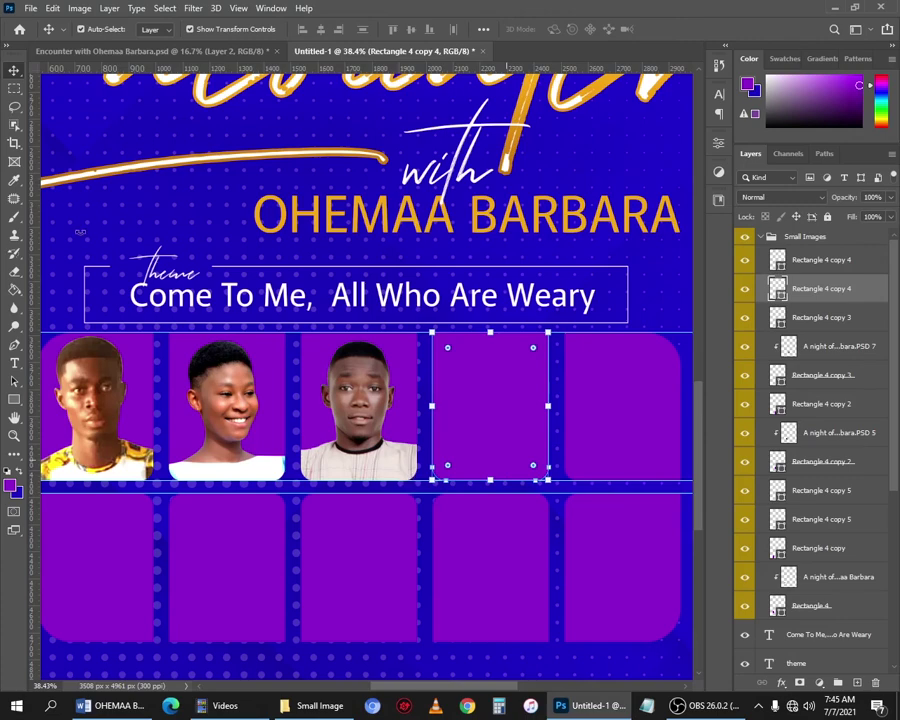
Scale the BMUR6532 photo to about 28% and position it over the fourth tile.
scroll(480, 420, "down", 9)
left_click_drag(536, 288, 350, 550)
left_click_drag(275, 616, 416, 516)
scroll(415, 514, "up", 8)
left_click_drag(700, 466, 700, 512)
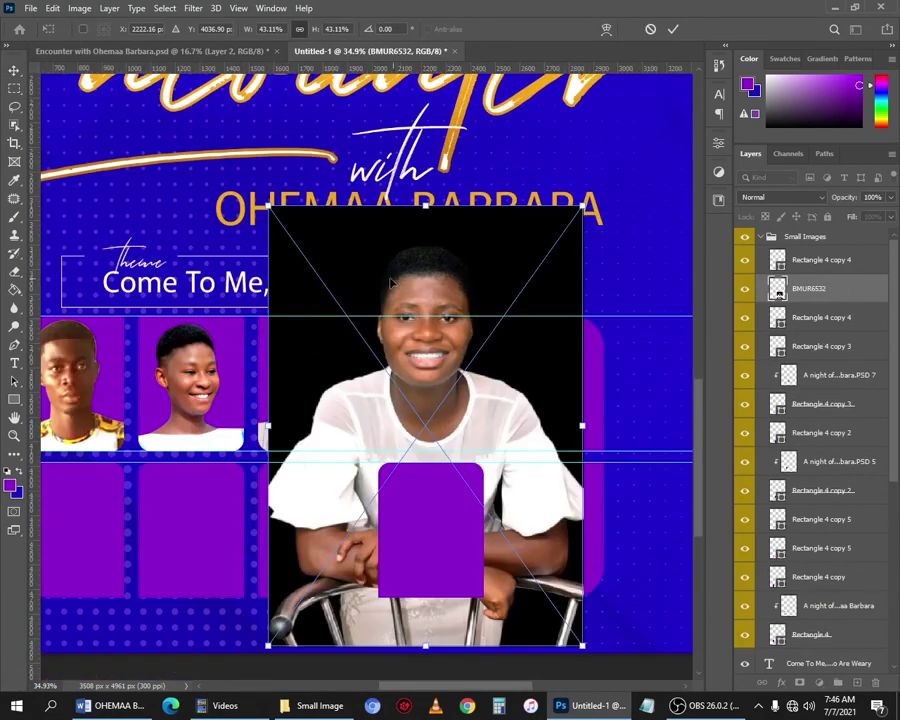
left_click_drag(266, 200, 380, 362)
left_click_drag(493, 434, 455, 372)
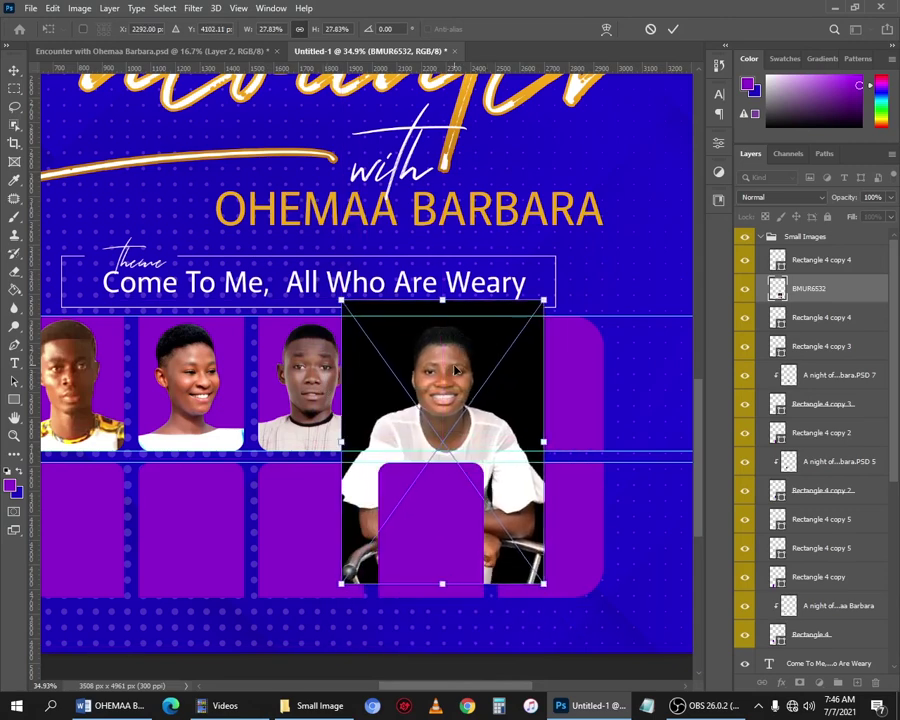
key("Return")
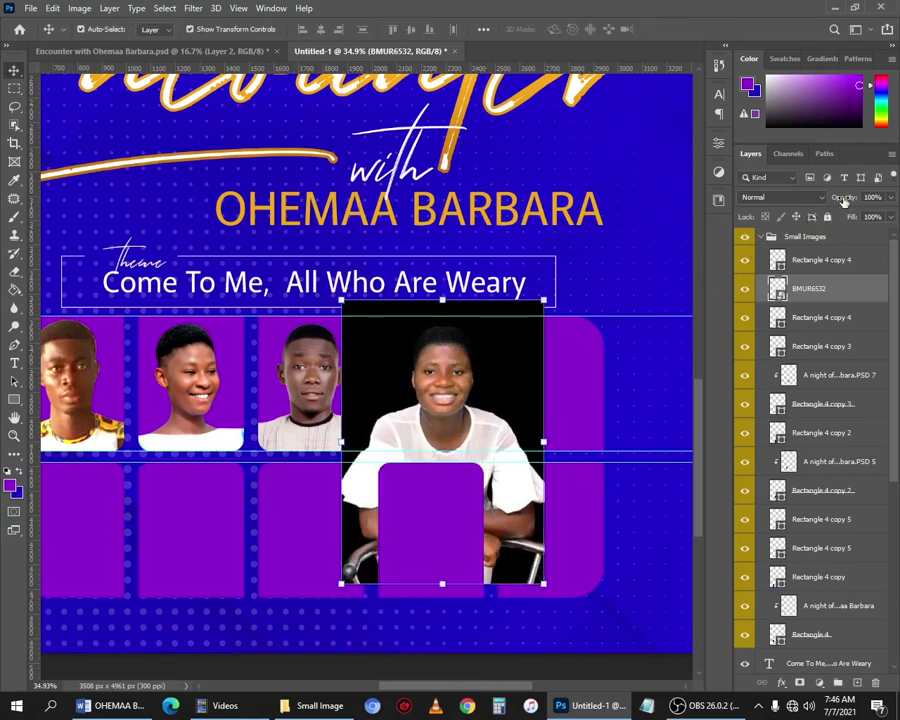
Lower the photo's opacity, align it over the empty tile, and delete everything outside the tile.
left_click_drag(824, 201, 807, 203)
scroll(430, 382, "up", 3)
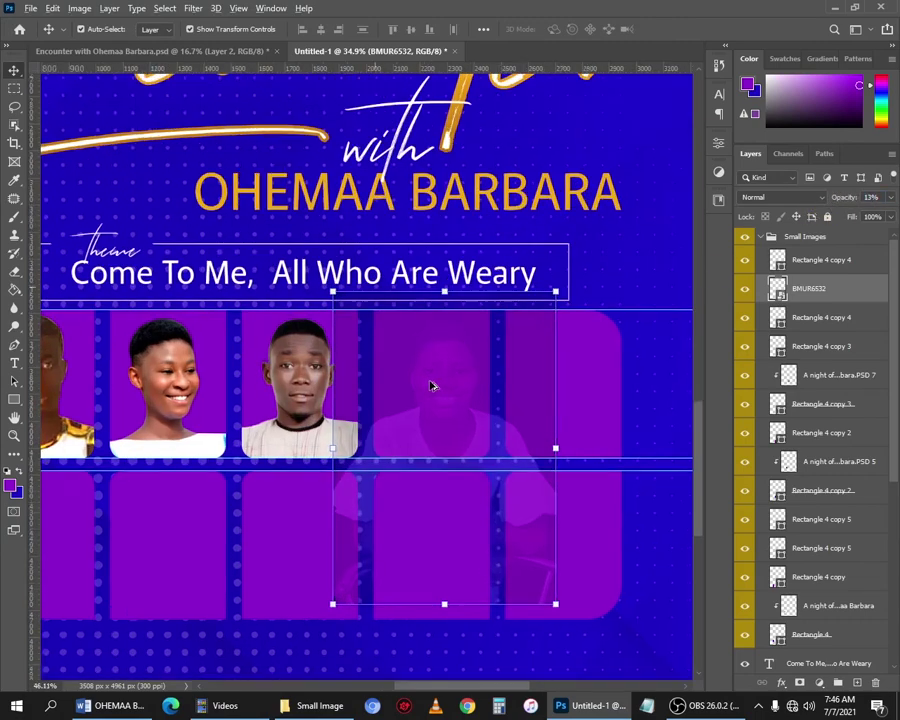
left_click_drag(476, 377, 460, 368)
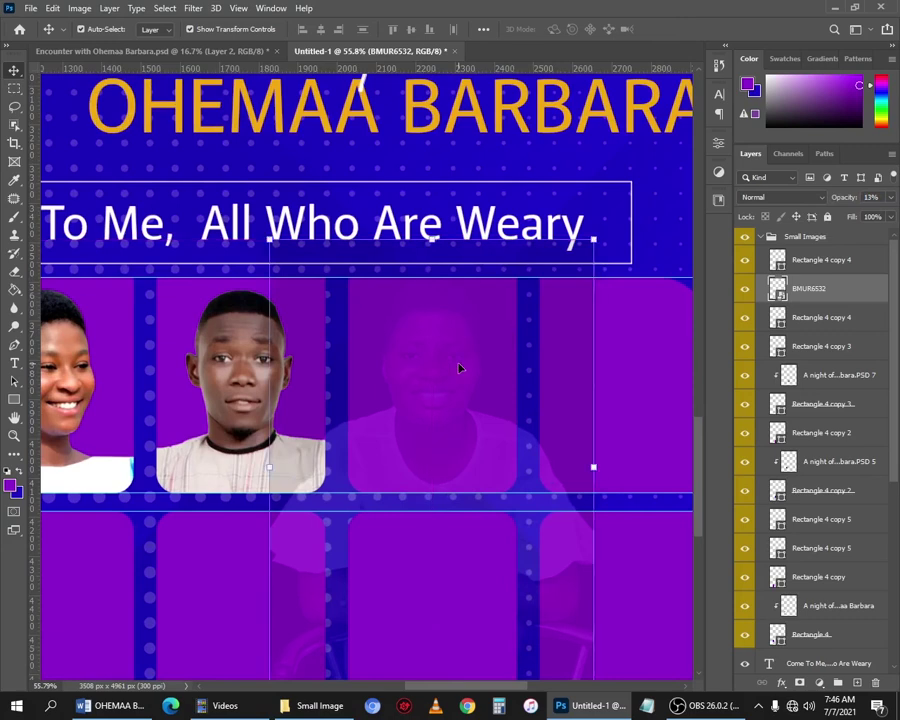
scroll(460, 368, "down", 1)
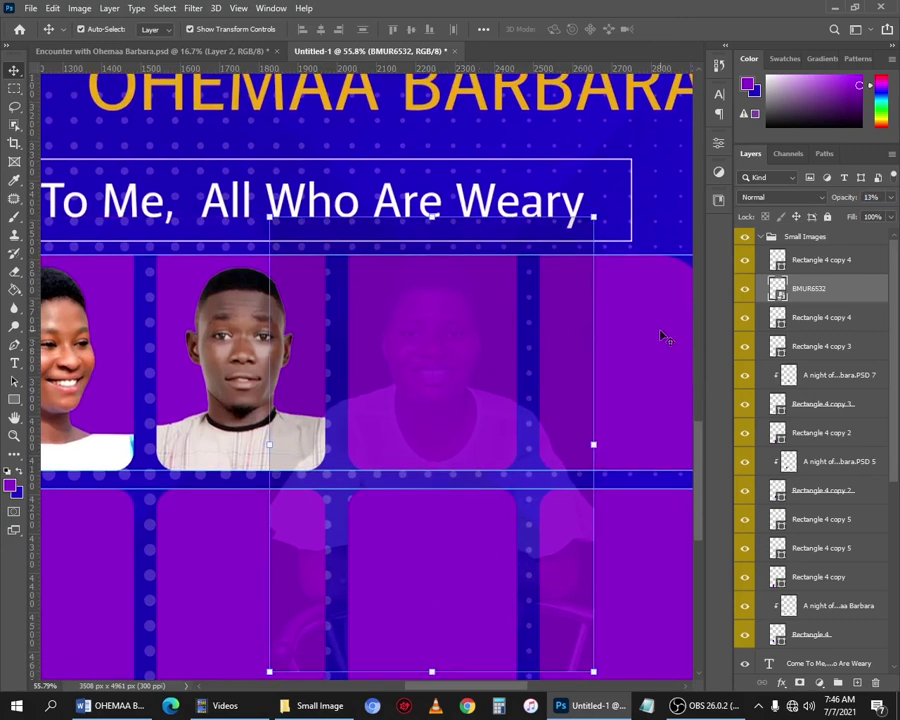
key("m")
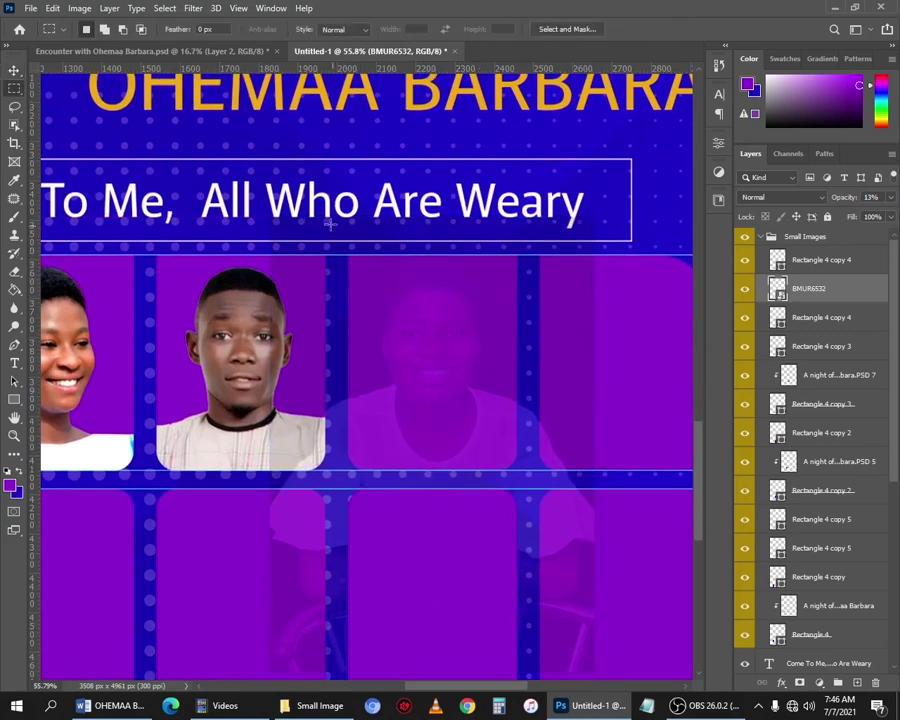
left_click_drag(338, 242, 531, 489)
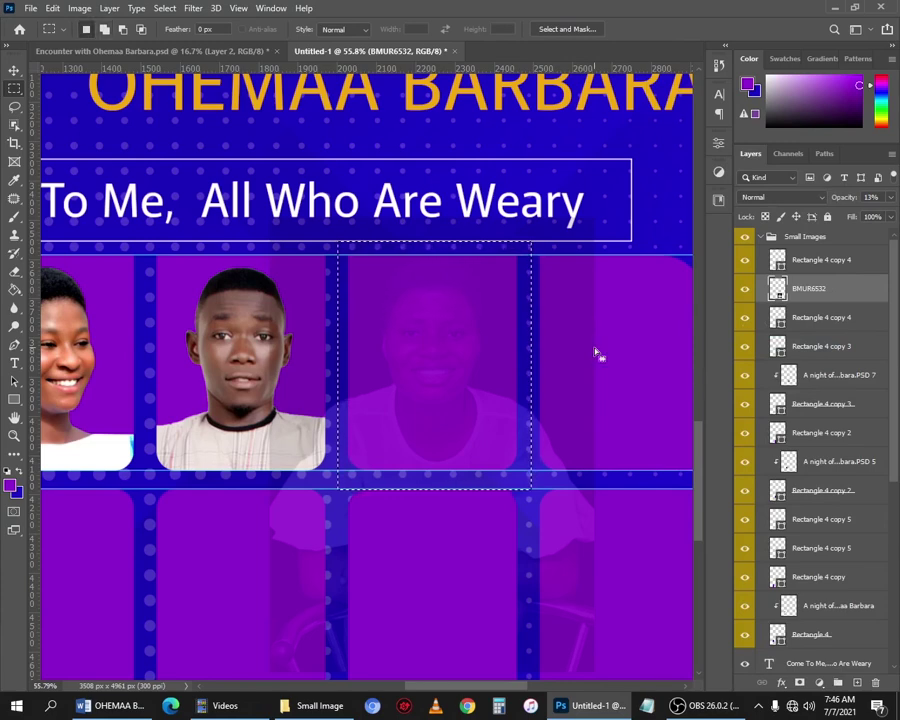
key("Delete")
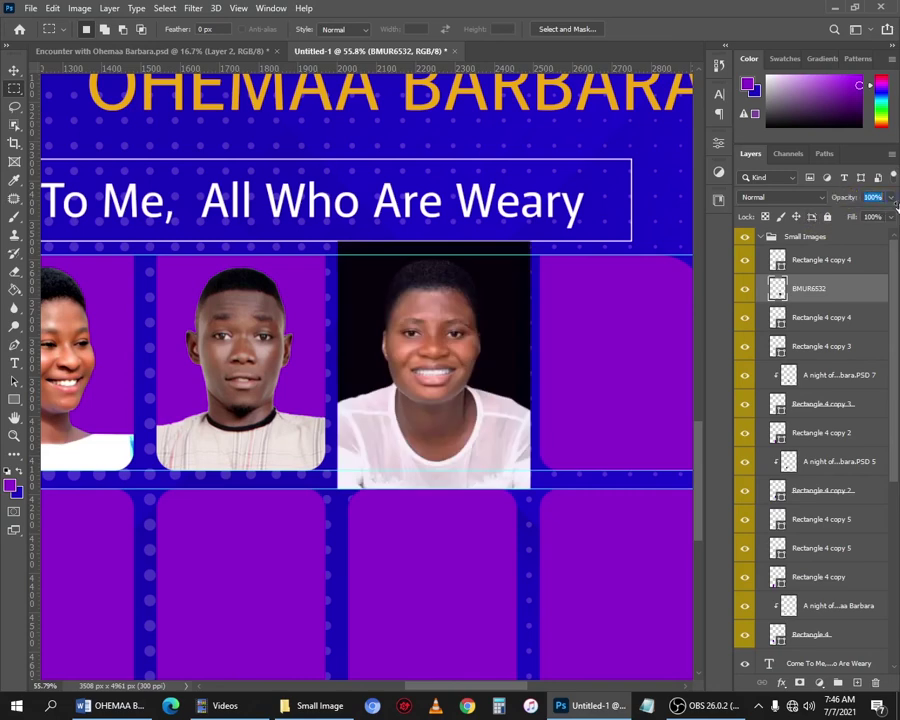
Restore the BMUR6532 portrait to 100% opacity and clip it to the rounded tile below.
left_click(571, 397)
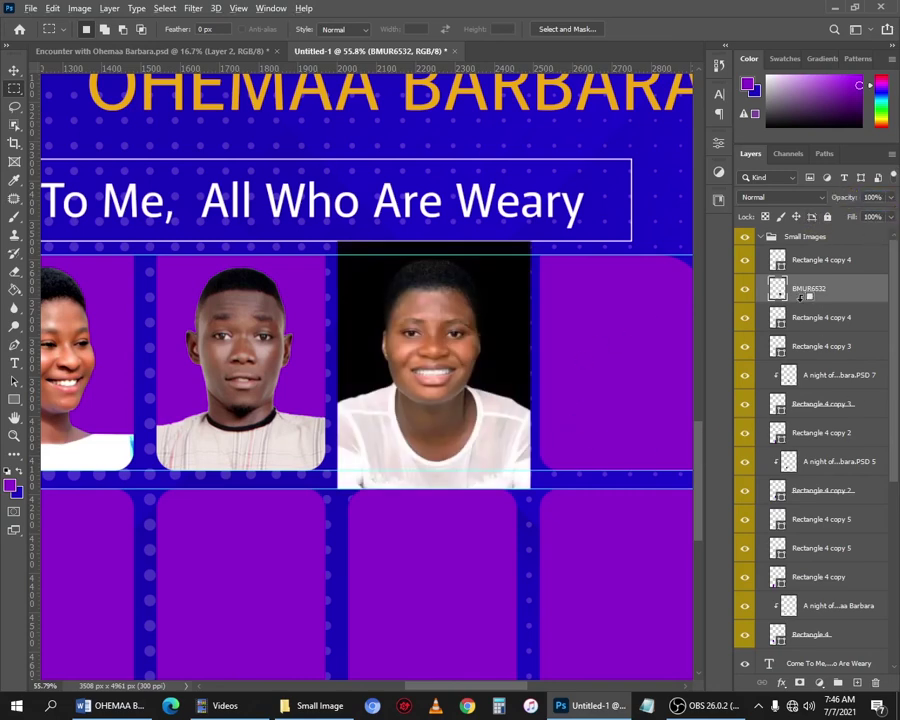
right_click(815, 300)
left_click(681, 368)
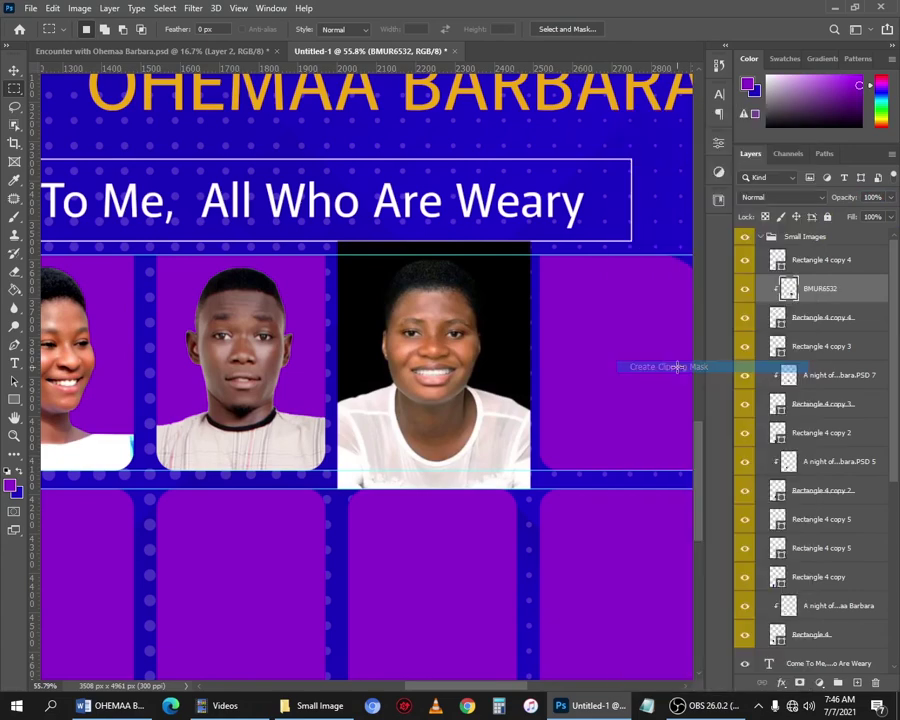
Select the next empty tile with the Move tool and bring it into view.
key("v")
left_click(625, 358)
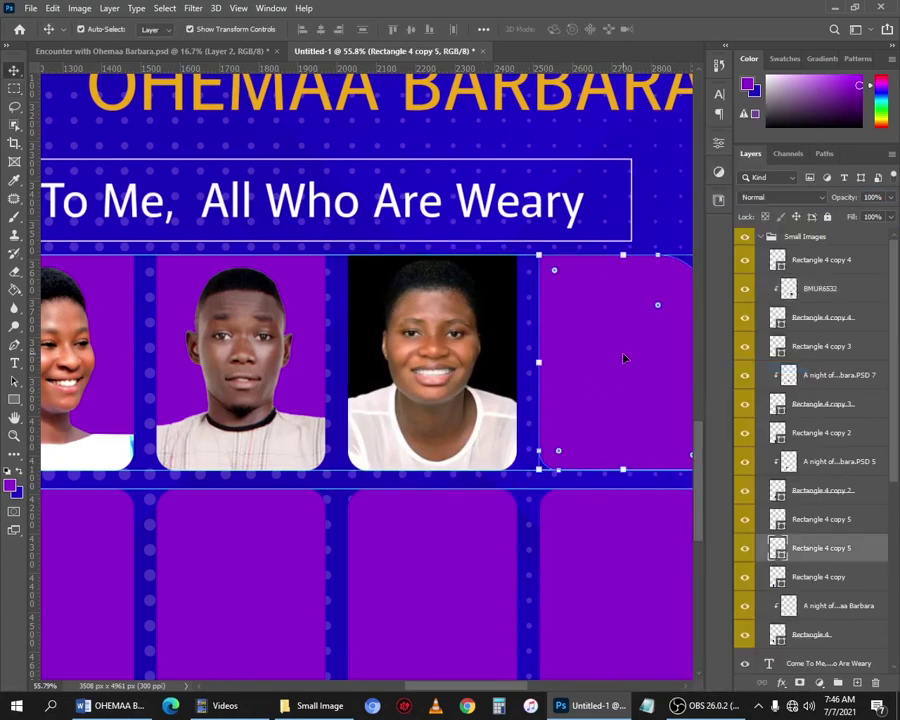
left_click_drag(625, 358, 303, 332)
key("alt+Tab")
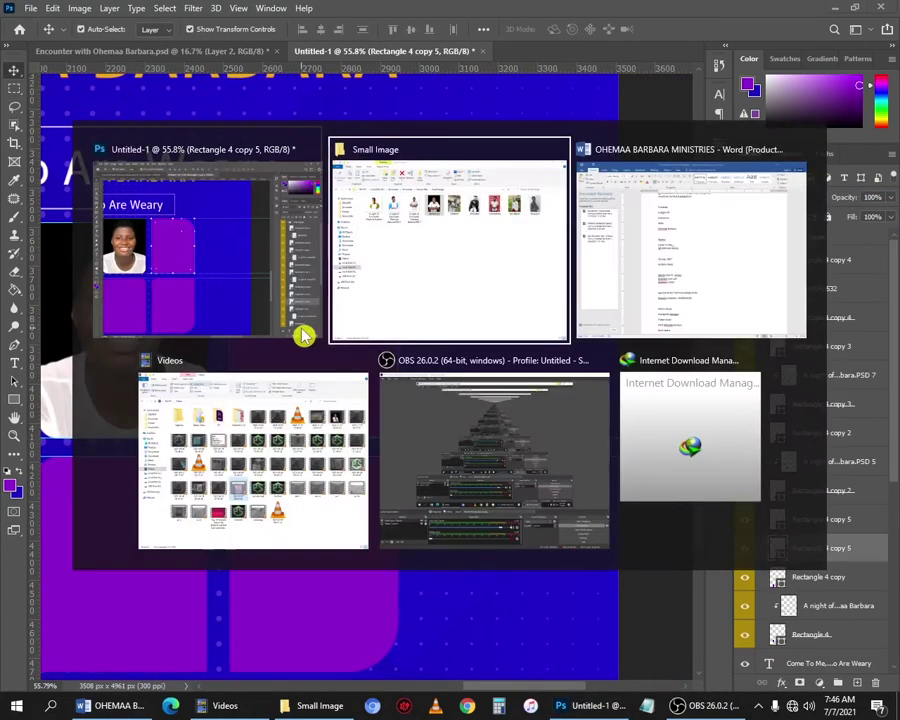
Drop the CTJN4587 photo into the flyer, then scale, position and slightly rotate it over the empty tile.
left_click_drag(476, 170, 478, 405)
key("alt+Tab")
left_click_drag(370, 393, 370, 390)
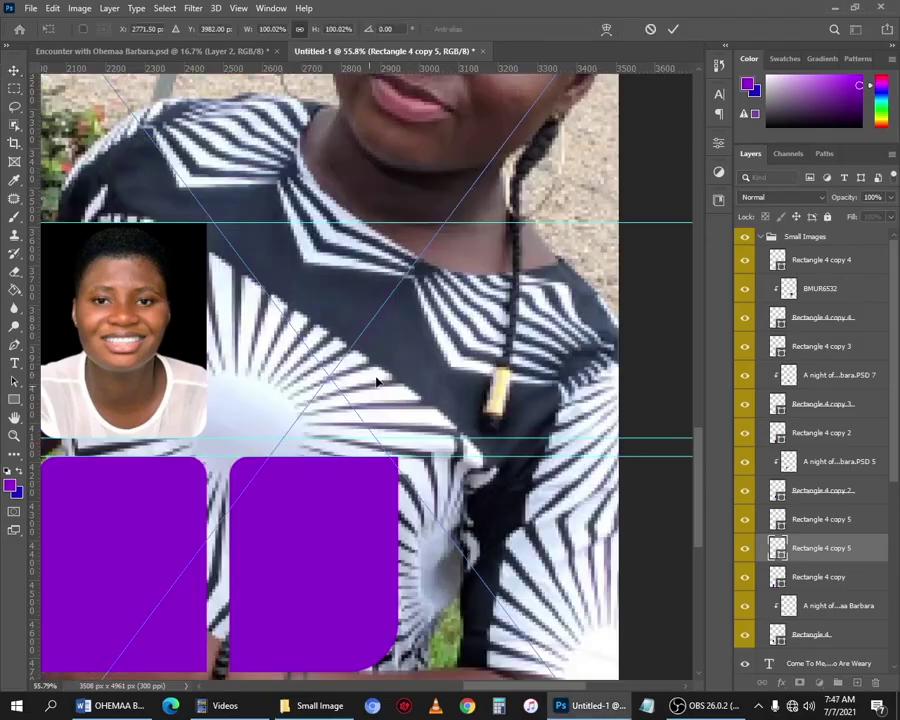
scroll(400, 356, "down", 5)
left_click_drag(576, 633, 442, 325)
left_click_drag(284, 187, 368, 326)
scroll(368, 326, "up", 3)
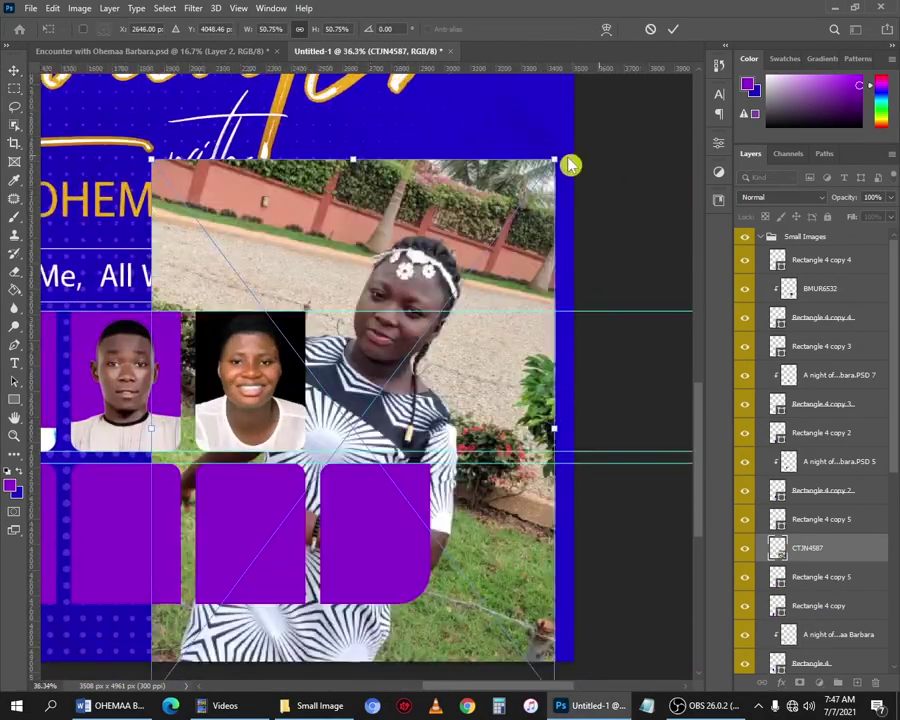
left_click_drag(557, 160, 404, 362)
left_click_drag(340, 470, 436, 370)
left_click_drag(376, 261, 376, 310)
scroll(434, 386, "up", 3)
left_click_drag(400, 392, 386, 391)
left_click_drag(530, 238, 421, 179)
key("Return")
Fade CTJN4587 to 20% opacity and rescale it to fit the tile.
key("2")
mouse_move(305, 380)
left_mouse_down()
mouse_move(321, 378)
mouse_move(307, 358)
left_mouse_up()
left_click(588, 178)
left_click_drag(404, 174, 428, 146)
key("Return")
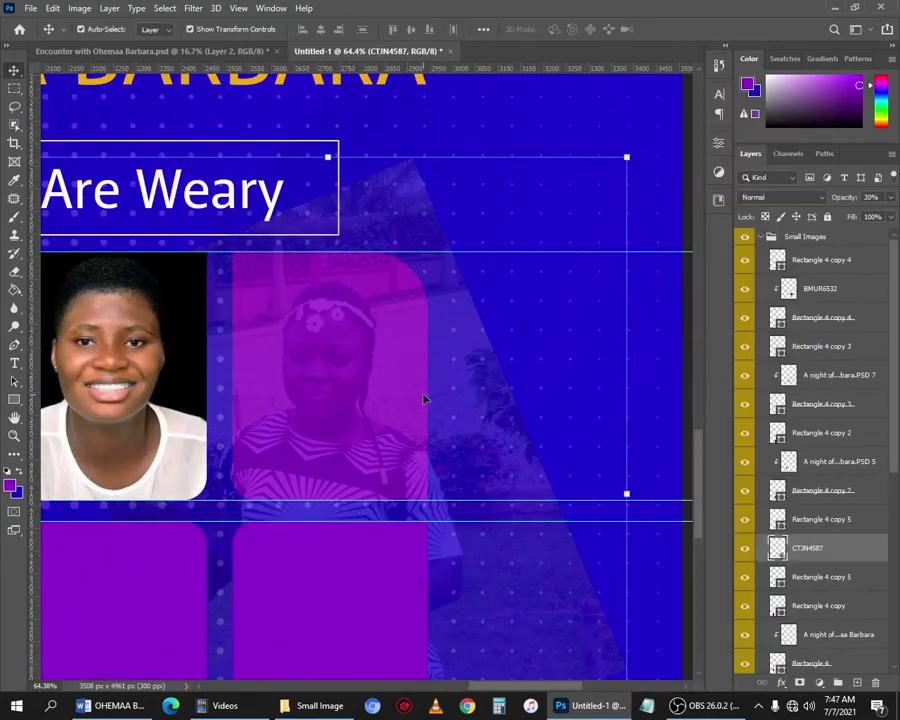
Trim CTJN4587 to the tile area, clip it into the rounded tile and restore full opacity.
key("m")
left_click_drag(224, 246, 434, 515)
key("Delete")
key("ctrl+d")
key("v")
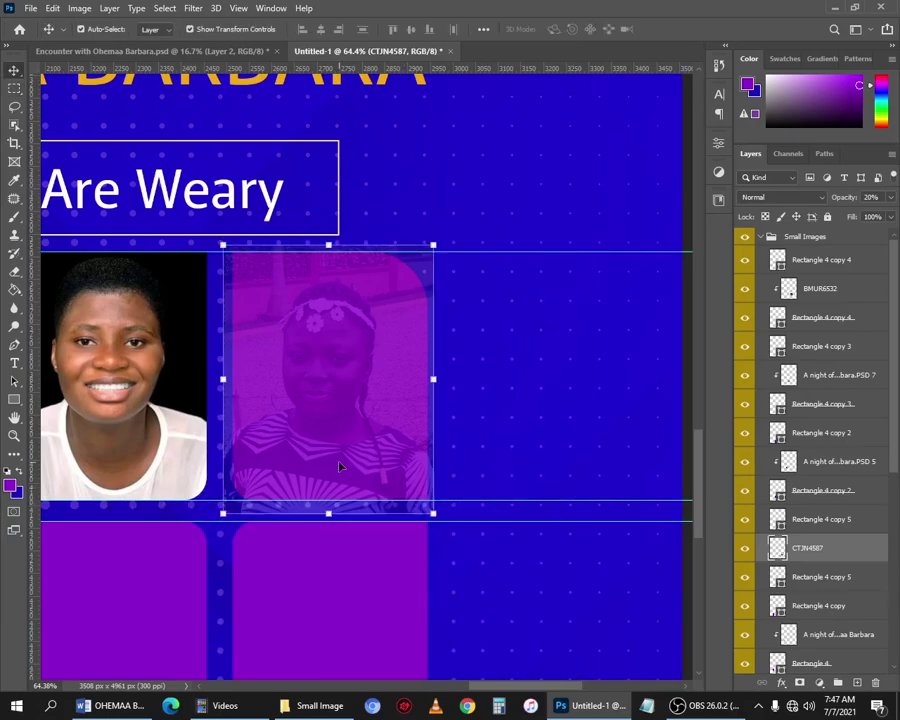
left_click(764, 561, "alt")
key("0")
scroll(357, 485, "down", 8)
left_click(350, 545)
Fade the EFFZ6064 photo to 10%, shrink it and place it over the lower-left tile.
left_click(313, 706)
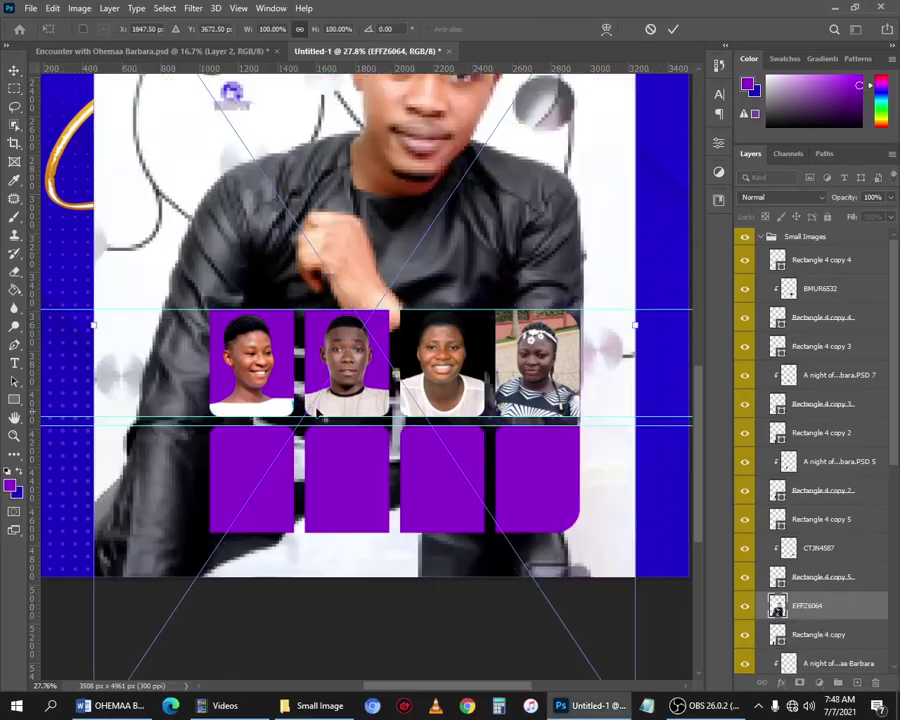
scroll(333, 385, "down", 3)
scroll(333, 385, "up", 4)
scroll(331, 384, "up", 5)
key("1")
mouse_move(494, 208)
left_mouse_down()
mouse_move(356, 329)
mouse_move(350, 408)
left_mouse_up()
left_click_drag(259, 560, 317, 414)
key("Return")
Delete EFFZ6064 outside the lower-left tile, restore full opacity and clip it into the tile.
key("m")
mouse_move(209, 252)
left_mouse_down()
mouse_move(386, 452)
mouse_move(394, 481)
left_mouse_up()
key("ctrl+shift+i")
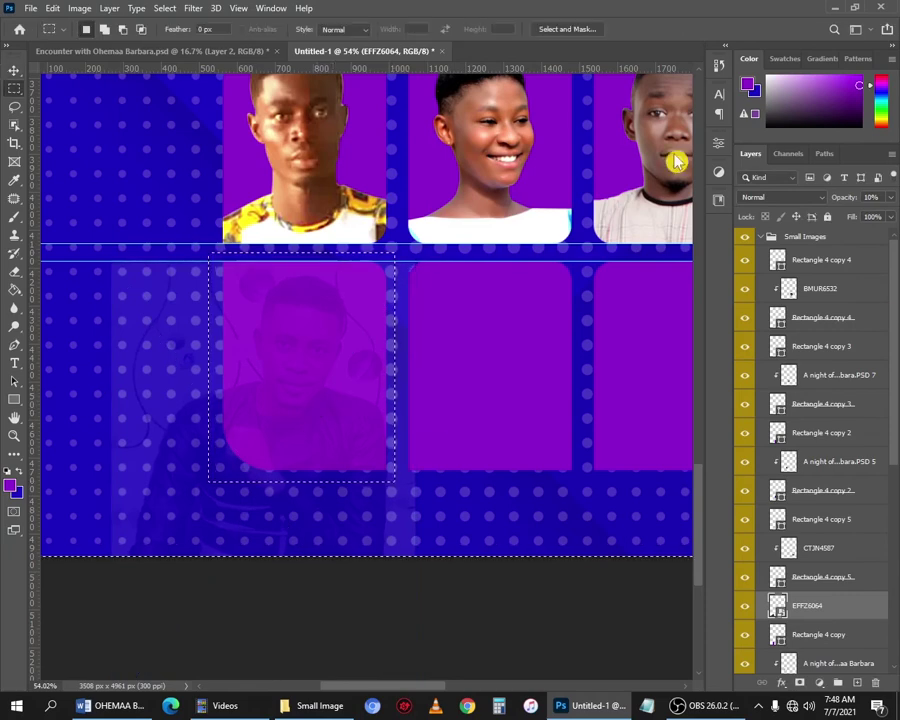
right_click(835, 606)
left_click(707, 346)
key("Delete")
key("ctrl+d")
key("0")
key("v")
left_click(795, 618, "alt")
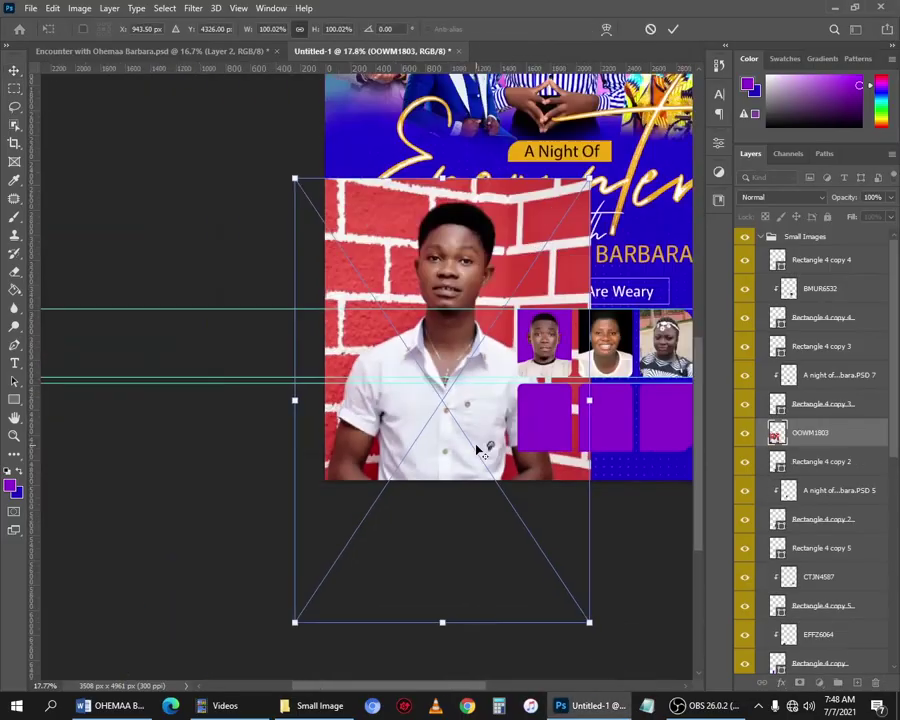
Move OOWM1803 onto the grid, fade it to 10% and scale it to about 42% over the second lower tile.
scroll(196, 527, "up", 4)
left_click_drag(244, 493, 434, 330)
key("Return")
key("1")
scroll(382, 323, "up", 7)
left_click_drag(335, 292, 355, 289)
left_click_drag(147, 153, 184, 208)
left_click_drag(488, 375, 455, 310)
key("Return")
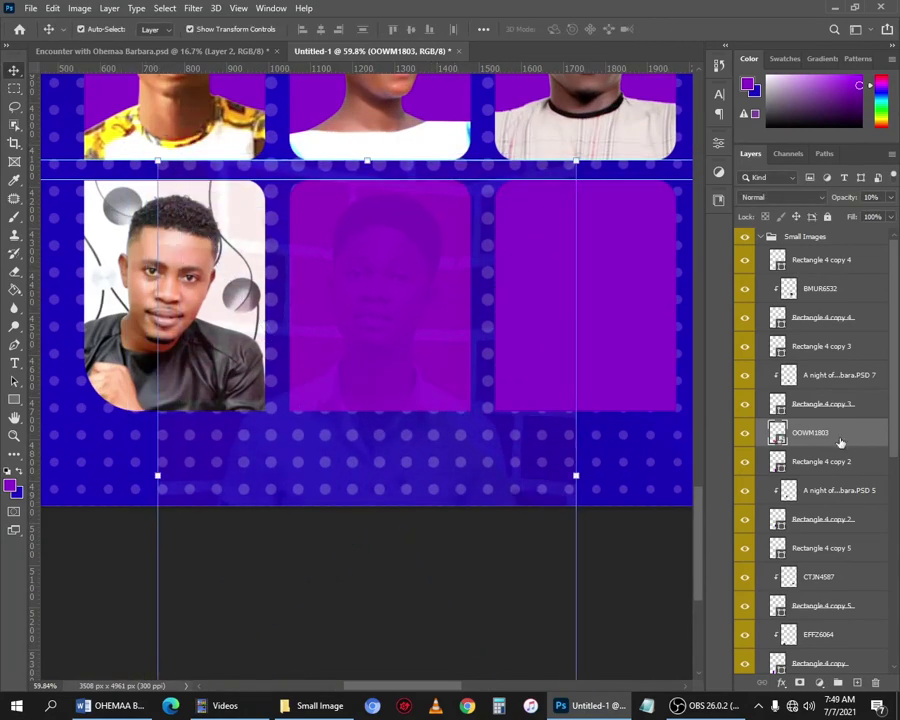
Delete the OOWM1803 photo outside the middle tile area.
key("m")
left_click_drag(283, 168, 484, 440)
key("ctrl+shift+i")
key("Delete")
key("ctrl+d")
key("v")
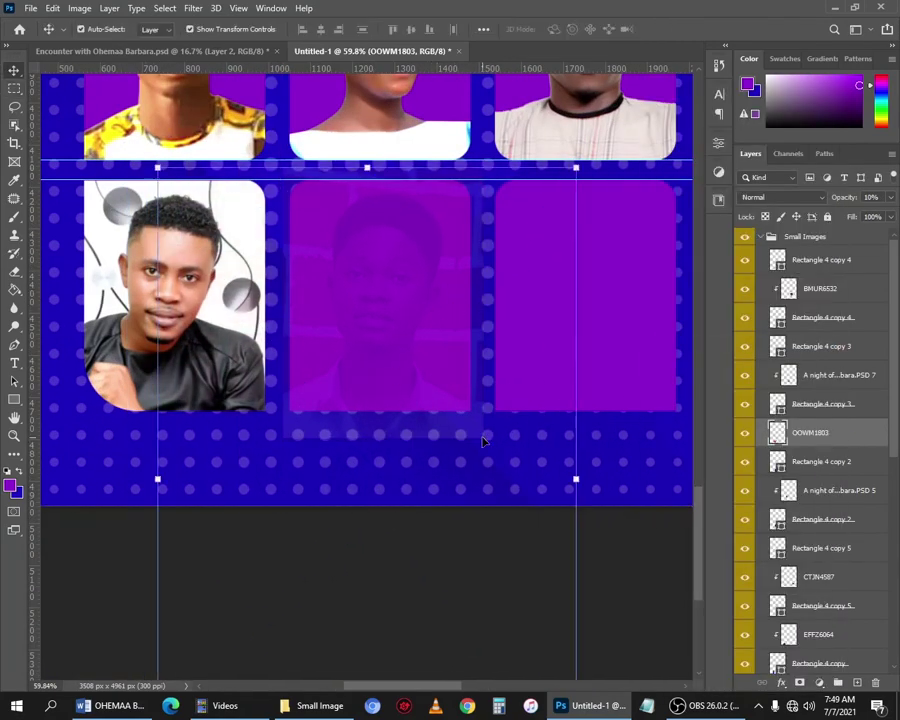
scroll(511, 393, "down", 4)
left_click_drag(398, 488, 269, 206)
scroll(269, 206, "up", 1)
Remove stray faint pixels, restore OOWM1803 to full opacity and clip it into its tile.
key("m")
left_click_drag(107, 199, 515, 471)
key("Delete")
key("ctrl+d")
key("v")
scroll(330, 260, "up", 3)
left_click_drag(305, 187, 448, 466)
key("0")
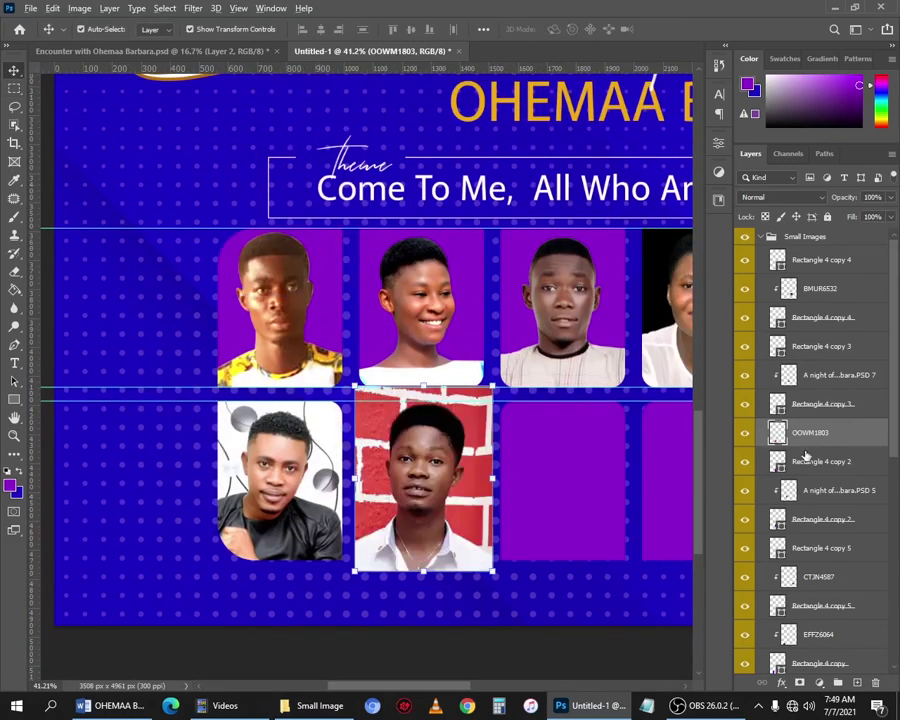
left_click(806, 449, "alt")
Cut the stray lower part of EFFZ6064 and move it into the first lower tile.
left_click(818, 634)
scroll(472, 440, "down", 2)
left_click_drag(254, 412, 324, 250)
key("m")
left_click_drag(240, 294, 599, 518)
key("Delete")
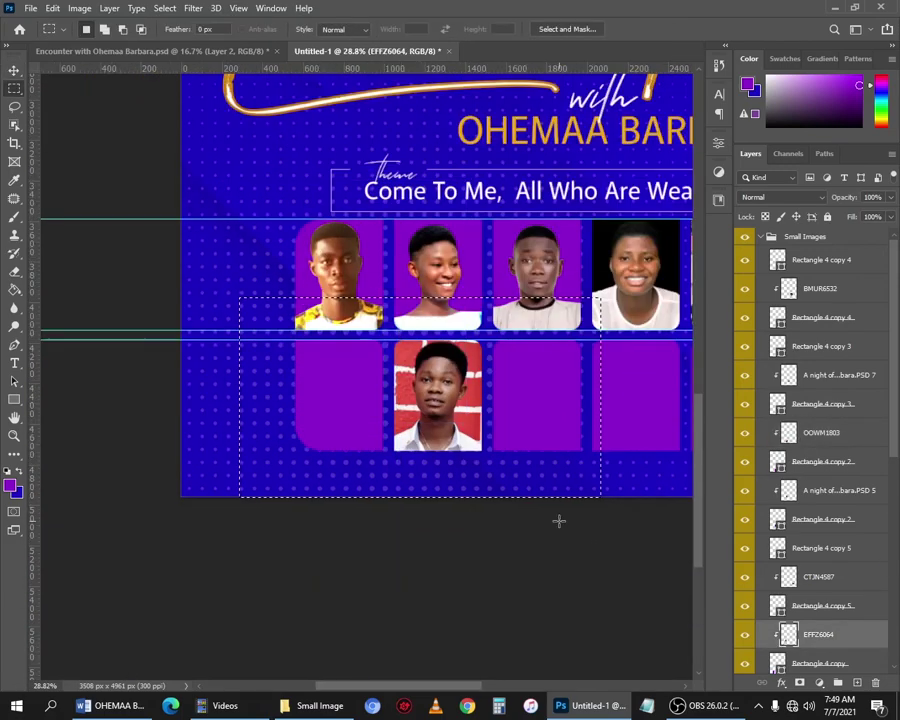
key("ctrl+d")
key("v")
left_click_drag(393, 222, 334, 382)
Bring the QCHR0055 photo from the image folder into the flyer, shrunk near the empty tile.
left_click_drag(547, 415, 310, 456)
left_click(310, 456)
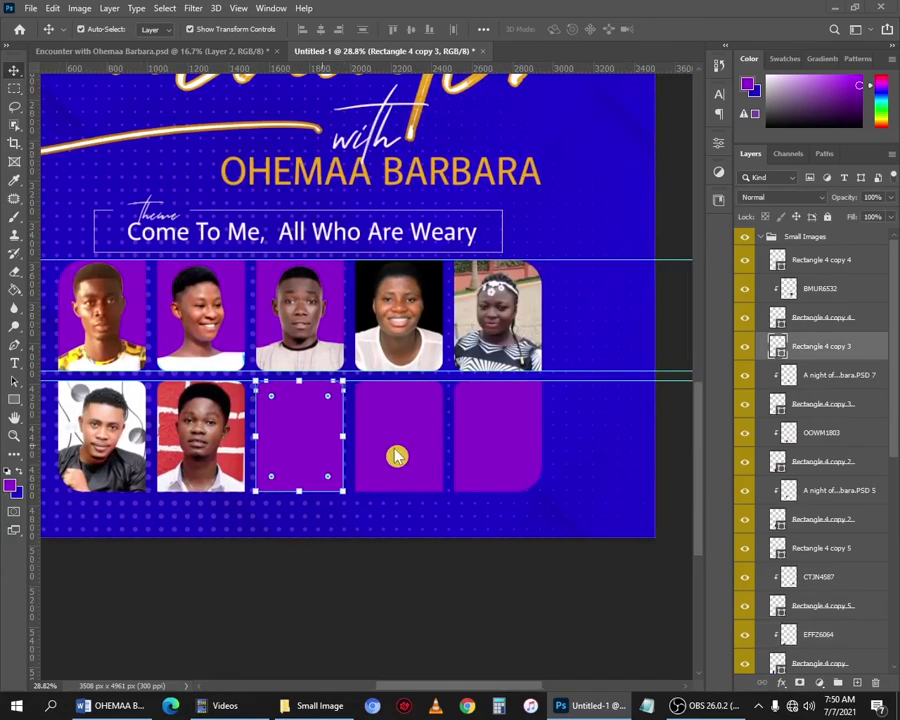
key("alt+Tab")
key("Right")
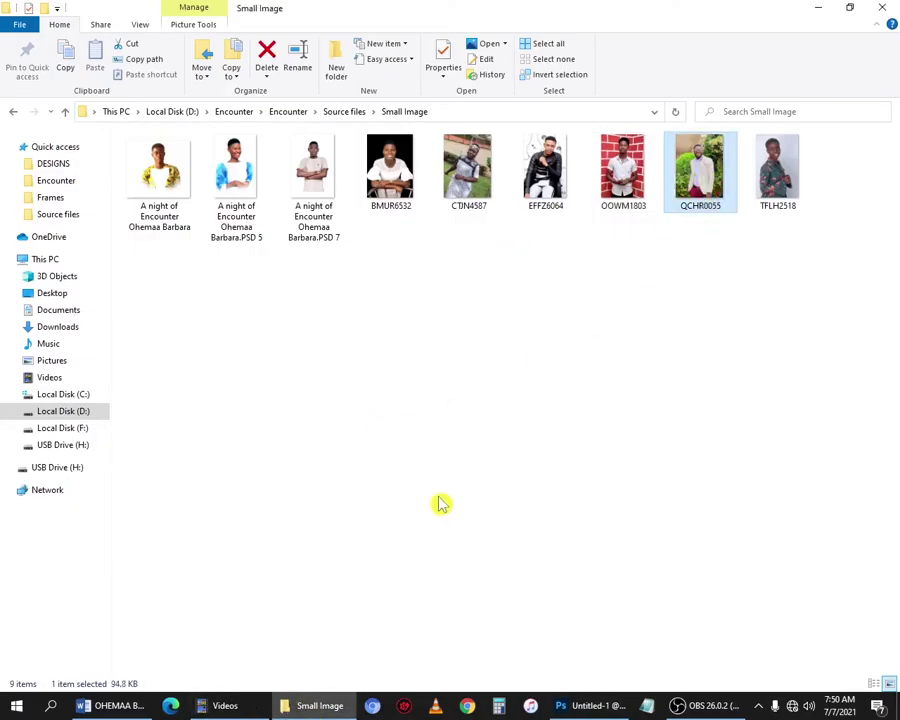
left_click_drag(704, 168, 305, 423)
key("alt+Tab")
scroll(370, 350, "down", 8)
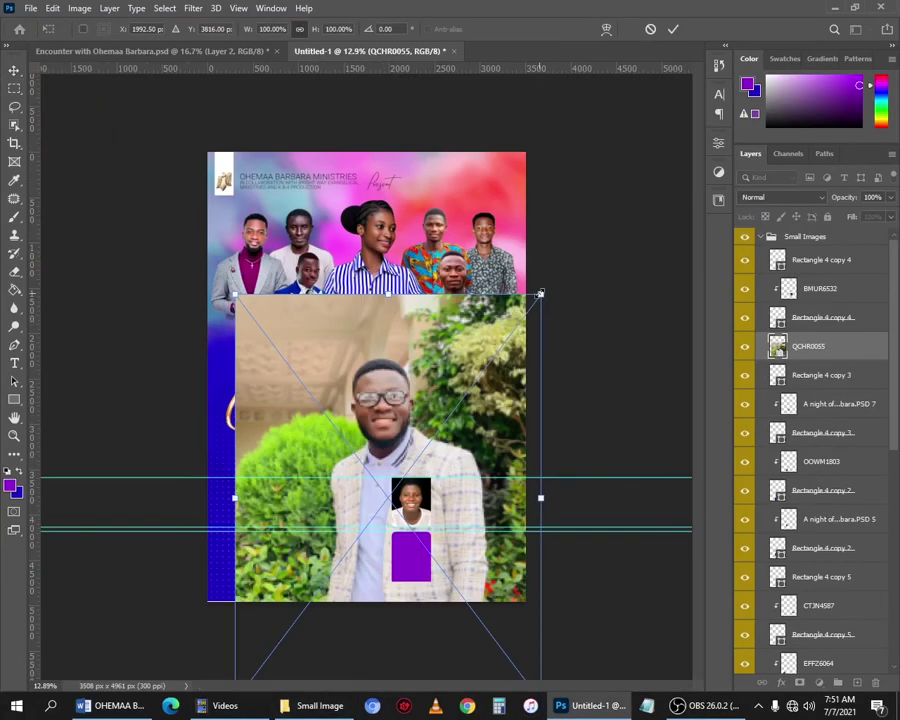
left_click_drag(541, 293, 346, 550)
mouse_move(288, 596)
left_mouse_down()
mouse_move(358, 526)
mouse_move(377, 543)
mouse_move(329, 249)
left_mouse_up()
scroll(377, 543, "up", 10)
key("Return")
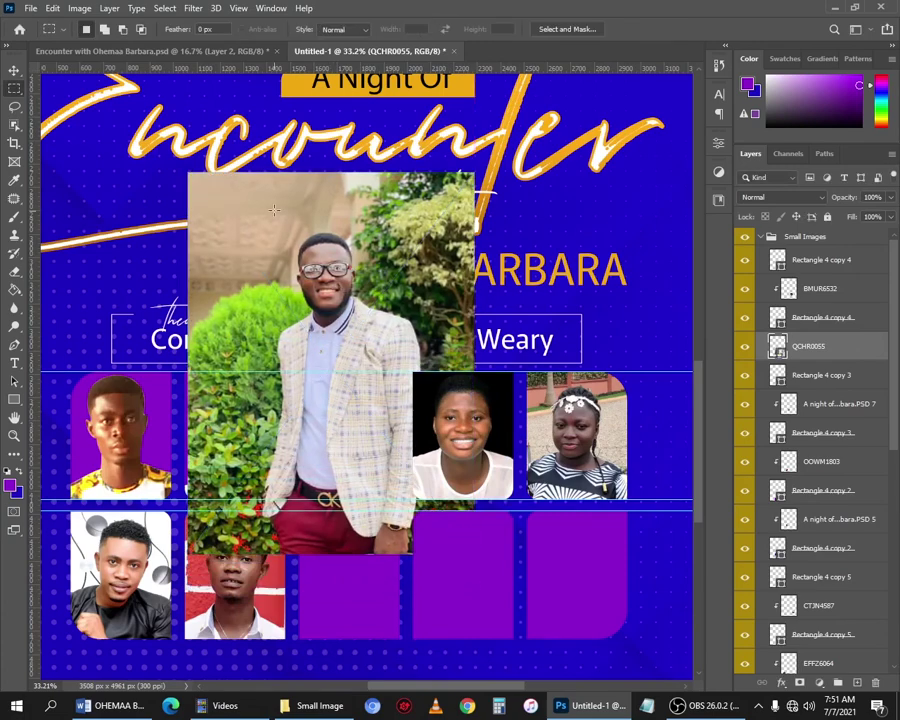
Try cropping to the man's head and shoulders, then undo the crop.
left_click_drag(267, 212, 388, 362)
key("c")
left_click(362, 310)
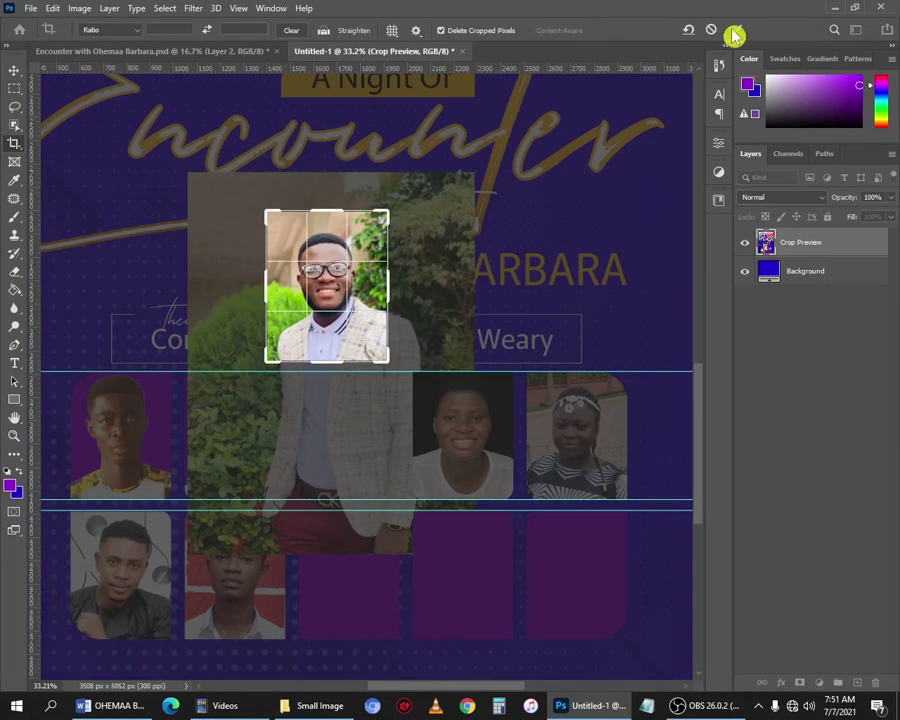
left_click(733, 32)
key("ctrl+z")
Rasterize QCHR0055, keep only the man, and clip it slightly enlarged into the third lower tile.
key("m")
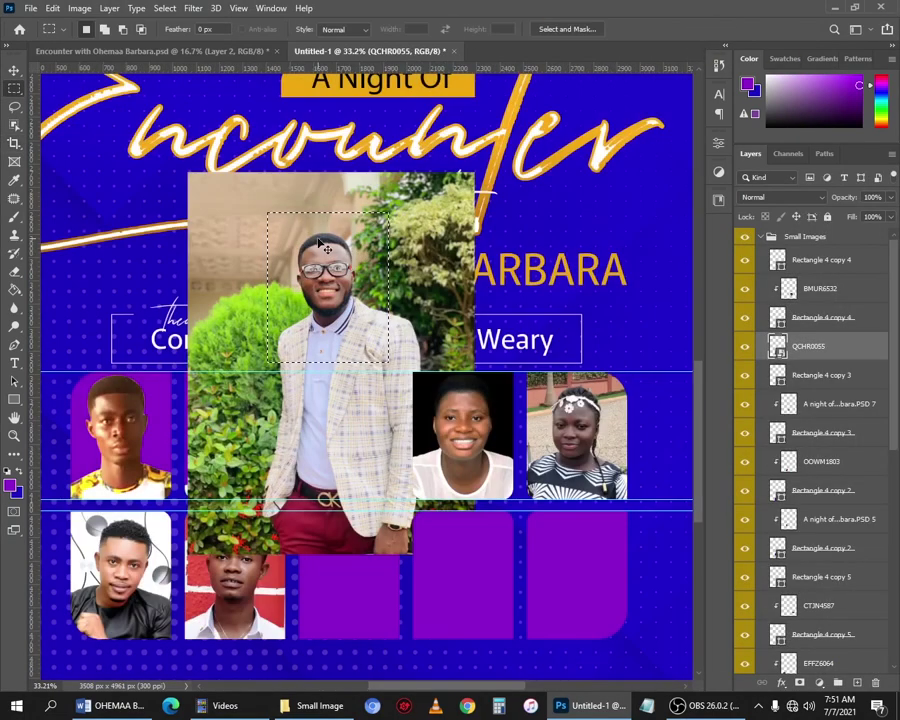
right_click(812, 346)
left_click(671, 342)
key("ctrl+shift+i")
key("Delete")
key("v")
key("ctrl+d")
left_click_drag(328, 290, 342, 549)
left_click(811, 359, "alt")
left_click_drag(405, 647, 412, 654)
key("Return")
left_click(226, 577, "ctrl")
Bring the TFLH2518 photo onto the flyer, shrunk and positioned near the grid.
left_click(463, 575, "ctrl")
left_click(318, 706)
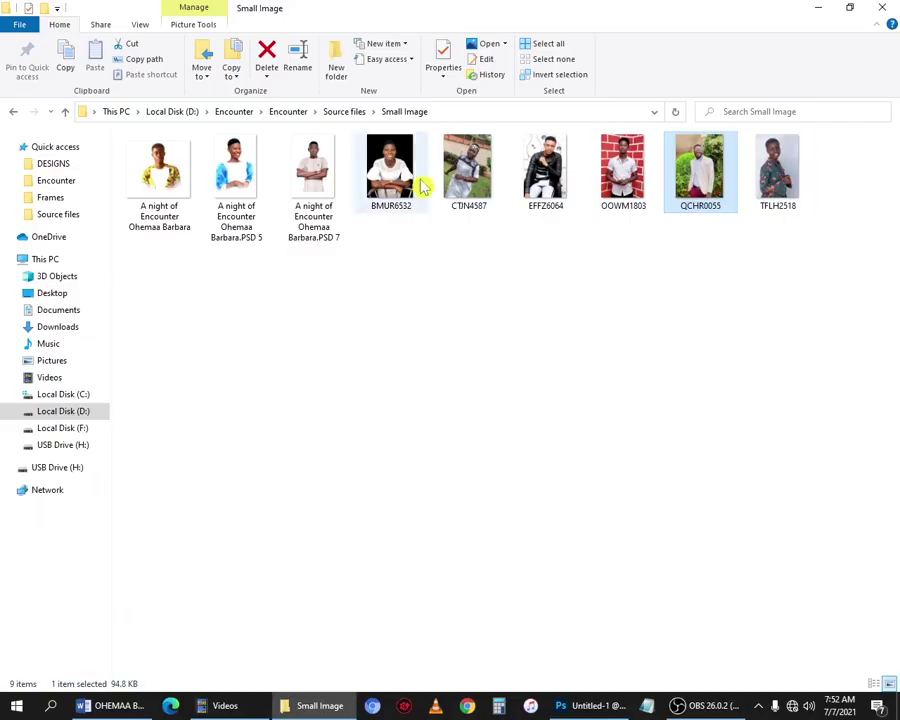
left_click_drag(777, 172, 377, 530)
scroll(377, 530, "down", 10)
left_click_drag(501, 284, 398, 426)
left_click_drag(345, 521, 350, 398)
left_click_drag(331, 486, 367, 353)
key("Return")
scroll(367, 353, "up", 5)
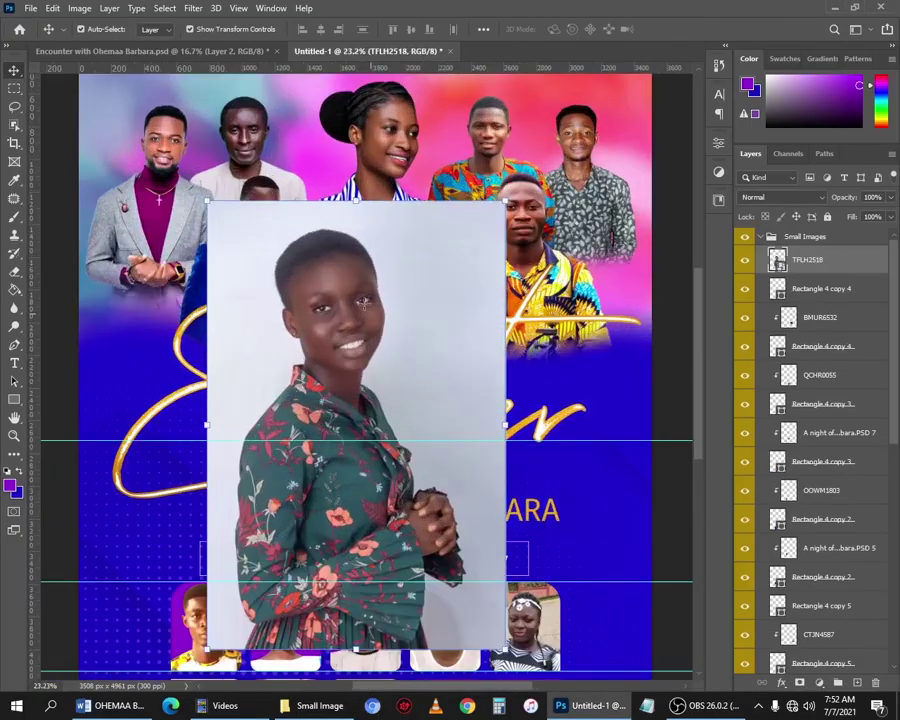
Trim TFLH2518 down to the girl's upper body.
key("m")
mouse_move(233, 216)
left_mouse_down()
mouse_move(340, 390)
mouse_move(422, 460)
left_mouse_up()
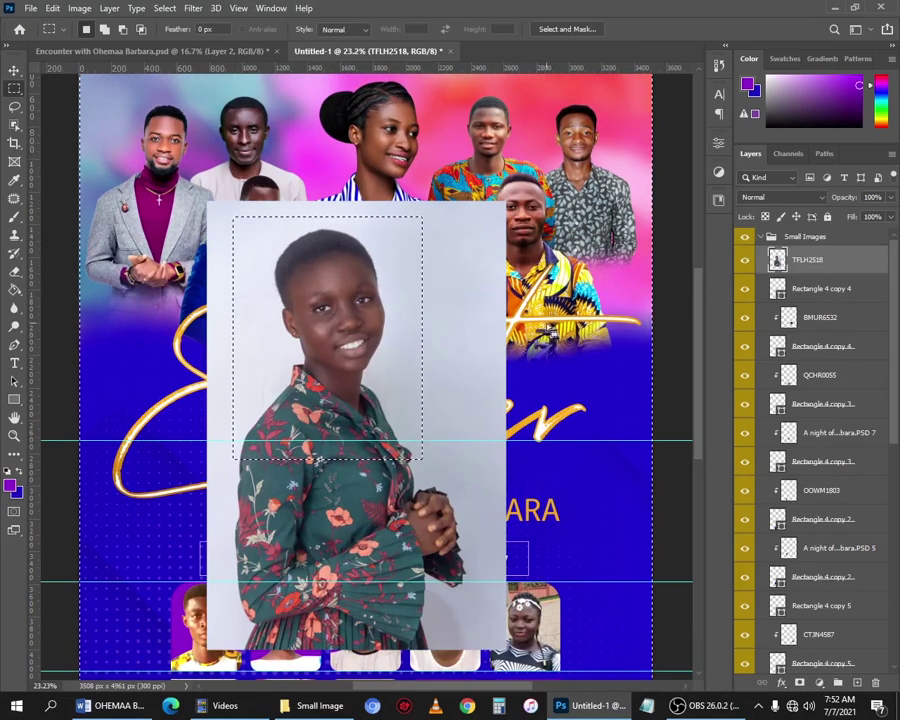
key("Delete")
key("ctrl+d")
key("v")
left_click_drag(352, 308, 496, 548)
scroll(498, 485, "down", 4)
Scale and fit TFLH2518 onto the fourth bottom tile and clip it inside the tile shape.
left_click_drag(482, 385, 460, 492)
left_click_drag(541, 536, 497, 480)
left_click_drag(454, 427, 460, 475)
scroll(460, 475, "up", 5)
left_click_drag(528, 561, 512, 541)
left_click_drag(459, 451, 444, 431)
left_click_drag(499, 521, 508, 533)
key("Return")
left_click(799, 273, "alt")
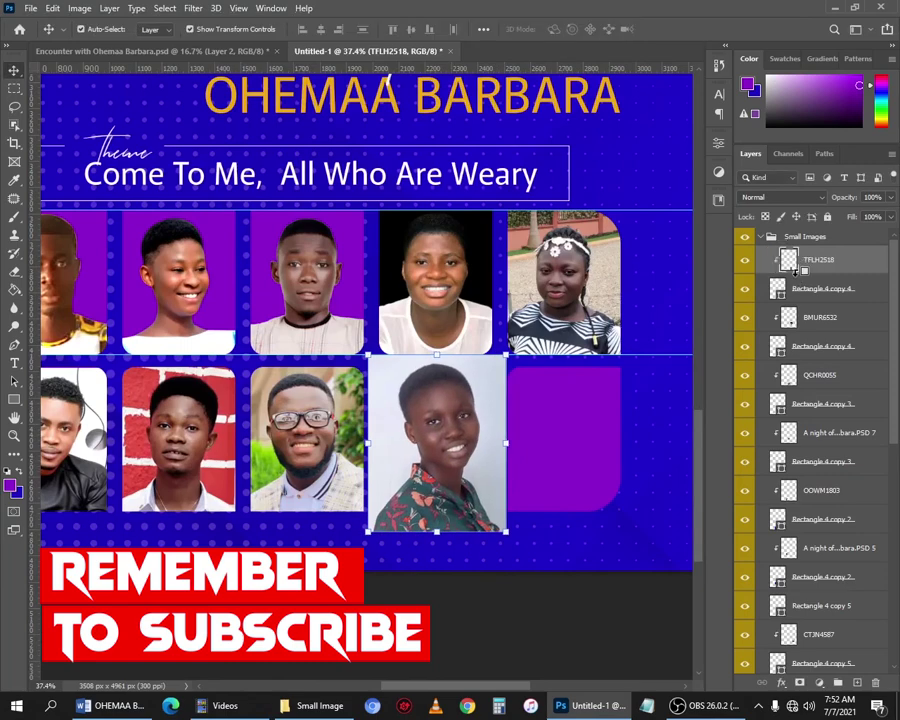
left_click_drag(466, 417, 468, 425)
Hide the unused purple tile, Rectangle 4 copy 5.
scroll(447, 446, "down", 4)
left_click(640, 430)
left_click_drag(630, 400, 614, 581)
left_click(708, 706)
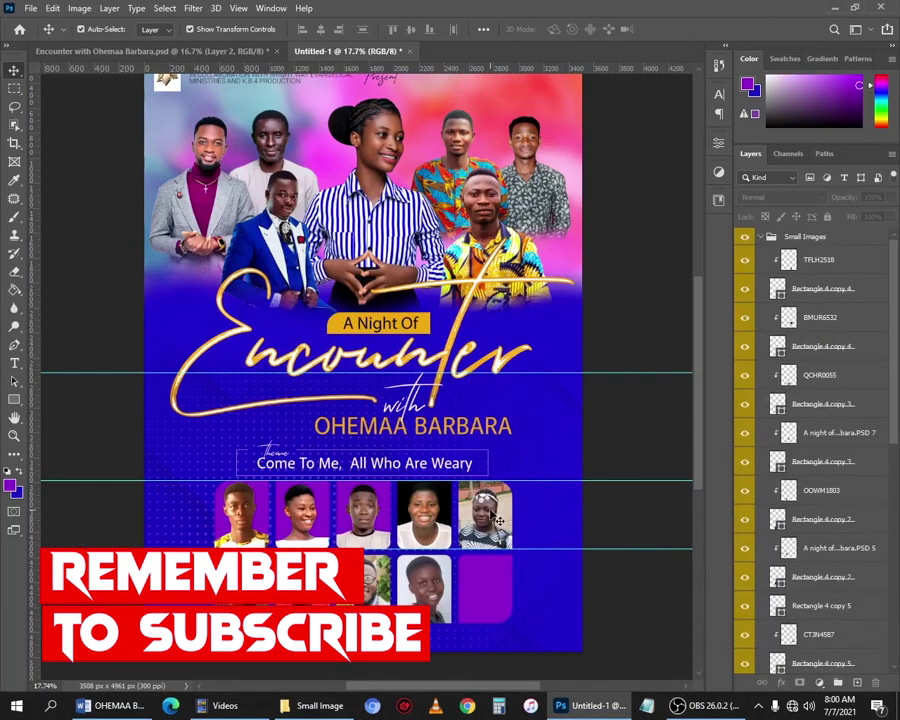
left_click(496, 592)
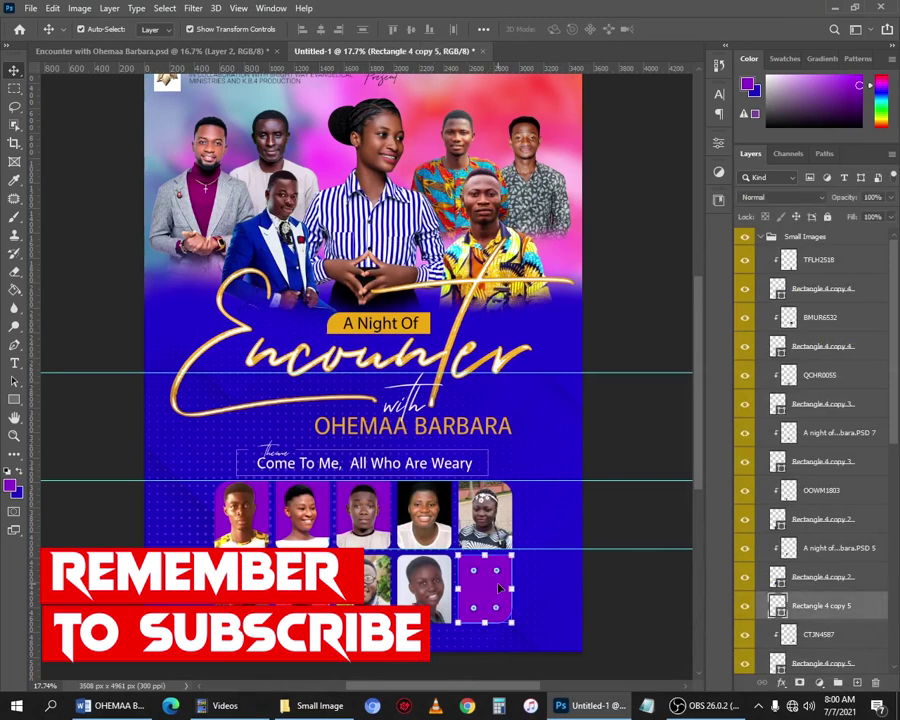
left_click(744, 605)
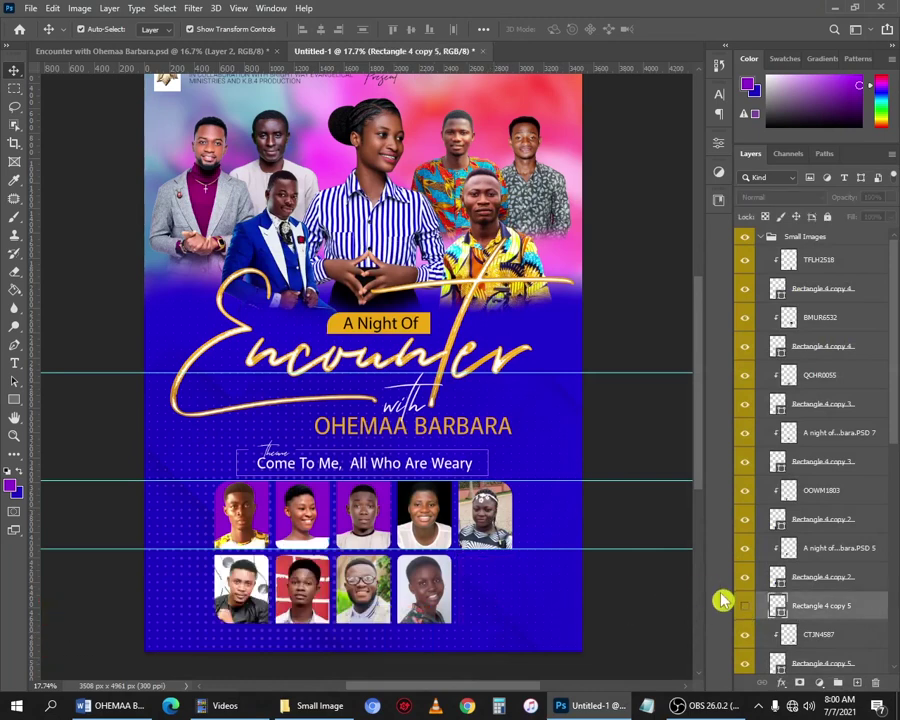
scroll(490, 596, "up", 2)
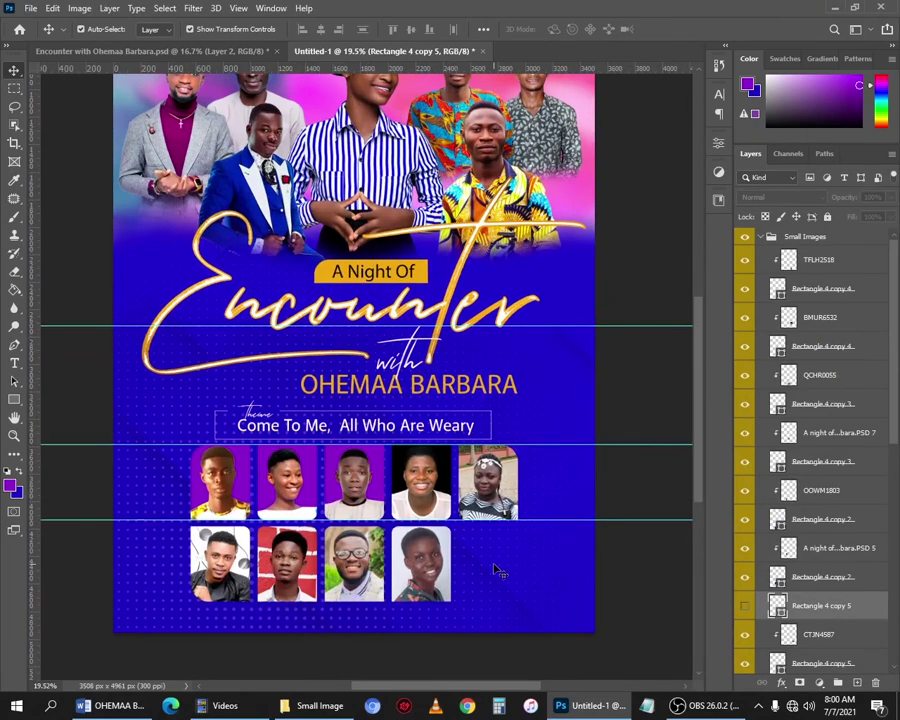
Add a '16' date text beside the last bottom photo and enlarge it.
key("t")
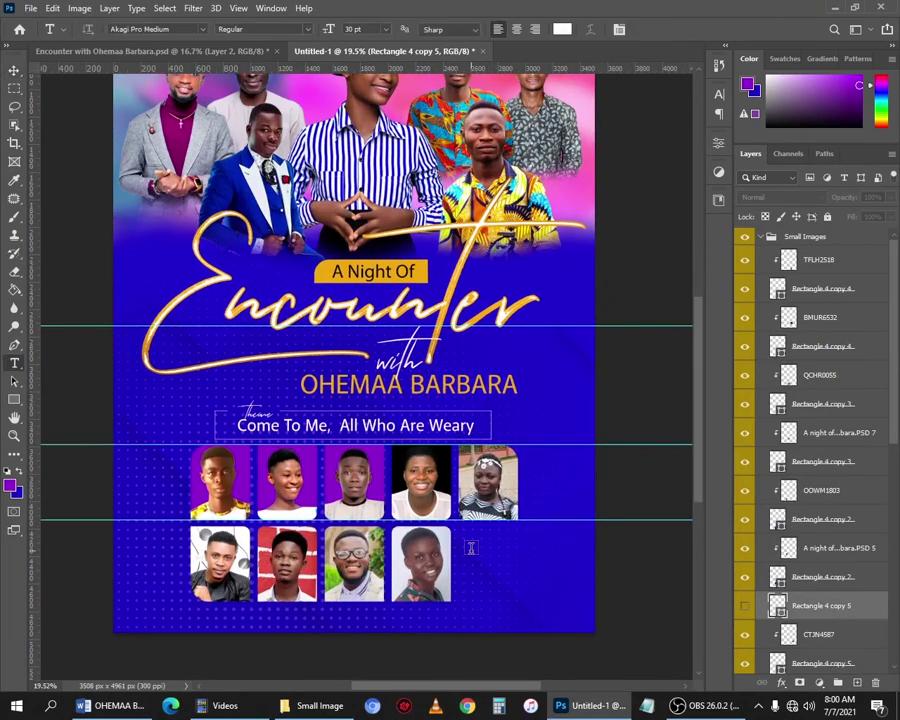
left_click(469, 552)
key("ctrl+Return")
key("v")
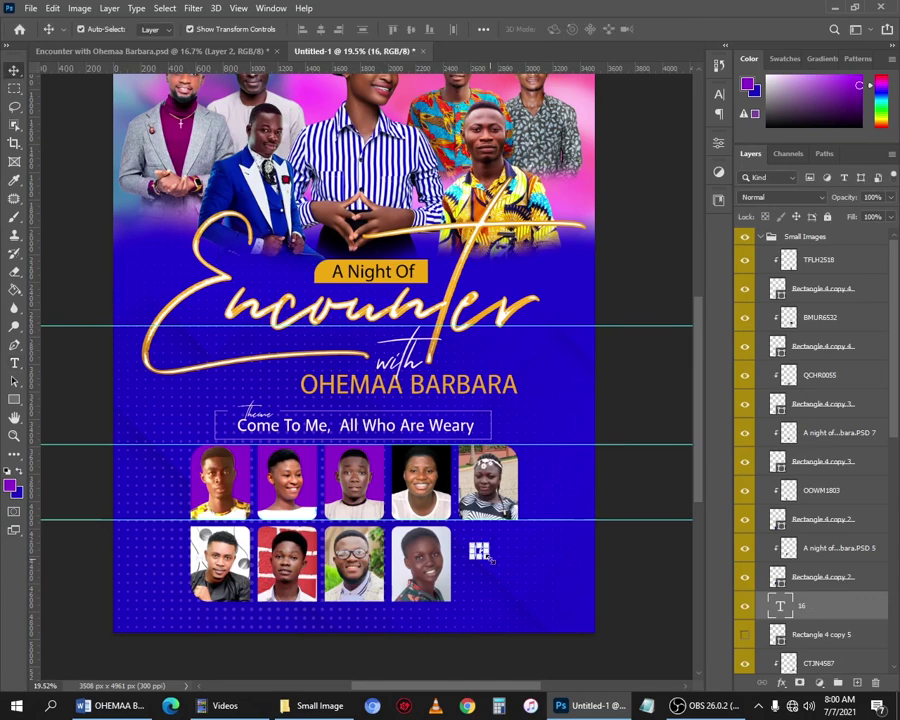
left_click_drag(489, 560, 524, 600)
left_click_drag(506, 565, 503, 502)
key("Return")
Draw a white rectangle bar across the bottom of the poster.
scroll(507, 559, "up", 1)
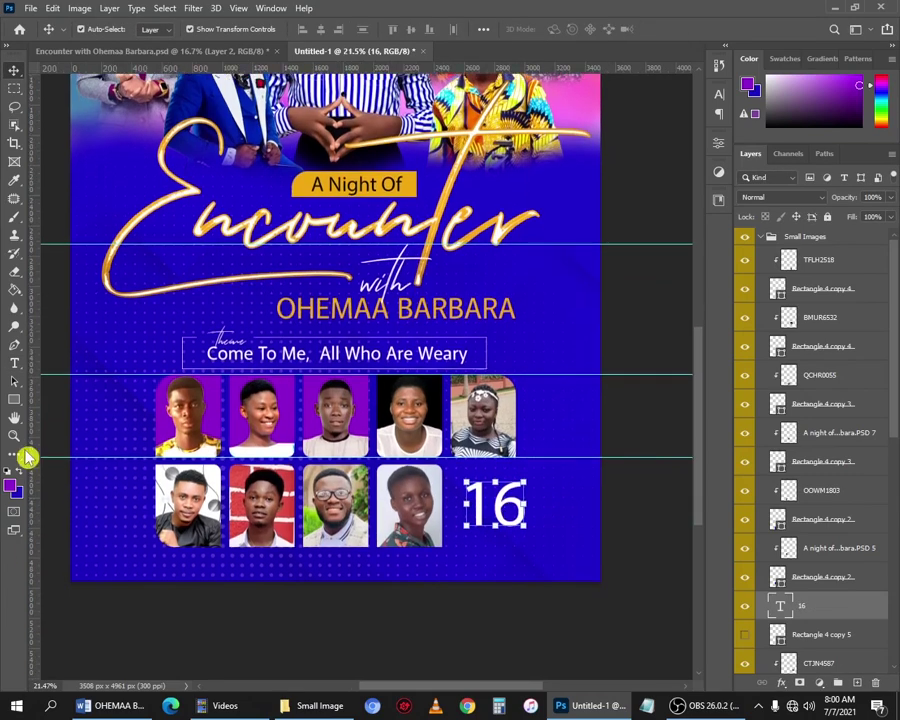
left_click(14, 399)
mouse_move(65, 553)
left_mouse_down()
mouse_move(526, 641)
mouse_move(615, 587)
left_mouse_up()
key("ctrl+z")
left_click_drag(57, 555, 615, 588)
left_click(556, 283)
left_click(623, 359)
key("v")
left_click(556, 505)
scroll(548, 500, "up", 5)
Add 'JULY 2021' text with larger line spacing right beside the 16.
key("t")
left_click(539, 497)
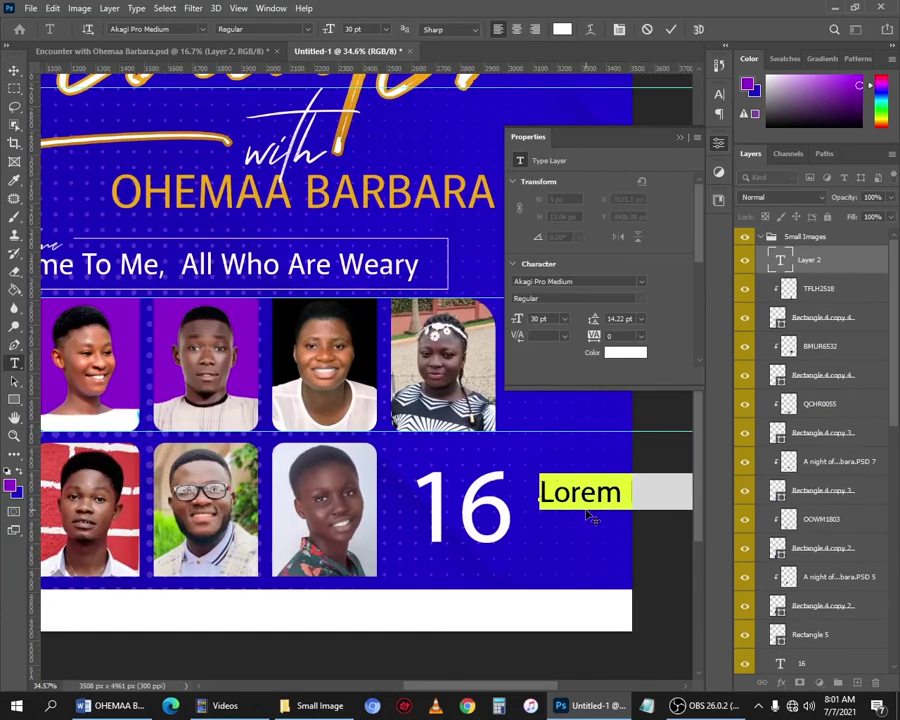
type("JULY")
key("ctrl+Return")
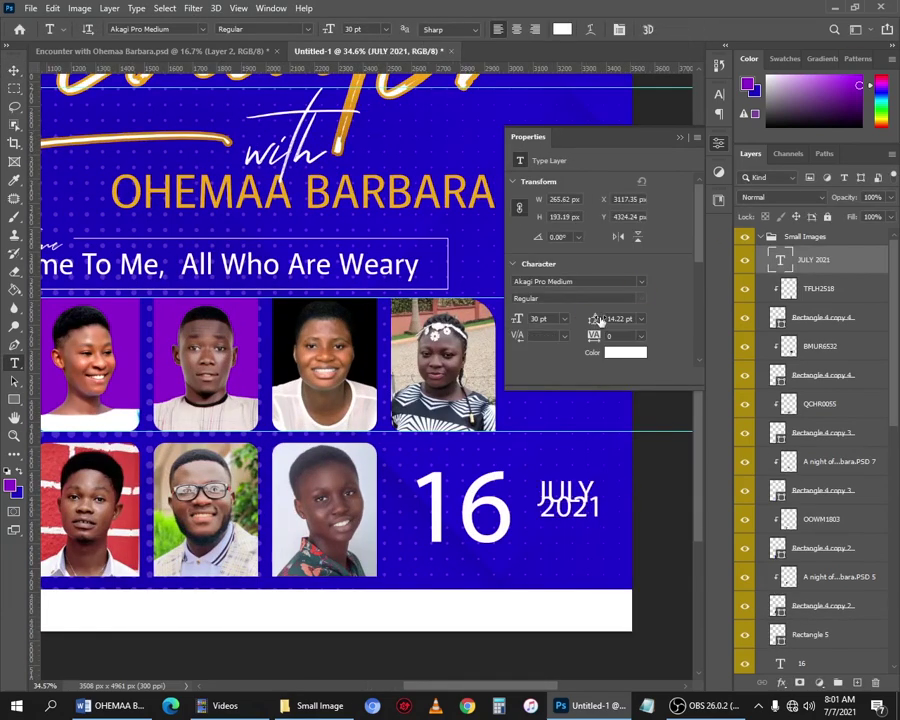
key("Up")
key("Up")
key("Up")
key("Up")
key("Up")
key("Up")
key("Up")
key("Up")
key("Up")
key("Up")
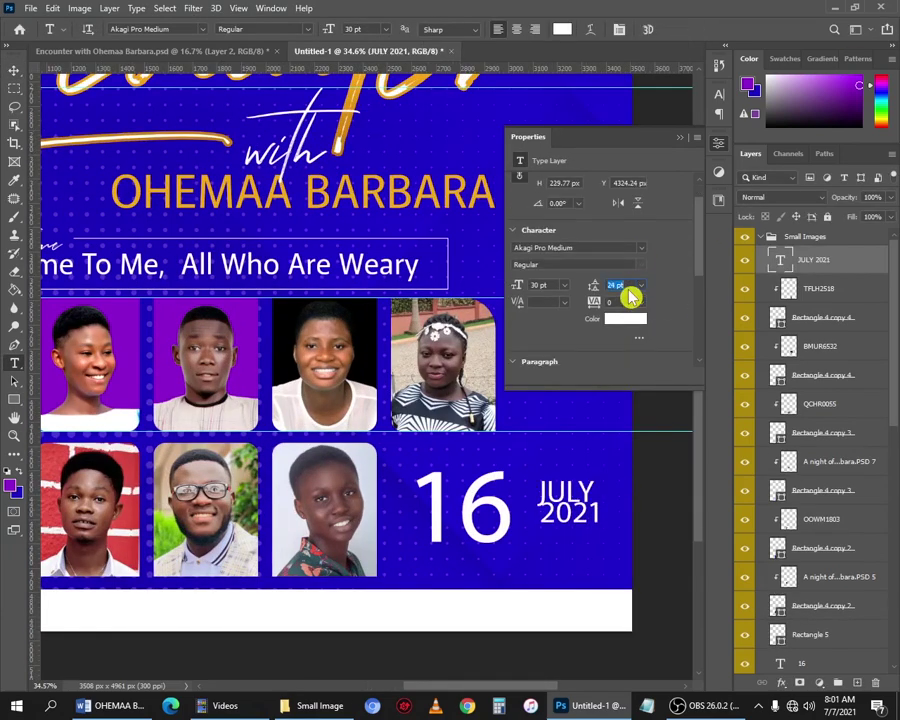
key("Return")
key("v")
left_click(494, 512, "shift")
left_click_drag(572, 508, 568, 585)
Duplicate the 16 below and change it to the time '4:30'.
left_click(541, 567)
key("Delete")
double_click(457, 548)
type("4:30")
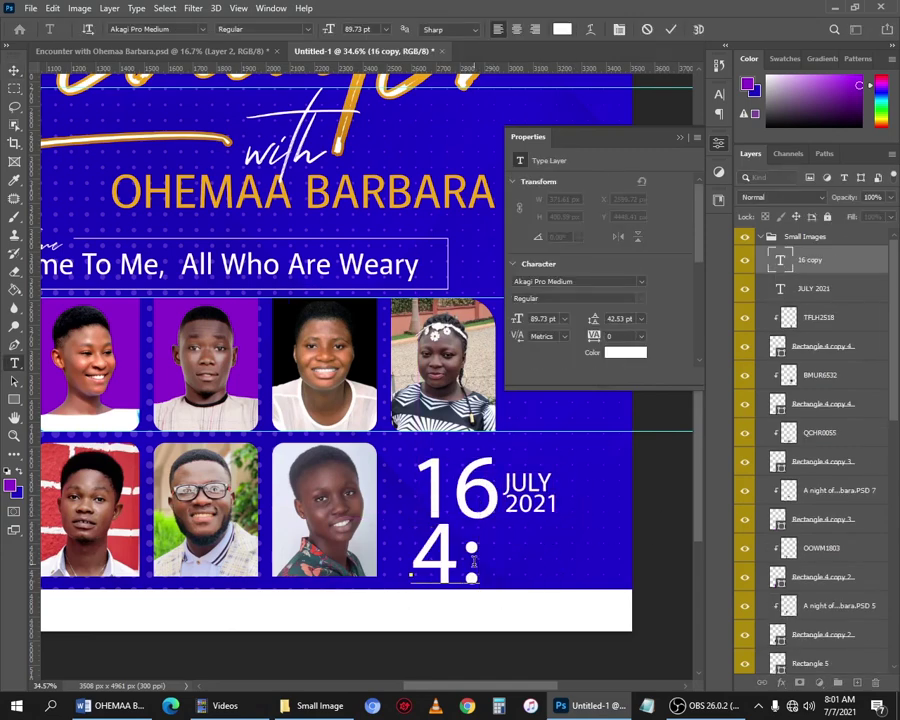
key("ctrl+Return")
Copy the JULY 2021 text beside 4:30 and retype it as 'P.M.' over 'SHARP'.
scroll(567, 493, "down", 1)
left_click_drag(534, 469, 610, 537, "alt")
double_click(610, 537)
type("P.P")
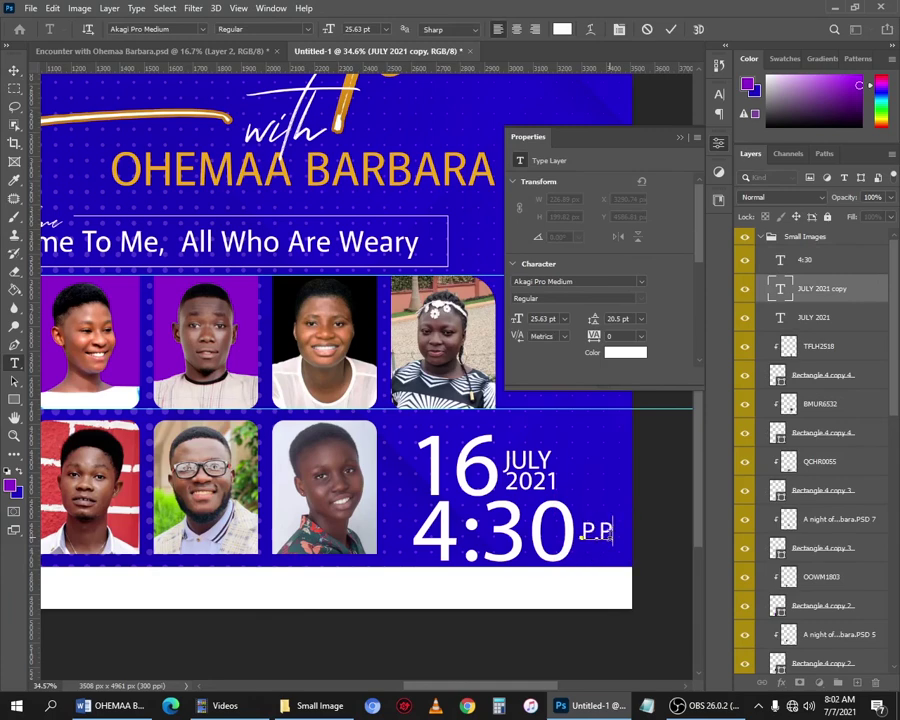
type(".")
key("Return")
type("SHARP")
Set the P.M. SHARP text to size 15 and nudge it slightly up.
key("ctrl+a")
type("1")
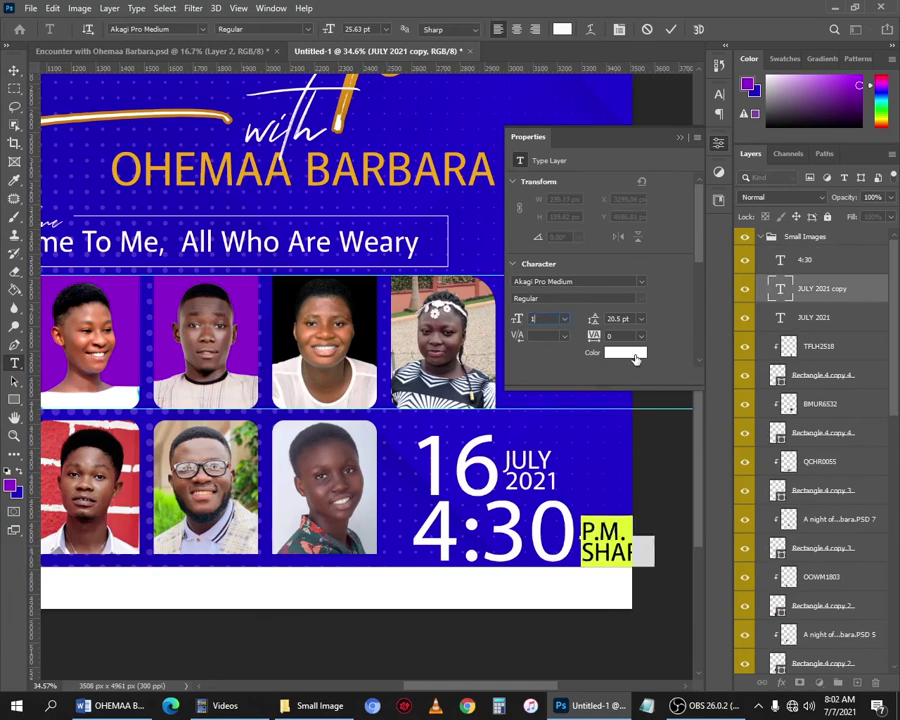
type("5")
key("ctrl+Return")
key("v")
left_click(646, 540)
left_click_drag(597, 551, 600, 545)
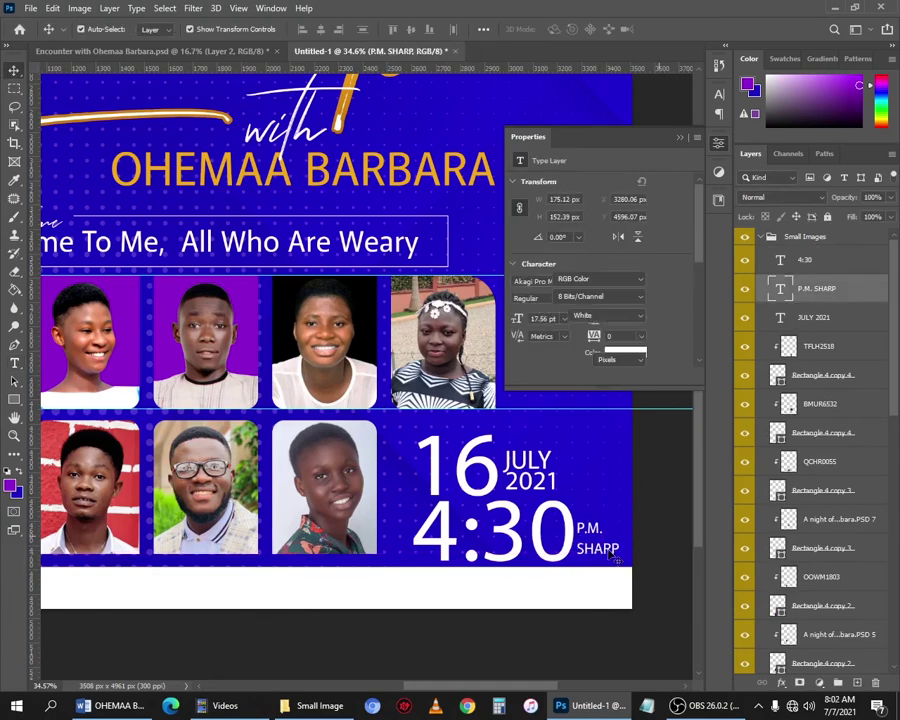
left_click(552, 543)
Scale the 16 JULY 2021 and 4:30 P.M. SHARP texts down to about 75%.
scroll(522, 532, "down", 5)
scroll(440, 572, "up", 2)
left_click(604, 587)
left_click(565, 577, "shift")
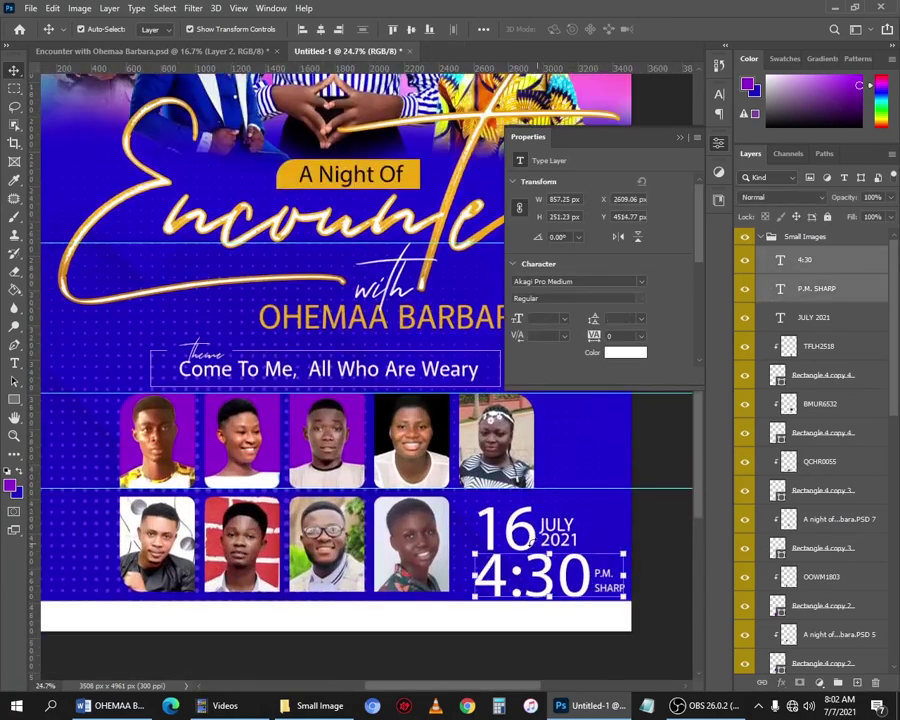
left_click(524, 530, "shift")
left_click(558, 538, "shift")
left_click_drag(628, 598, 552, 573)
key("Return")
left_click(675, 521)
Copy the theme text down onto the white bottom strip.
left_click(594, 573)
left_click(552, 567, "shift")
left_click(552, 606)
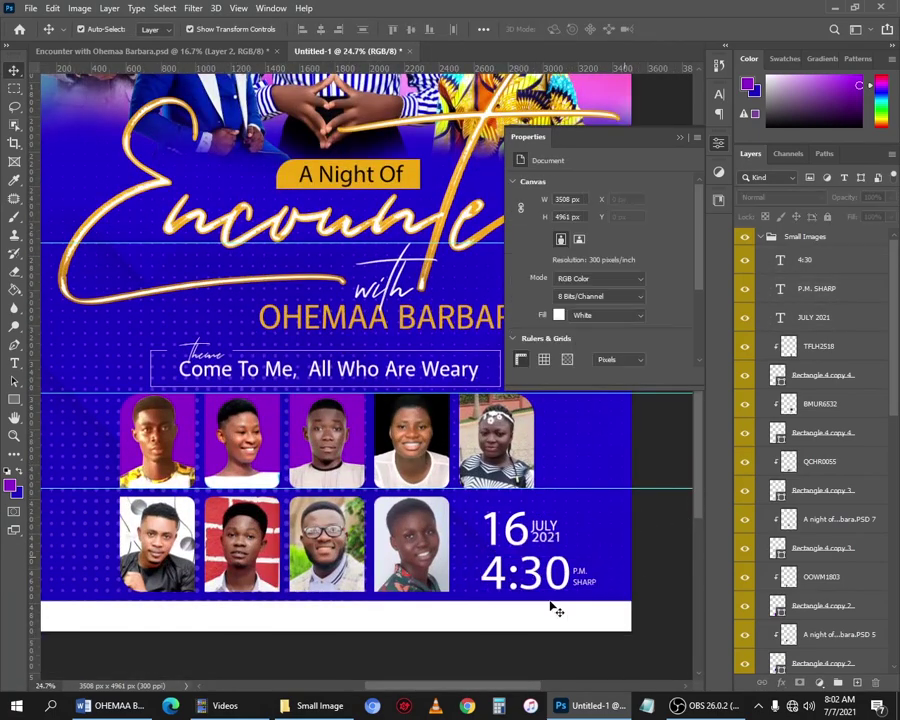
scroll(540, 590, "up", 1)
left_click_drag(390, 308, 390, 586)
Make the copied strip text black and retype it as the LIBERTY CHURCH, SANTASI ANYINAM venue line.
left_click(624, 354)
left_click(528, 587)
left_click(846, 403)
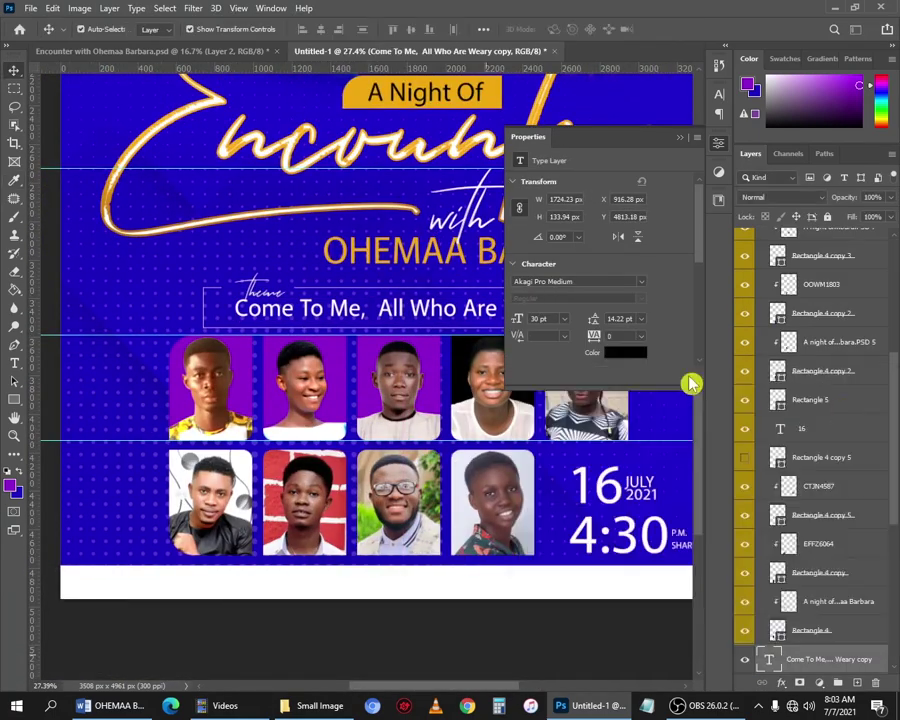
double_click(768, 659)
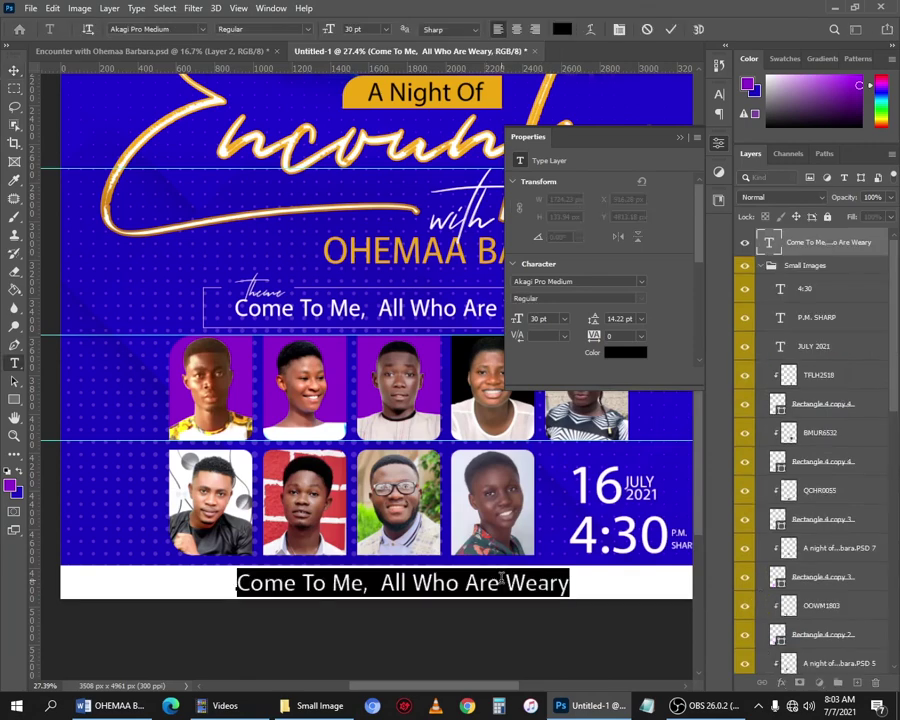
type("LIBERTY CHURCH, ")
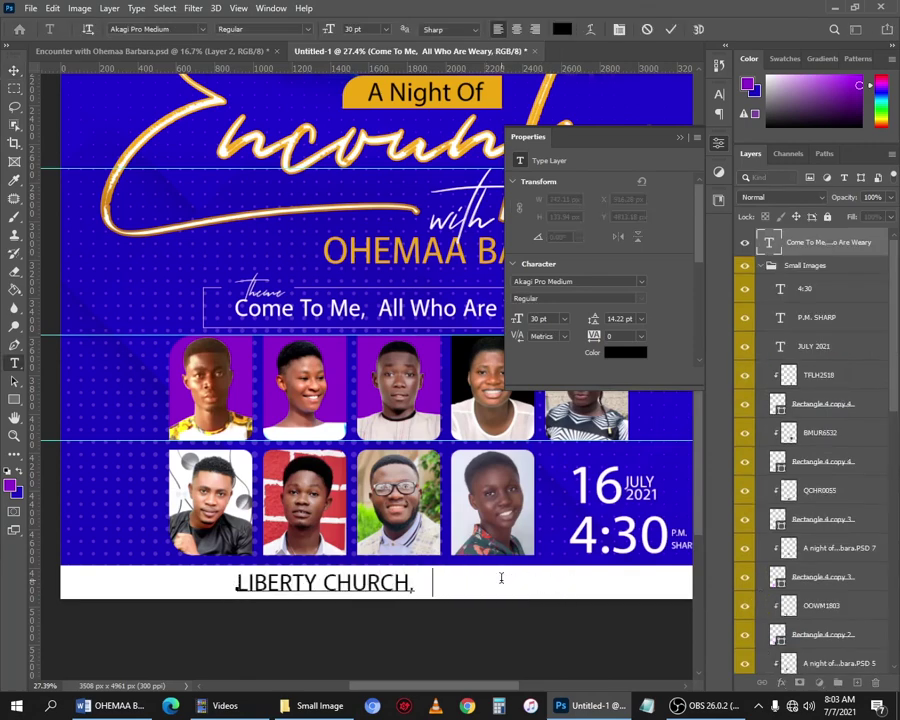
type("SANTASI ANYINAM NEAR PA")
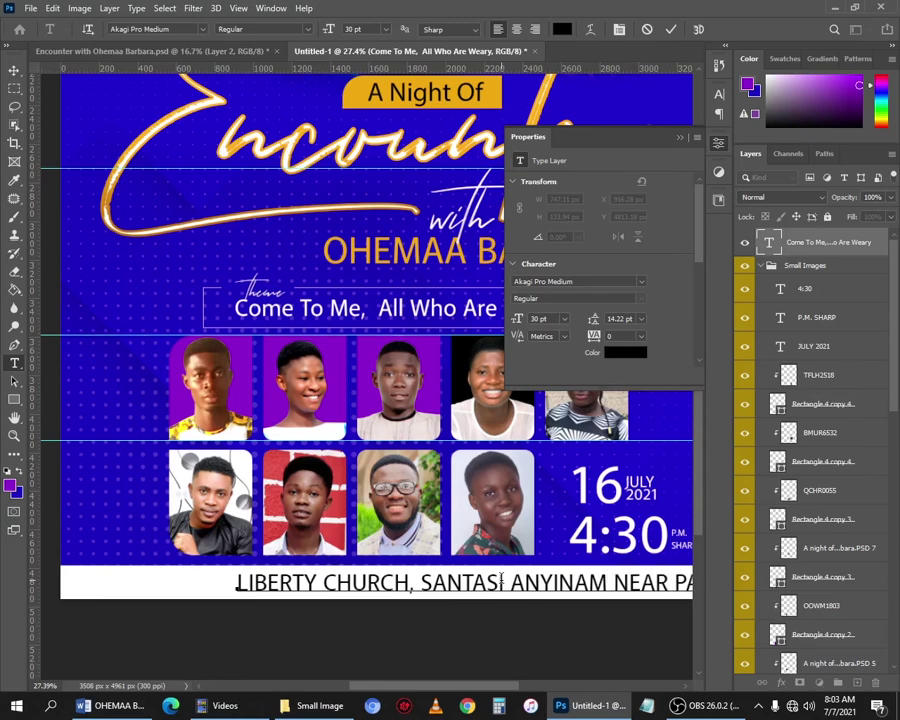
key("ctrl+Return")
Set the venue text to 25 pt and centre it horizontally on the poster.
key("v")
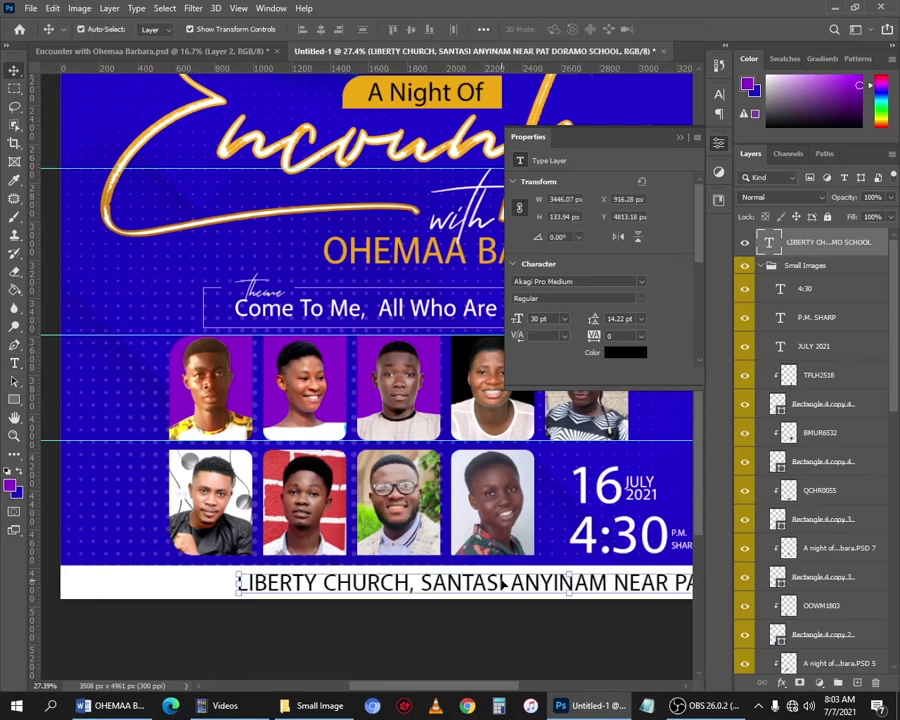
left_click_drag(502, 582, 329, 581)
left_click_drag(549, 319, 433, 322)
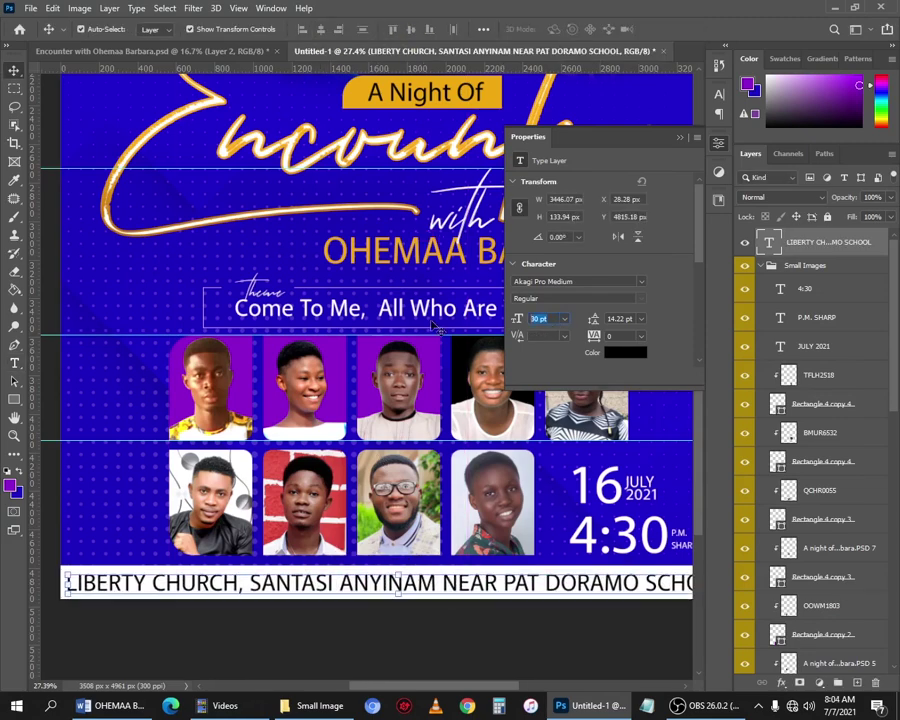
type("25")
key("Return")
key("ctrl+a")
left_click(322, 30)
key("ctrl+d")
Fit the whole poster in view, then switch to the other Encounter poster document.
key("ctrl+0")
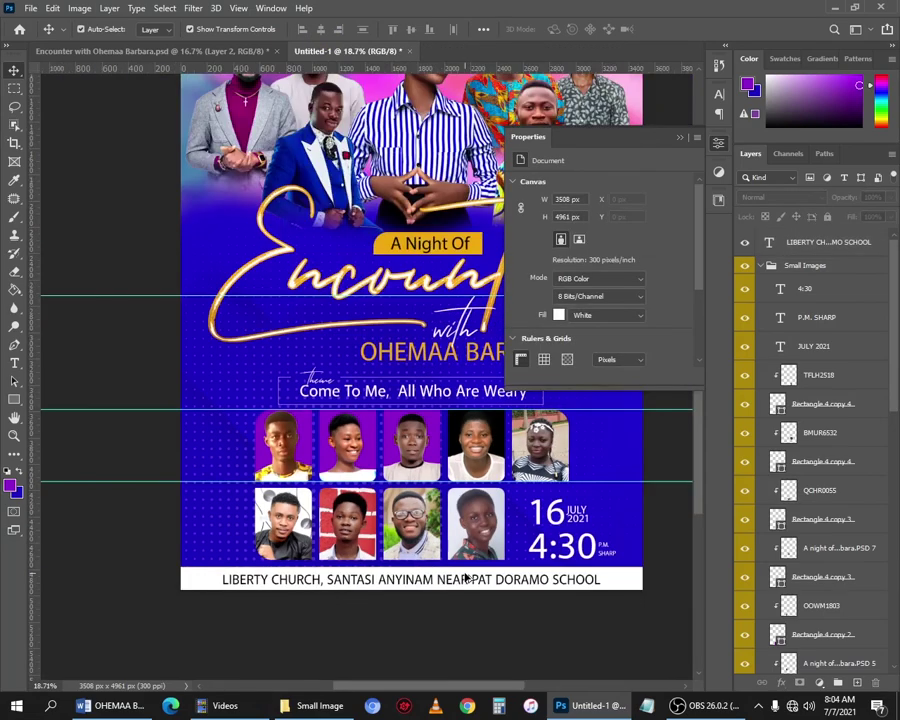
left_click(676, 139)
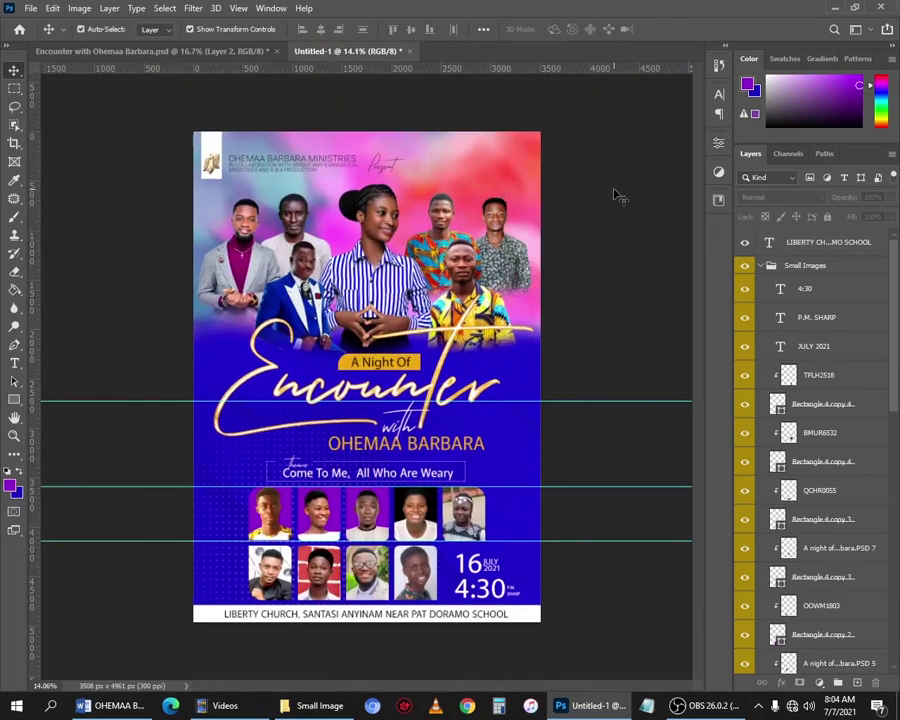
key("ctrl+plus")
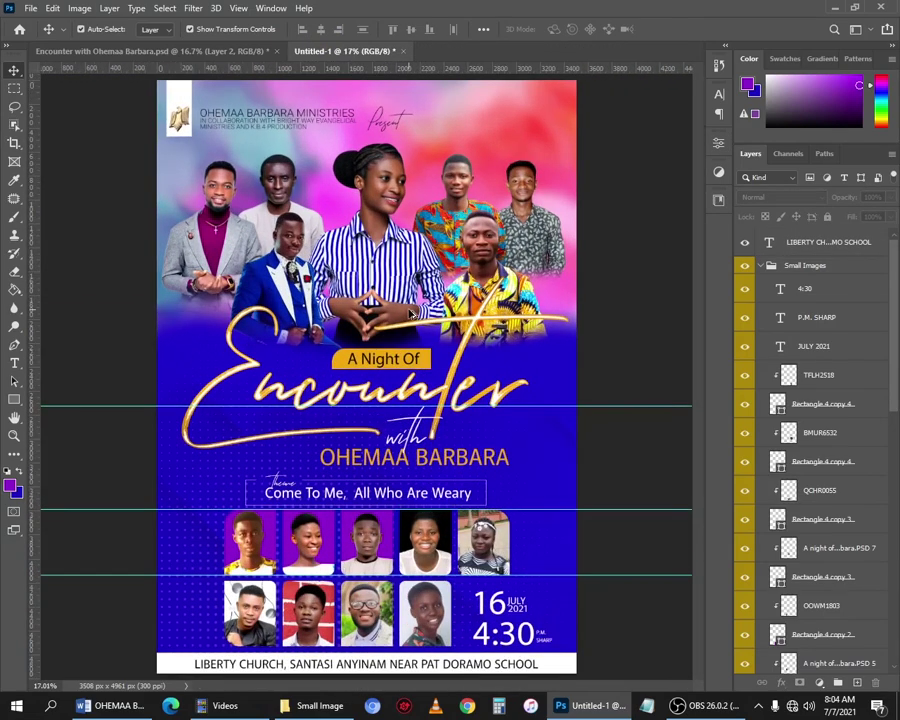
scroll(336, 125, "up", 3)
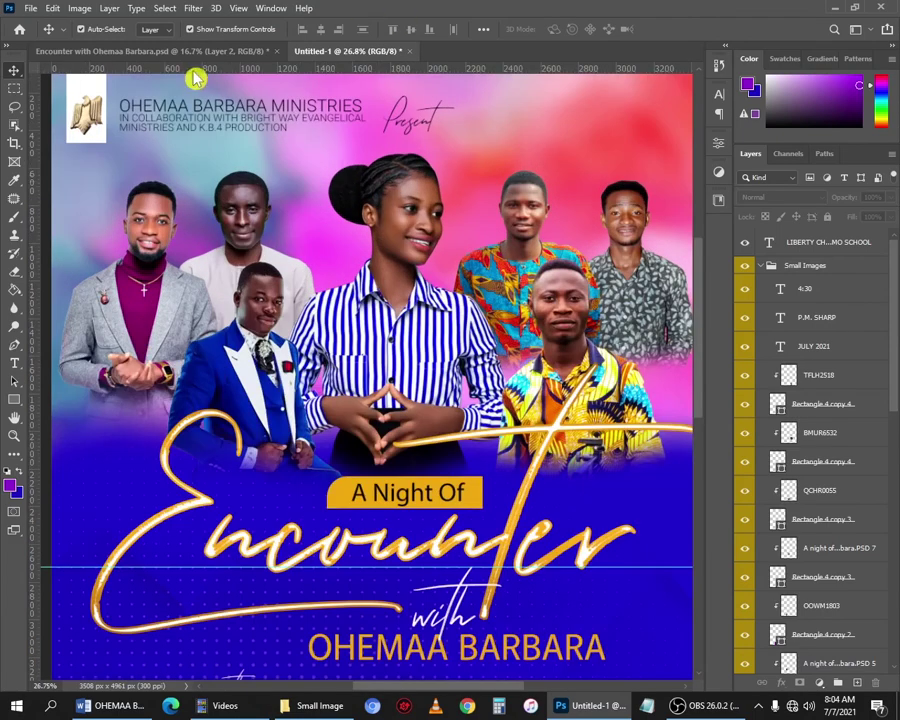
left_click(135, 50)
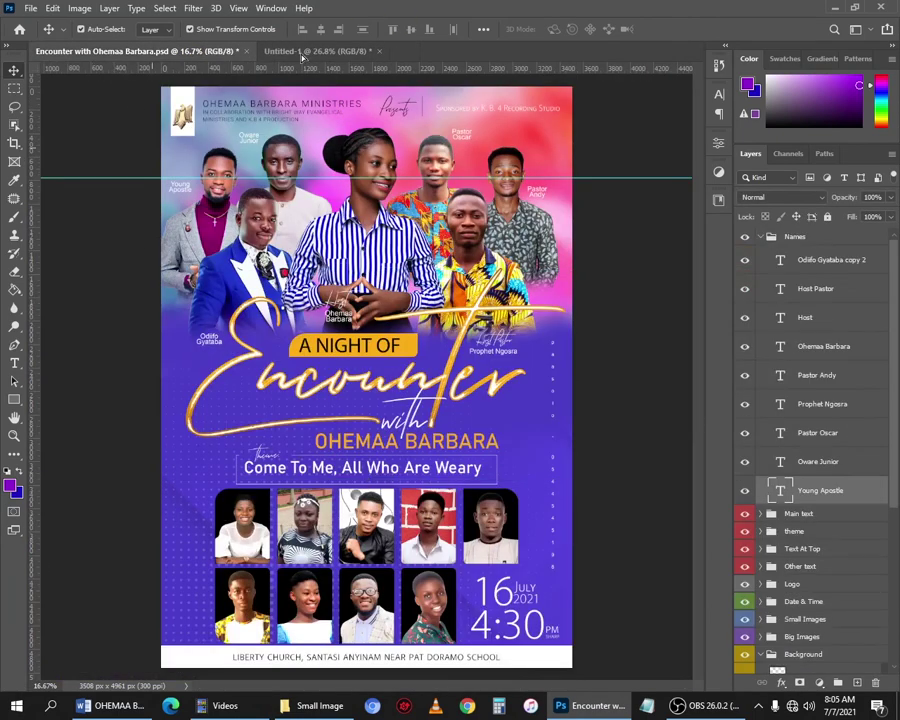